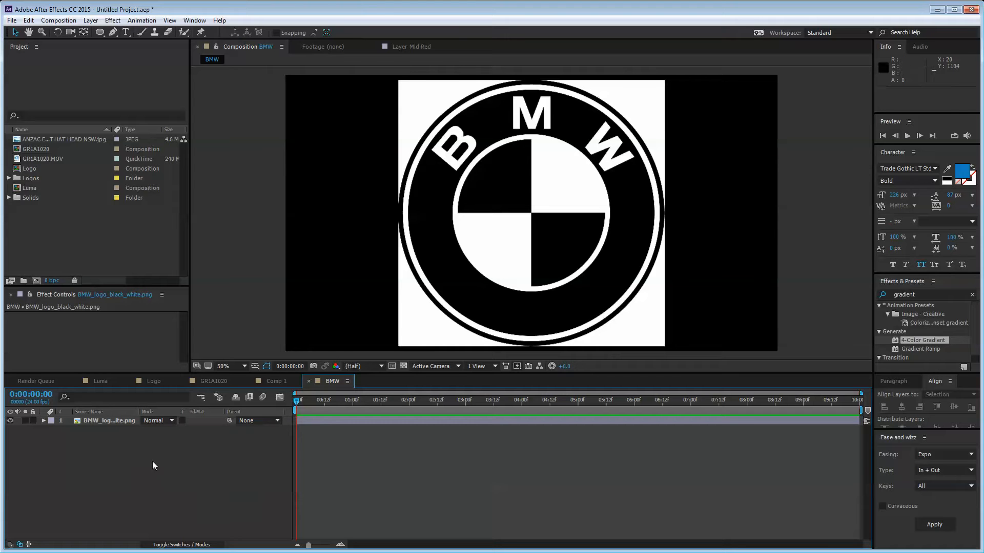
Step: Duplicate the BMW logo layer
left_click(112, 420)
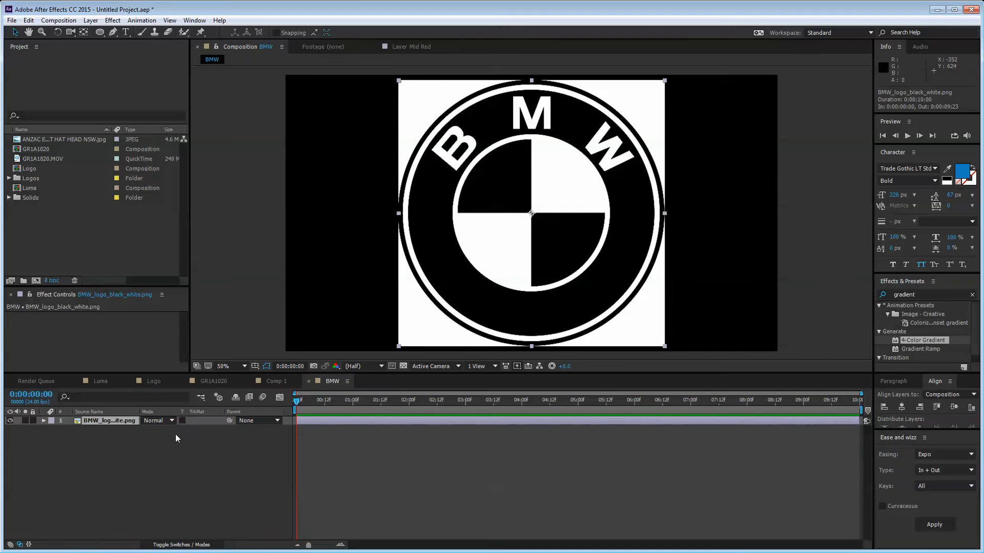
left_click(149, 440)
left_click(128, 422)
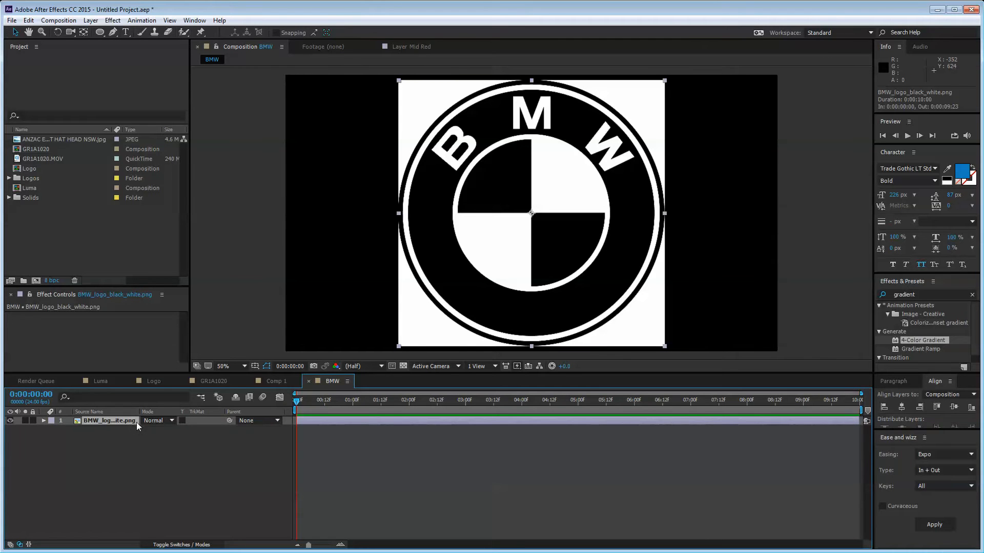
left_click(143, 475)
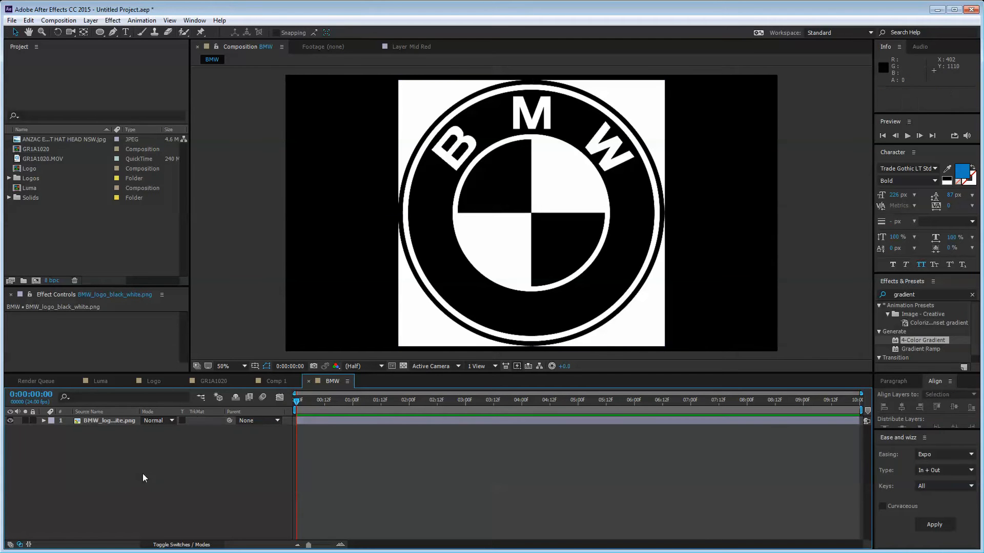
left_click(121, 422)
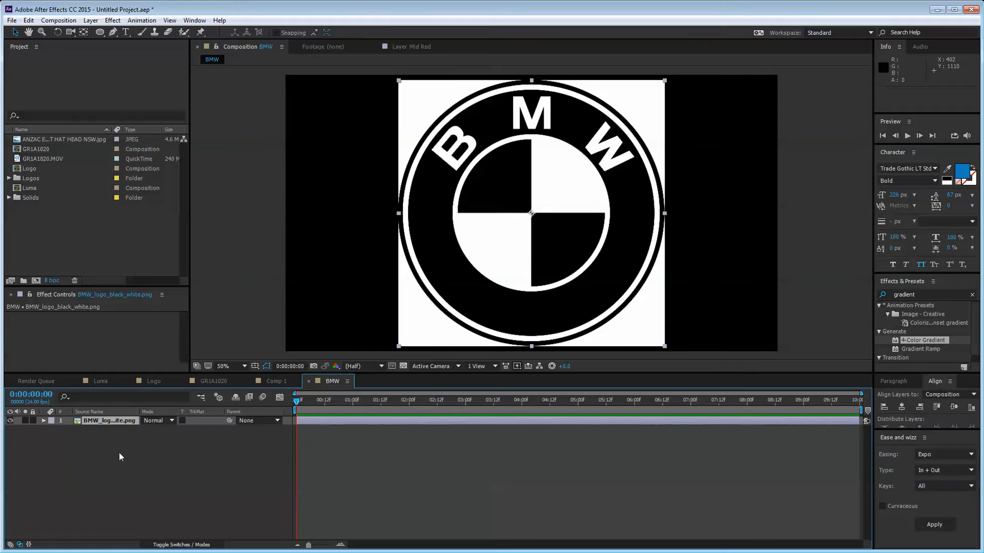
key("ctrl+d")
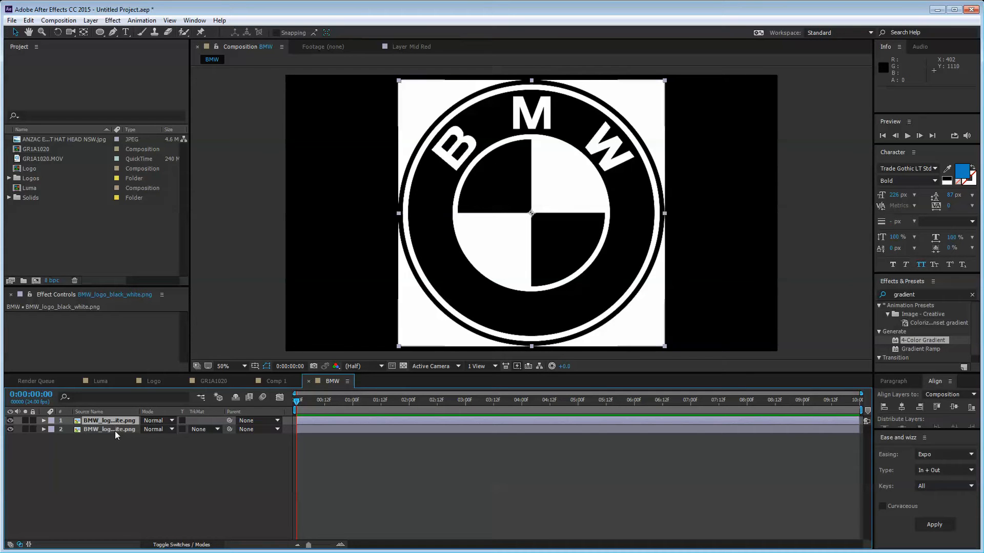
Step: Set layer 2's Track Matte to Luma Inverted Matte and show the transparency grid
left_click(115, 431)
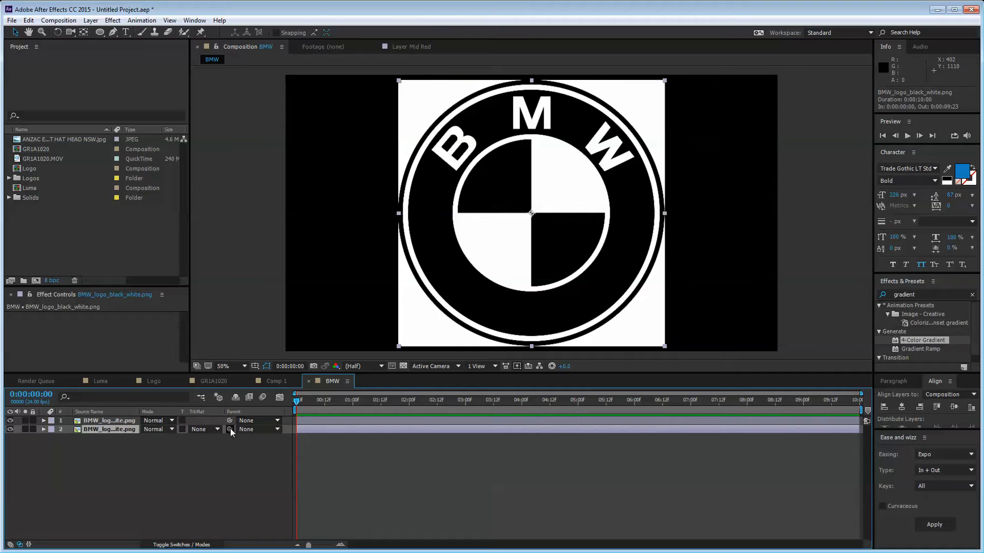
left_click(203, 429)
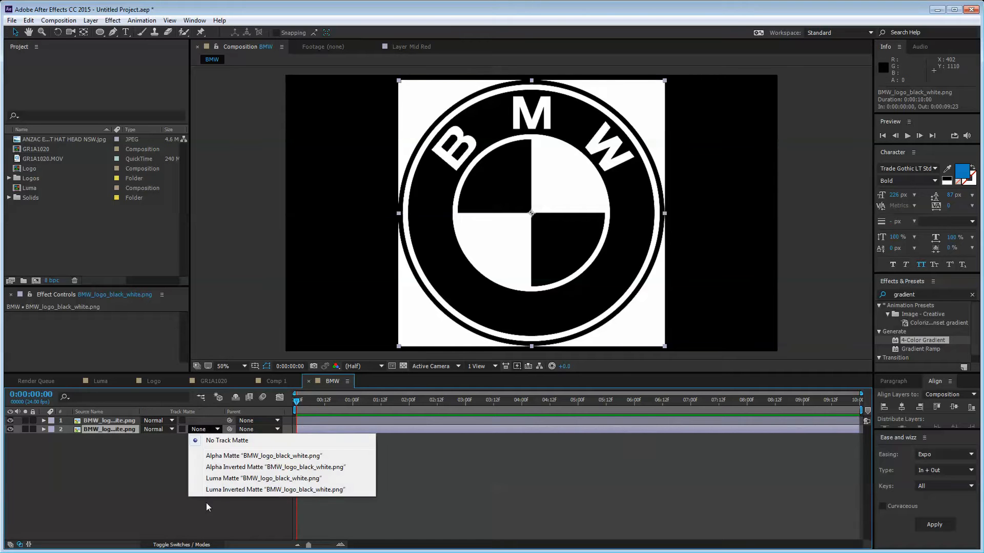
left_click(236, 491)
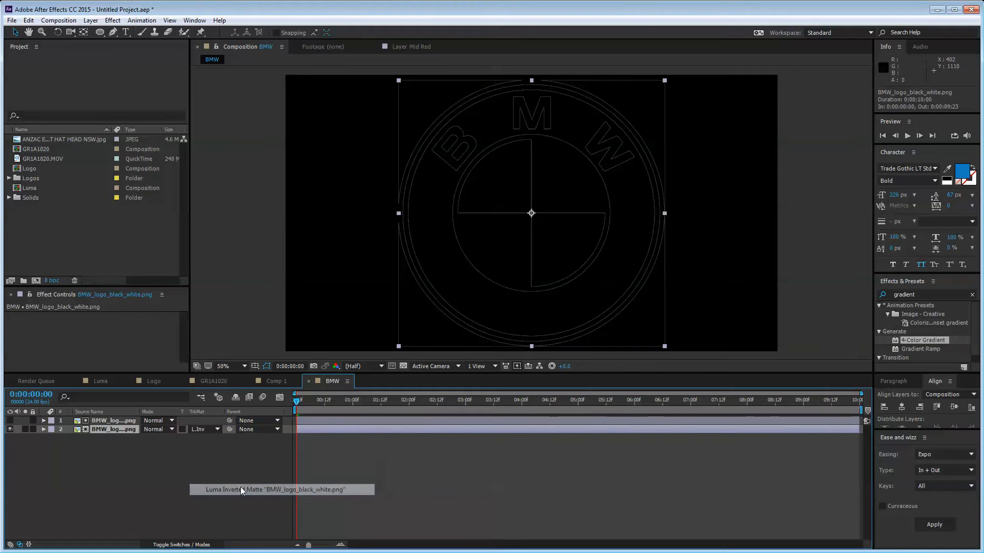
left_click(204, 430)
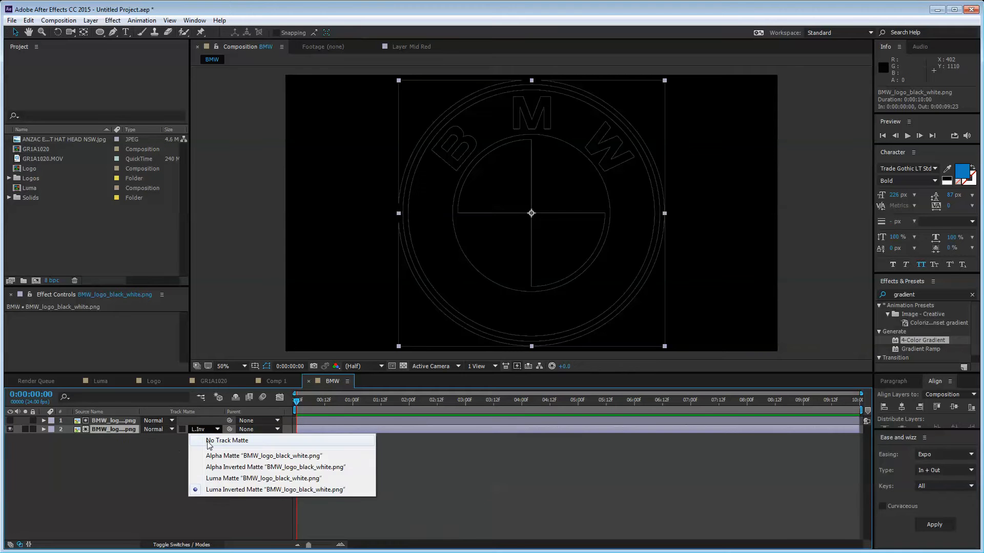
left_click(224, 478)
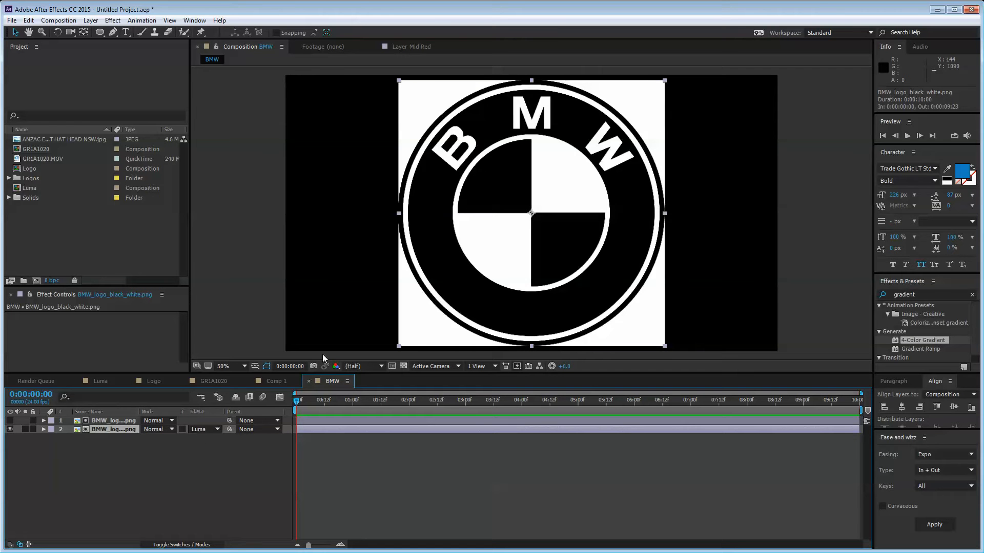
left_click(403, 365)
left_click(205, 429)
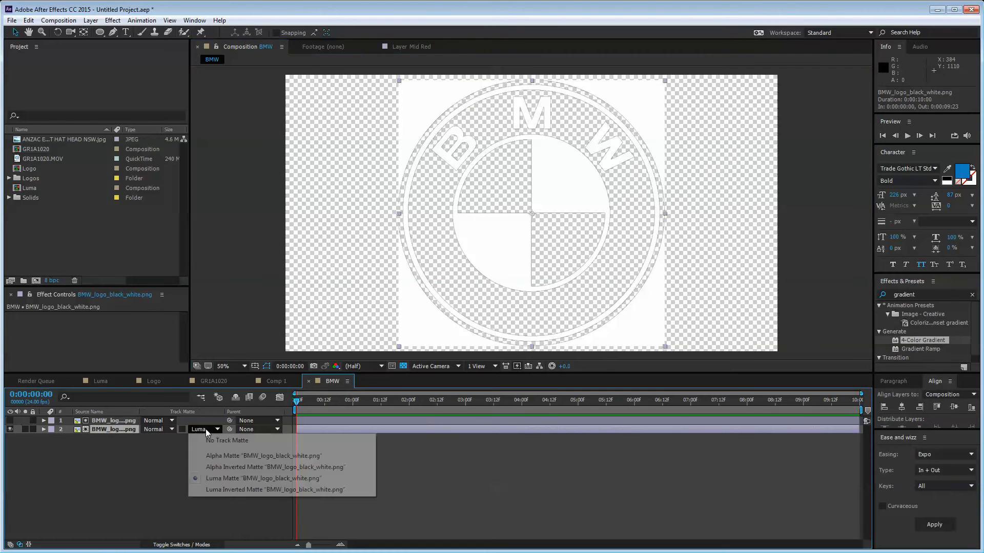
left_click(226, 488)
Step: Keep layer 2 on Luma Inverted Matte, leaving the transparency checkerboard on
left_click(225, 474)
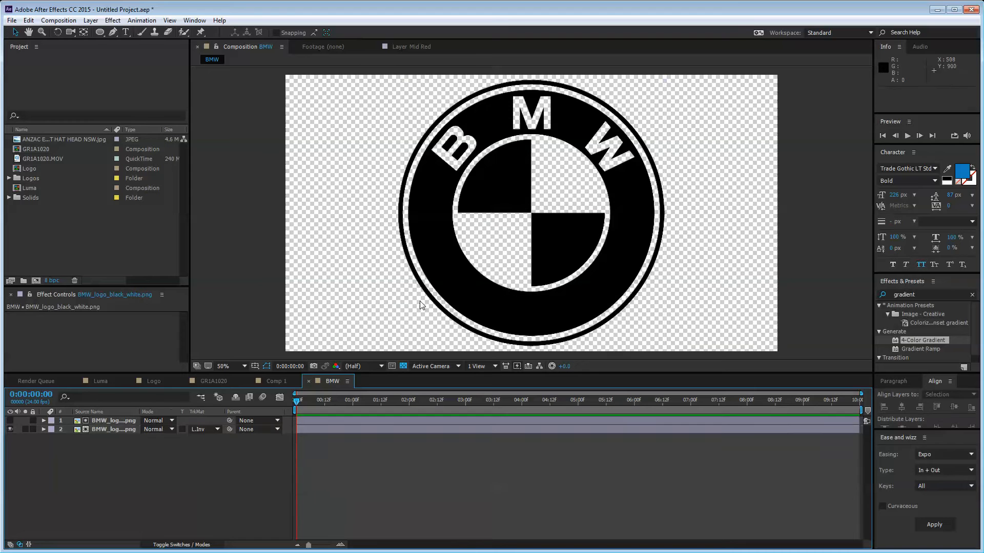
left_click(205, 429)
left_click(225, 489)
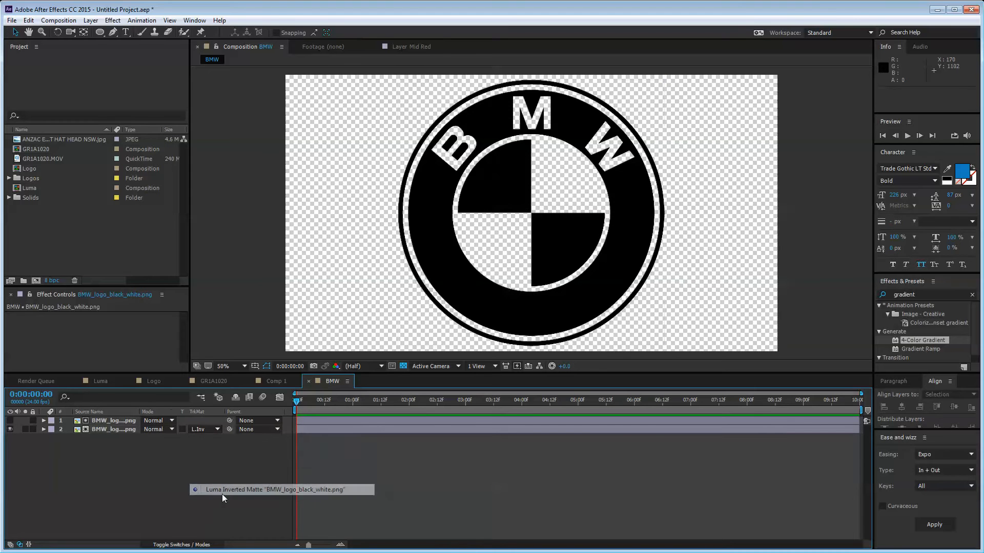
left_click(403, 365)
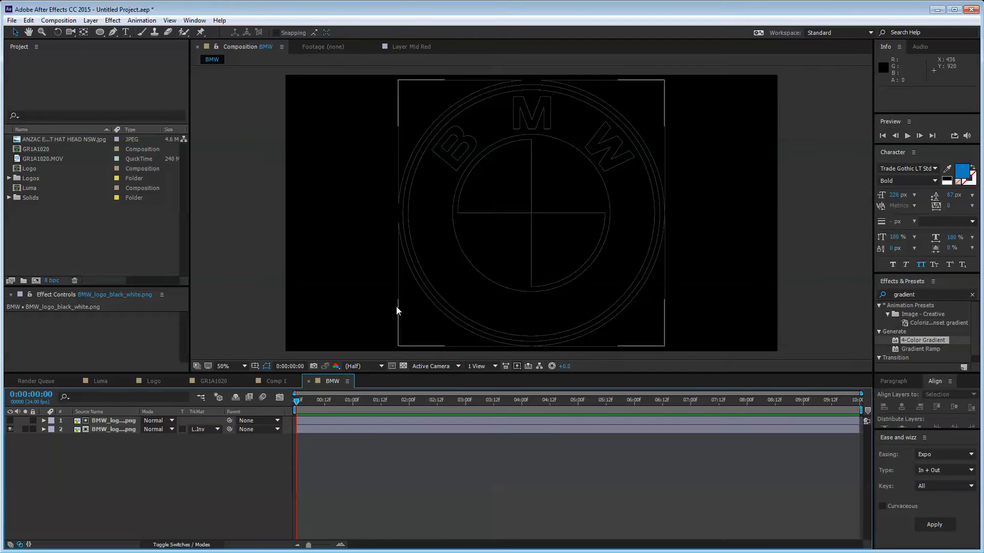
left_click(403, 367)
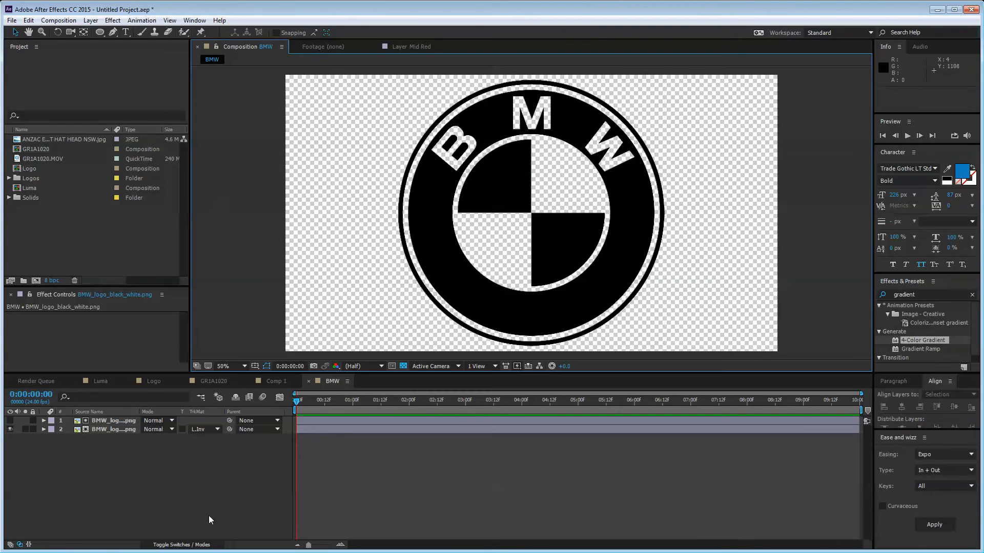
left_click(101, 457)
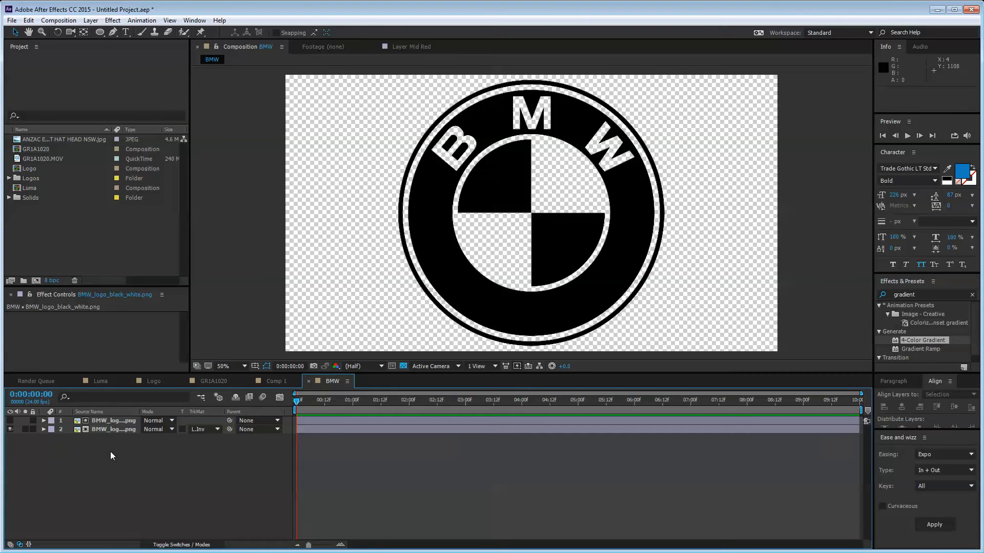
Step: Create a new solid, Dark Royal Blue Solid 1, in a dark blue colour
right_click(111, 451)
mouse_move(158, 458)
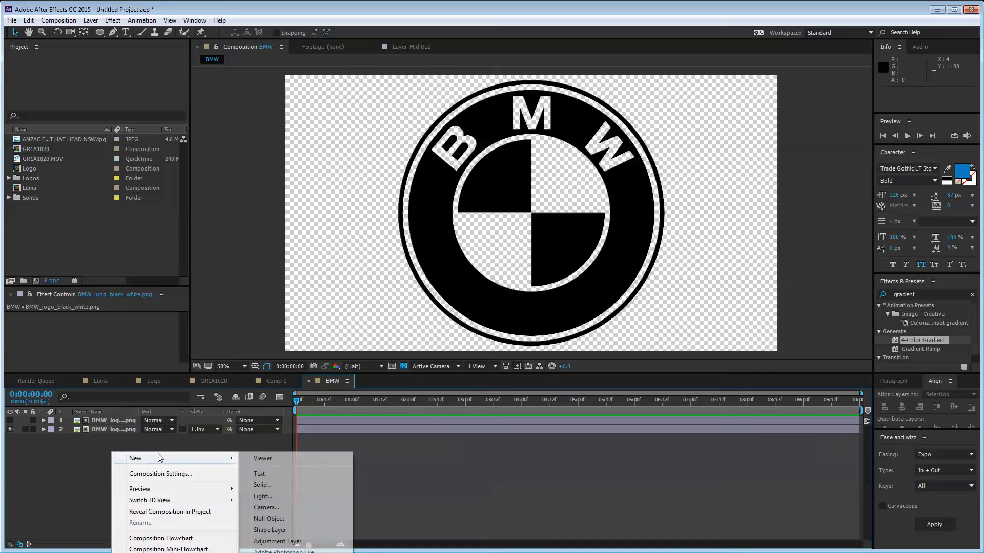
left_click(285, 486)
left_click(471, 300)
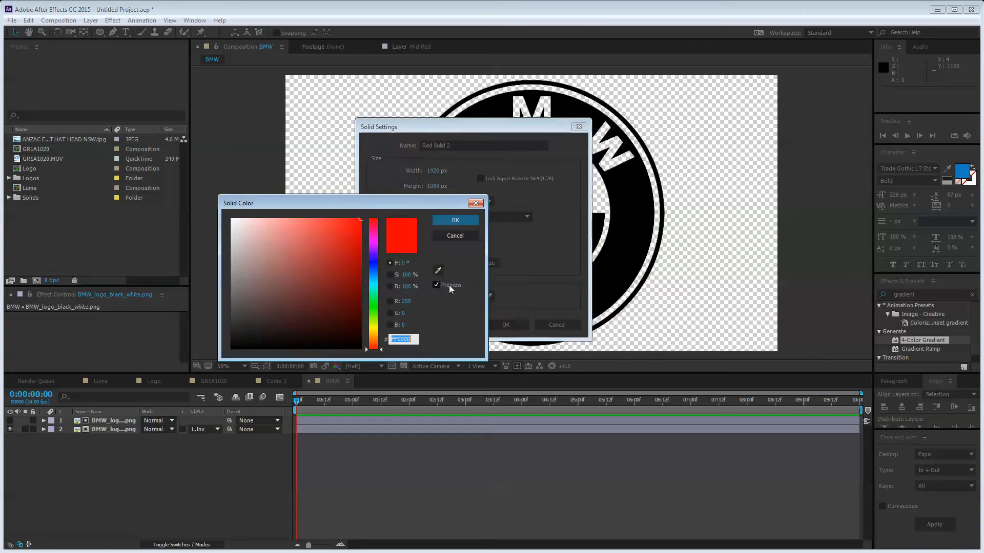
left_click(374, 275)
left_click(326, 283)
left_click(325, 301)
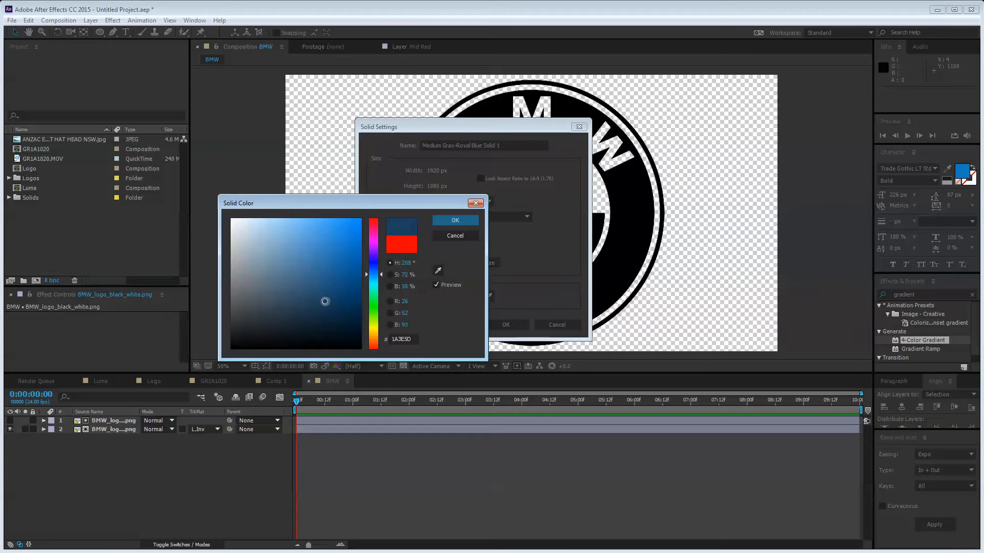
left_click(454, 220)
left_click(476, 298)
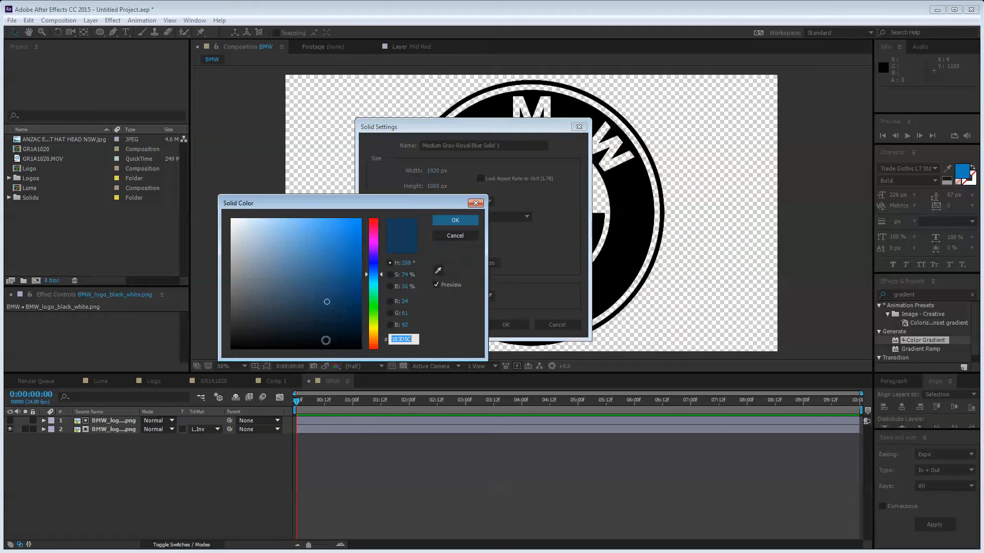
left_click(333, 329)
left_click(455, 219)
left_click(487, 326)
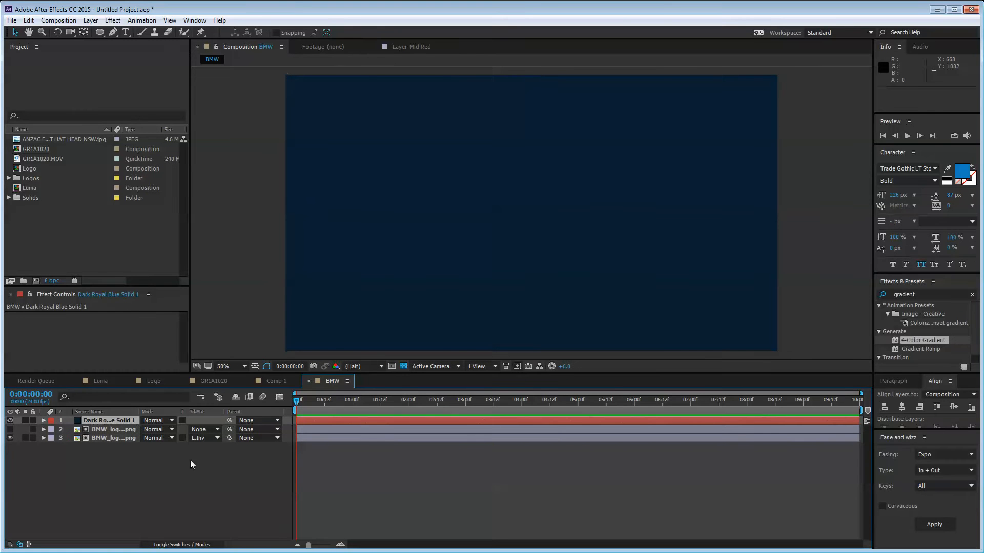
Step: Move the blue solid below both logo layers
left_click_drag(87, 420, 102, 464)
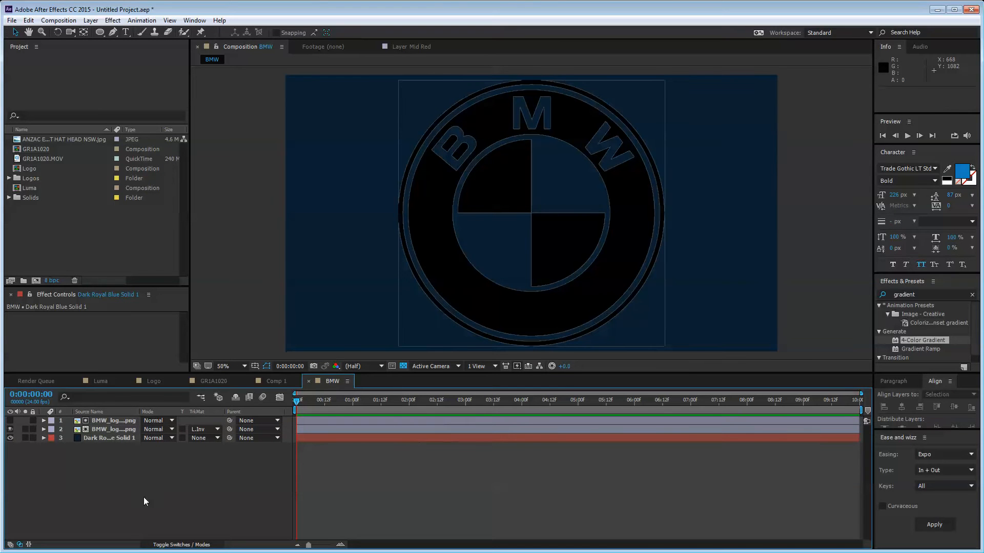
left_click(112, 420)
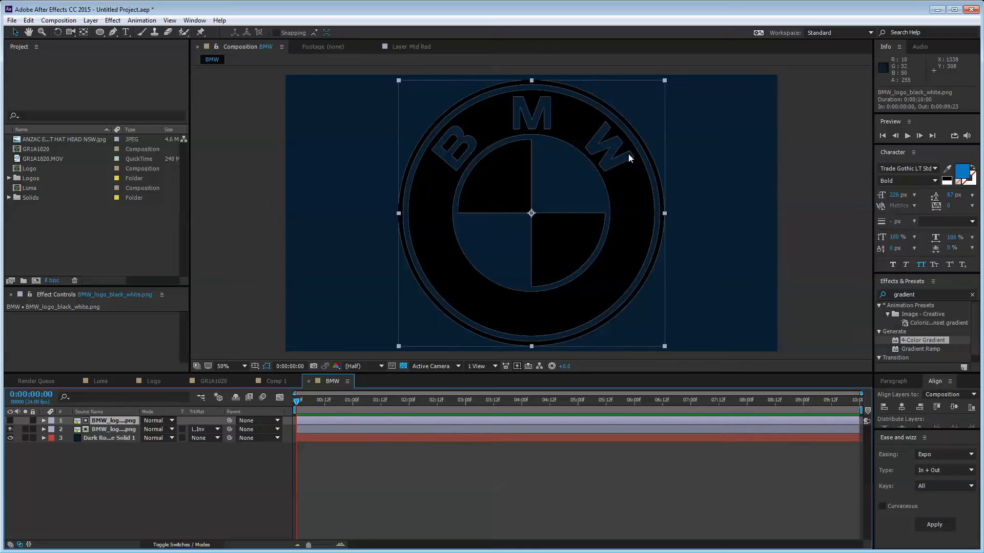
left_click(112, 469)
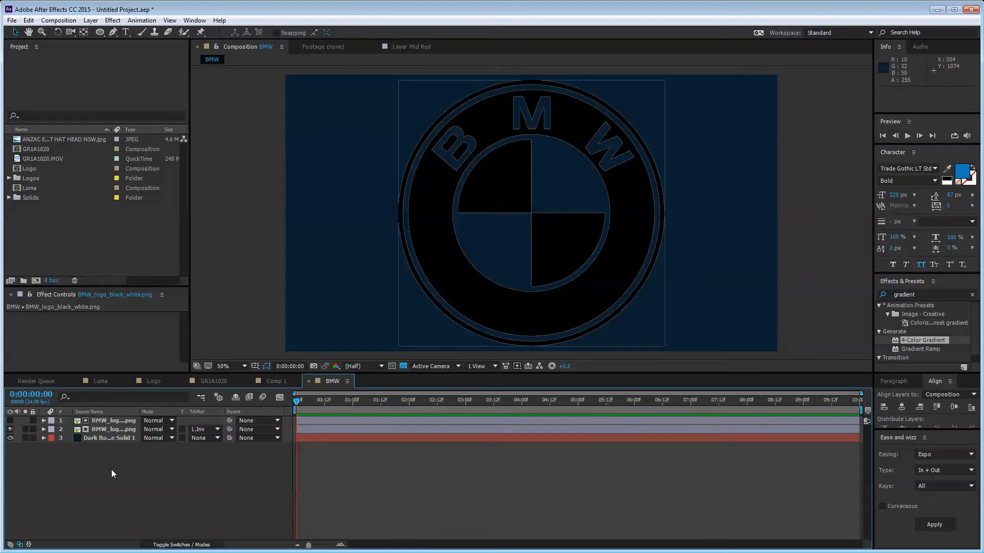
left_click(118, 421)
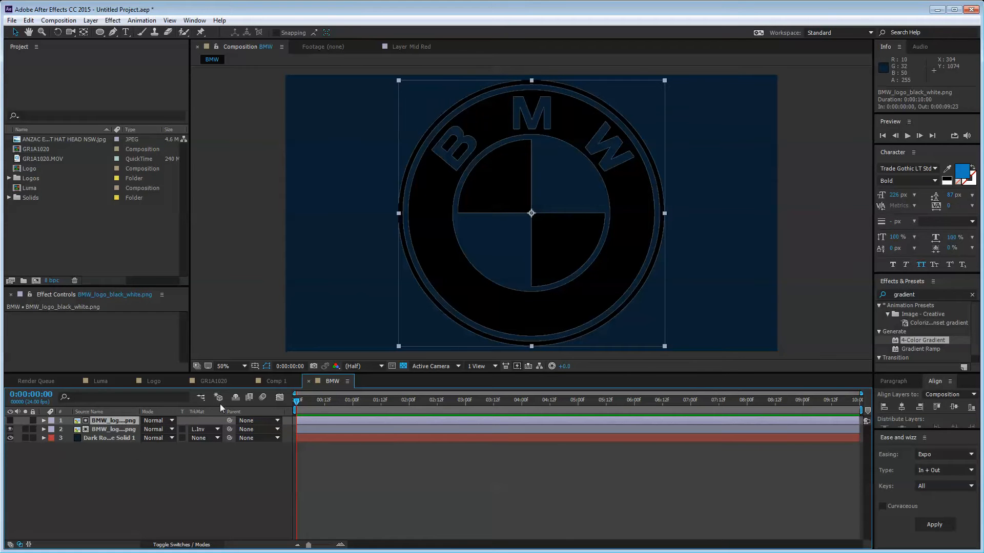
scroll(574, 208, "up", 4)
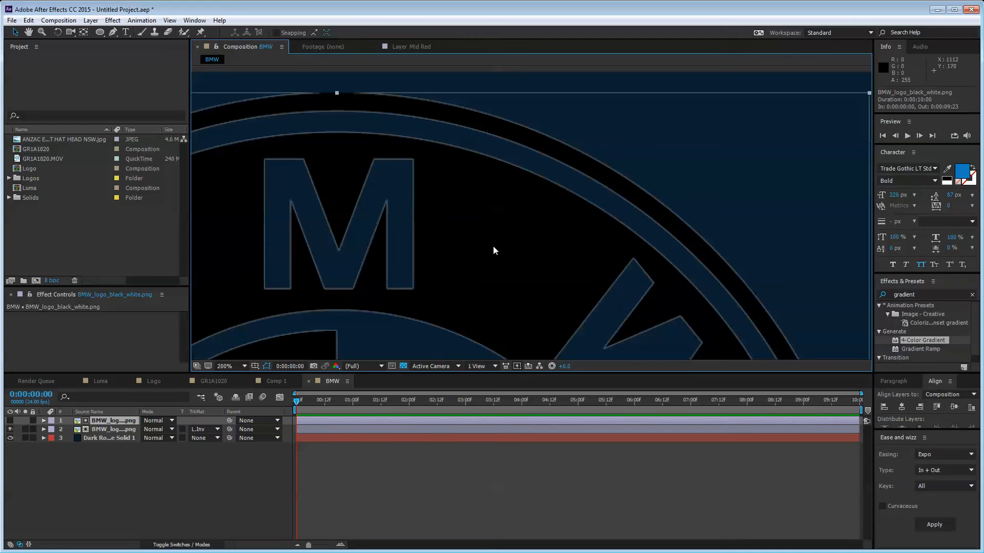
key("comma")
key("comma")
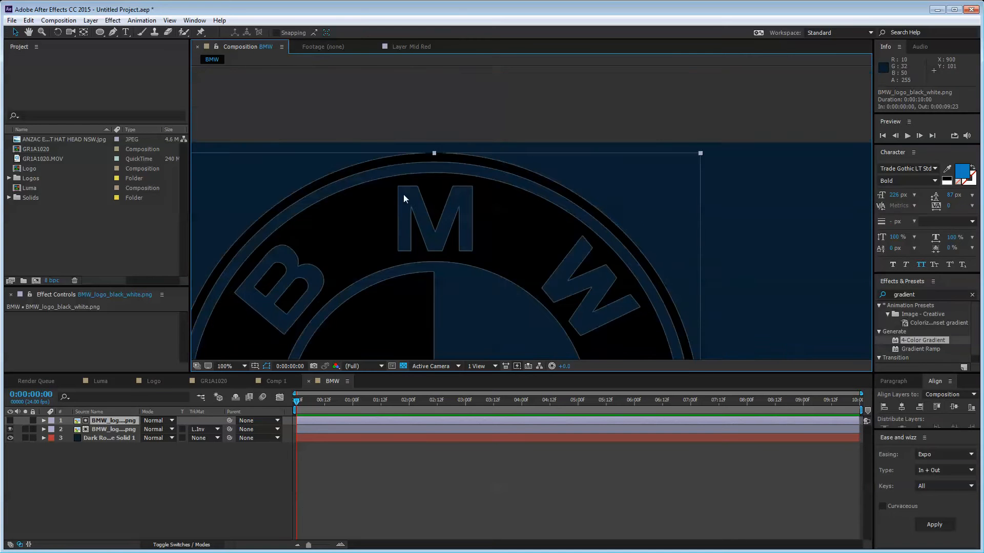
left_click_drag(434, 275, 532, 178)
scroll(518, 196, "down", 1)
left_click_drag(522, 258, 472, 199)
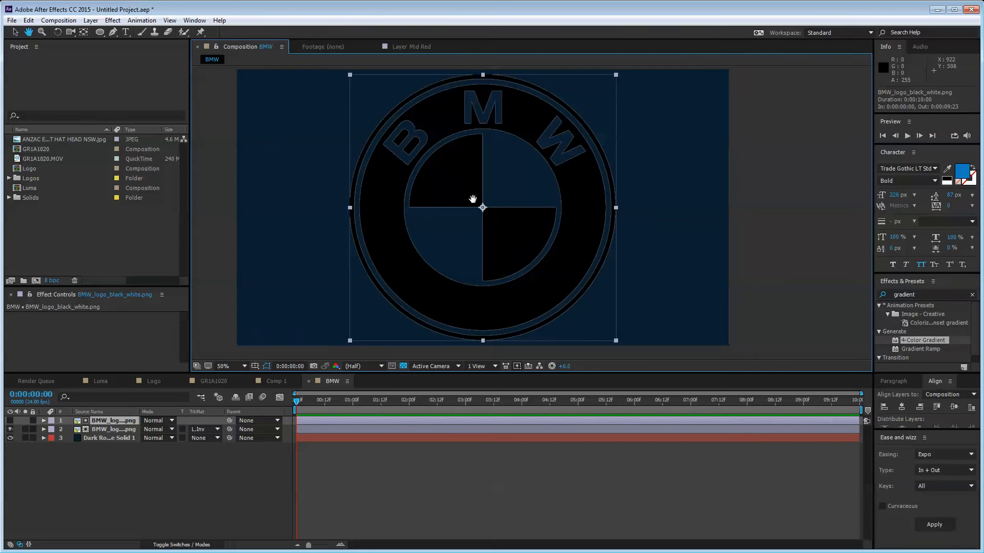
key("v")
left_click(207, 457)
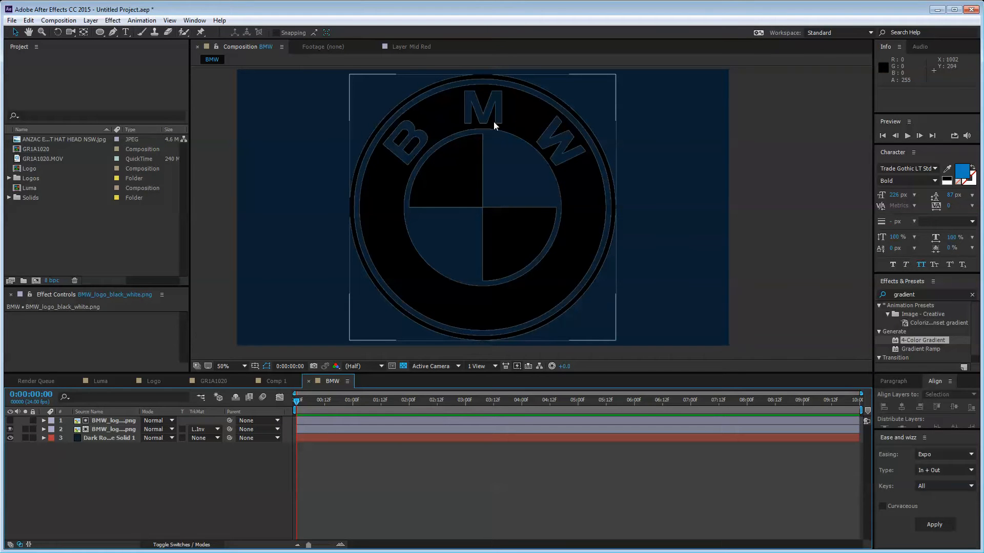
left_click(125, 426)
left_click(125, 420, "shift")
left_click(133, 472)
left_click(122, 422)
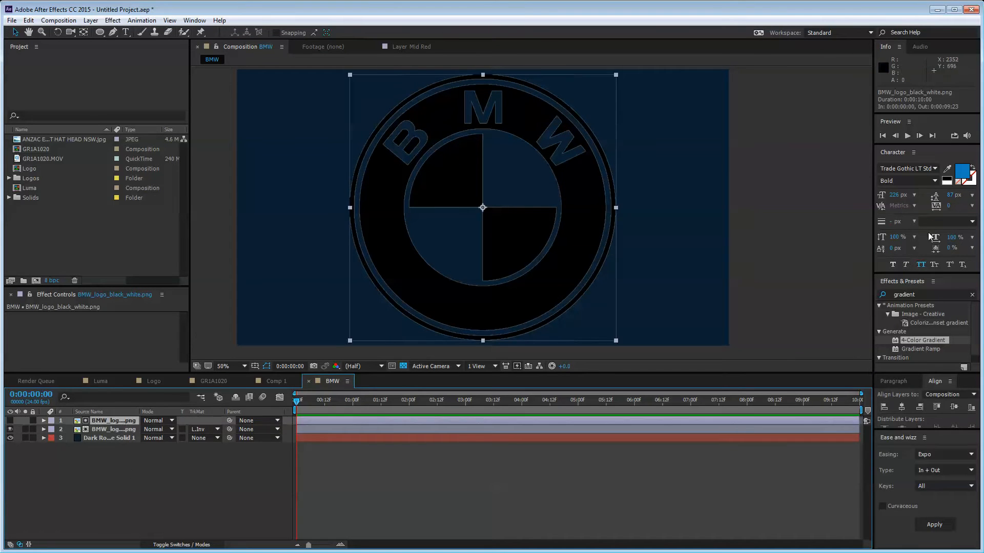
Step: Apply Levels to the top logo layer, try input black 22, then delete the effect
left_click(933, 295)
type("levels")
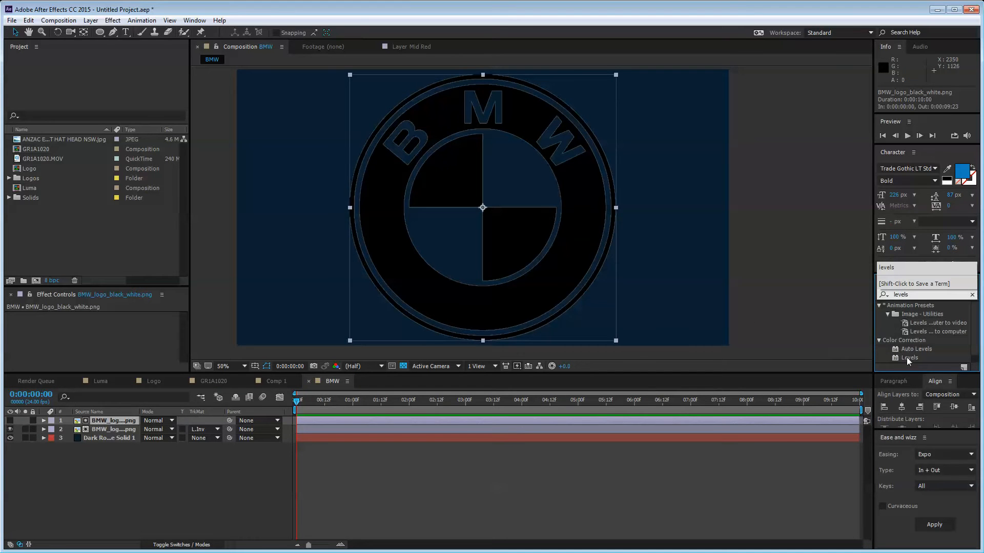
left_click_drag(909, 358, 128, 422)
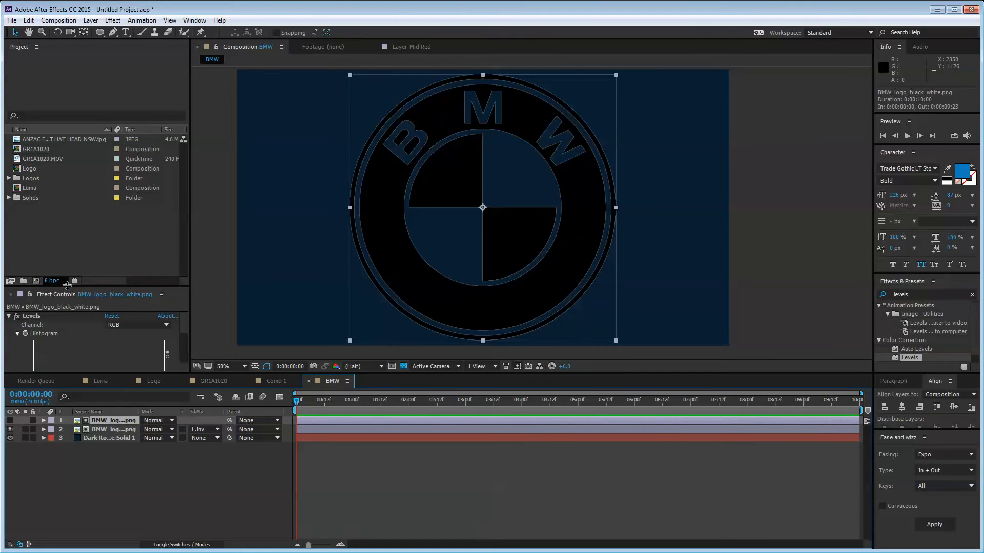
left_click_drag(66, 286, 67, 212)
left_click_drag(34, 303, 46, 302)
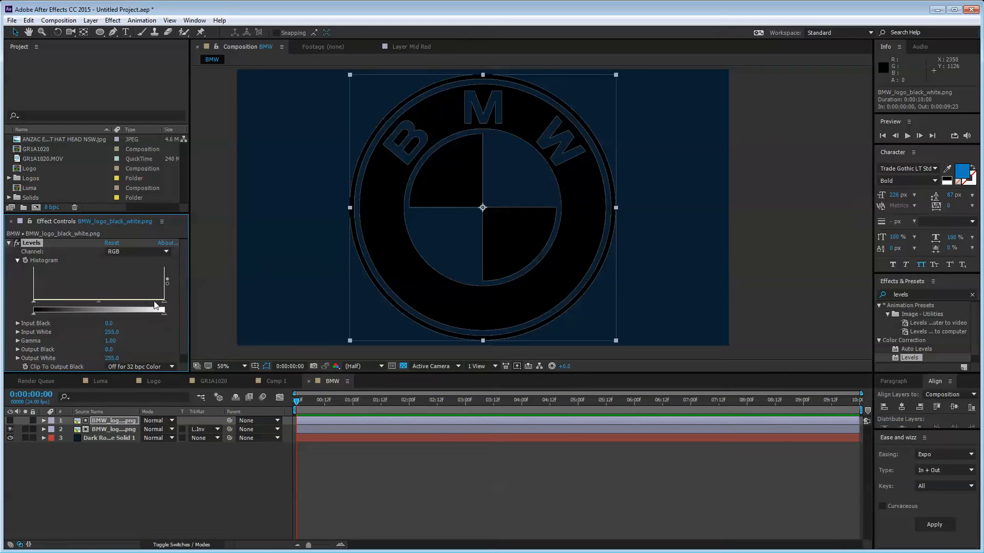
mouse_move(165, 301)
left_mouse_down()
mouse_move(20, 306)
mouse_move(174, 290)
left_mouse_up()
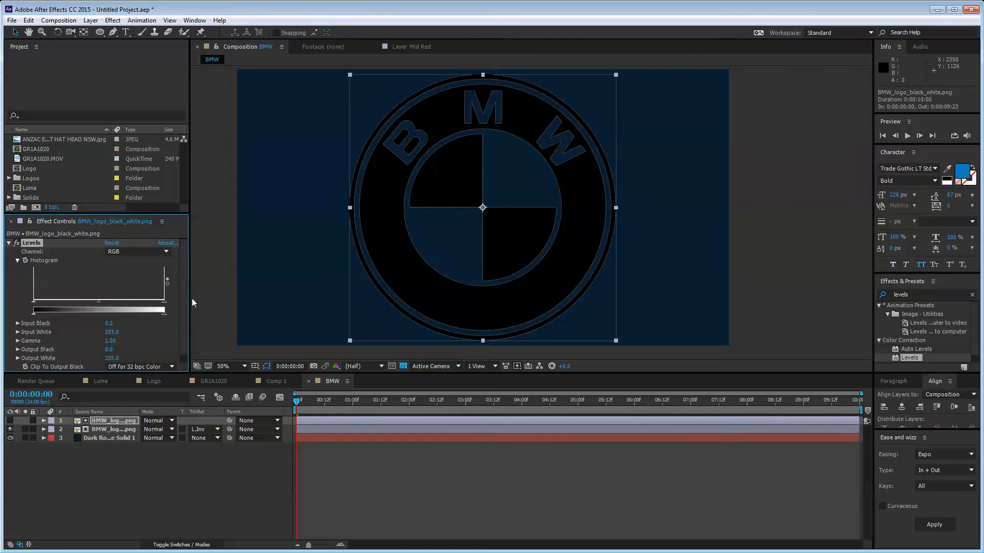
key("Delete")
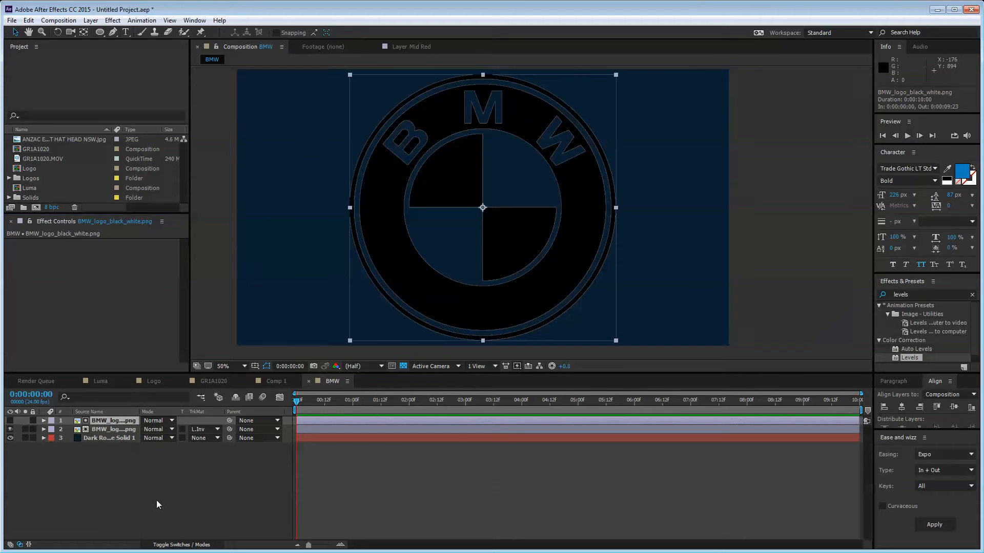
left_click(156, 500)
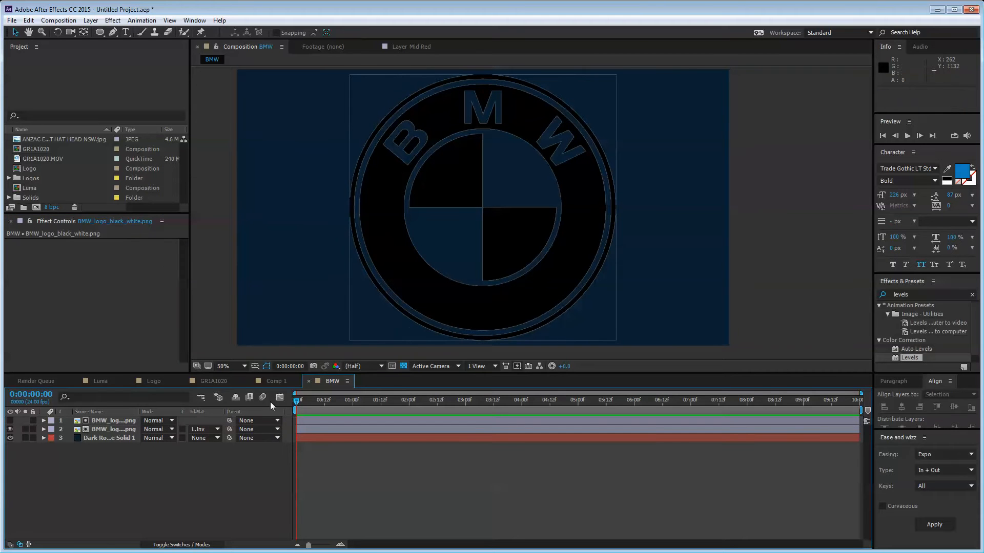
Step: Precompose both BMW logo layers into a new composition named 'Logo'
left_click(115, 428)
left_click(119, 421, "ctrl")
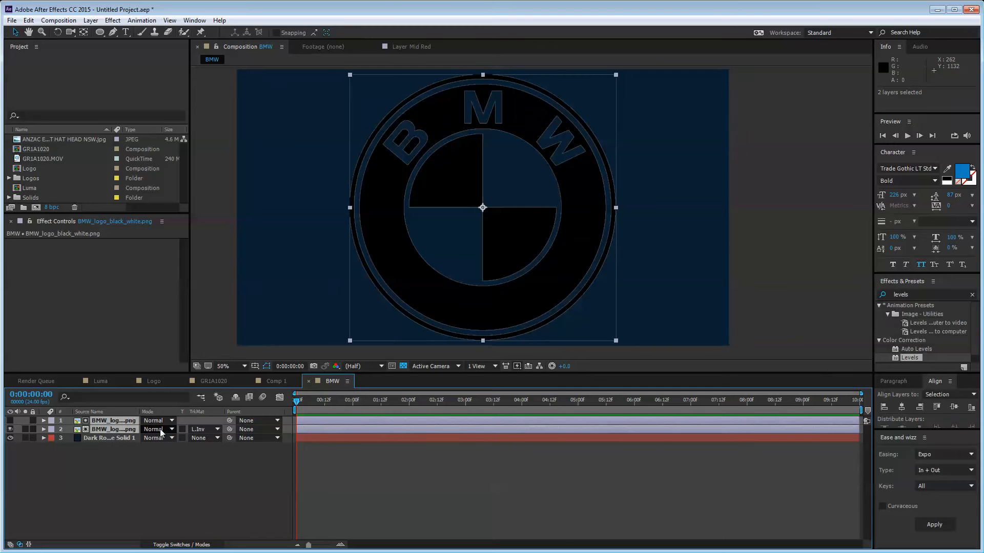
key("ctrl+shift+c")
left_click_drag(484, 192, 548, 145)
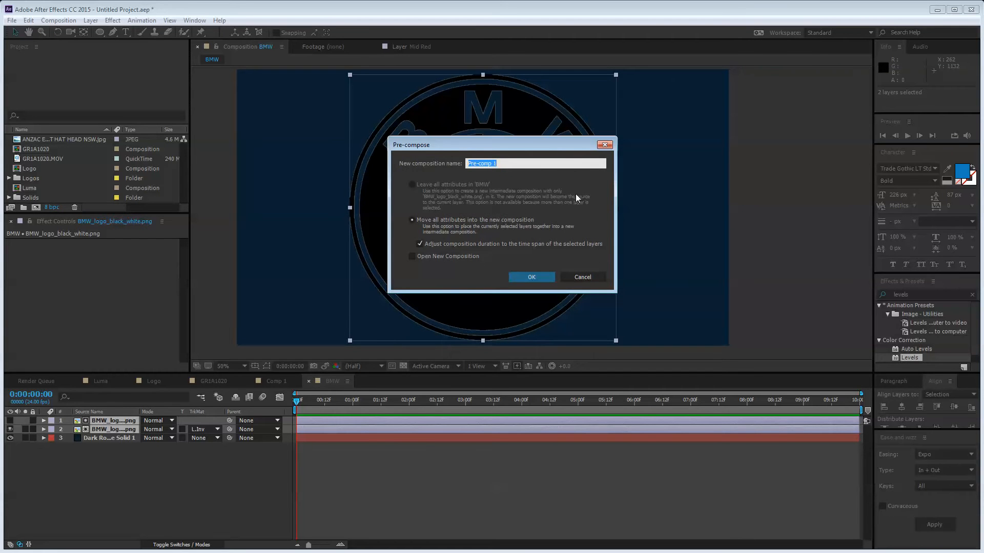
left_click_drag(520, 144, 559, 161)
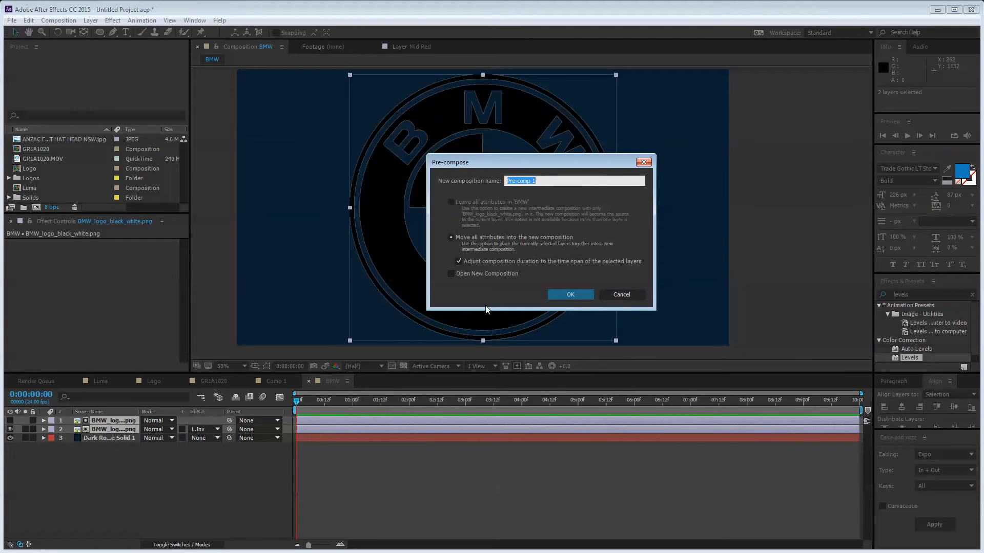
type("Logo")
key("Return")
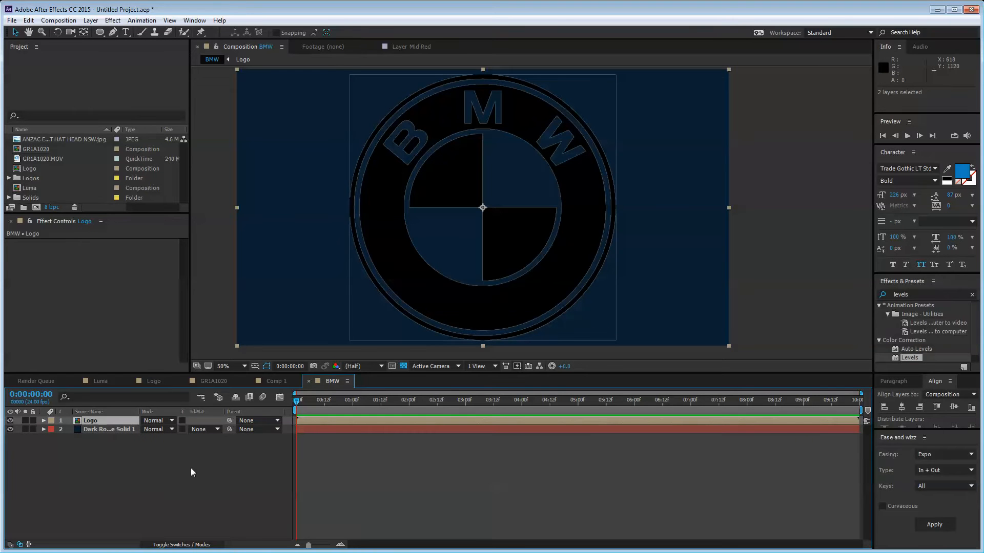
Step: Inspect the Logo composition, return to BMW, and select the Logo layer
double_click(119, 421)
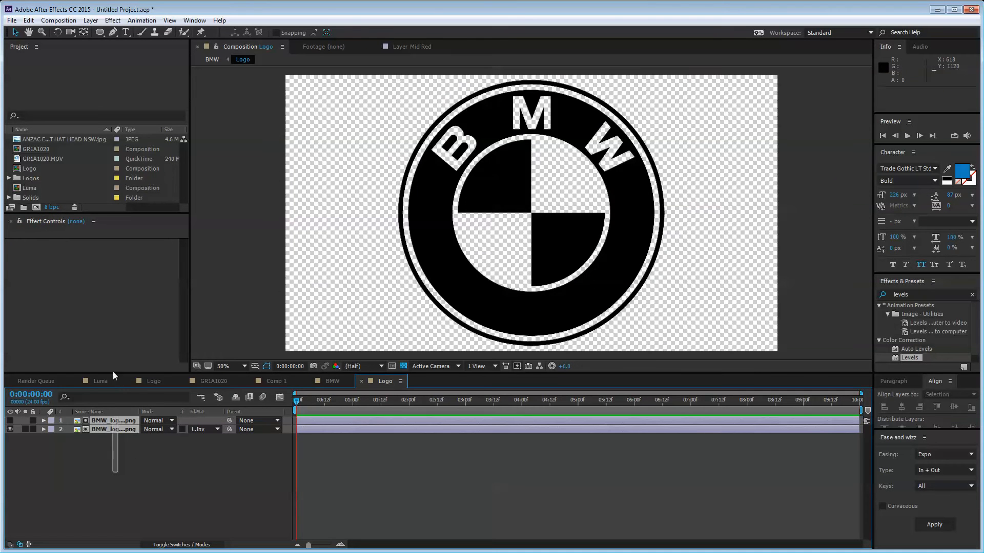
left_click(139, 493)
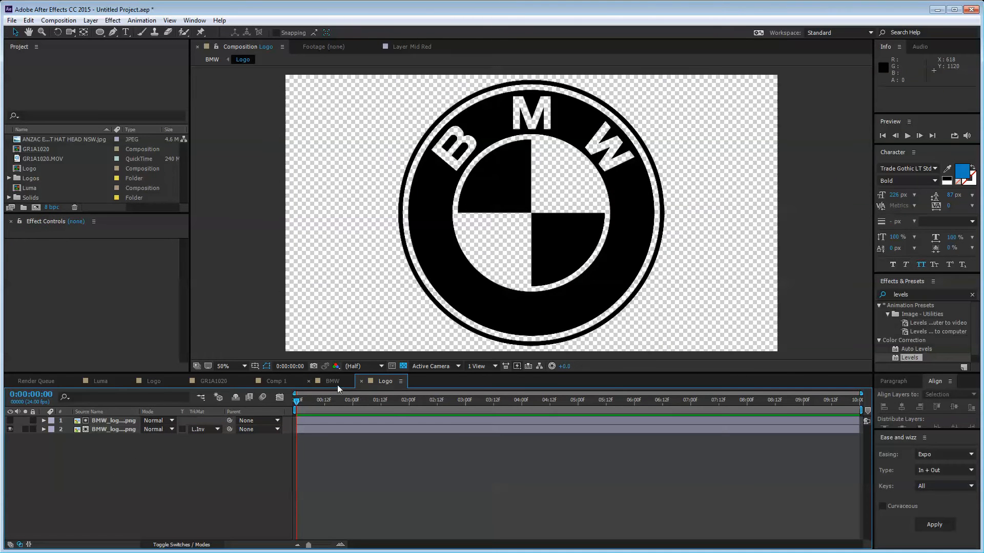
left_click(333, 381)
left_click(106, 423)
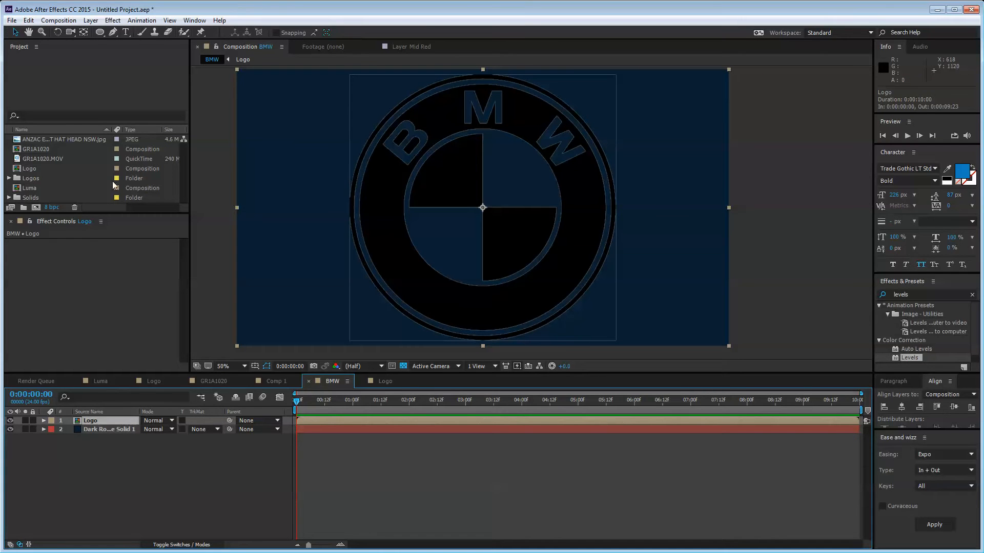
left_click_drag(120, 212, 120, 356)
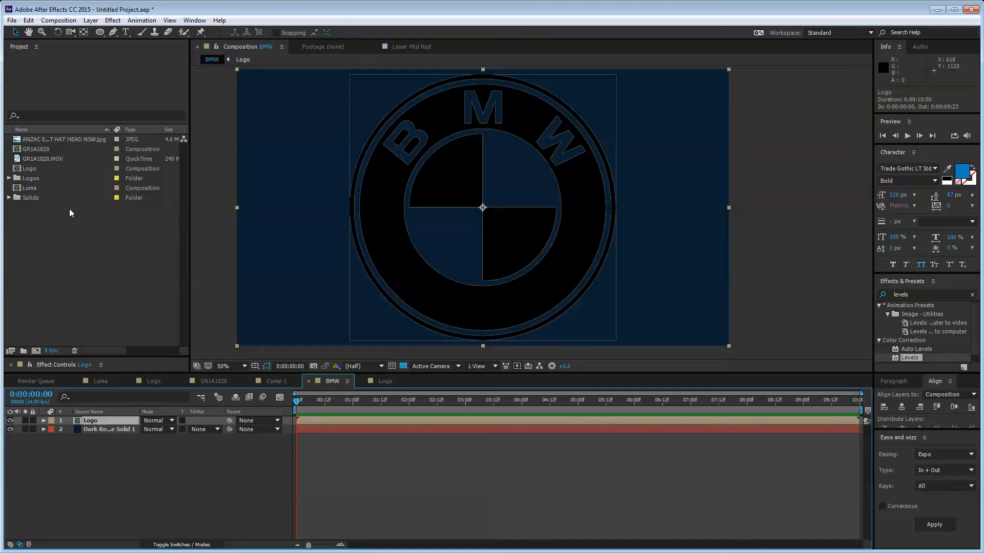
left_click(33, 166)
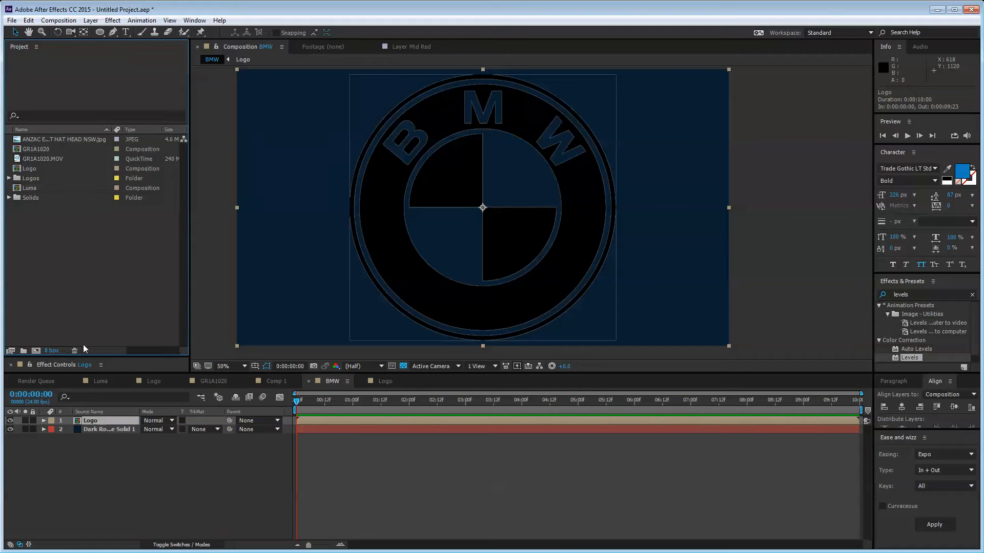
left_click_drag(109, 356, 107, 258)
left_click(122, 441)
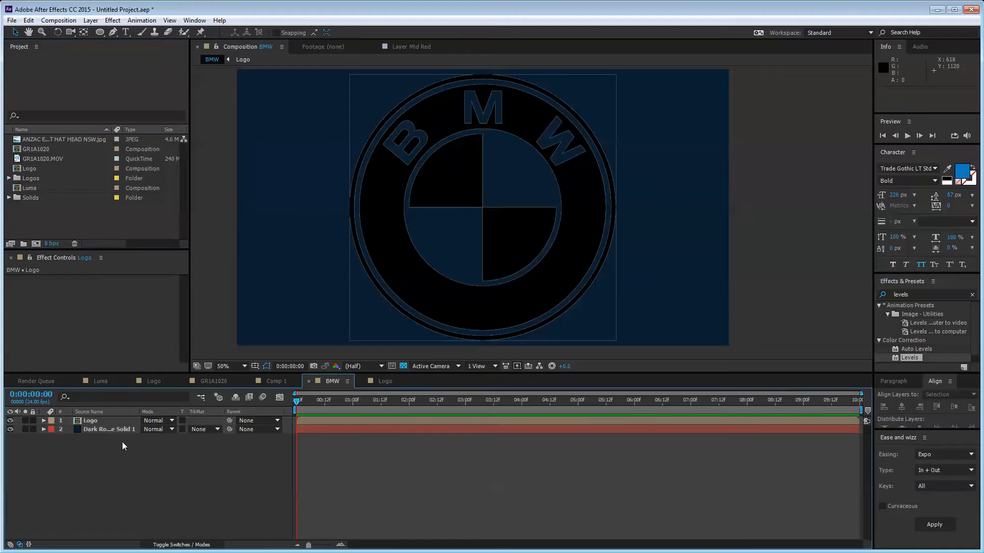
left_click(119, 420)
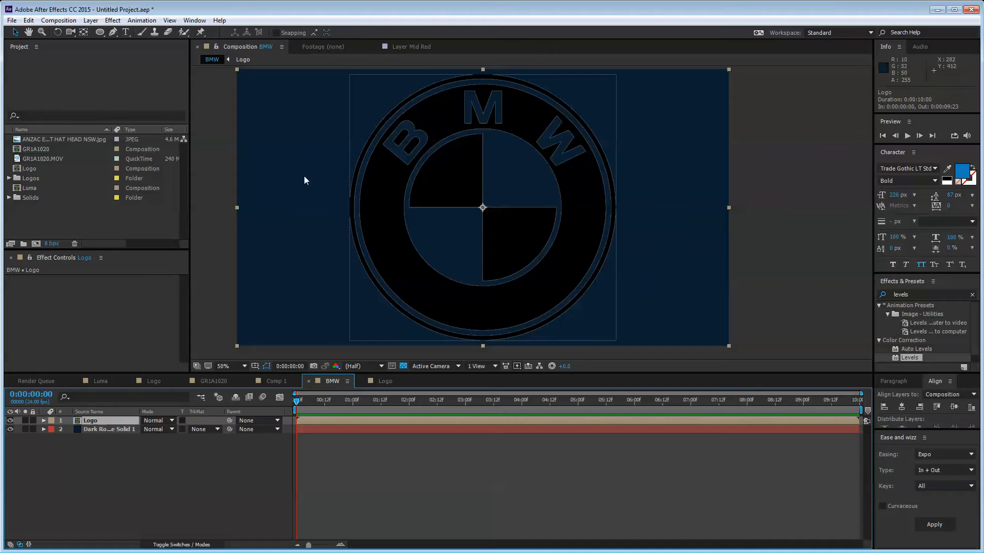
Step: With the Pen tool, draw mask points from the logo centre to the circle's top, curving the edge
left_click(115, 32)
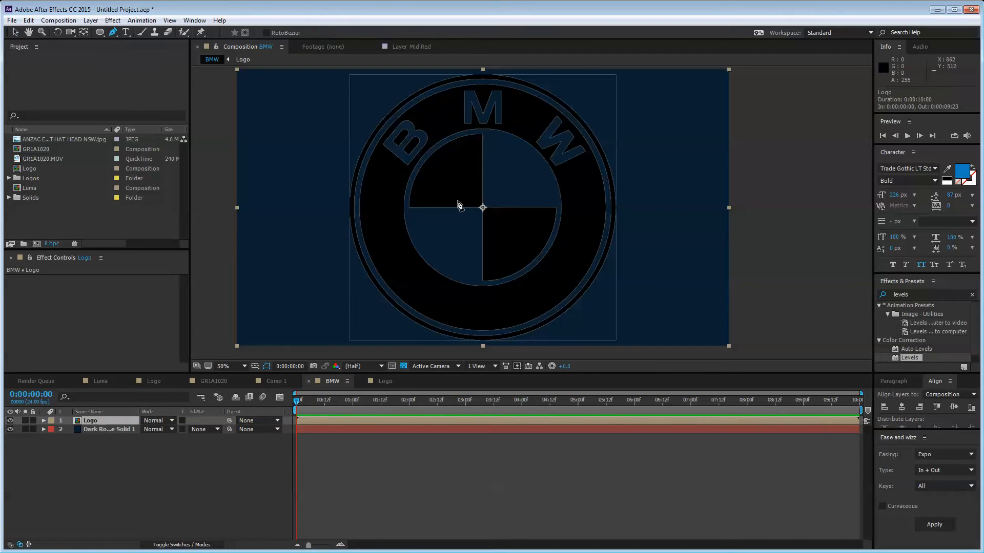
scroll(494, 213, "up", 4)
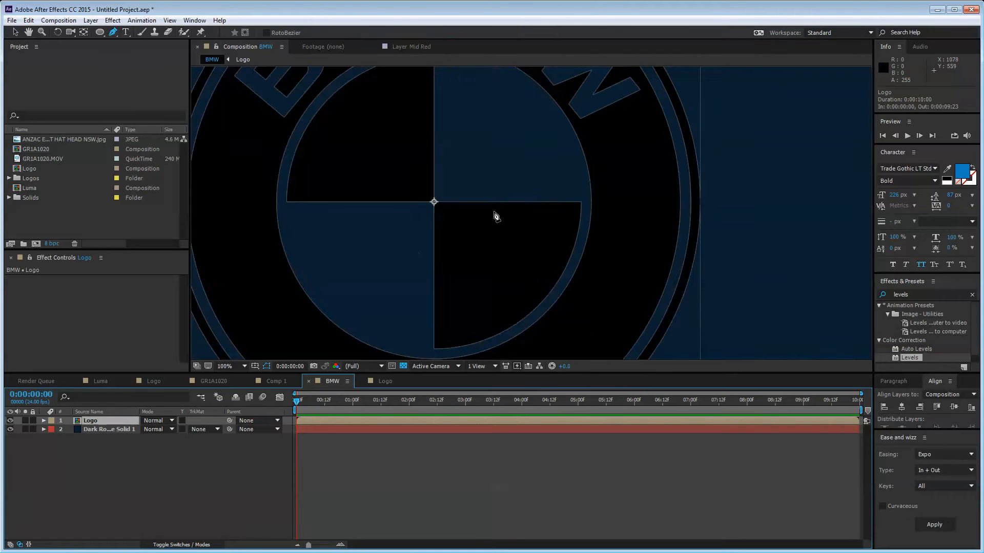
left_click_drag(487, 266, 534, 119)
scroll(533, 128, "down", 2)
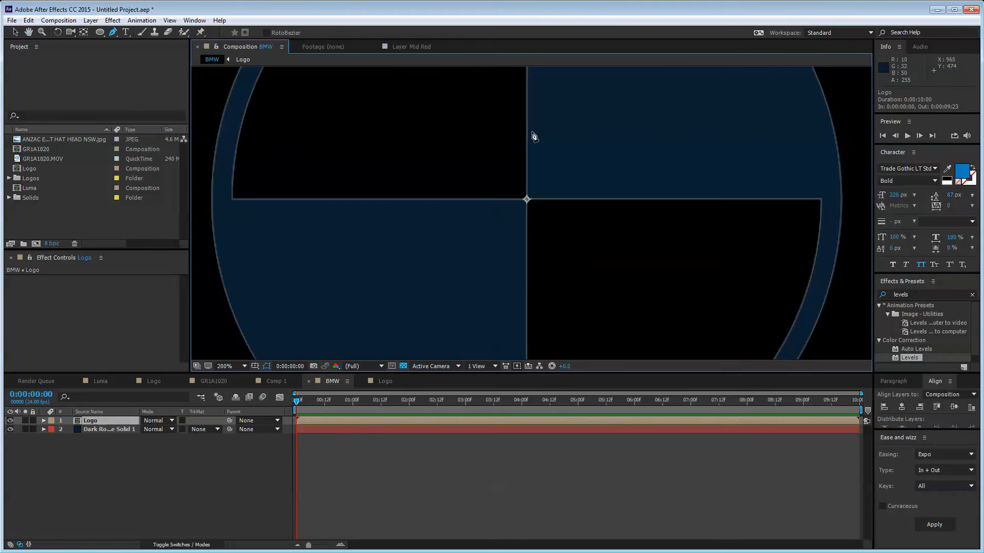
left_click(525, 260)
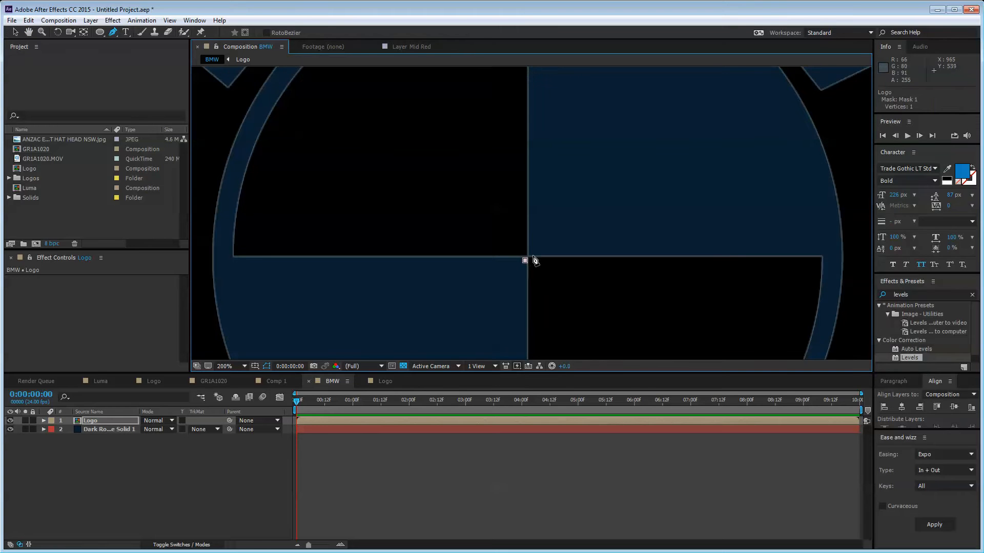
left_click(532, 256)
key("comma")
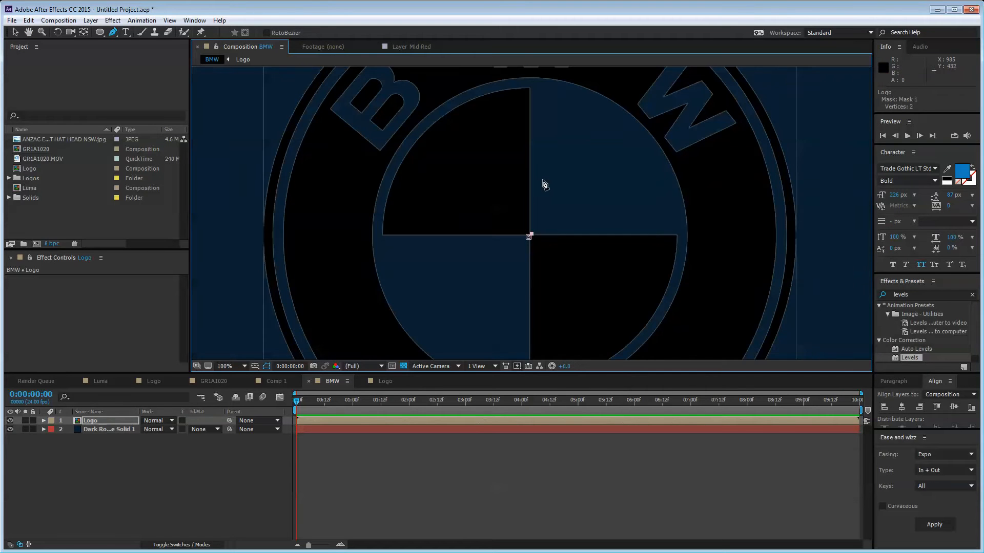
left_click(535, 86)
left_click_drag(535, 88, 561, 102)
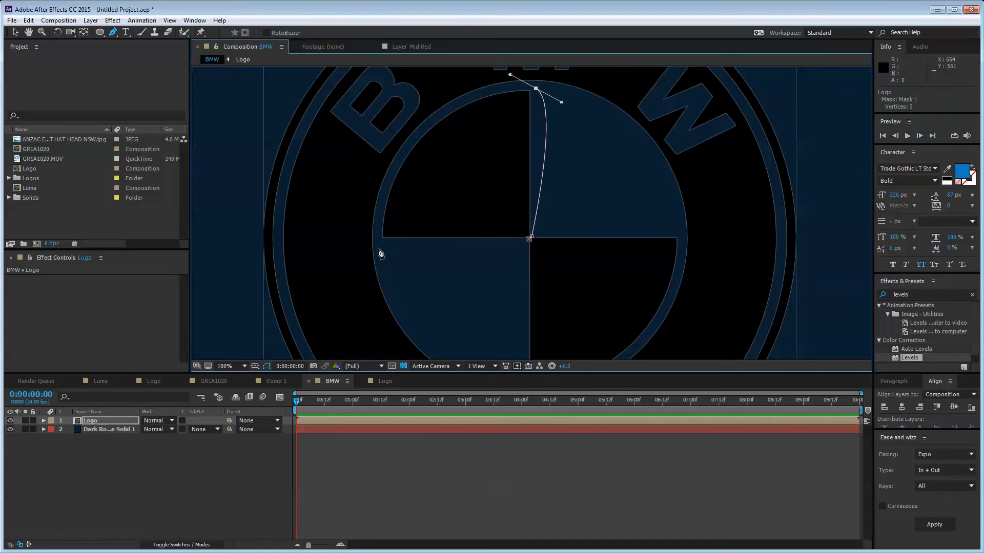
Step: Close the mask at the centre and reshape its curve to fit the upper-left quadrant
left_click_drag(378, 250, 389, 288)
scroll(410, 328, "down", 1)
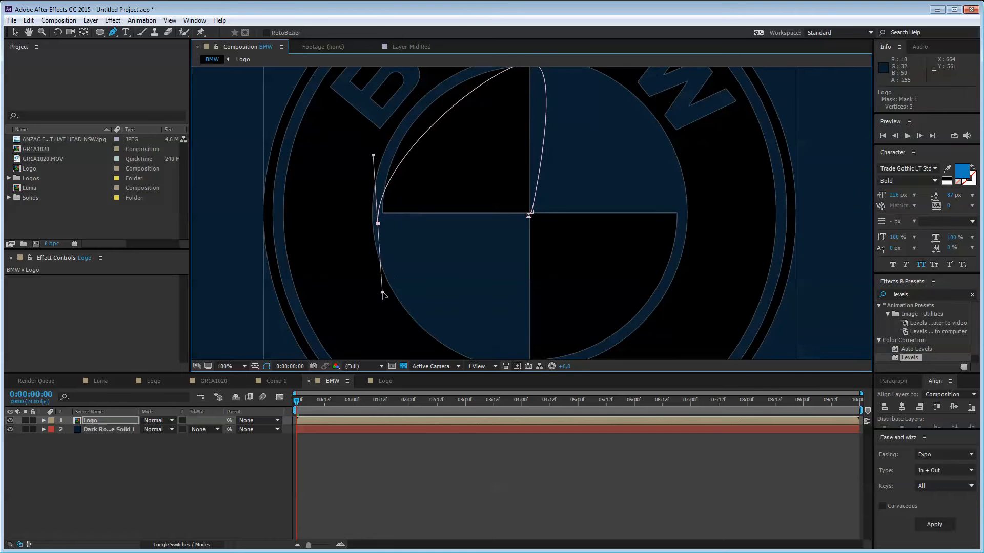
left_click(528, 215)
scroll(513, 204, "up", 4)
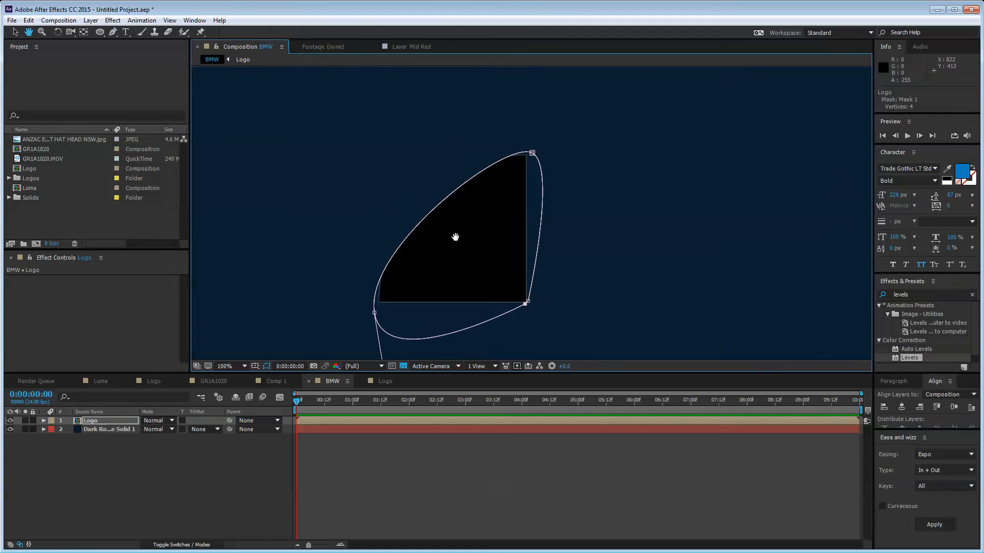
left_click(533, 153)
left_click_drag(505, 143, 416, 149)
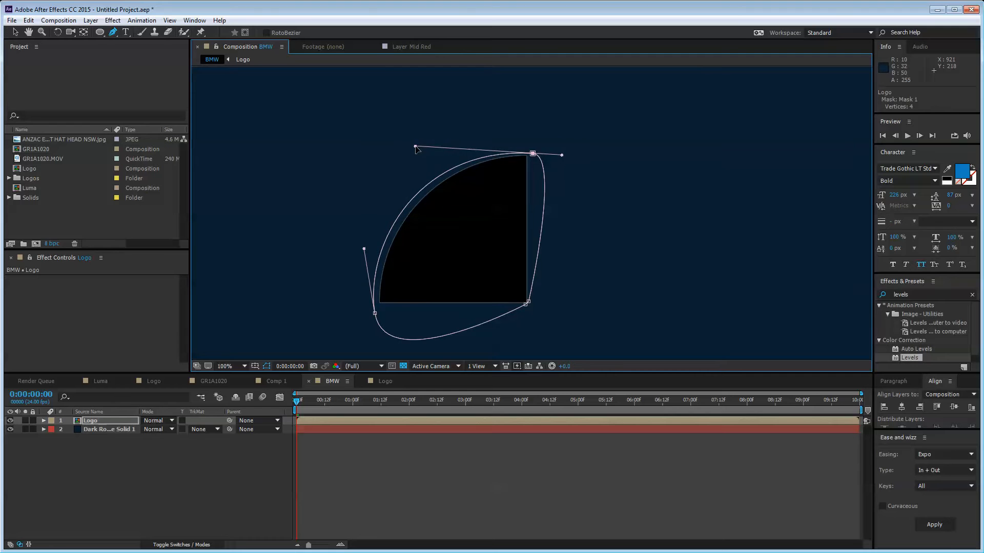
left_click(169, 478)
scroll(424, 270, "down", 2)
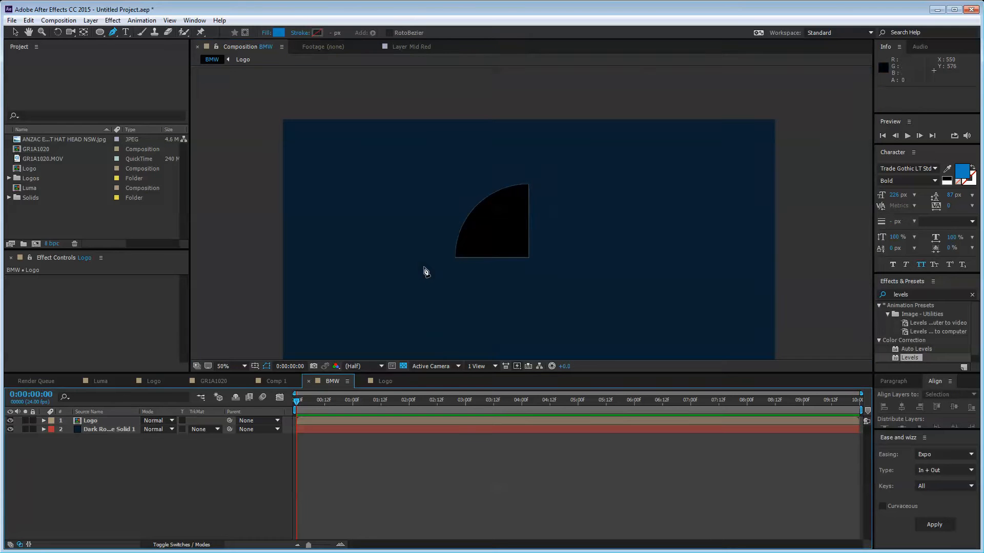
left_click(116, 420)
Step: Rename the masked layer 'Fan 1' and duplicate it as Fan 2
key("Return")
type("F")
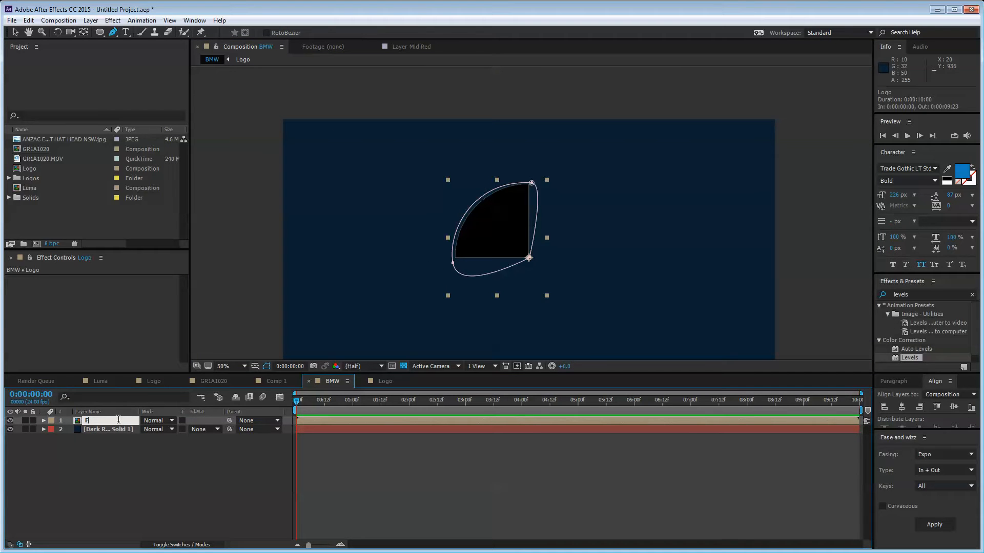
type("an 1")
key("Return")
key("ctrl+d")
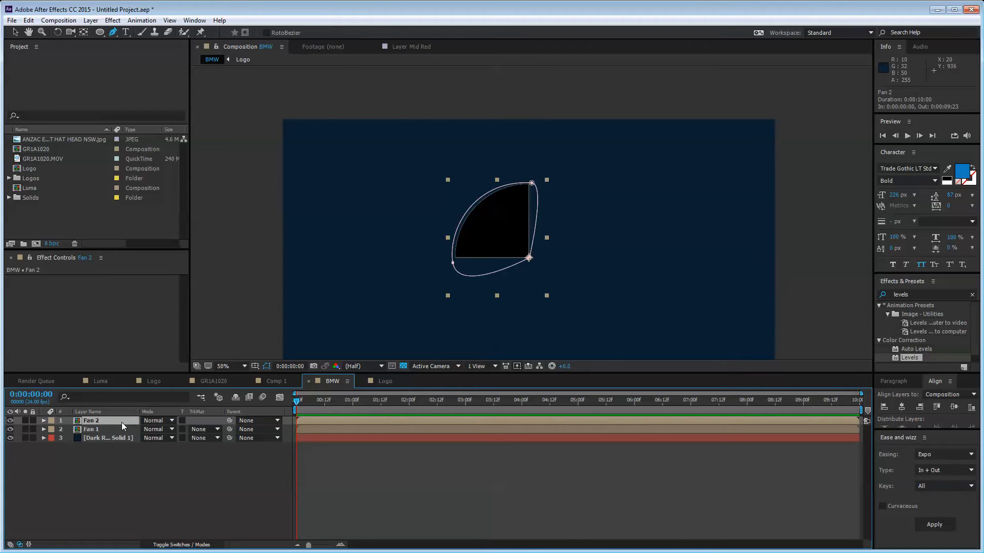
key("m")
key("m")
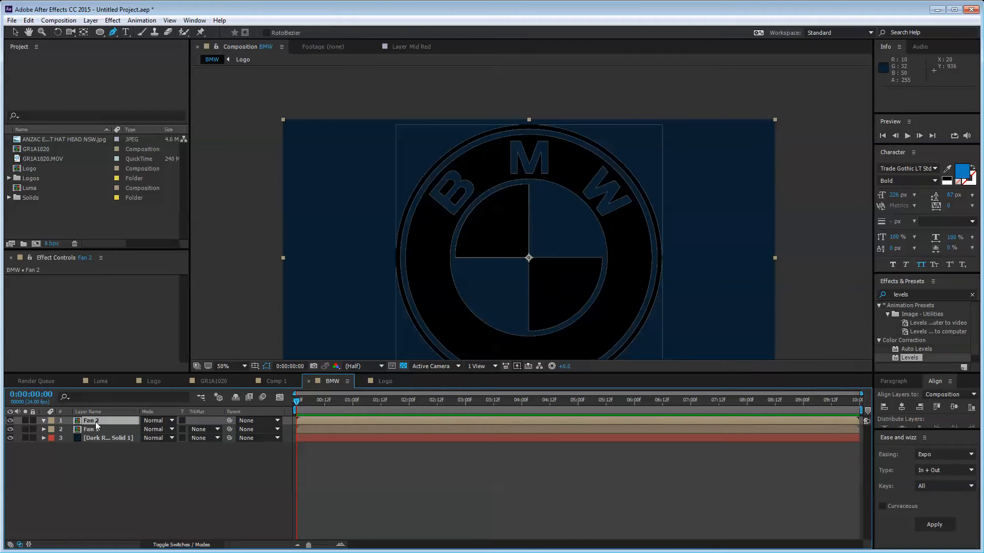
Step: Draw Fan 2's mask as a curved wedge over the logo's lower-right quarter
key("period")
key("period")
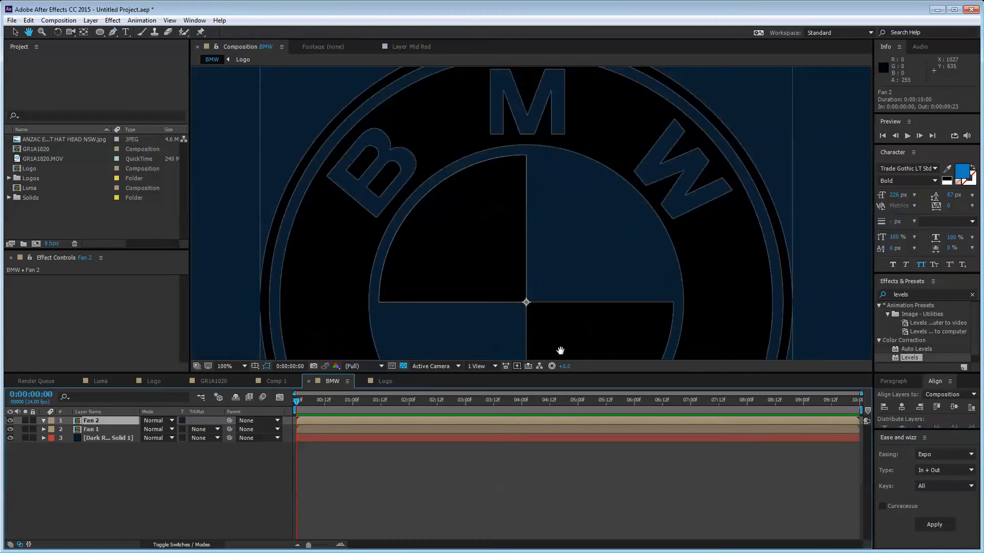
left_click_drag(562, 345, 477, 186)
key("period")
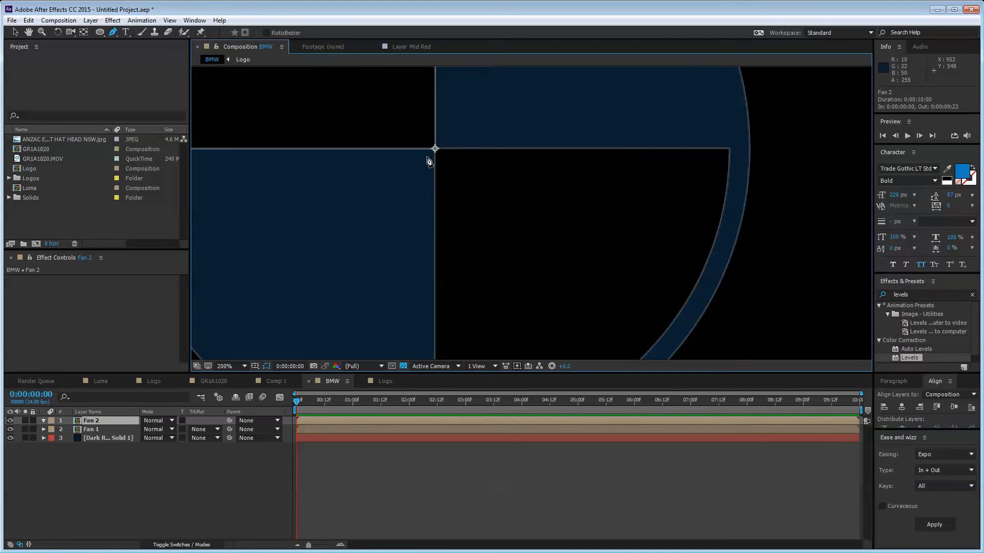
left_click(426, 156)
left_click(442, 146)
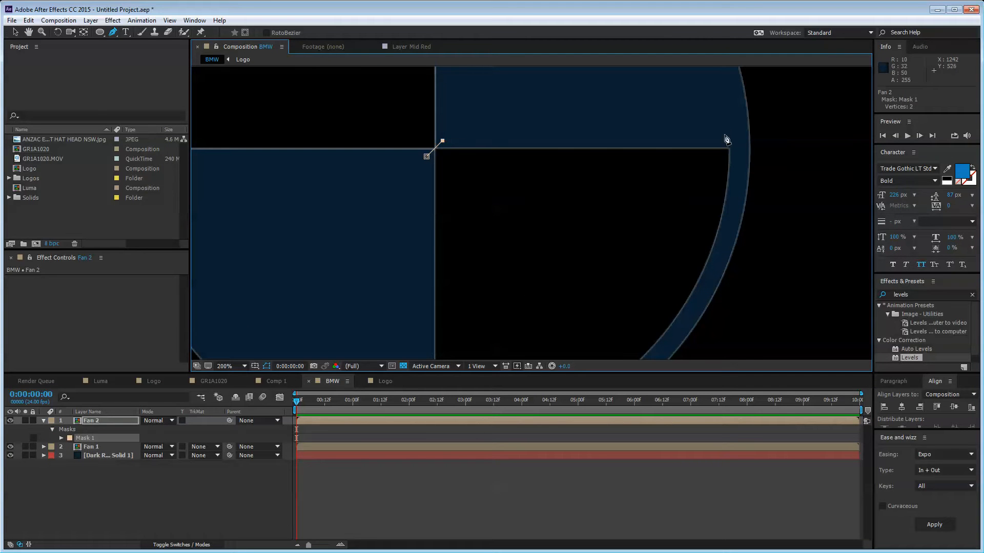
left_click_drag(725, 134, 747, 171)
scroll(654, 297, "down", 1)
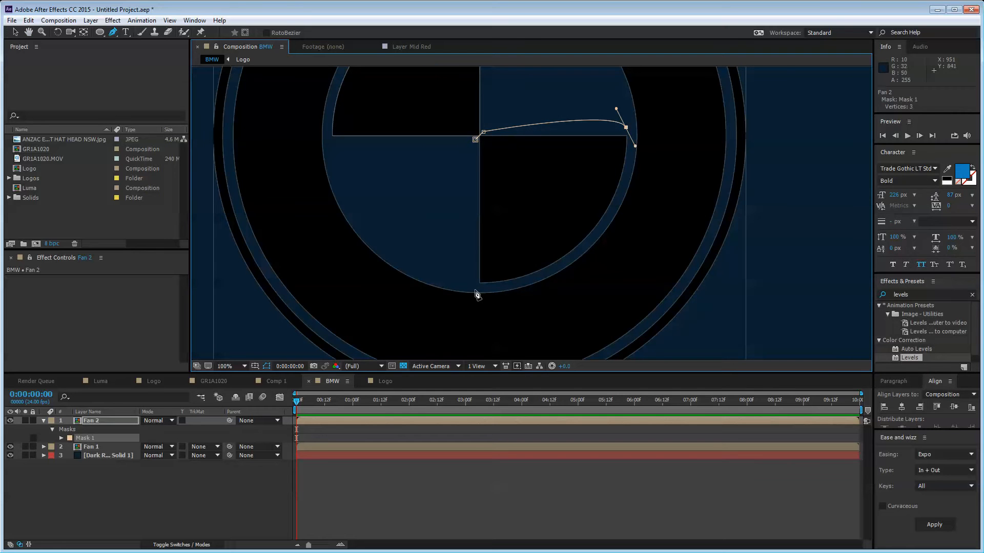
left_click_drag(476, 289, 629, 283)
left_click(475, 140)
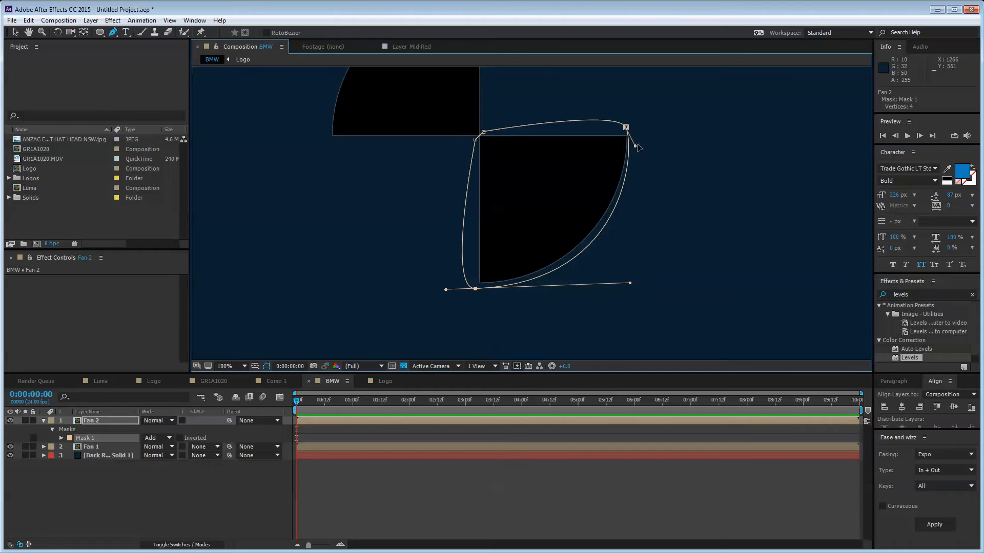
left_click_drag(636, 147, 638, 169)
left_click(103, 430)
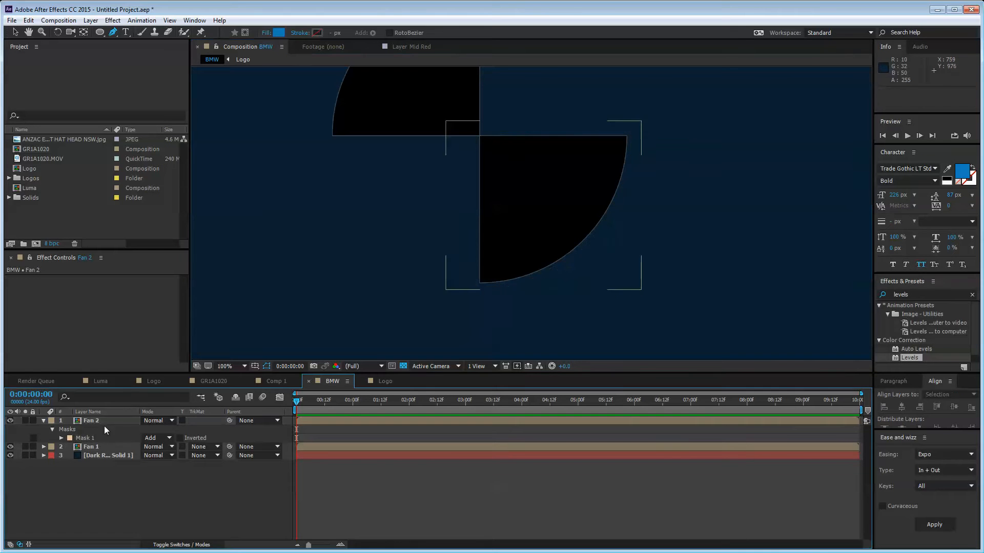
Step: Duplicate Fan 2 as Fan 3 and select its Mask 1
left_click(103, 421)
left_click(112, 428)
left_click(115, 420)
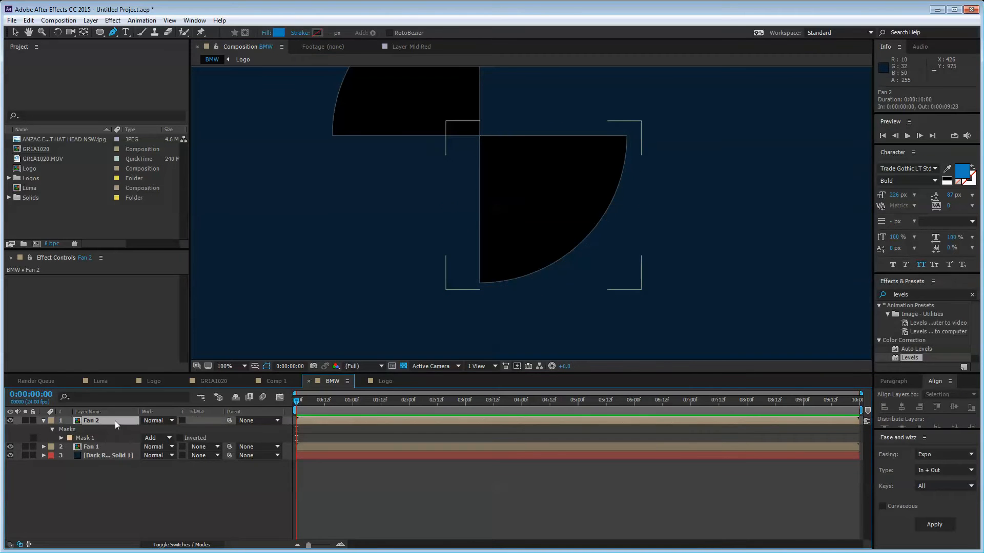
key("ctrl+d")
key("m")
left_click(91, 433)
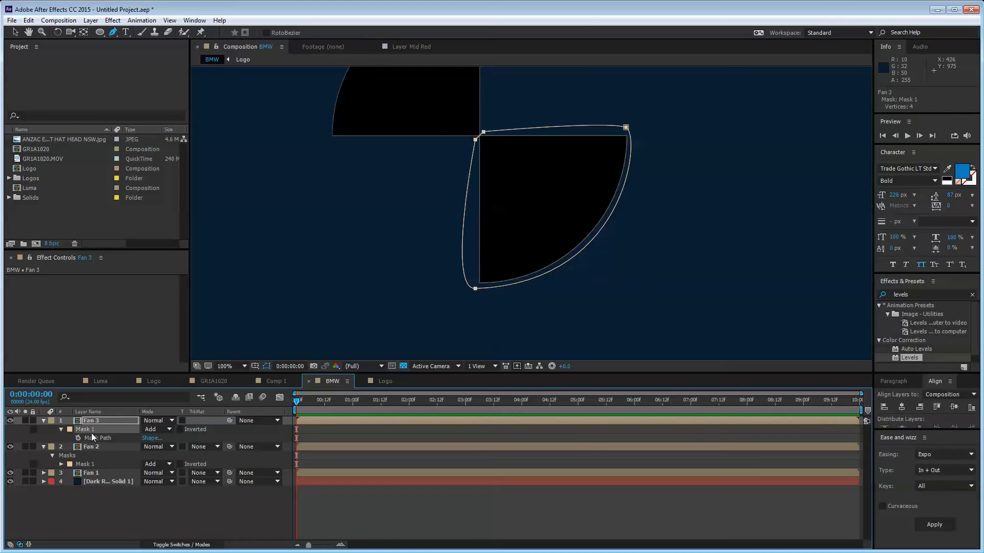
Step: Switch the layer column from Layer Name to Source Name, then pick the Ellipse Tool
key("m")
left_click(99, 421)
scroll(385, 179, "down", 2)
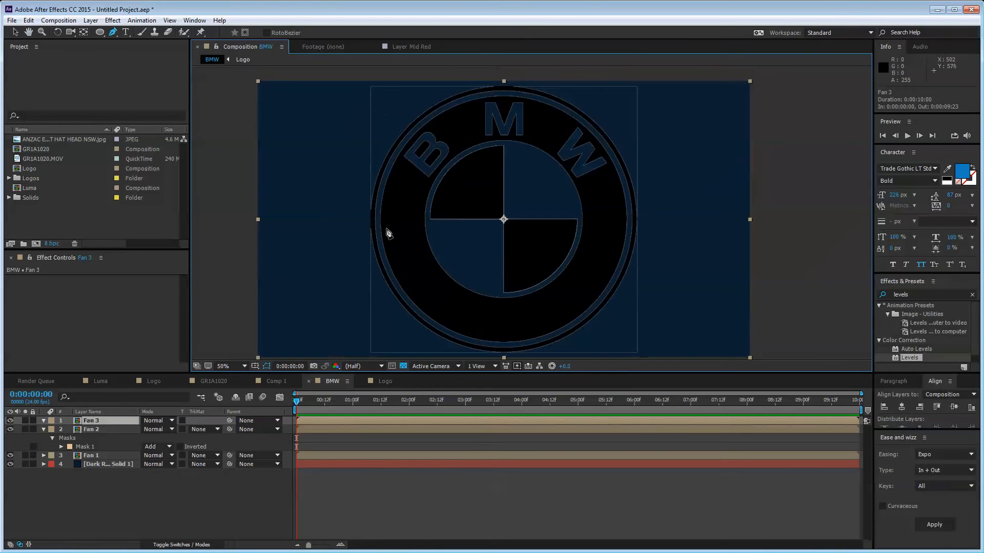
scroll(388, 233, "up", 2)
left_click_drag(387, 230, 373, 325)
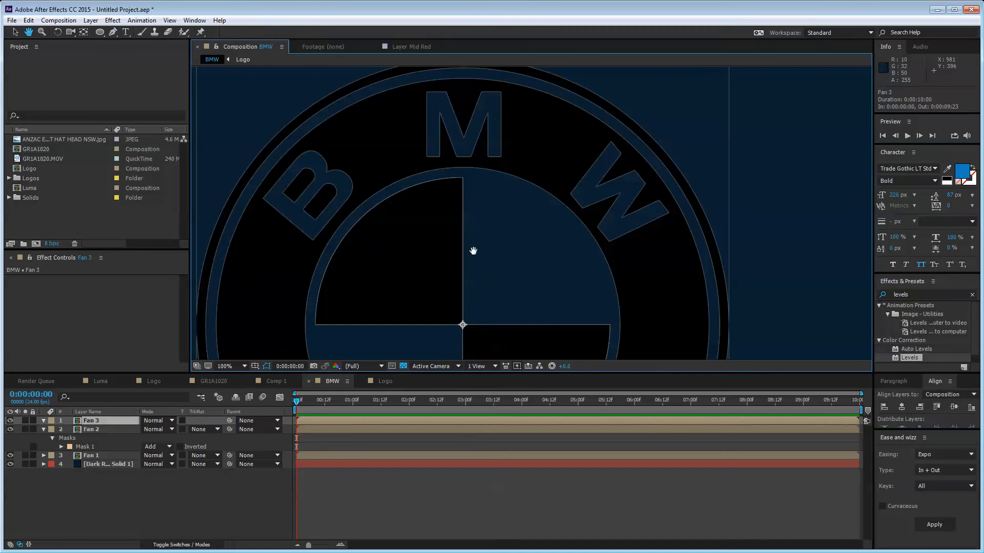
scroll(473, 251, "down", 2)
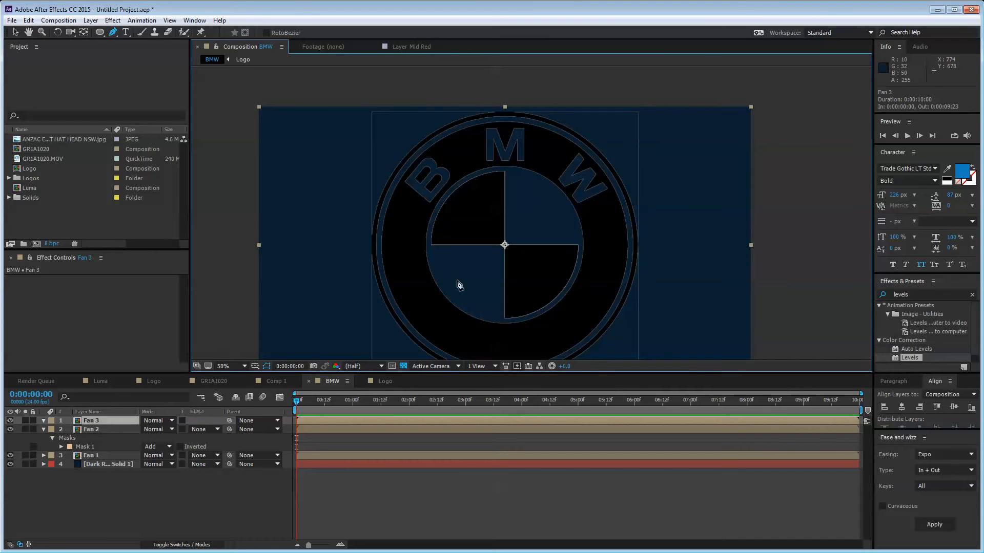
left_click(92, 412)
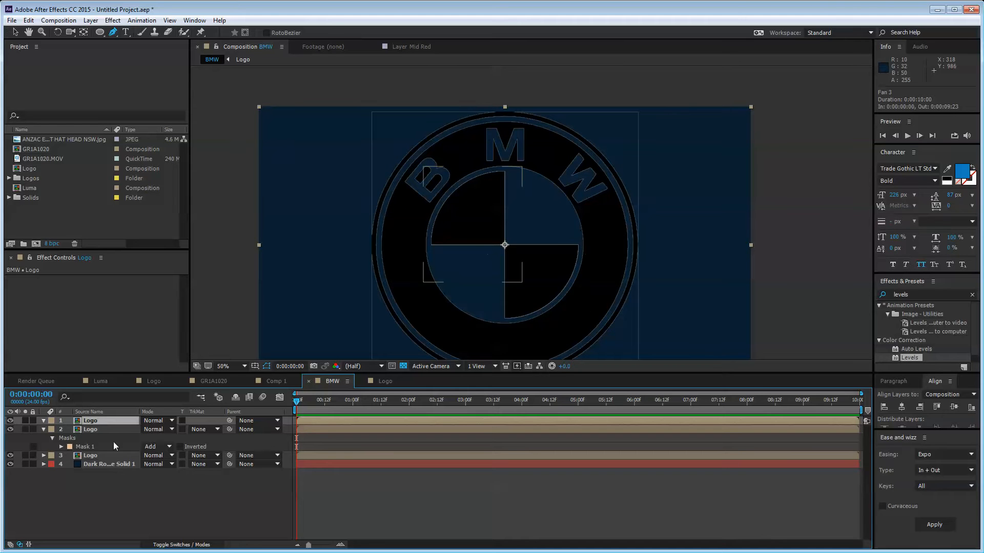
left_click_drag(100, 32, 136, 54)
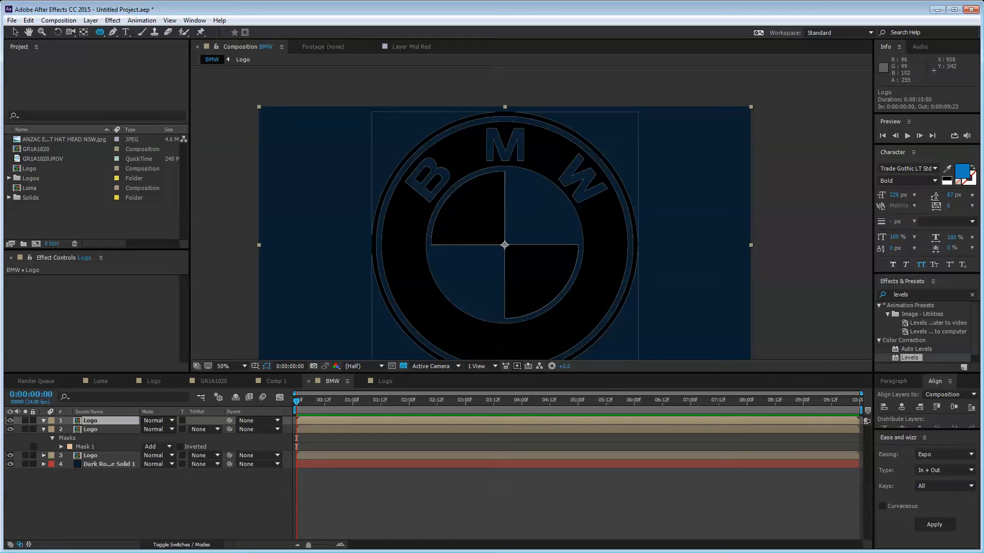
Step: Draw an elliptical mask fitted around the whole roundel on the top layer
left_click_drag(505, 245, 378, 156)
left_click_drag(518, 312, 508, 282)
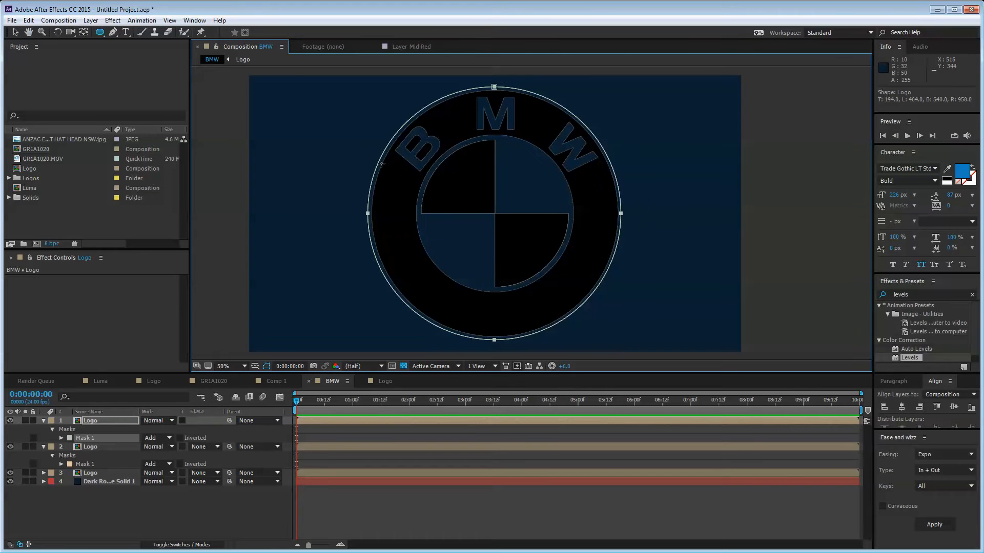
left_click(145, 512)
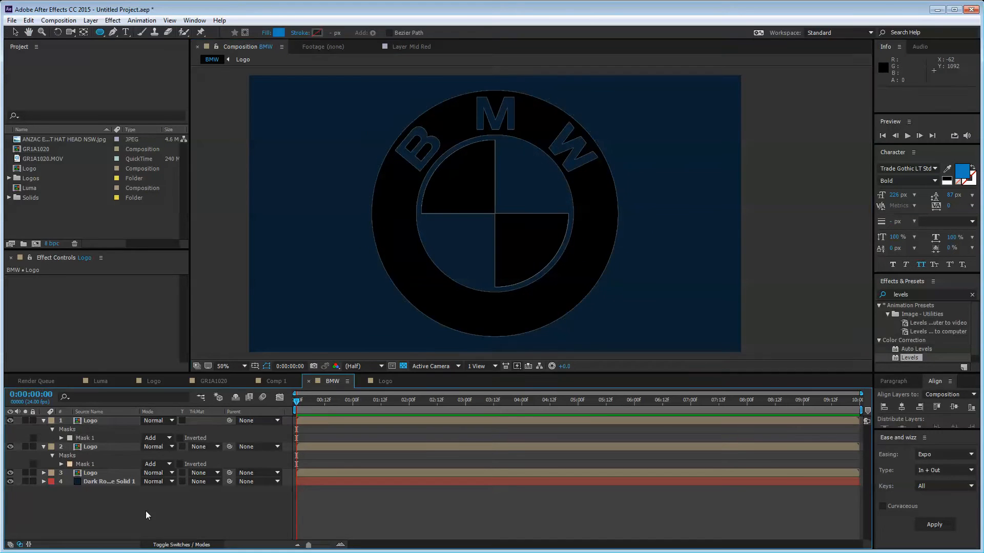
Step: Duplicate the top layer's Mask 1 as Mask 2
left_click(129, 421)
left_click(90, 439)
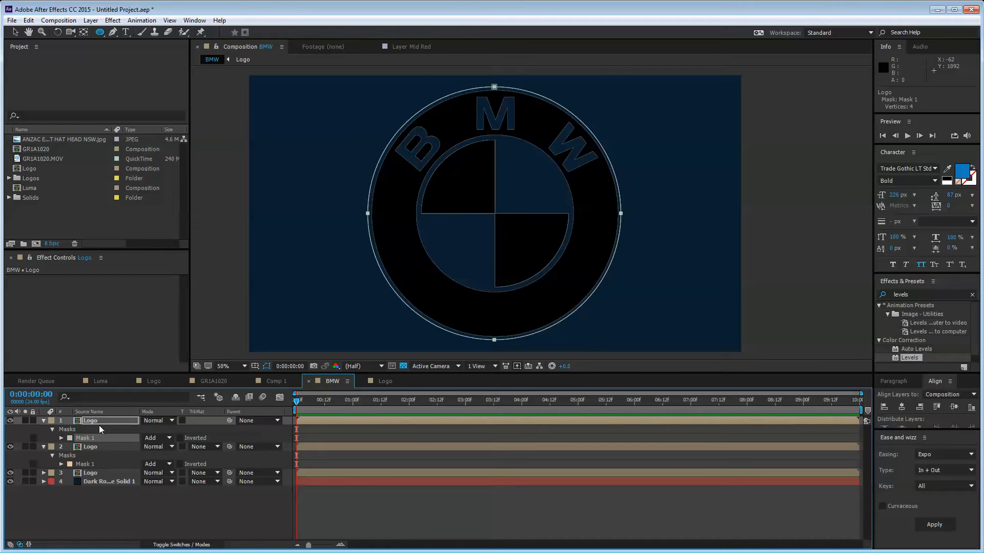
left_click(99, 423)
key("ctrl+v")
key("ctrl+z")
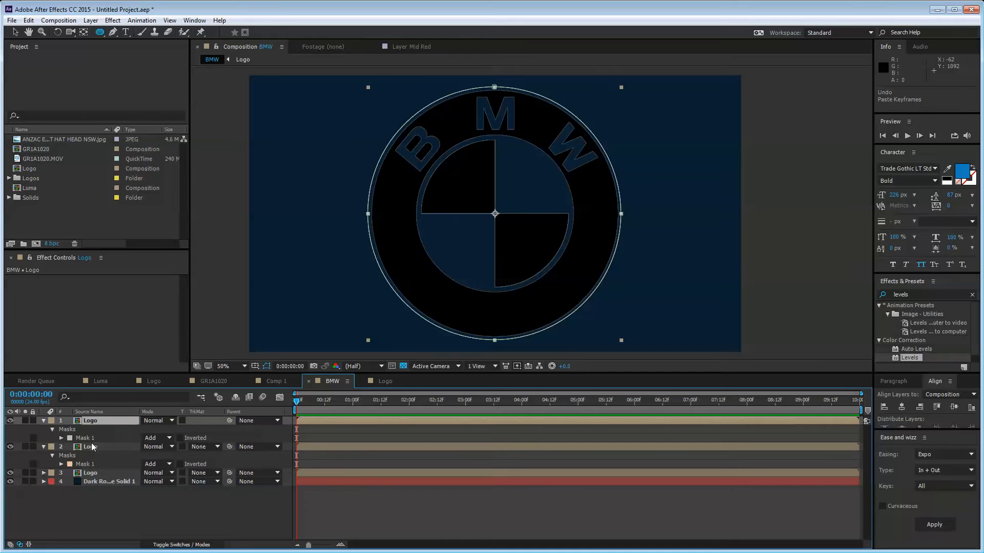
left_click(93, 439)
key("ctrl+d")
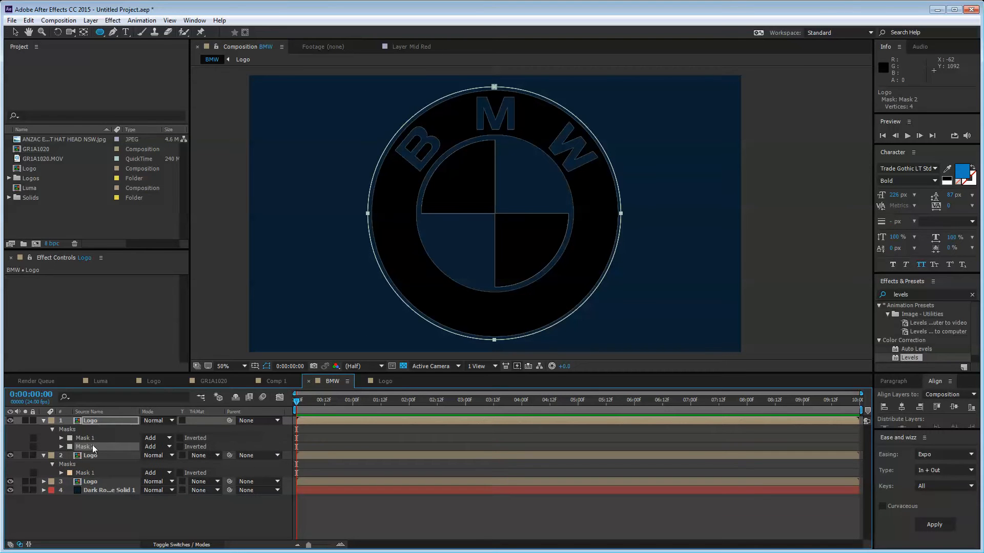
Step: Expand Mask 2's properties and test a negative Mask Expansion, then undo it
left_click(62, 447)
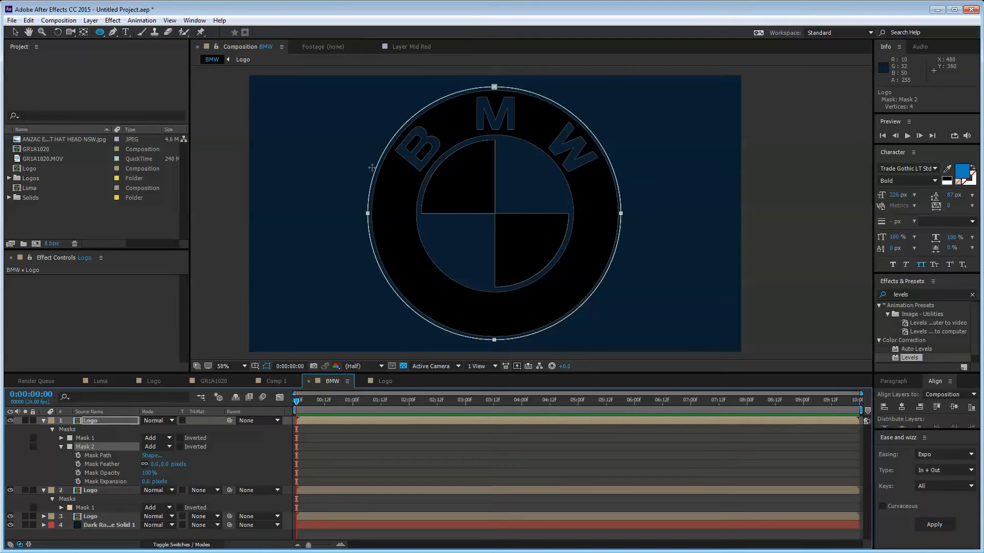
left_click(132, 483)
left_click_drag(147, 481, 138, 486)
key("ctrl+z")
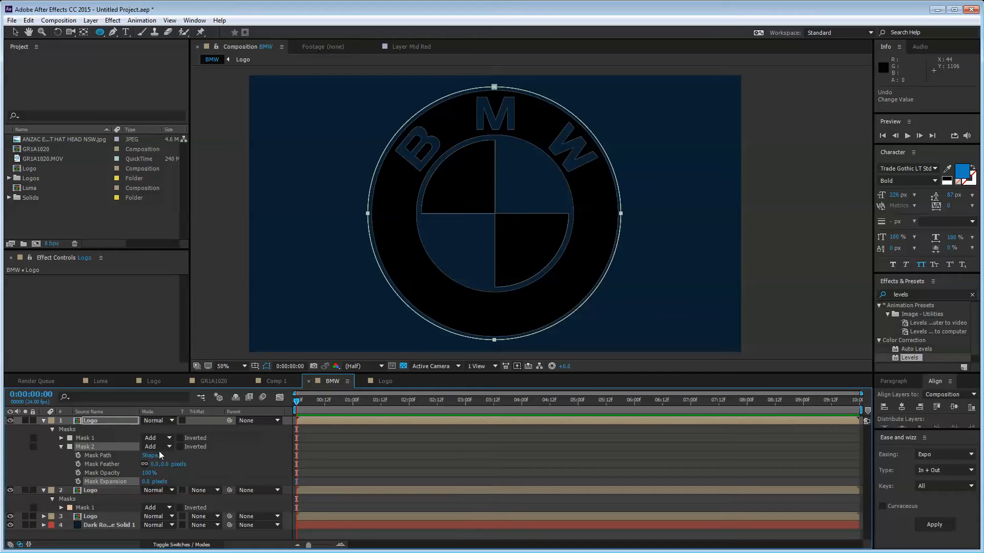
left_click(158, 446)
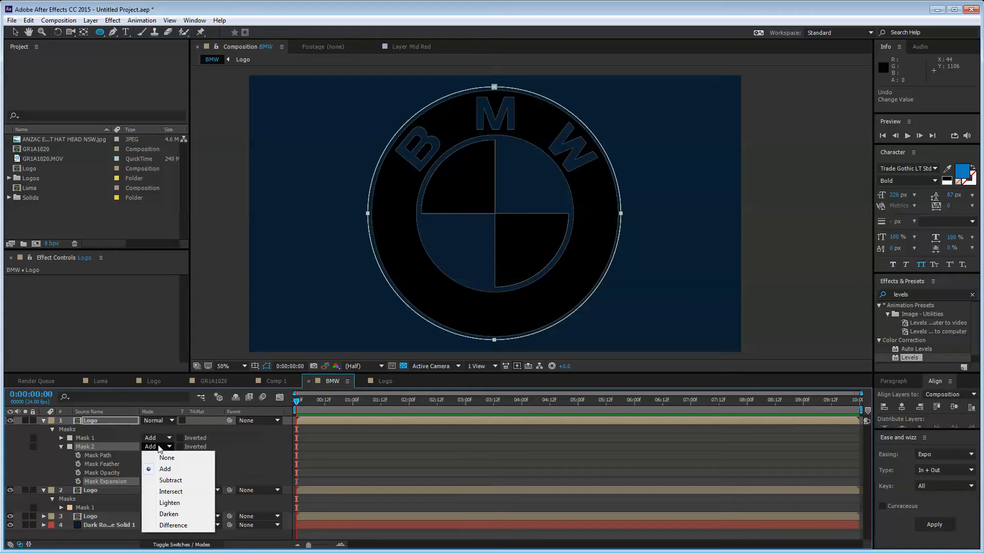
Step: Set Mask 2 to Subtract and scrub its expansion negative to reveal the lettered ring
left_click(240, 442)
left_click(109, 447)
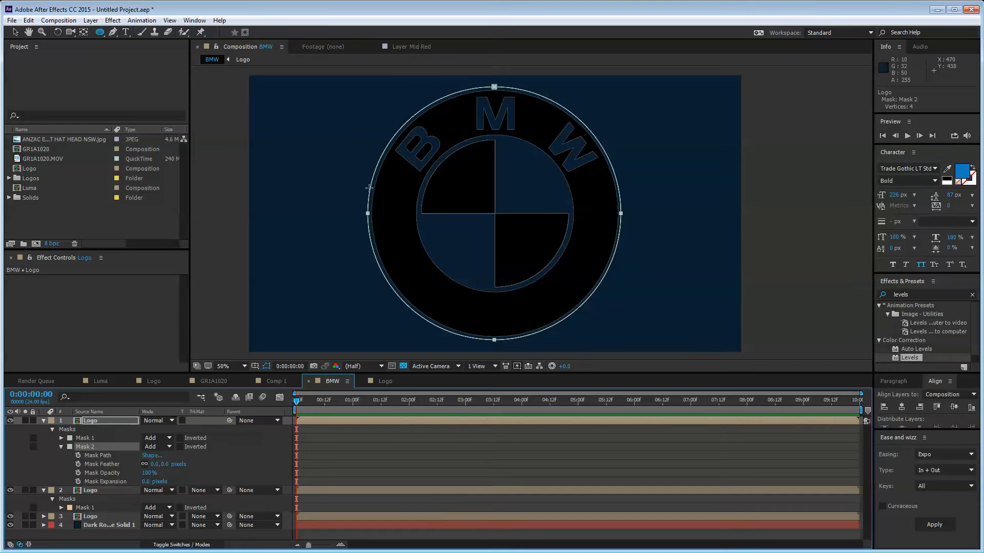
left_click(158, 447)
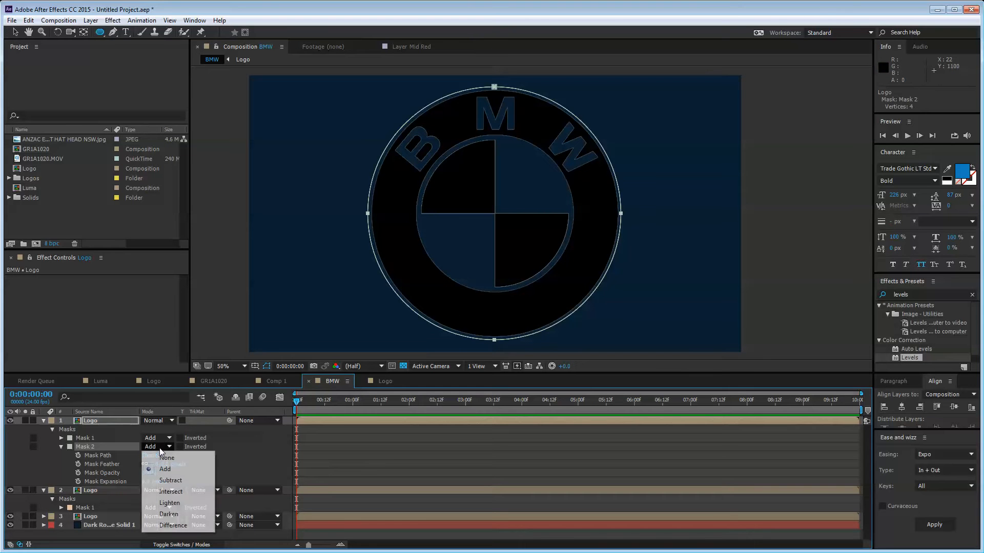
left_click(170, 480)
left_click(191, 478)
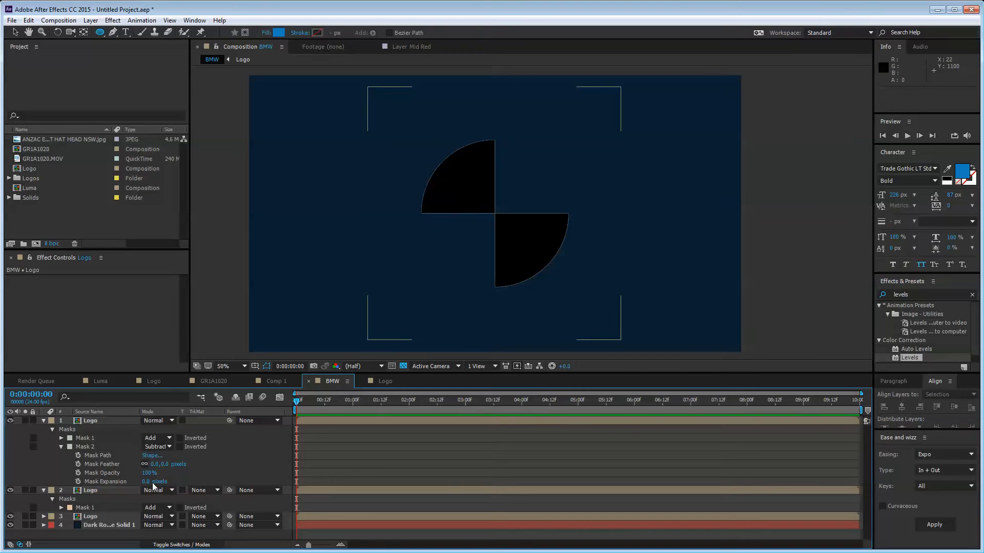
left_click(128, 483)
left_click_drag(129, 484, 62, 496)
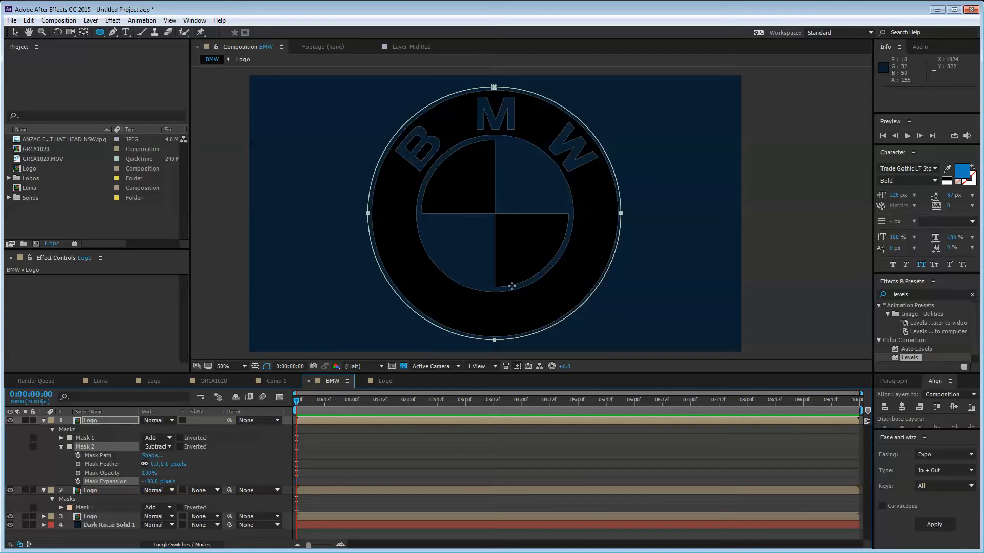
Step: Hide layers 2 and 3, reset Mask Expansion to 0, then scrub it to -202 px
left_click(10, 490)
left_click(10, 517)
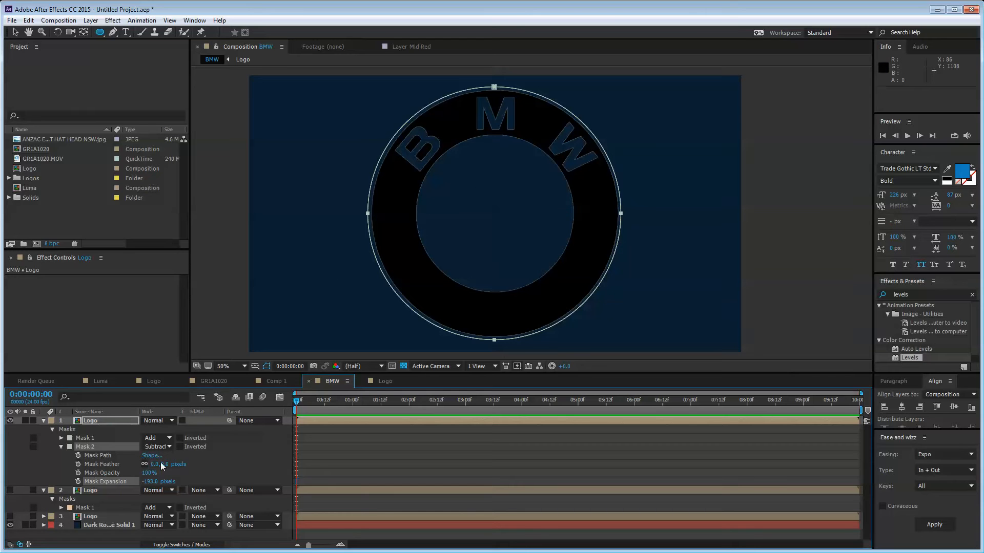
left_click(152, 481)
type("0")
key("Return")
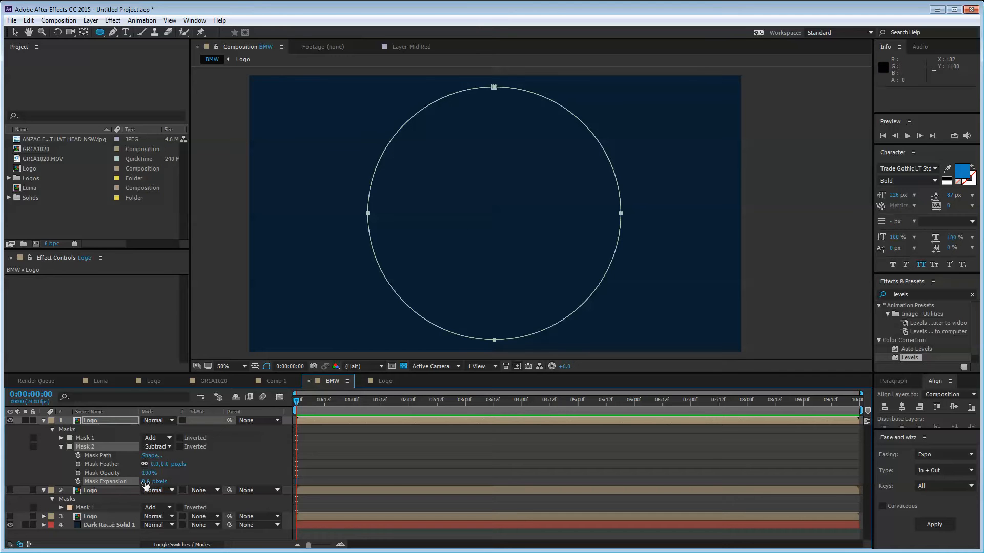
left_click_drag(147, 482, 56, 498)
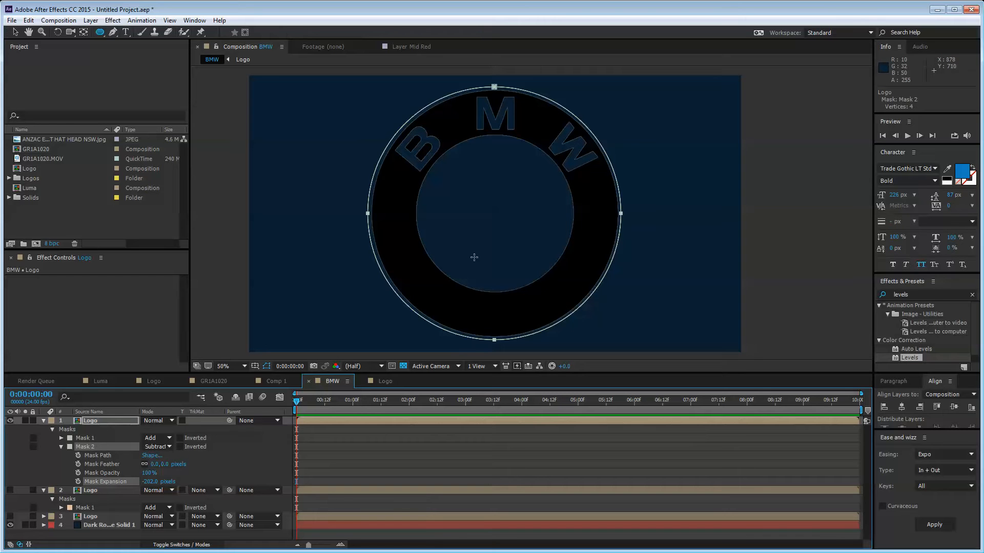
left_click(159, 446)
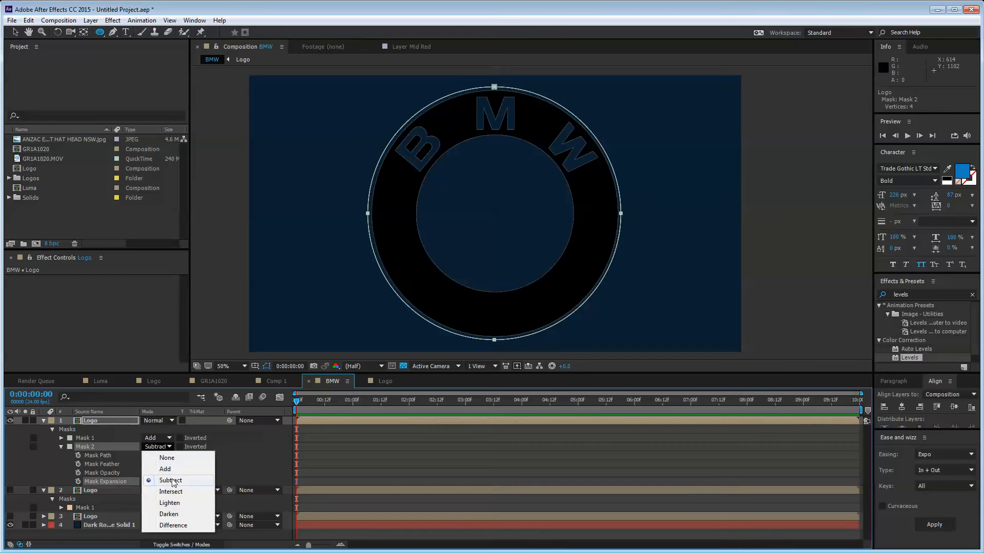
Step: Keep Mask 2 on Subtract and drag it above Mask 1, briefly turning Mask 1's mode off
left_click(172, 478)
left_click(85, 438)
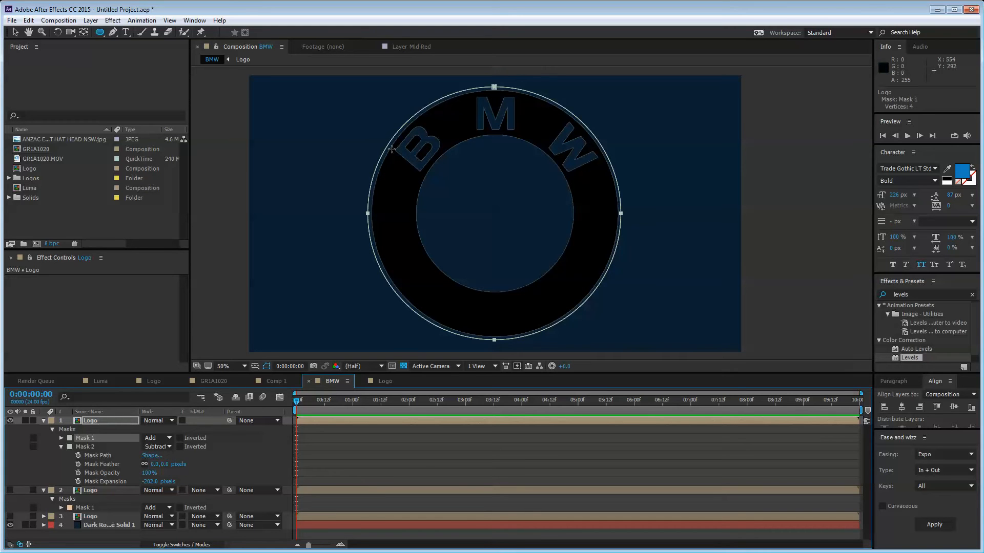
left_click(61, 446)
left_click(158, 519)
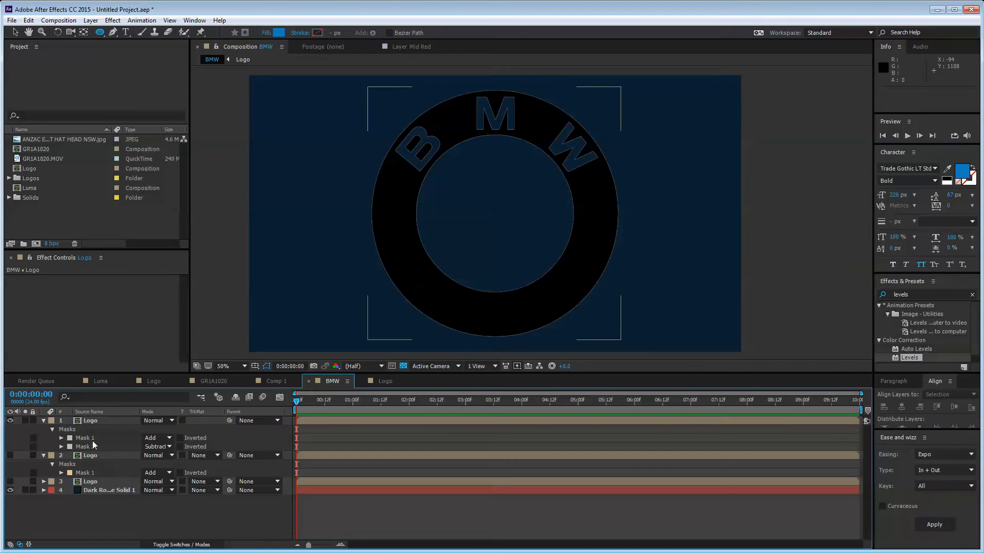
left_click_drag(92, 446, 90, 438)
left_click(127, 535)
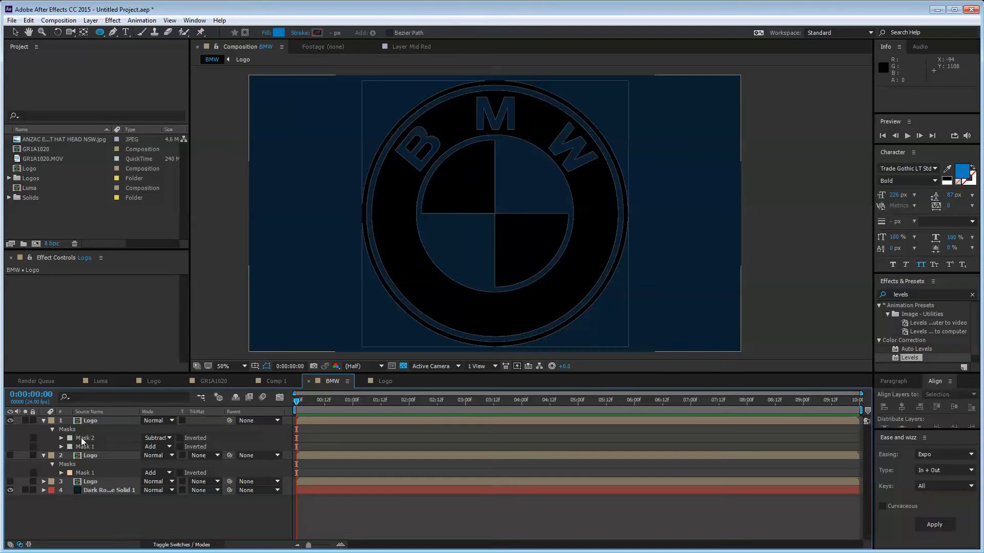
left_click(85, 446)
left_click(157, 446)
left_click(163, 456)
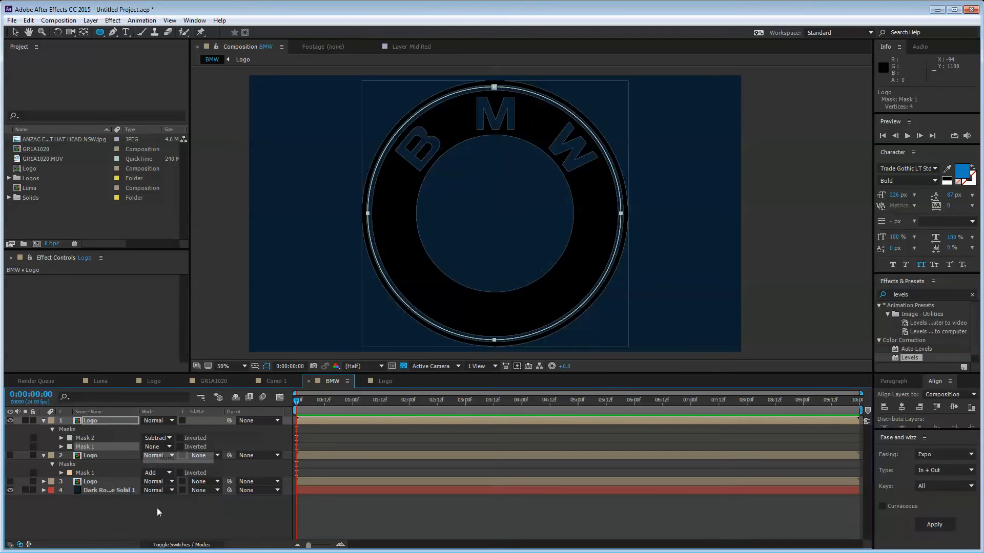
left_click(96, 440)
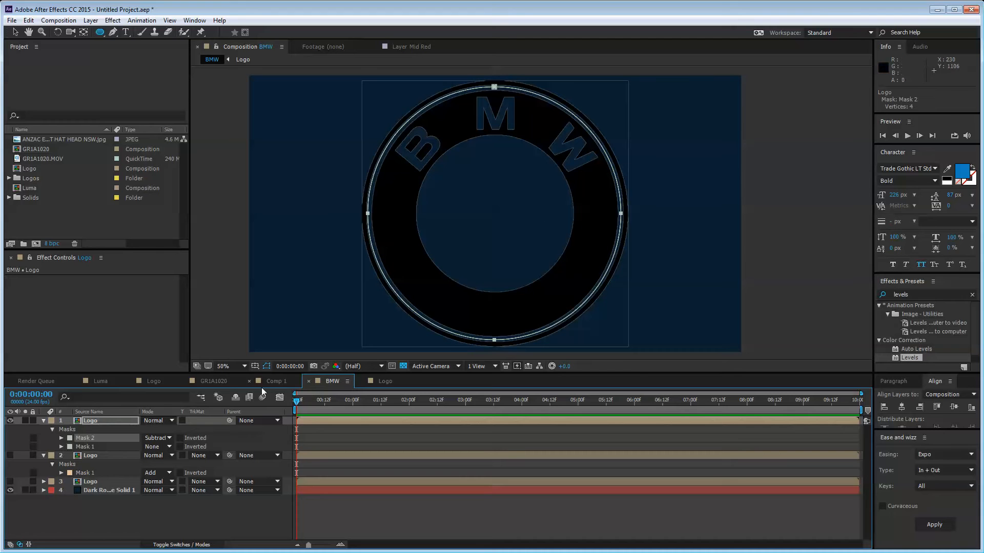
Step: Set Mask 1 back to Add and move it above Mask 2 so only the lettered ring shows
left_click(89, 447)
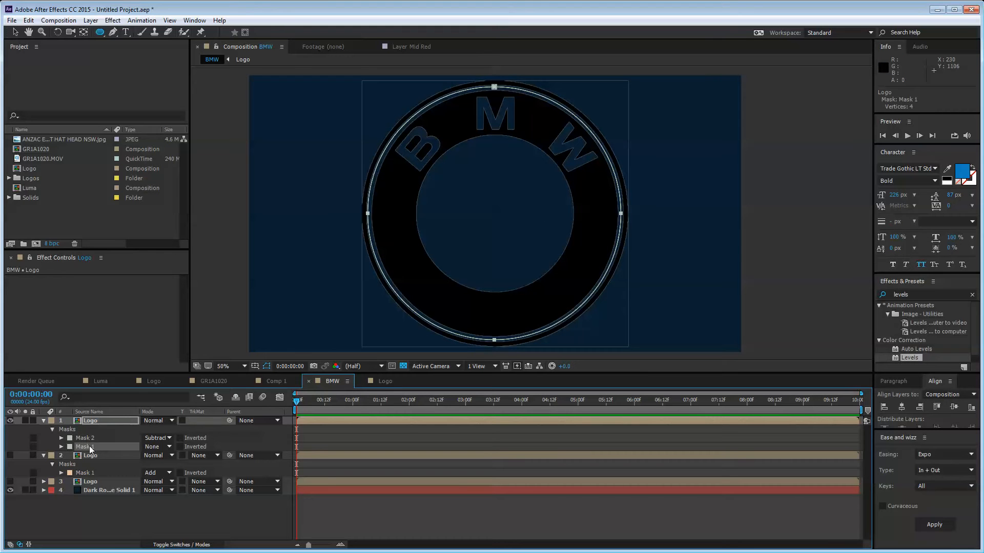
left_click(158, 447)
left_click(176, 469)
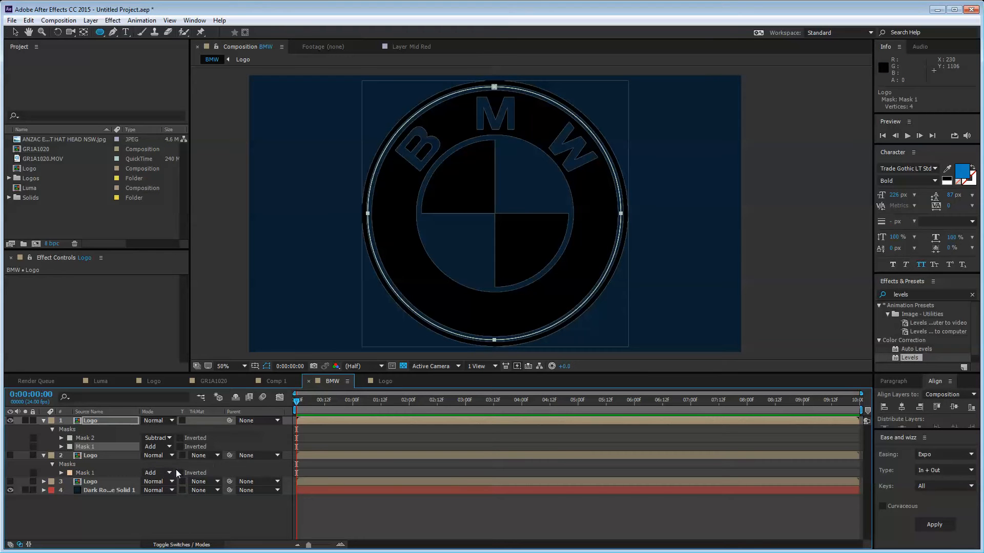
left_click(153, 447)
left_click(147, 449)
key("ctrl+]")
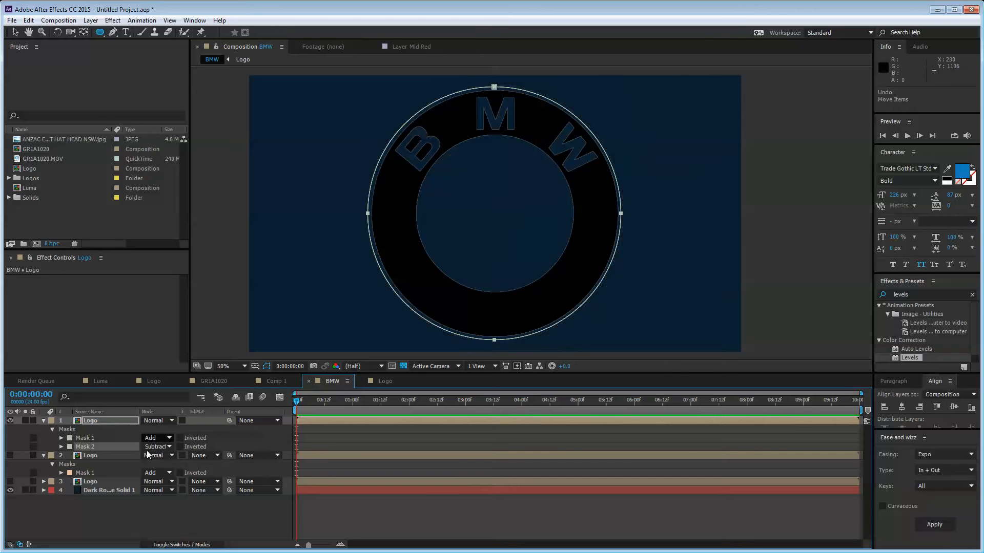
Step: Select Mask 1 and then Mask 2 to inspect their paths
left_click(143, 527)
left_click(88, 438)
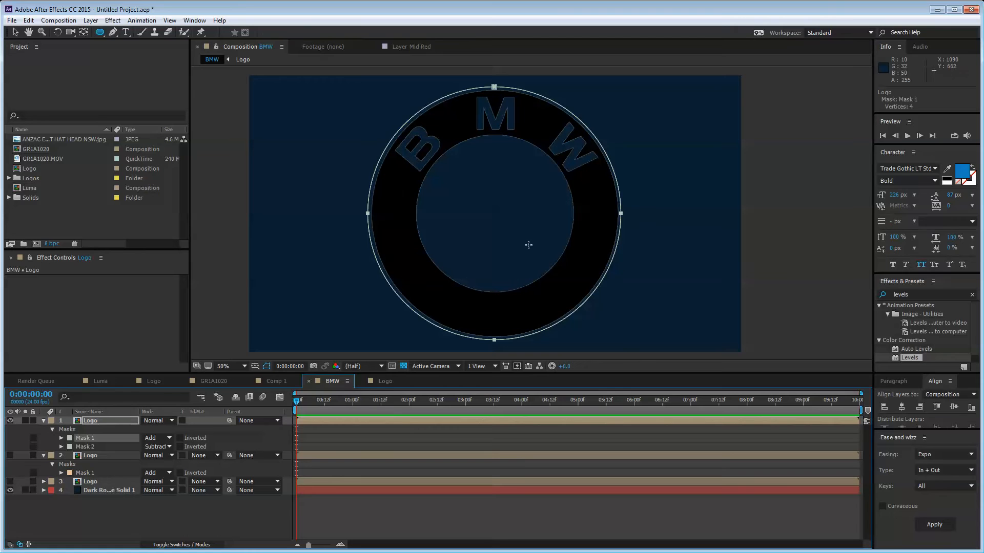
left_click(93, 447)
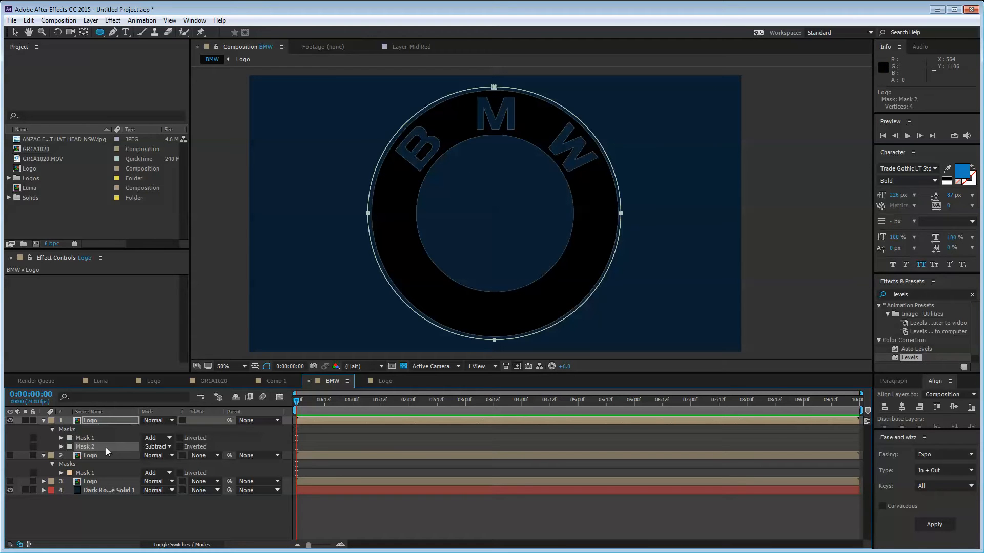
Step: Rename the top Logo layer to 'BMW Circle'
left_click(285, 445)
left_click(93, 420)
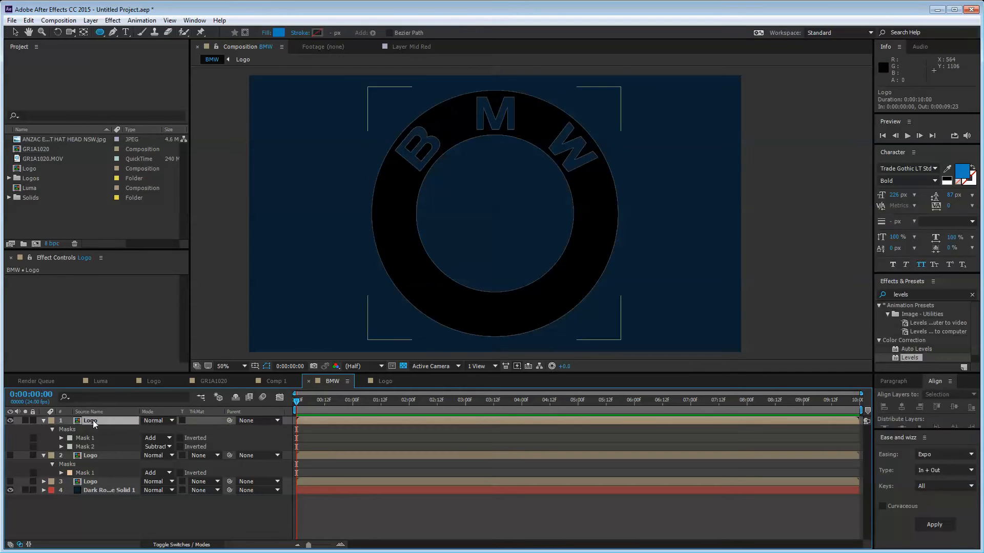
key("Return")
type("BM")
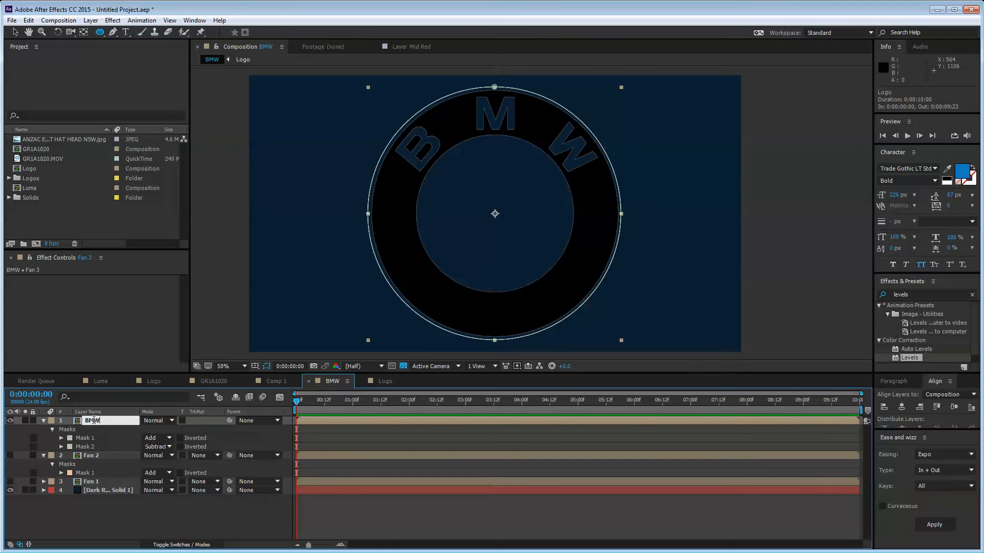
type("W Circle")
key("Return")
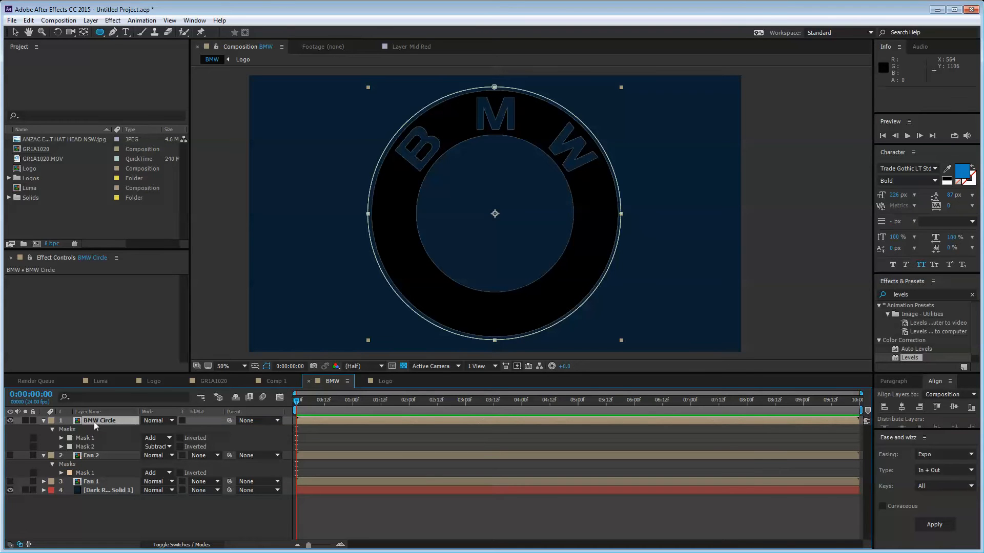
Step: Duplicate it as BMW Circle 2, delete both copied masks, and draw an elliptical mask around the logo
key("ctrl+d")
key("m")
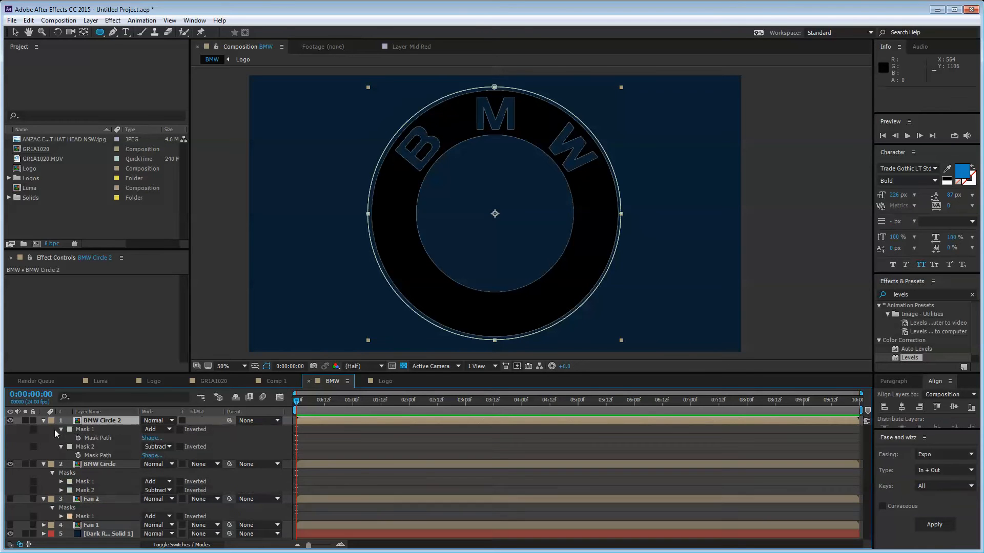
left_click(85, 429)
key("Delete")
left_click(89, 430)
key("Delete")
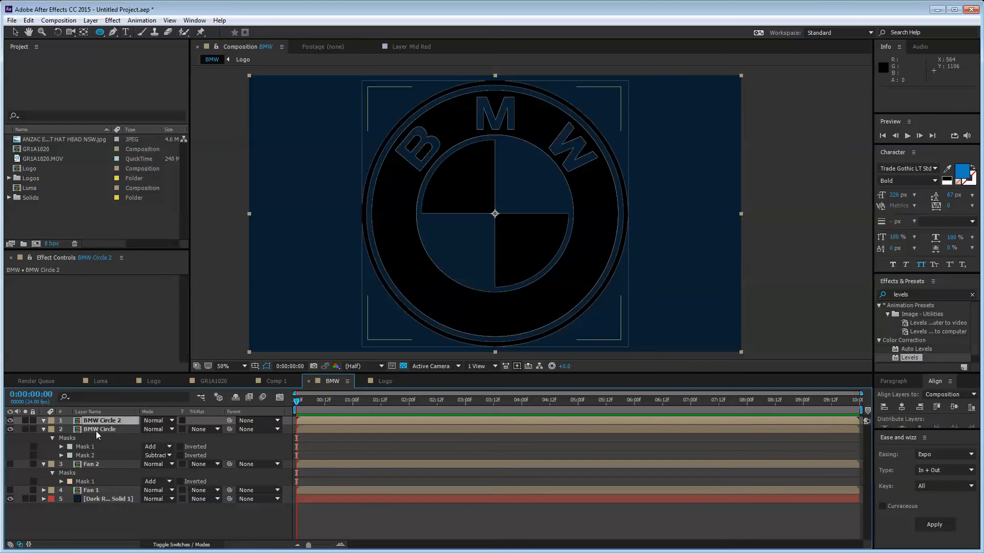
left_click(512, 233)
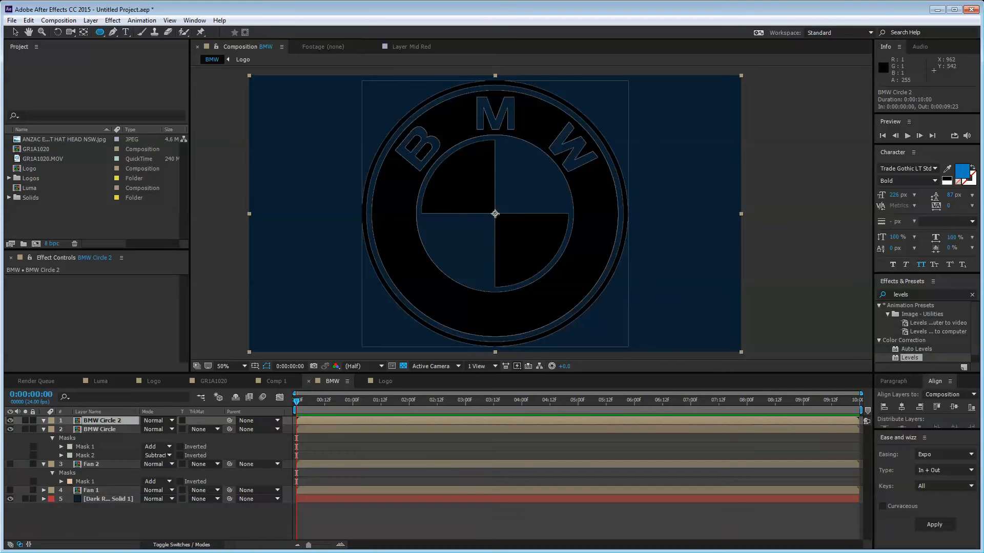
mouse_move(495, 214)
left_mouse_down()
mouse_move(415, 132)
mouse_move(344, 90)
mouse_move(368, 105)
left_mouse_up()
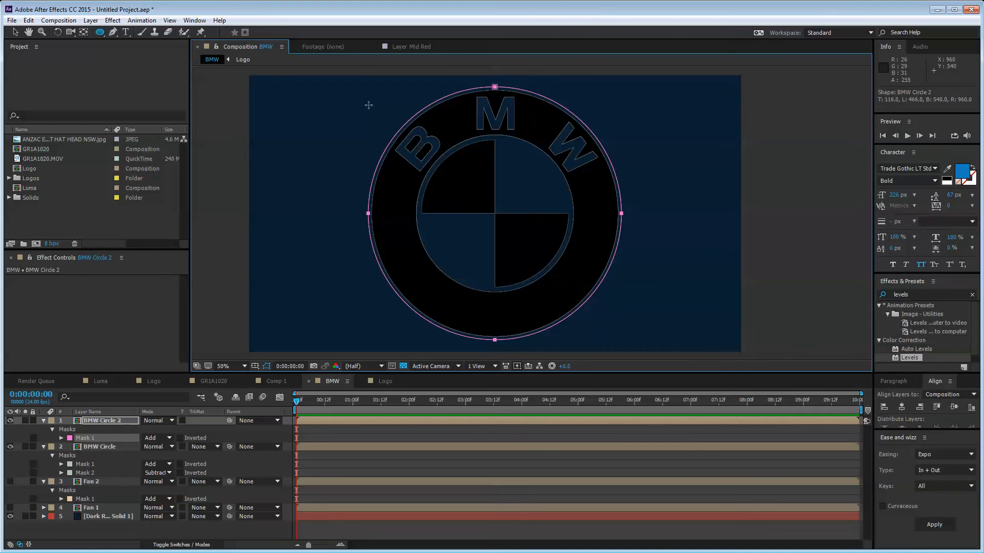
Step: Set BMW Circle 2's new mask to Subtract and hide the BMW Circle layer
left_click(157, 438)
left_click(175, 475)
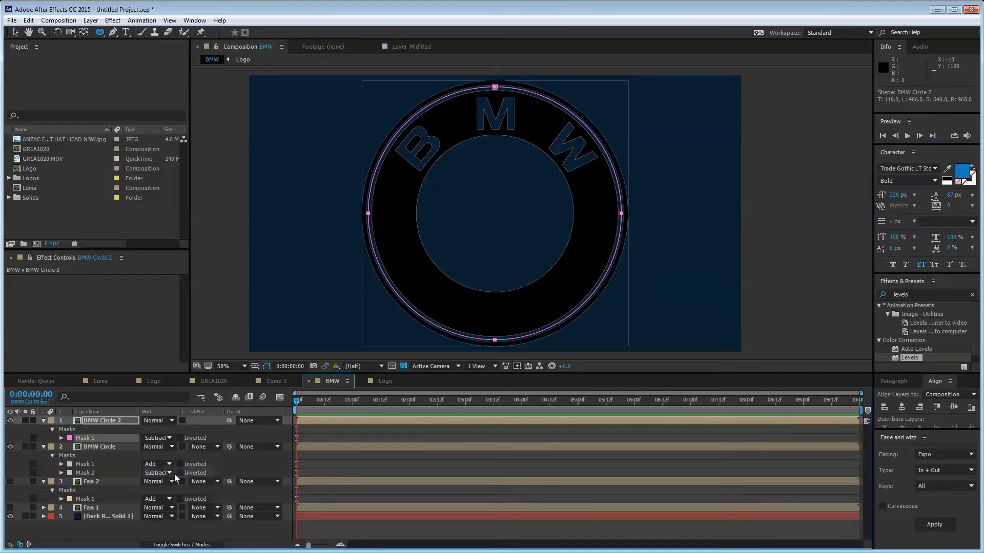
left_click(165, 525)
left_click(10, 446)
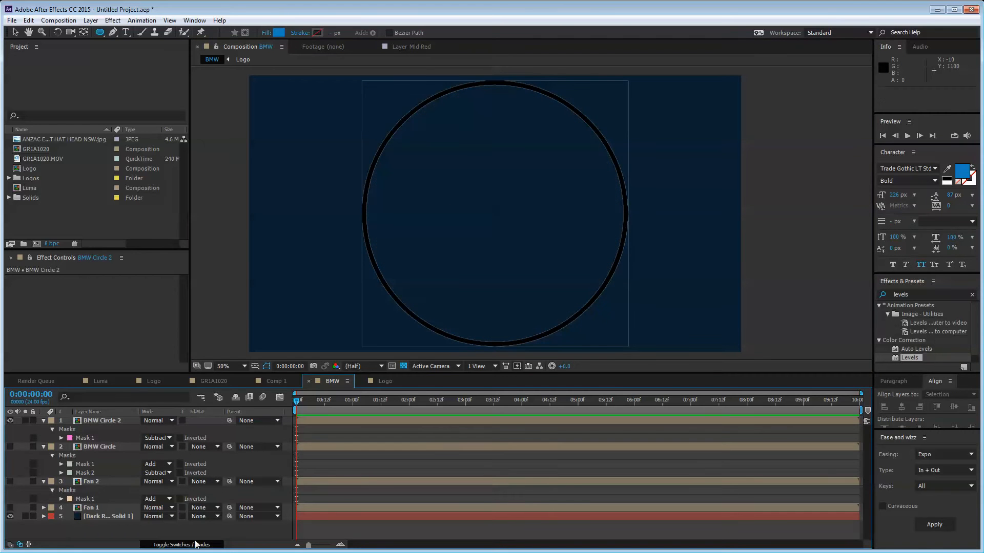
Step: Return to the Selection tool and select BMW Circle 2 in the viewer
left_click(15, 32)
left_click(219, 321)
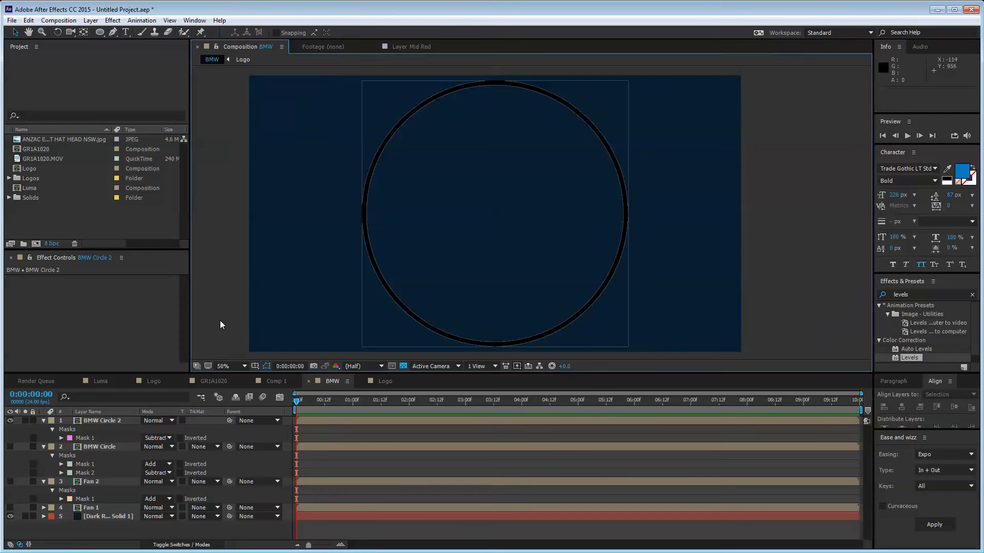
left_click(232, 537)
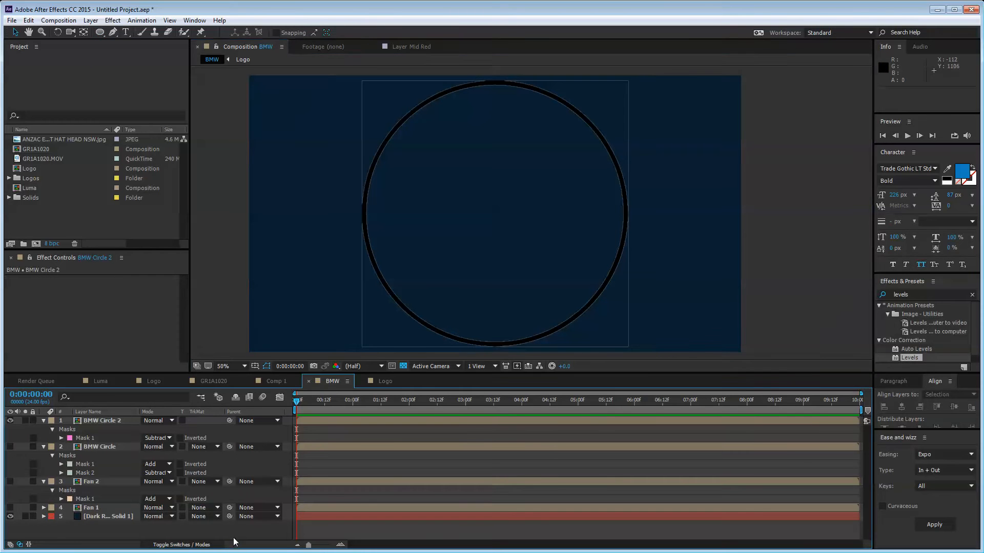
left_click(600, 146)
left_click(838, 127)
Step: Zoom the viewer to 25% and back to 50%, toggling the top layer to check its ring mask
key("comma")
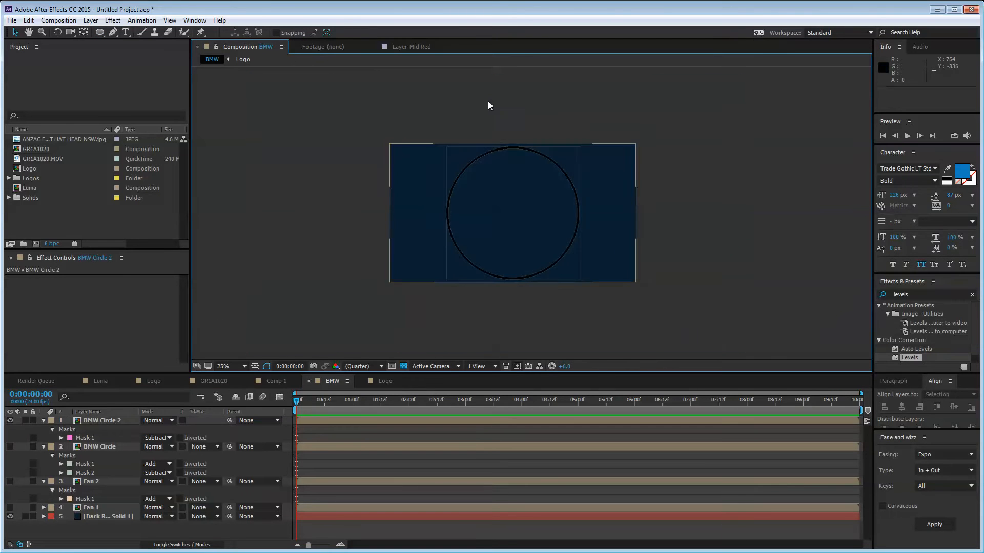
left_click(161, 535)
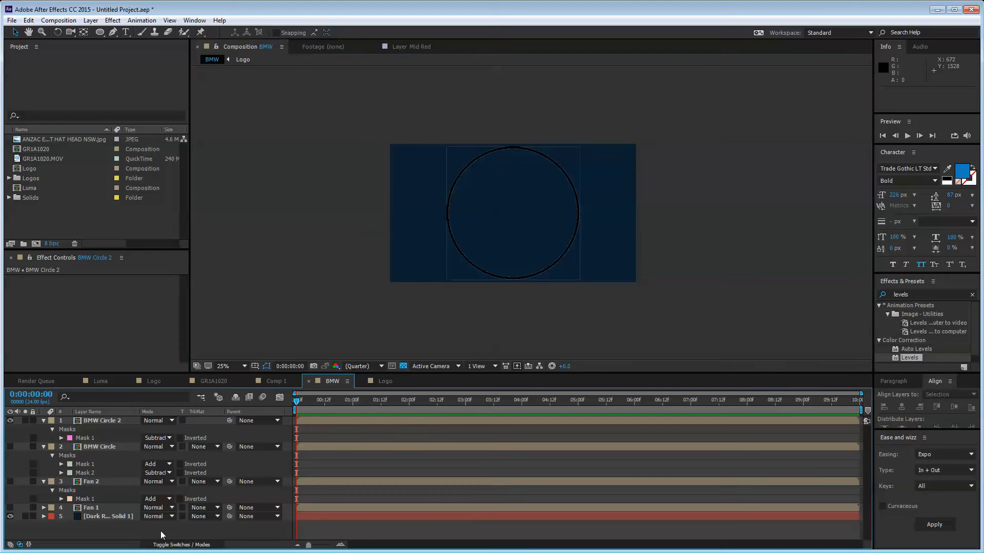
left_click(450, 149)
key("period")
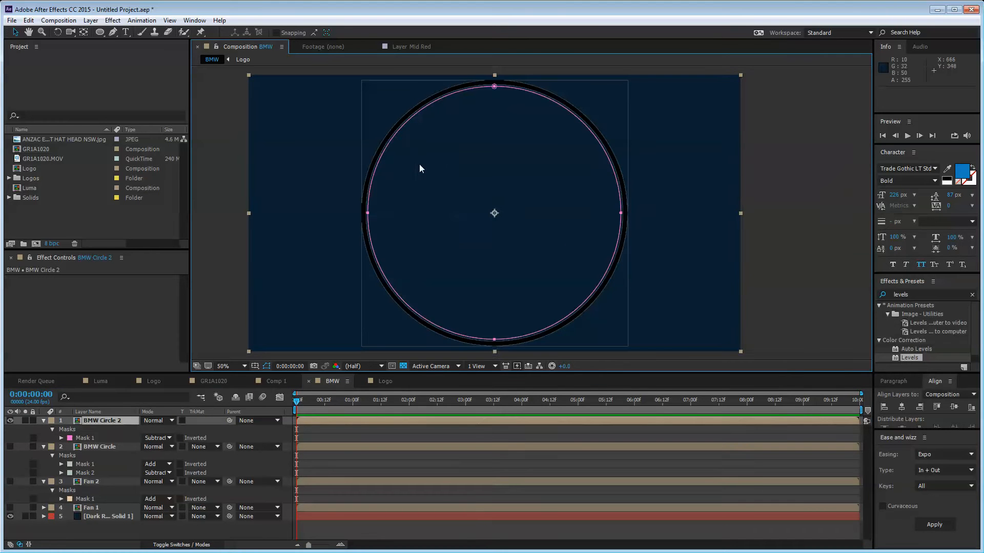
left_click(214, 195)
left_click(9, 421)
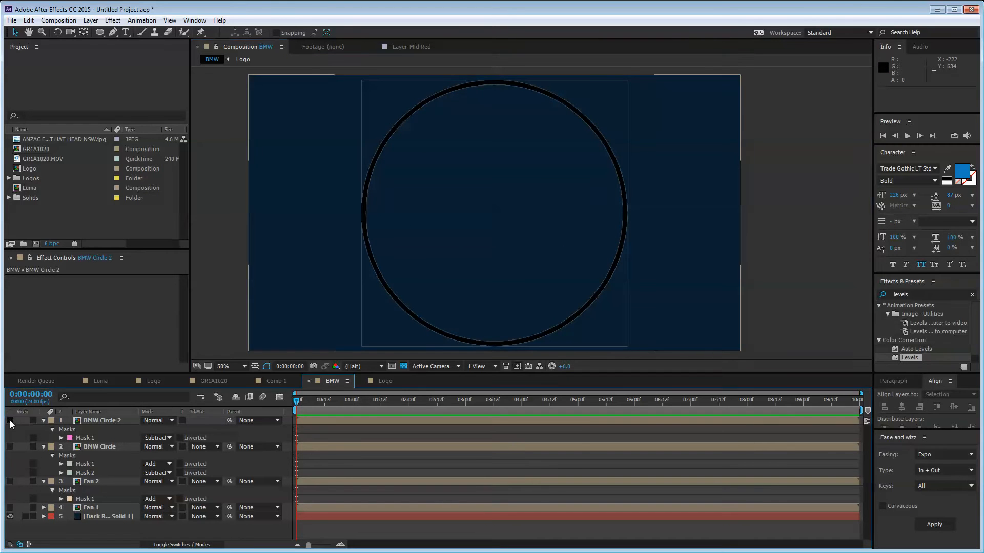
left_click(9, 420)
left_click(90, 420)
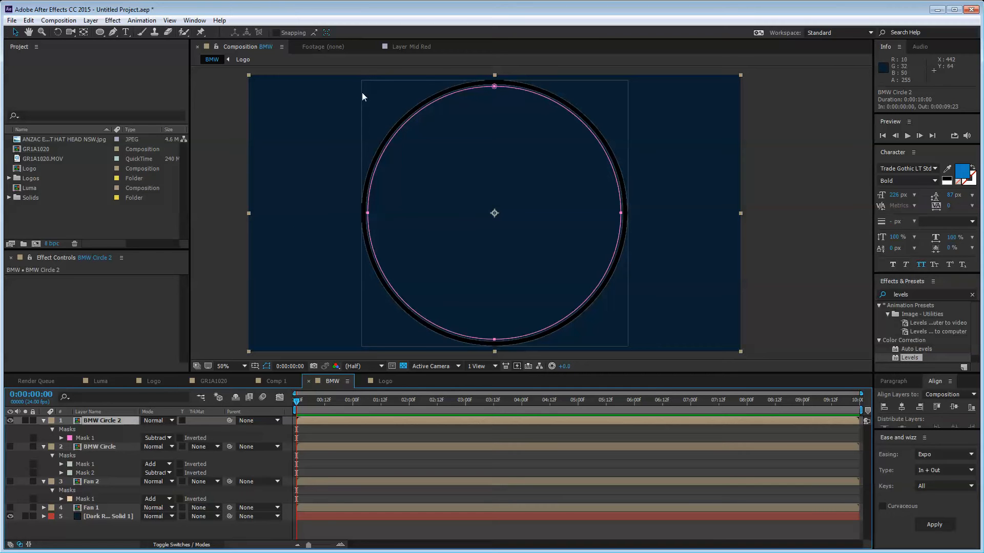
Step: Open the Logo precomp and trace a Pen mask around the ring on the second logo image layer
double_click(112, 420)
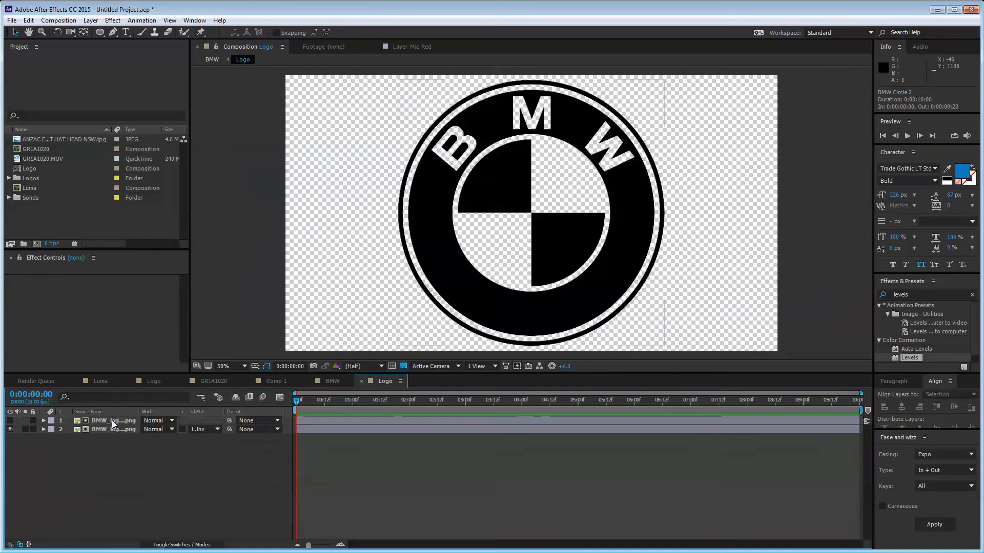
left_click(221, 140)
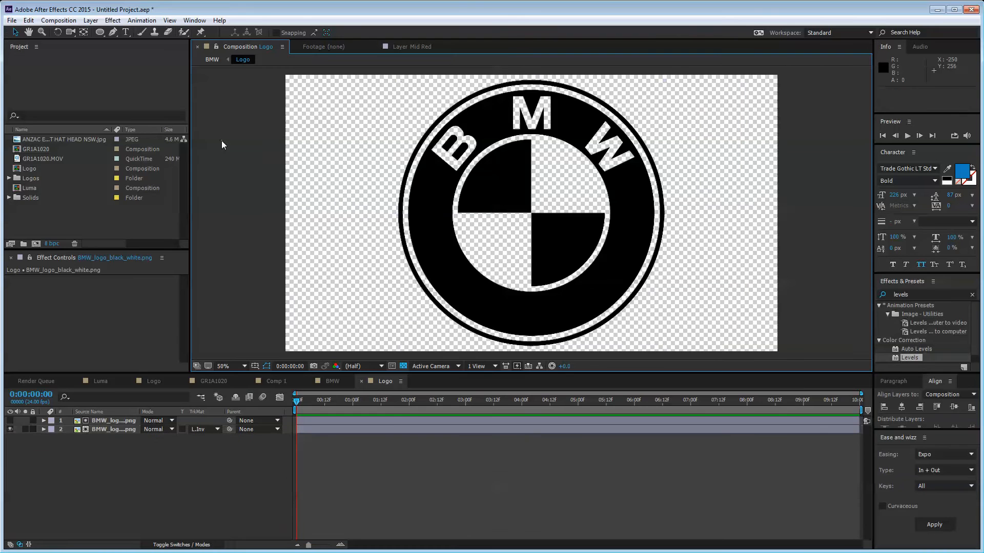
left_click(113, 32)
left_click(110, 429)
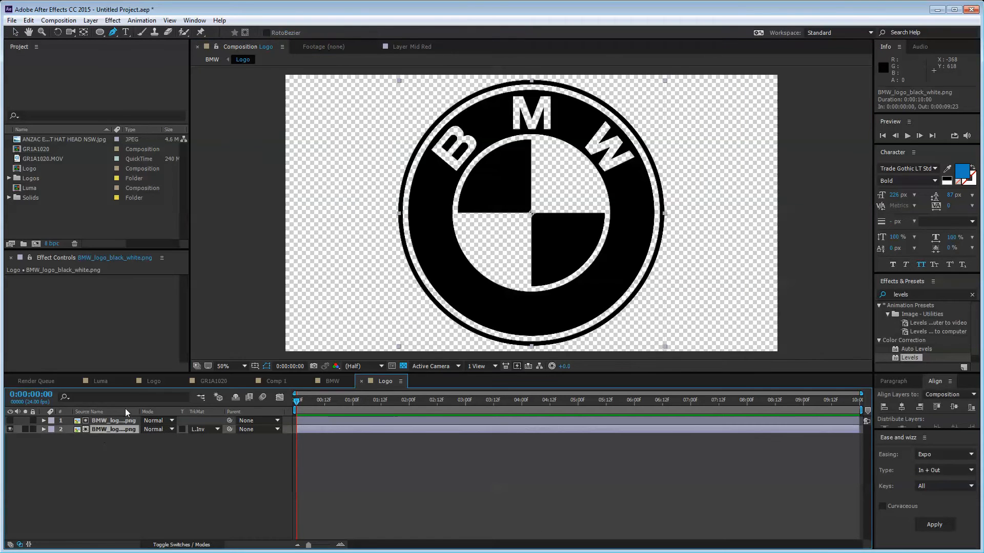
left_click(443, 105)
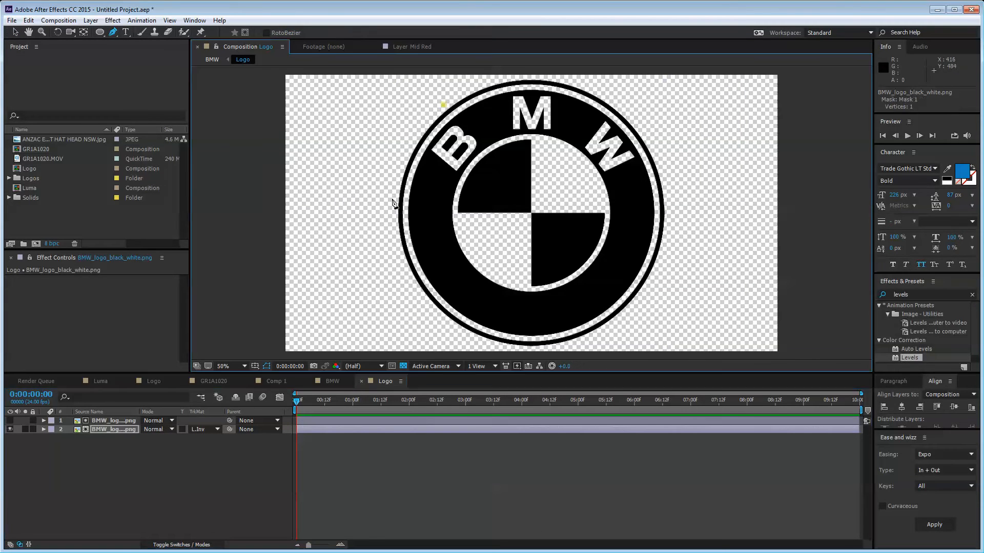
left_click(399, 158)
left_click(398, 223)
left_click(520, 348)
left_click(666, 237)
Step: Delete the hand-drawn mask and draw an elliptical mask enclosing the whole logo instead
key("m")
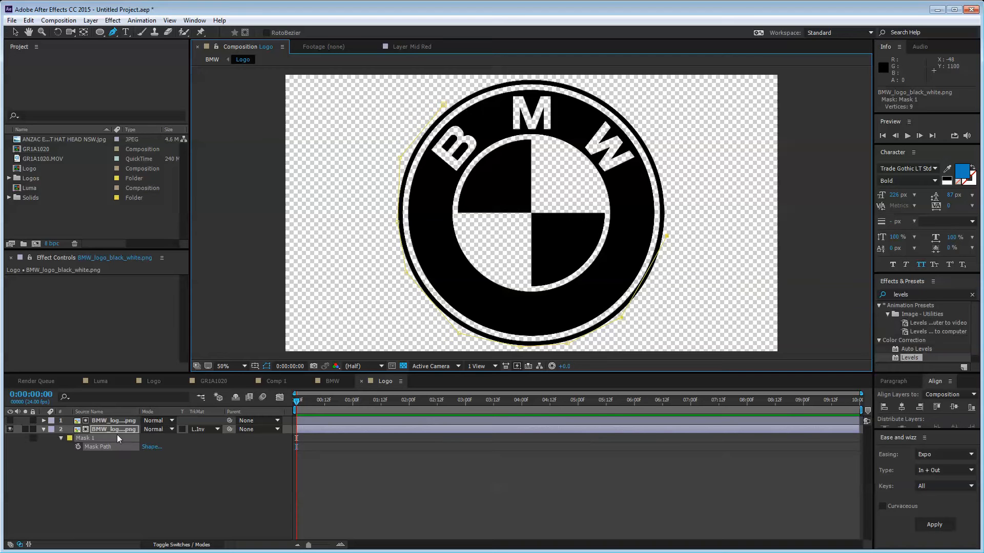
left_click(91, 438)
key("Delete")
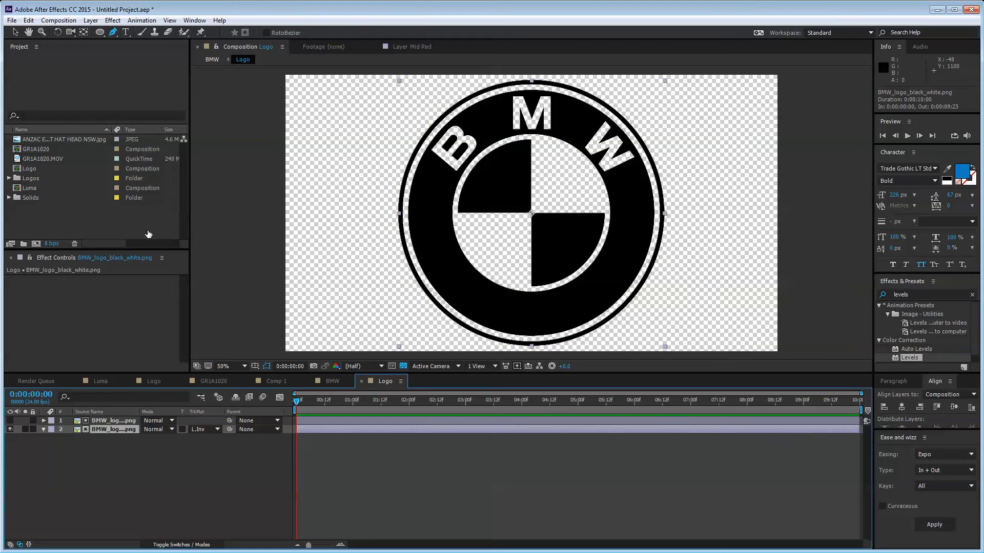
left_click(100, 33)
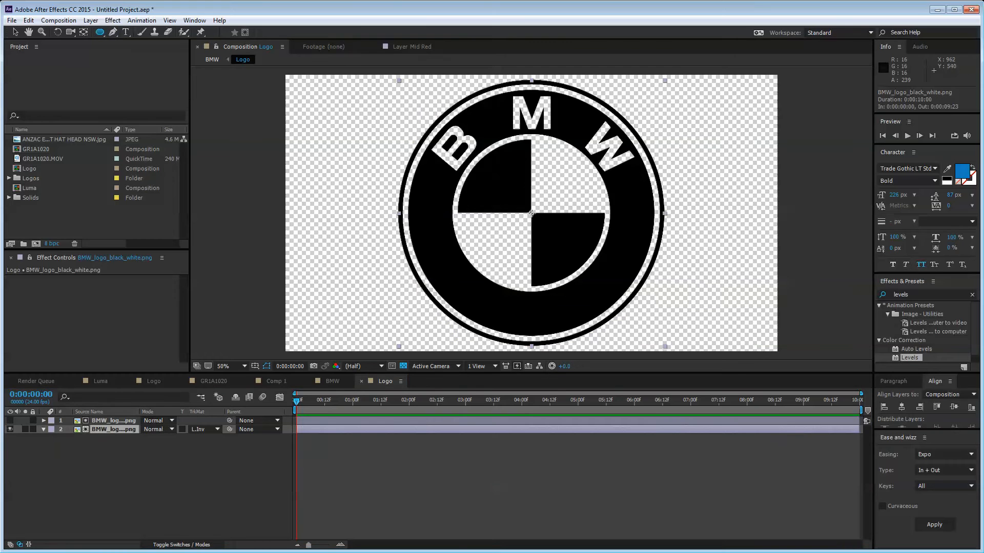
left_click_drag(531, 213, 430, 81)
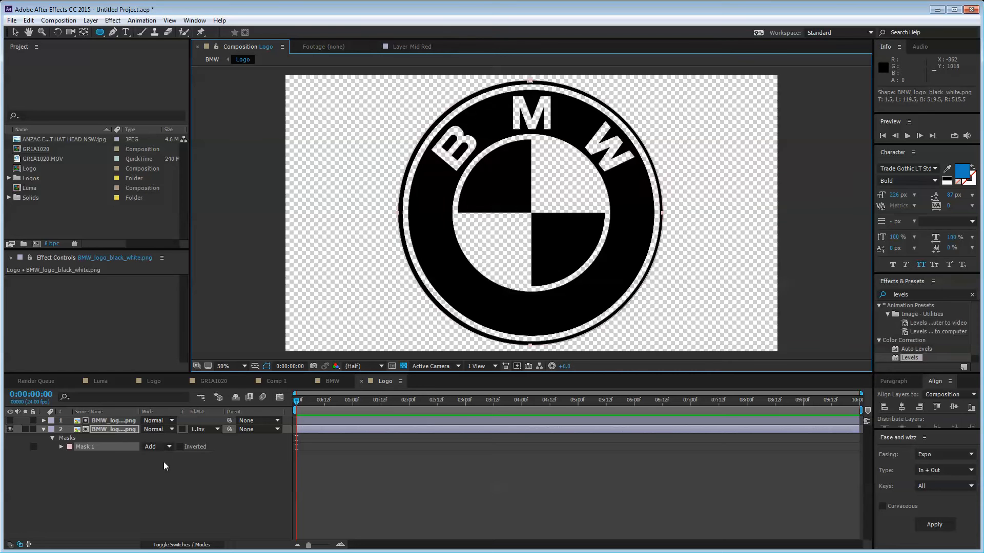
Step: Go back to the BMW comp, reopen the Logo precomp to check layer 2, then close it
left_click(176, 471)
left_click(333, 381)
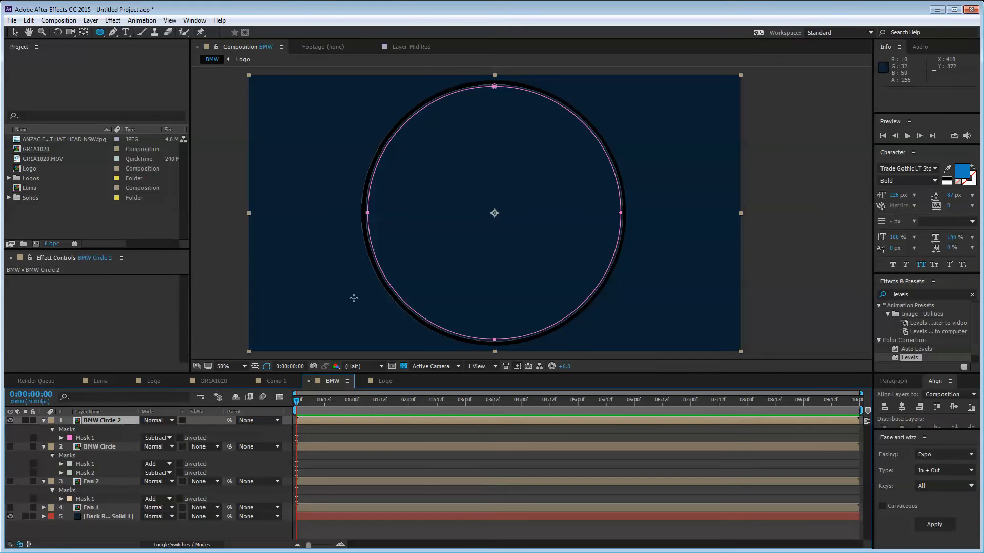
left_click(15, 32)
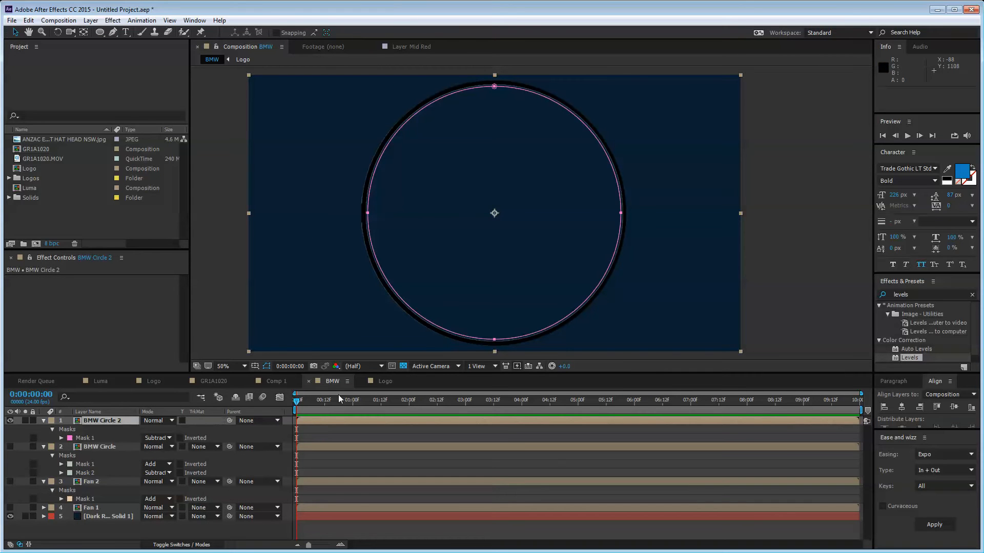
double_click(105, 420)
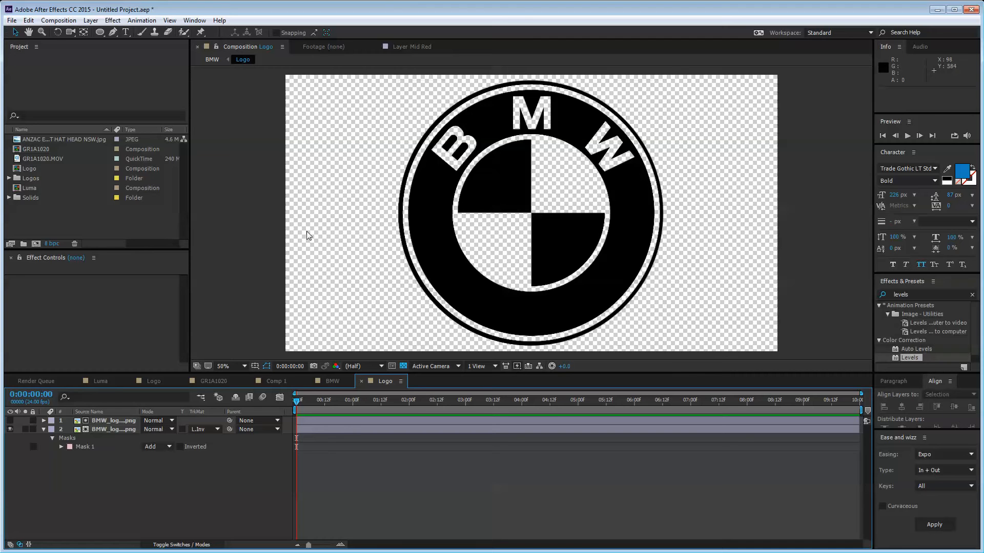
left_click(97, 429)
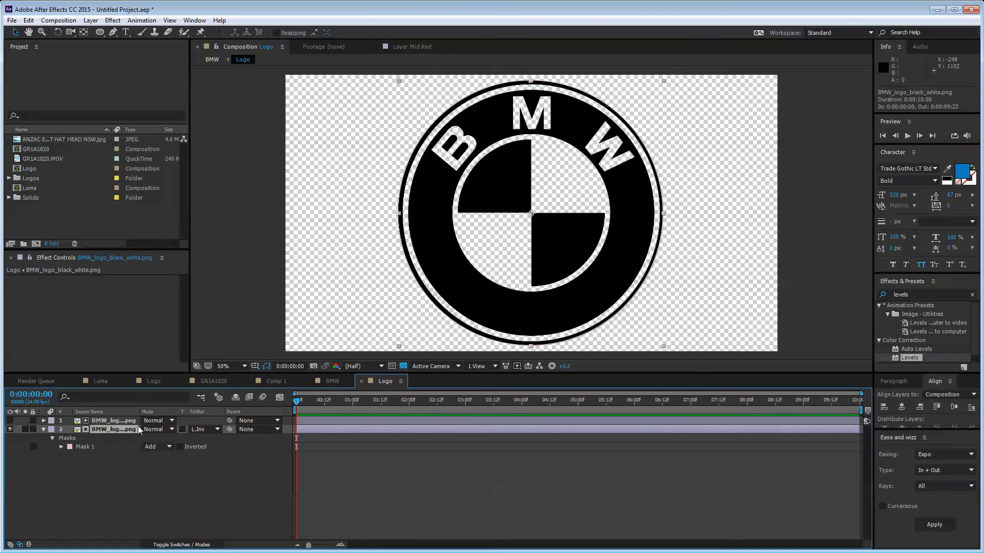
left_click(179, 496)
middle_click(402, 375)
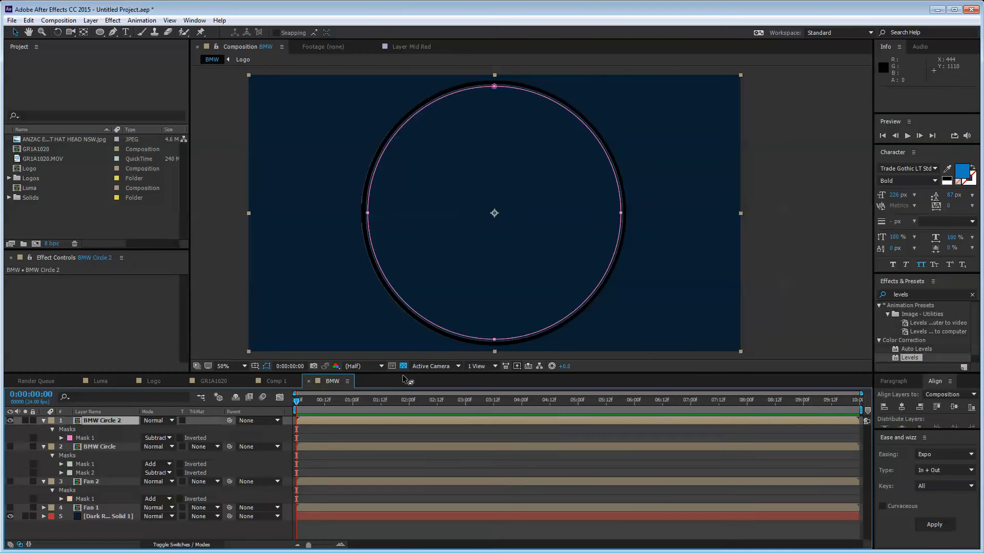
Step: Return to the BMW comp and turn the BMW Circle and Fan 2 layers back on
left_click(813, 209)
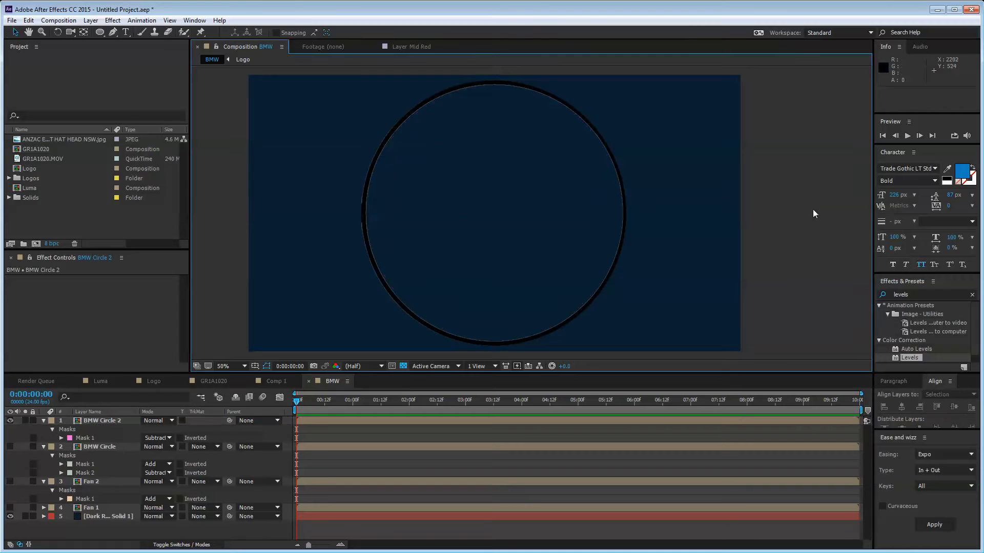
left_click(9, 446)
left_click(10, 481)
Step: Rename BMW Circle 2 to 'Outer Circle' and collapse all layer properties
left_click(109, 421)
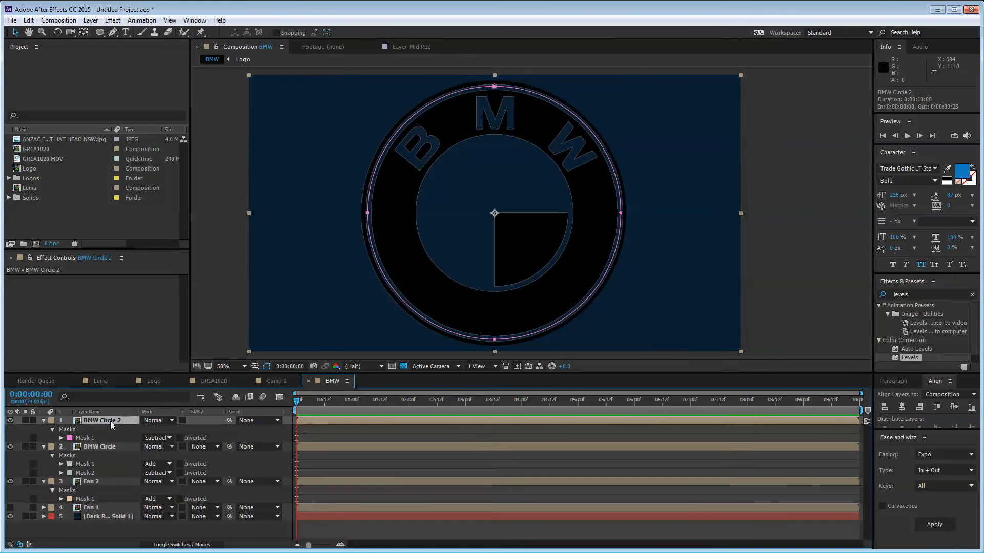
key("Return")
type("Outer Circle")
key("Return")
key("ctrl+a")
key("ctrl+grave")
left_click(153, 518)
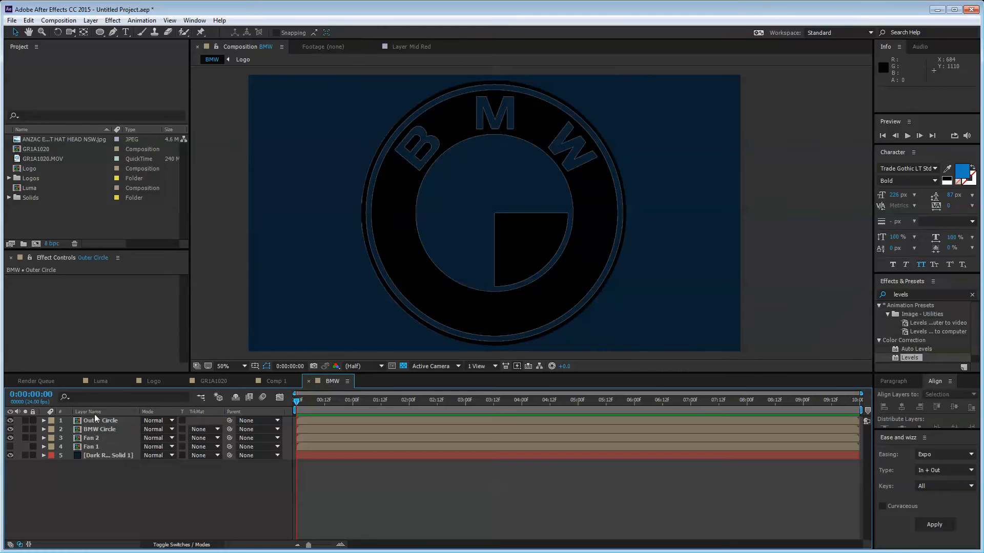
Step: Apply the Fill effect to Outer Circle and set its colour to white
left_click(97, 419)
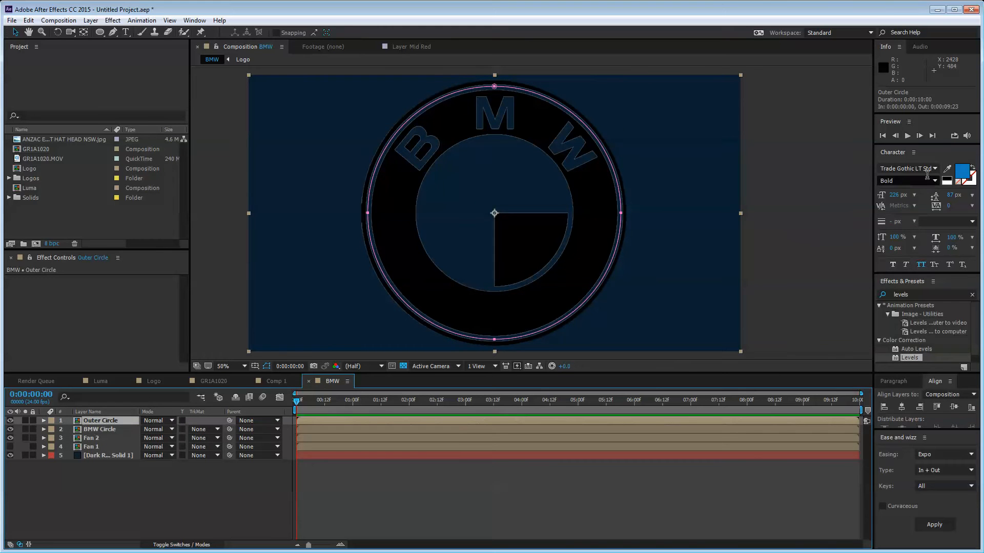
left_click(922, 295)
type("fill")
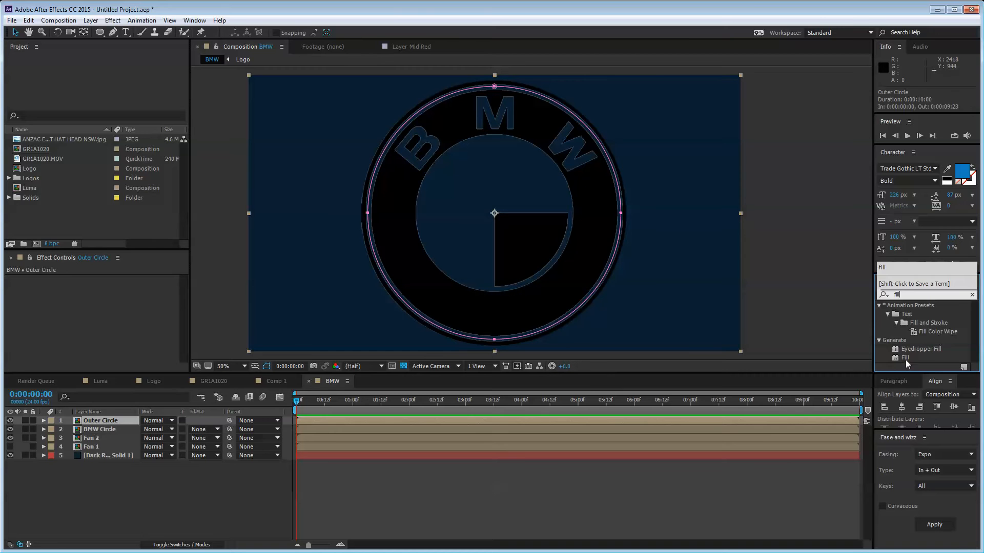
left_click_drag(905, 359, 109, 419)
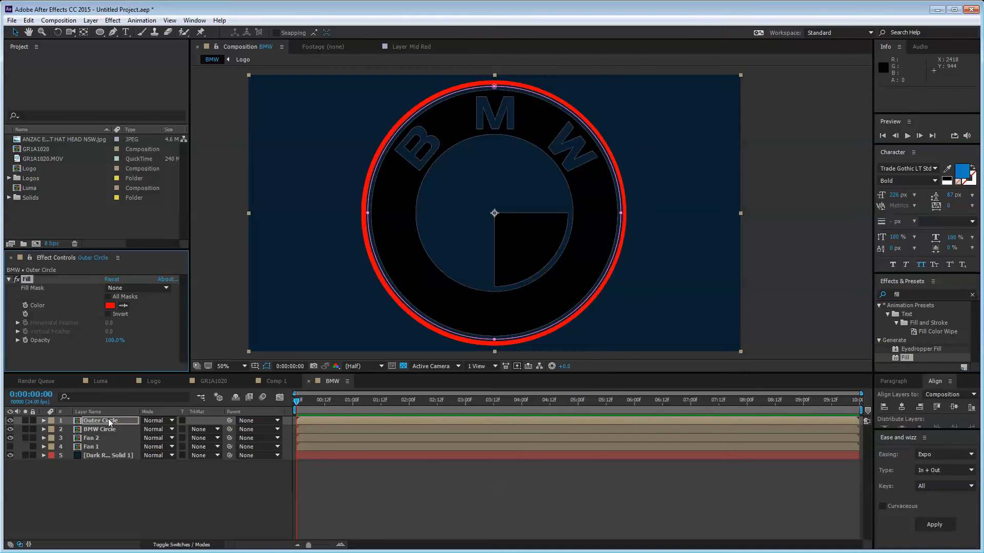
left_click(110, 306)
left_click_drag(314, 266, 100, 188)
key("Return")
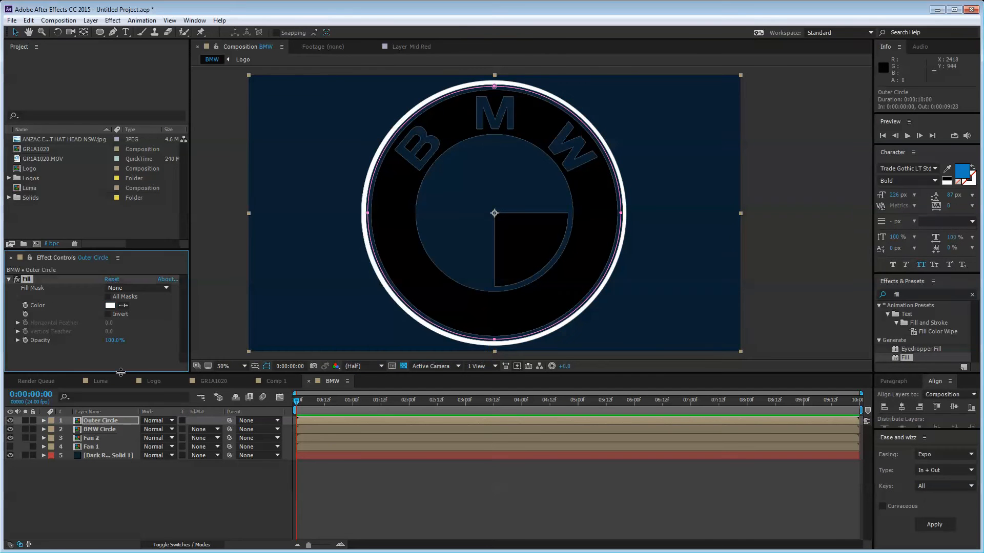
left_click(99, 500)
Step: Apply Fill to BMW Circle and shift its colour toward a deeper blue
left_click(110, 428)
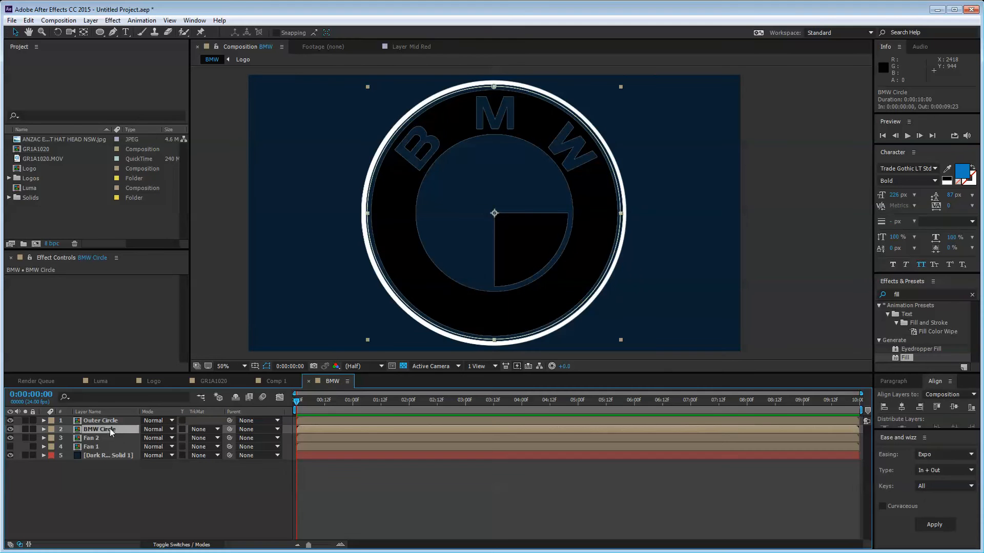
left_click_drag(909, 362, 116, 426)
left_click(110, 306)
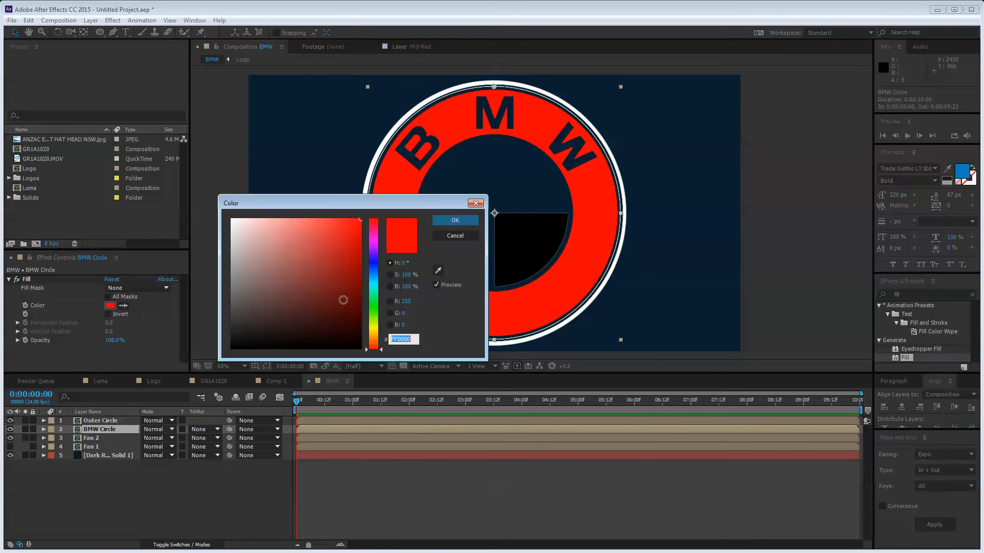
left_click_drag(374, 300, 380, 269)
mouse_move(321, 285)
left_mouse_down()
mouse_move(325, 269)
mouse_move(377, 270)
mouse_move(328, 280)
mouse_move(321, 266)
mouse_move(305, 283)
mouse_move(327, 272)
left_mouse_up()
key("Return")
left_click(116, 496)
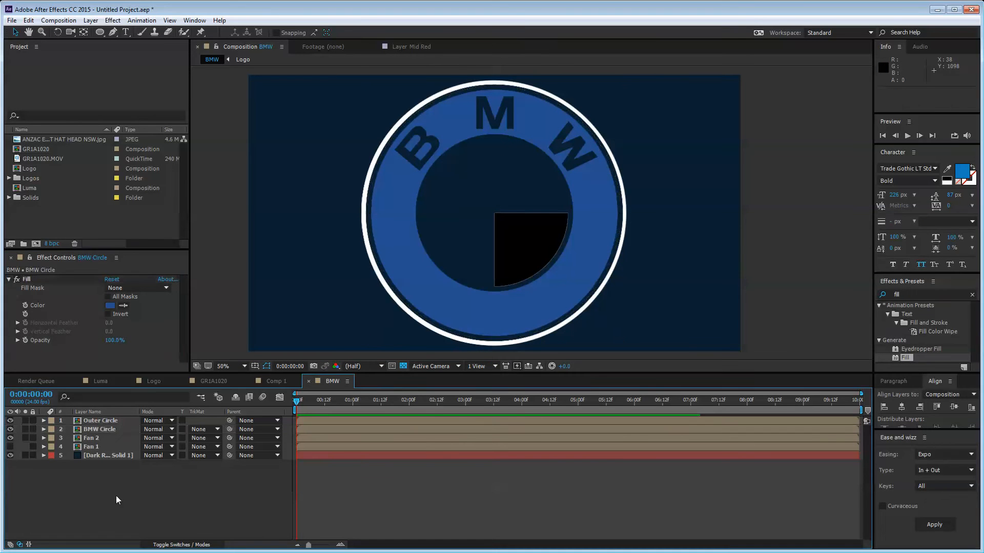
Step: Apply Fill to Fan 2 and eyedrop white from the outer ring
left_click(116, 431)
left_click(116, 437)
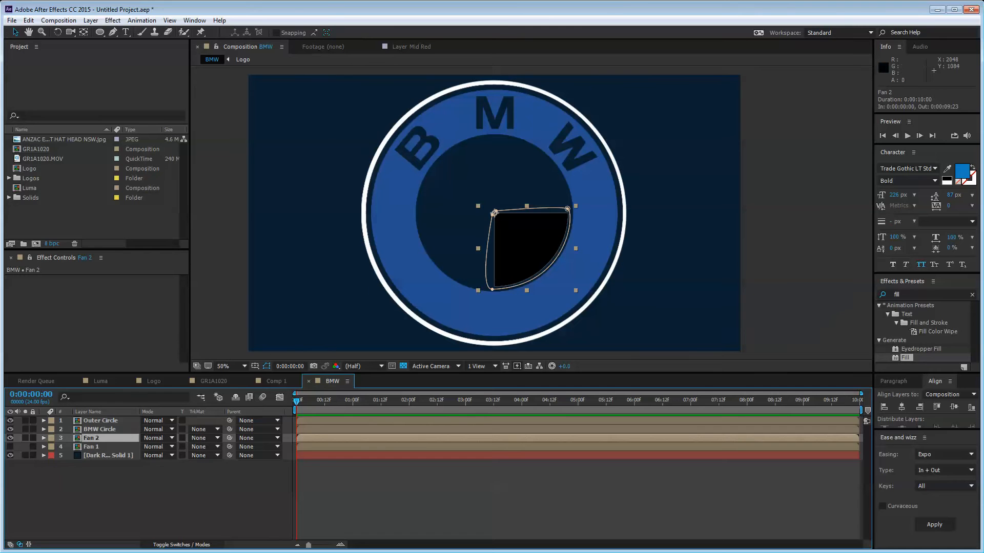
left_click_drag(909, 357, 93, 439)
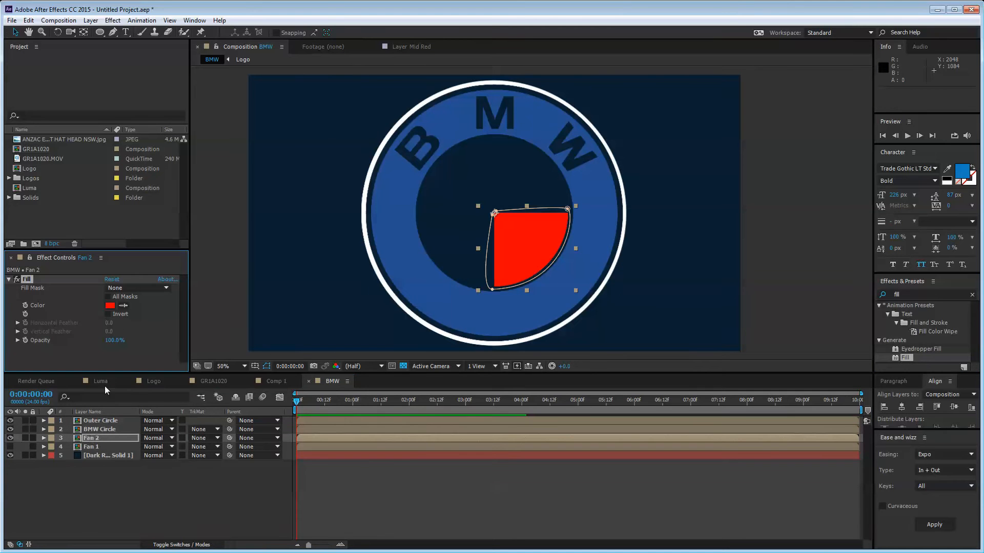
left_click(122, 306)
left_click(368, 238)
left_click(92, 463)
Step: Apply Fill to Fan 1, eyedrop the ring's blue, and make the Fan 1 quarter visible
left_click(91, 446)
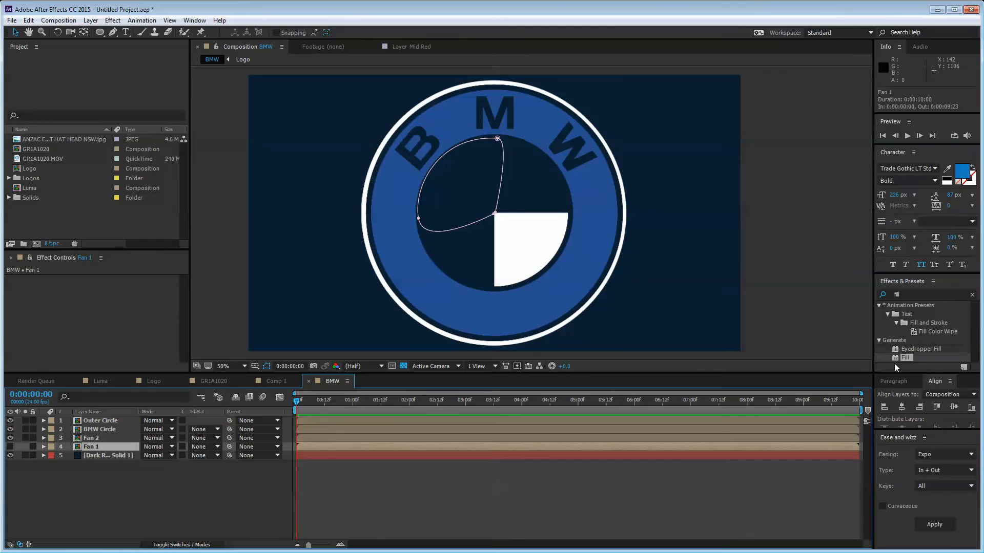
left_click_drag(904, 357, 118, 445)
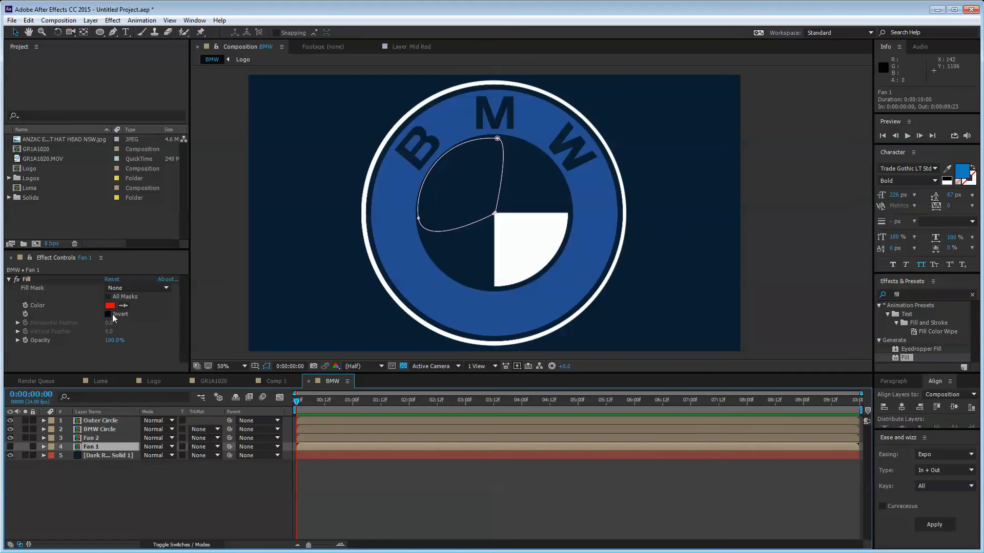
left_click(123, 305)
left_click(468, 301)
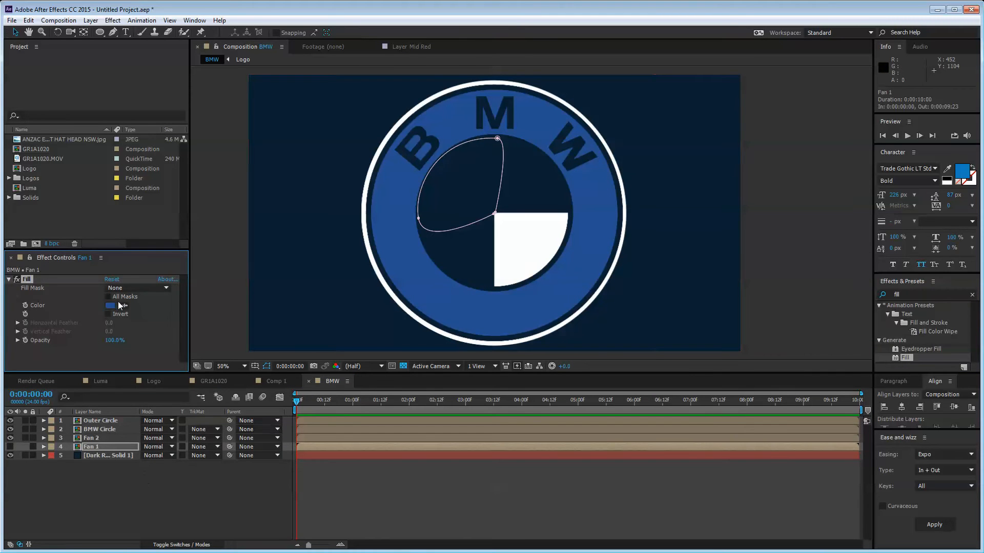
left_click(97, 483)
left_click(10, 447)
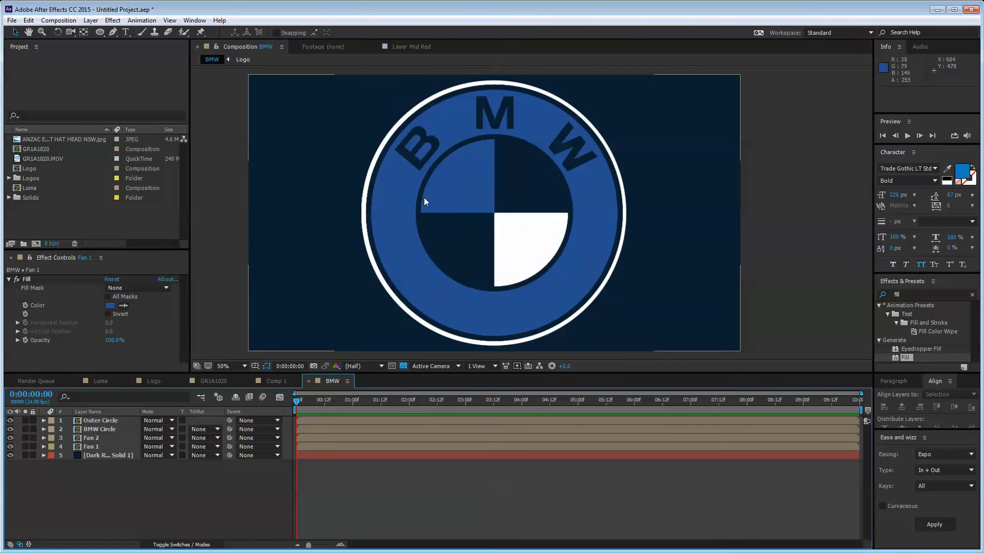
Step: Leave BMW Circle's ring white and recolour Outer Circle with blue sampled from the quarter
left_click(362, 220)
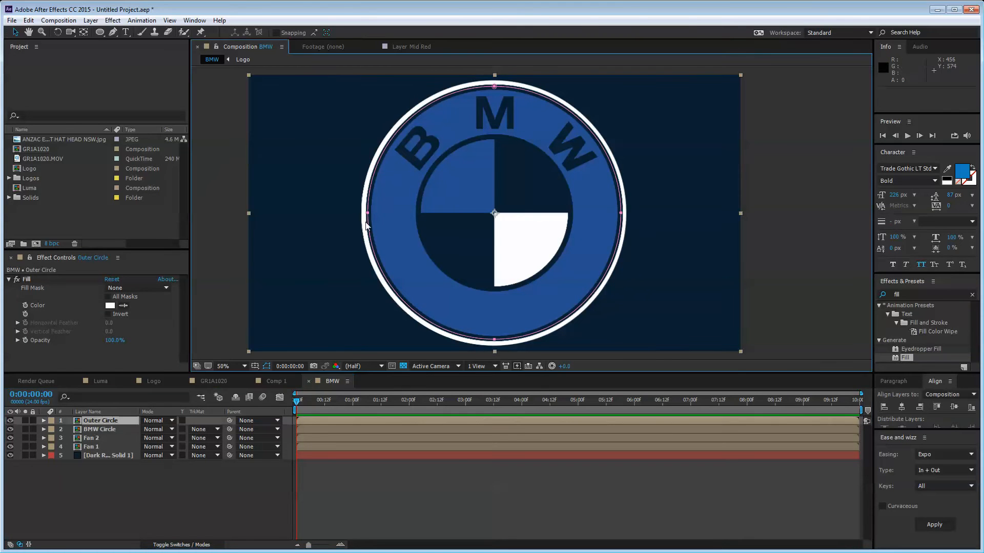
left_click(107, 430)
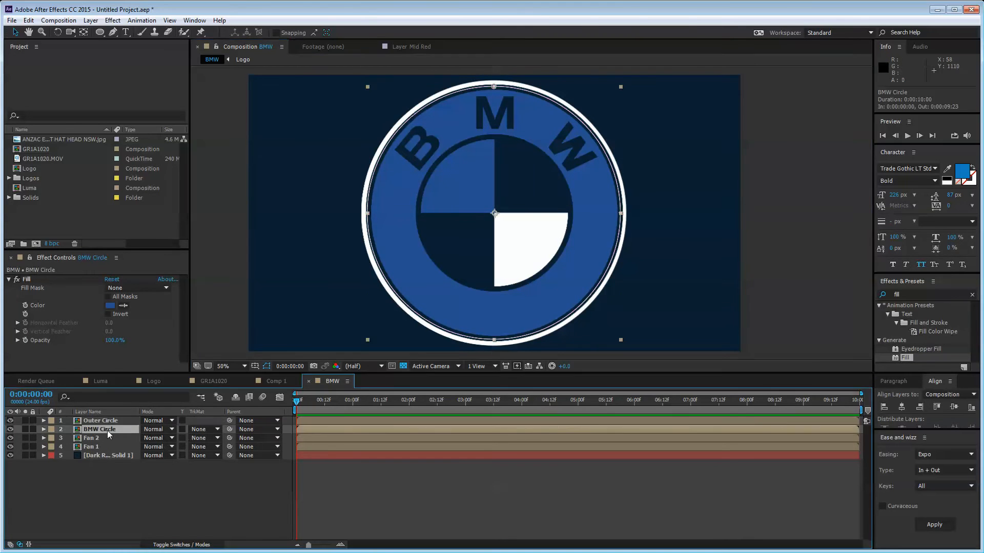
left_click(110, 305)
key("Escape")
key("ctrl+Up")
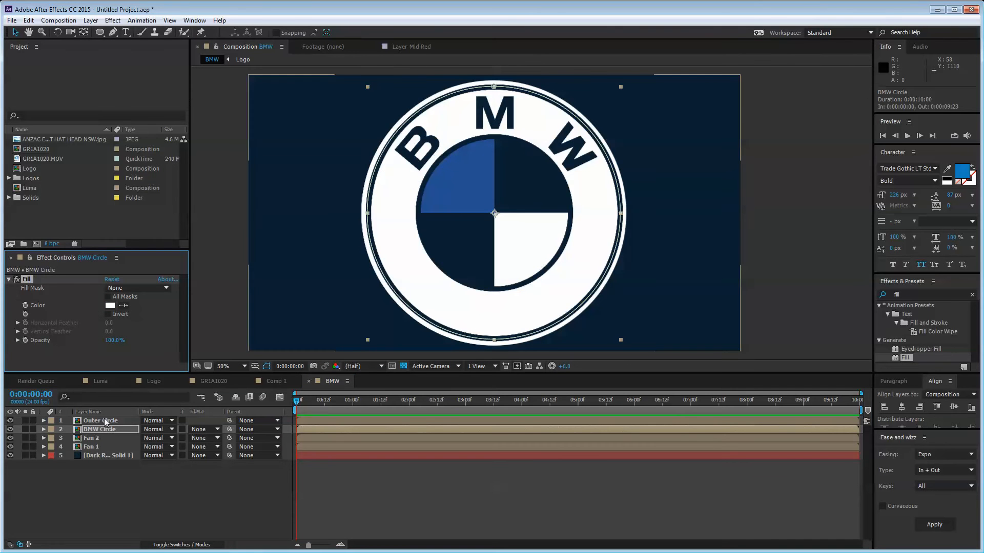
left_click(123, 305)
left_click(461, 180)
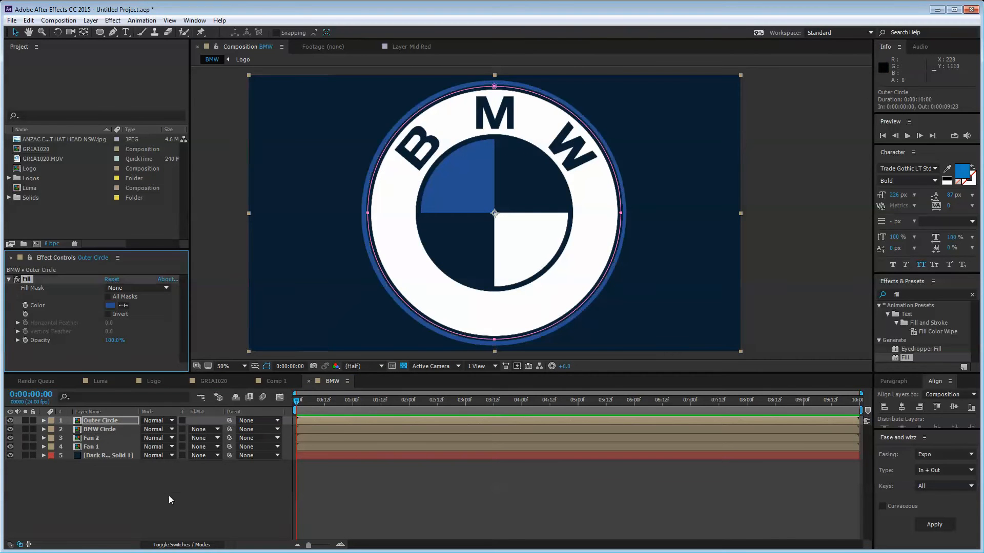
left_click(135, 491)
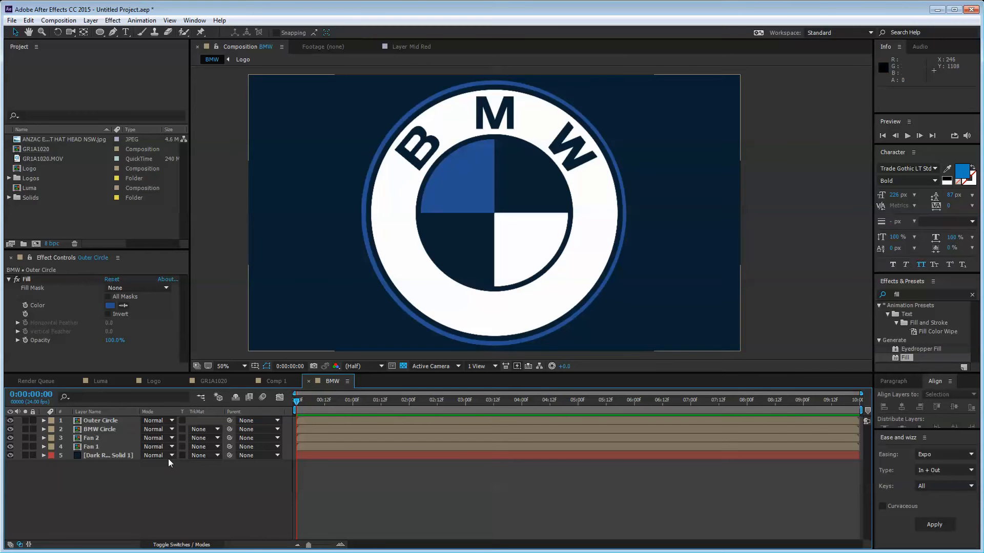
Step: Scale all four logo layers down to 51%
left_click(102, 447)
left_click(115, 421, "shift")
key("s")
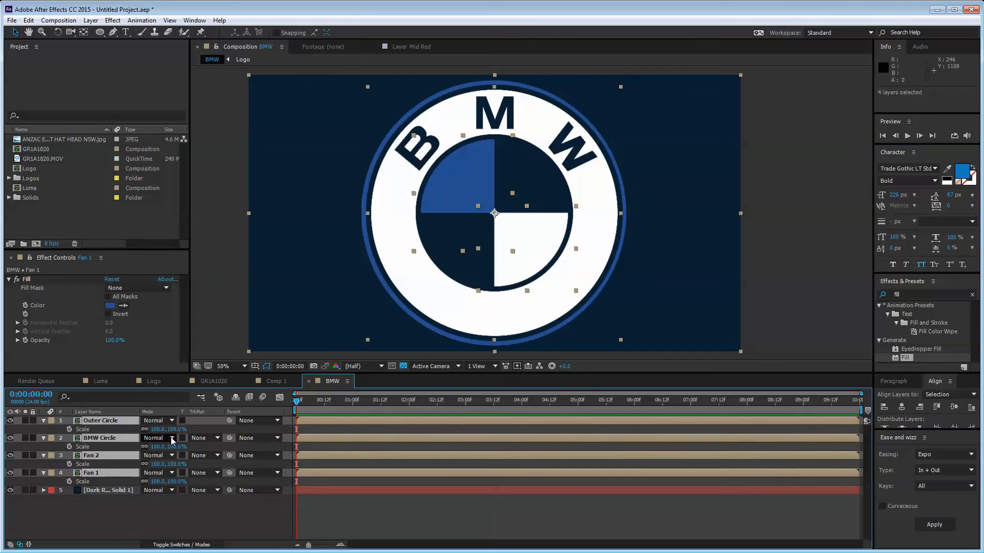
left_click_drag(162, 430, 140, 436)
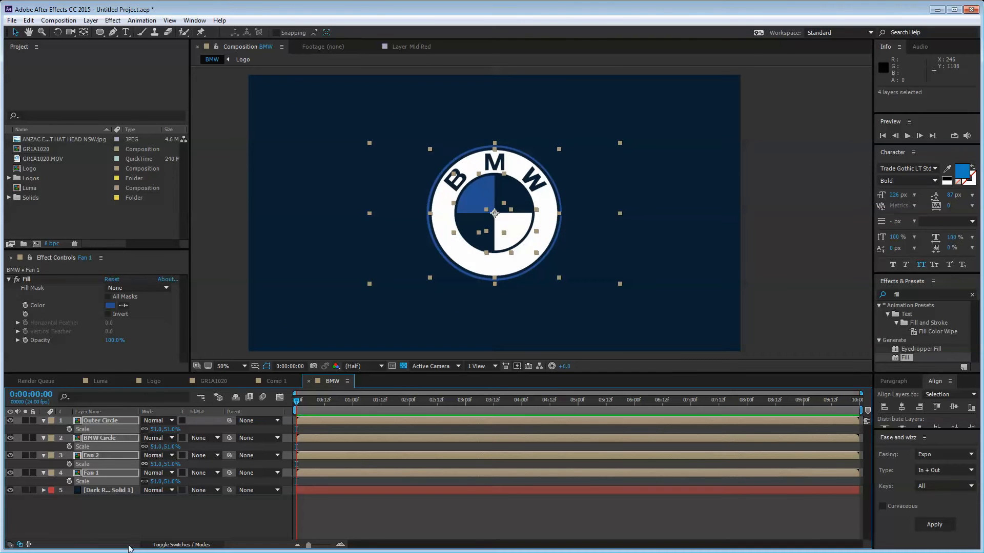
key("ctrl+a")
key("u")
left_click(130, 506)
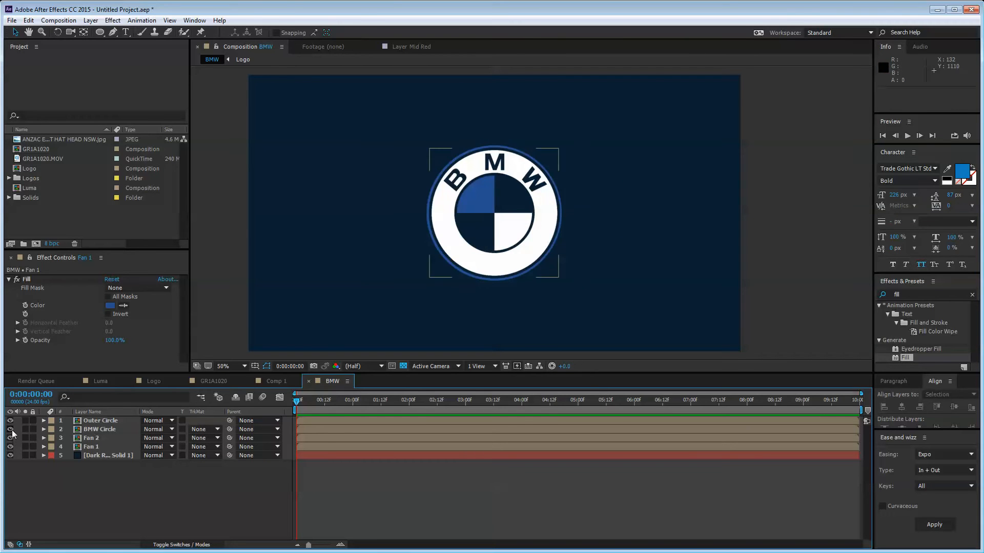
Step: Hide Outer Circle and BMW Circle, then select both Fan layers and reveal their Rotation
left_click_drag(10, 420, 10, 429)
scroll(505, 238, "up", 4)
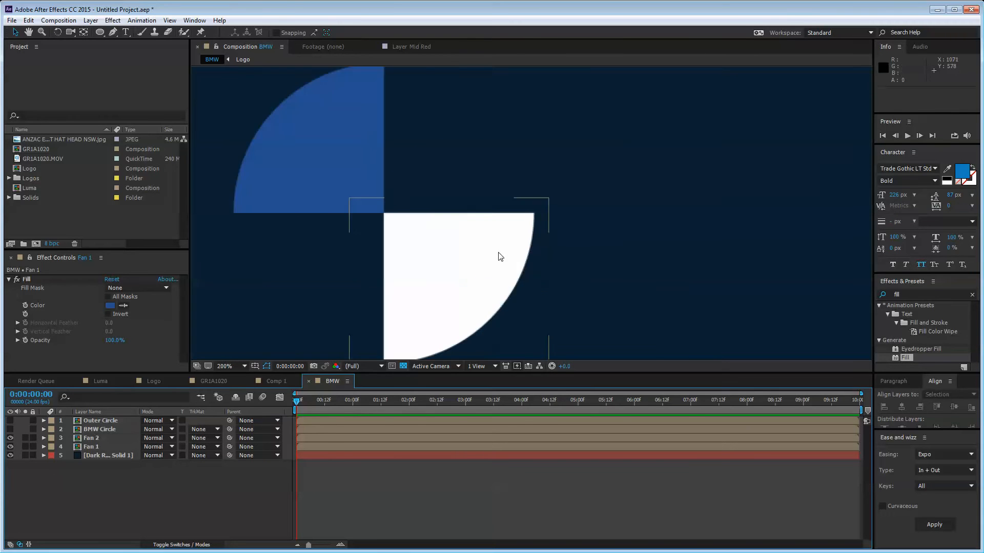
scroll(543, 251, "down", 1)
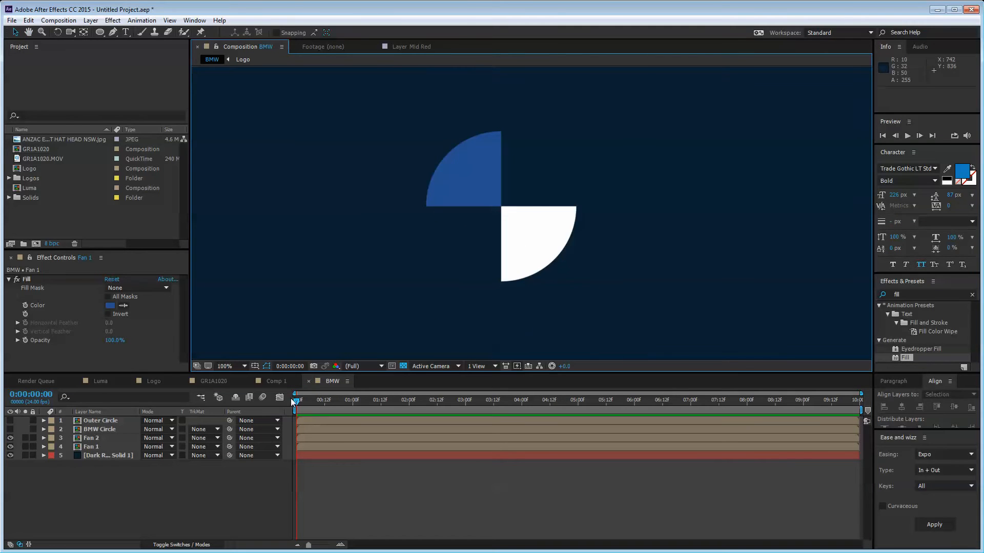
left_click(94, 446)
left_click(97, 439, "shift")
key("r")
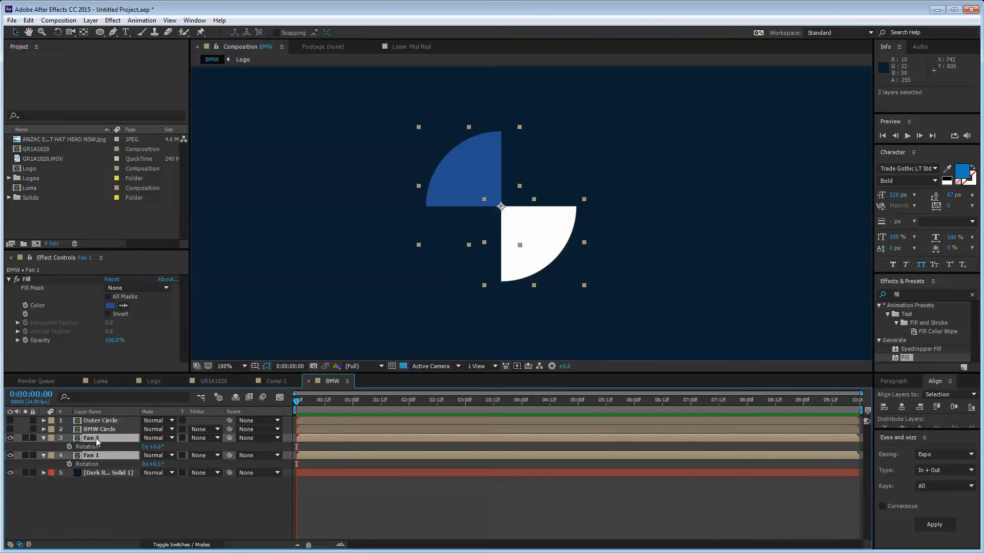
Step: Keyframe both fans' Rotation so they spin in from -3x+0.0° back into place
left_click(69, 447)
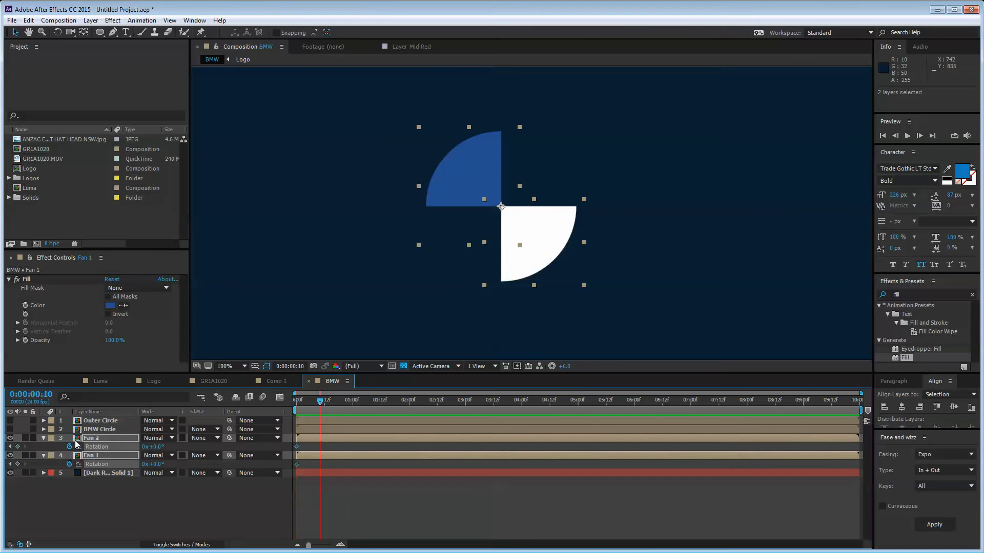
key("shift+Page_Down")
key("shift+Page_Down")
left_click(10, 447)
left_click(145, 447)
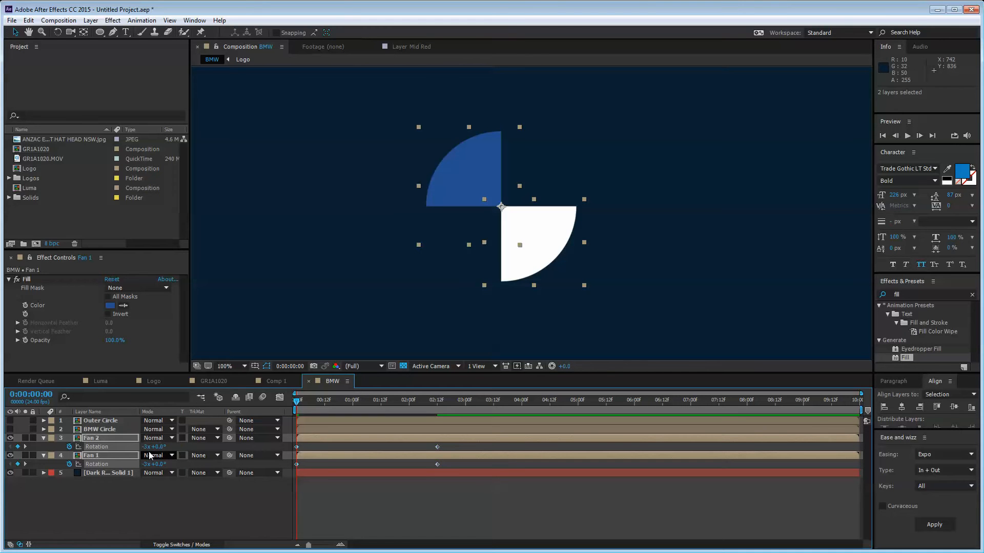
key("Return")
Step: Easy-ease both fans' rotation keyframes with F9 and preview the spin
left_click(194, 522)
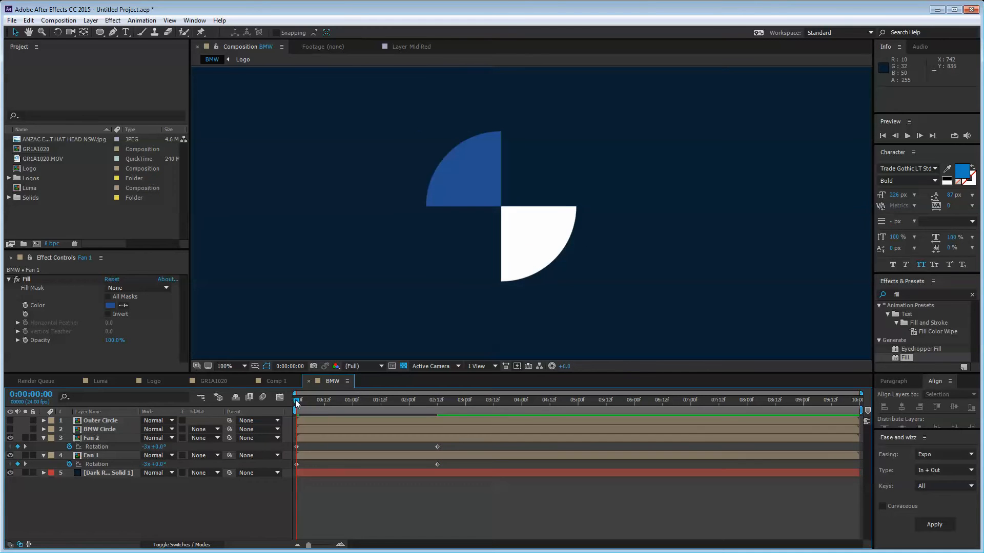
left_click_drag(295, 400, 442, 407)
left_click_drag(459, 465, 253, 446)
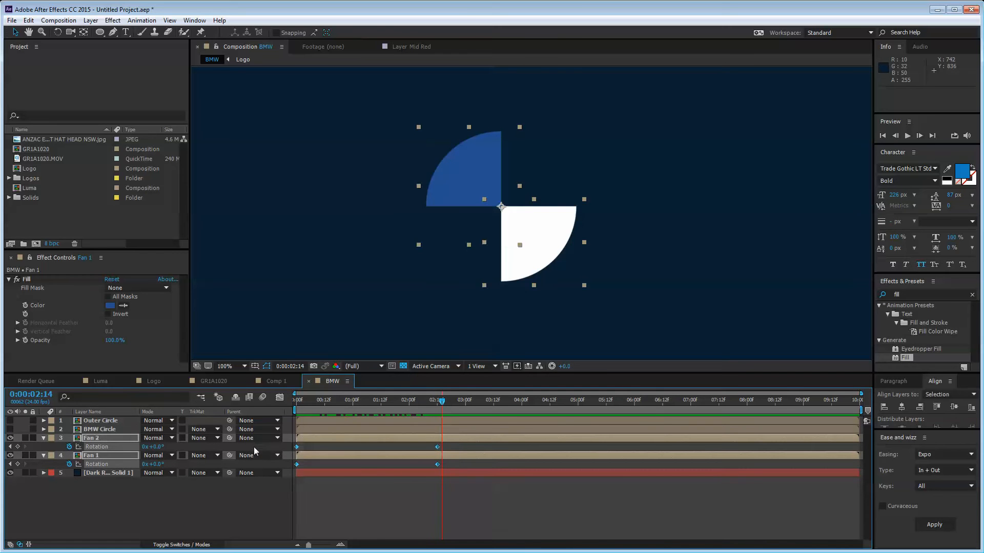
key("F9")
left_click(222, 515)
left_click_drag(442, 400, 352, 403)
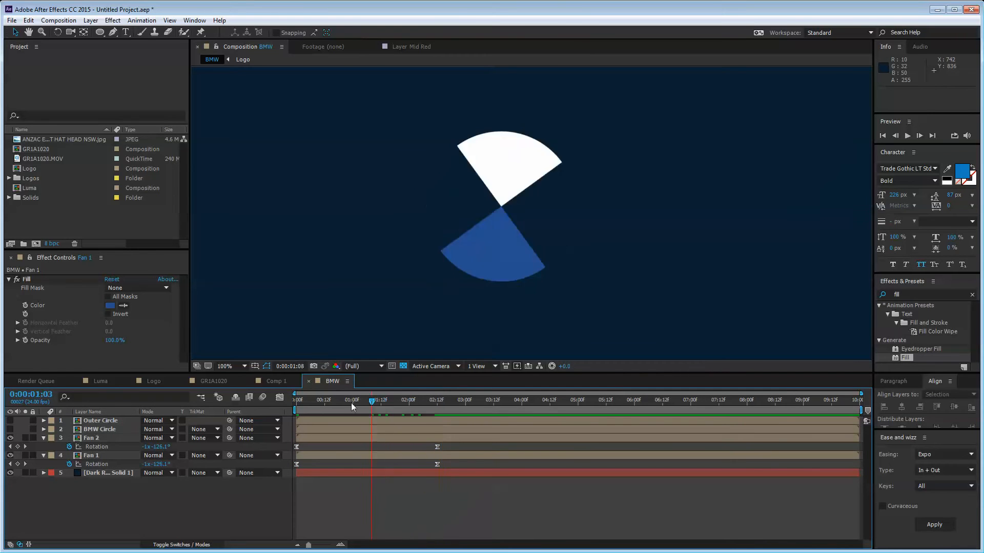
key("space")
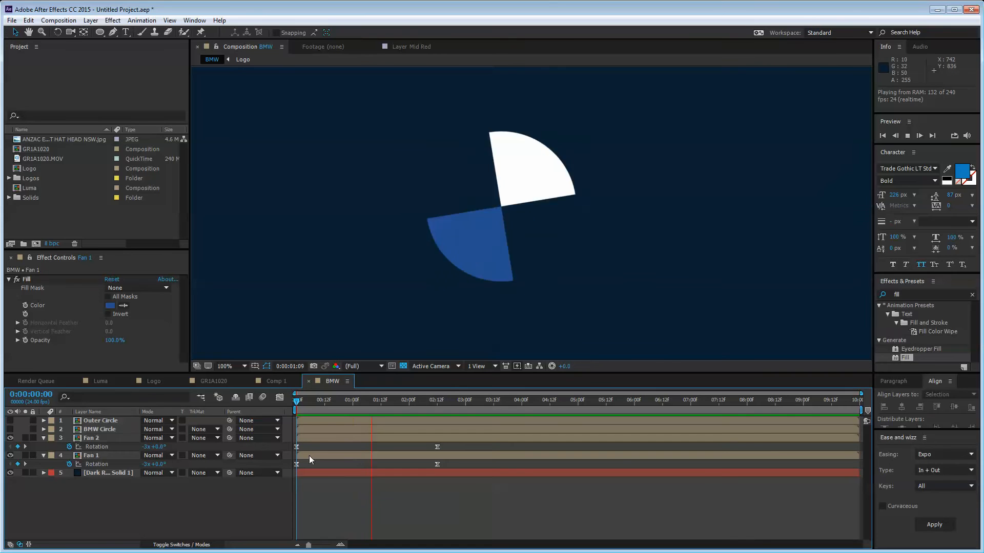
key("space")
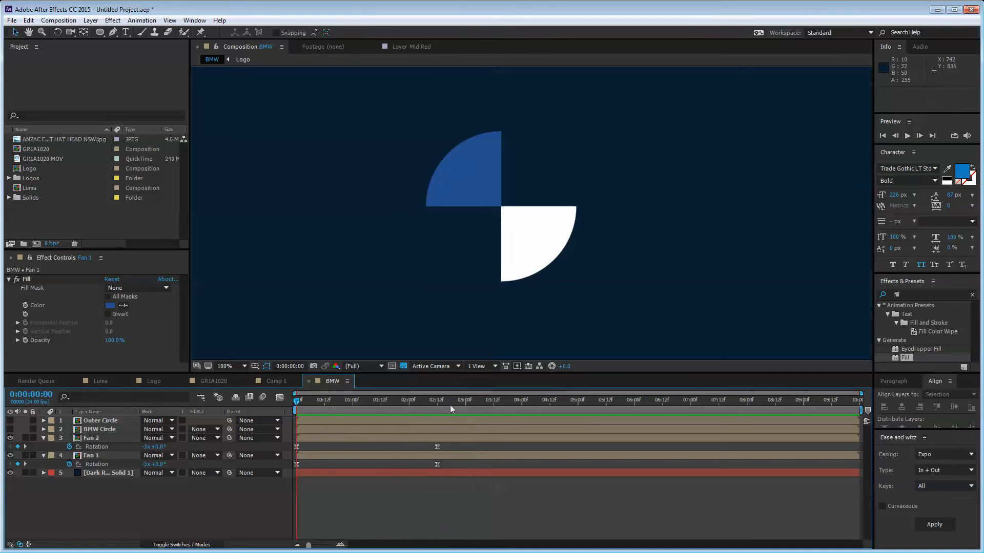
left_click_drag(450, 408, 355, 402)
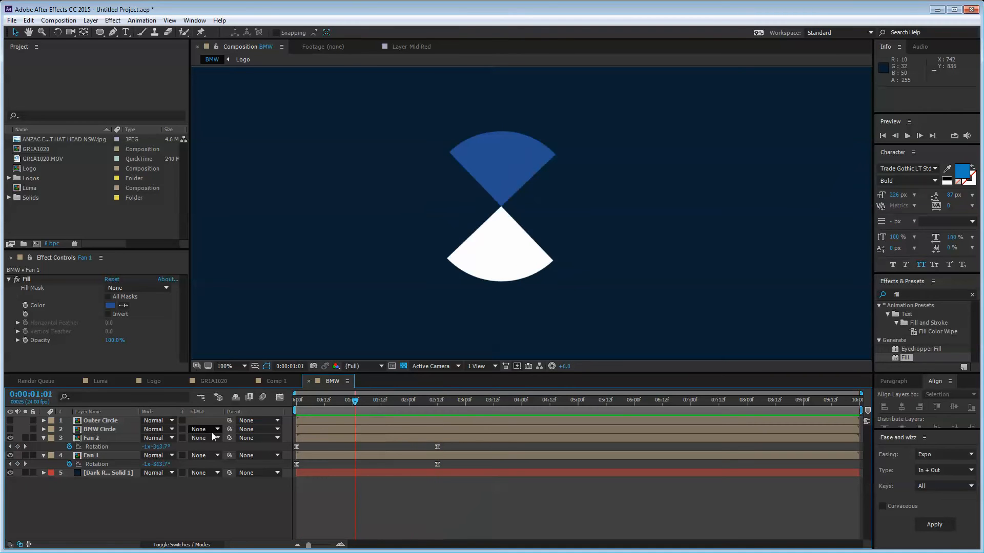
Step: Enable the Motion Blur master switch and motion blur on layers 1–4, then RAM preview
left_click(198, 544)
left_click(249, 398)
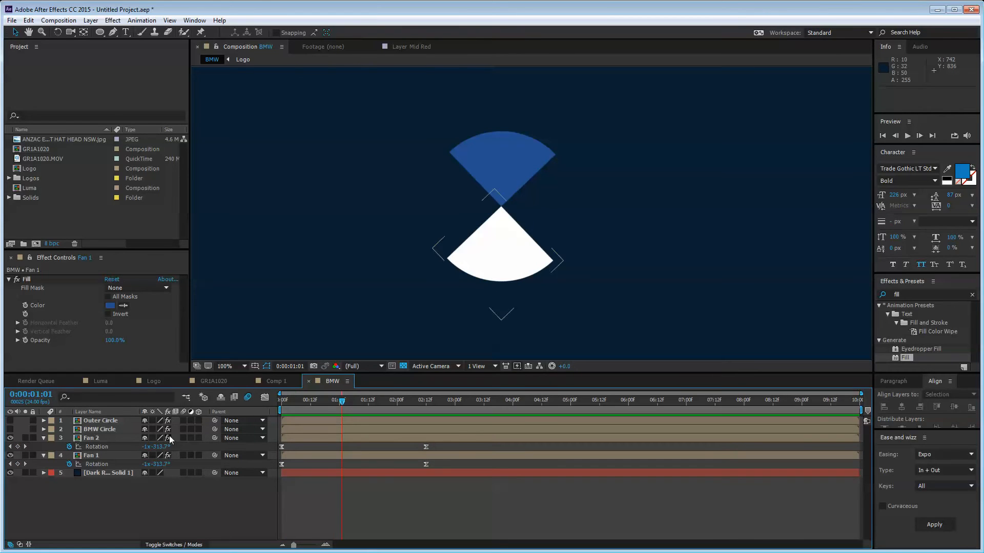
left_click_drag(183, 420, 186, 455)
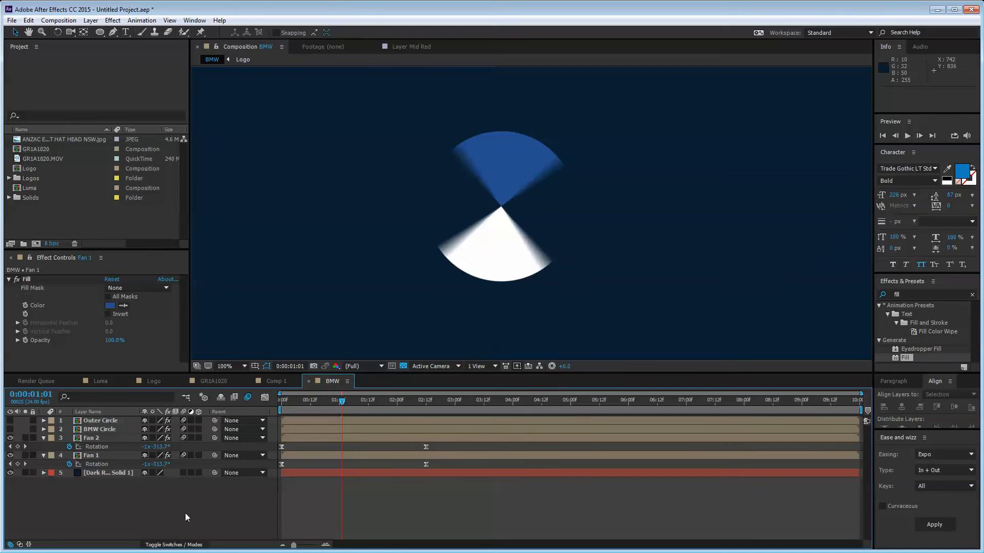
key("space")
key("space")
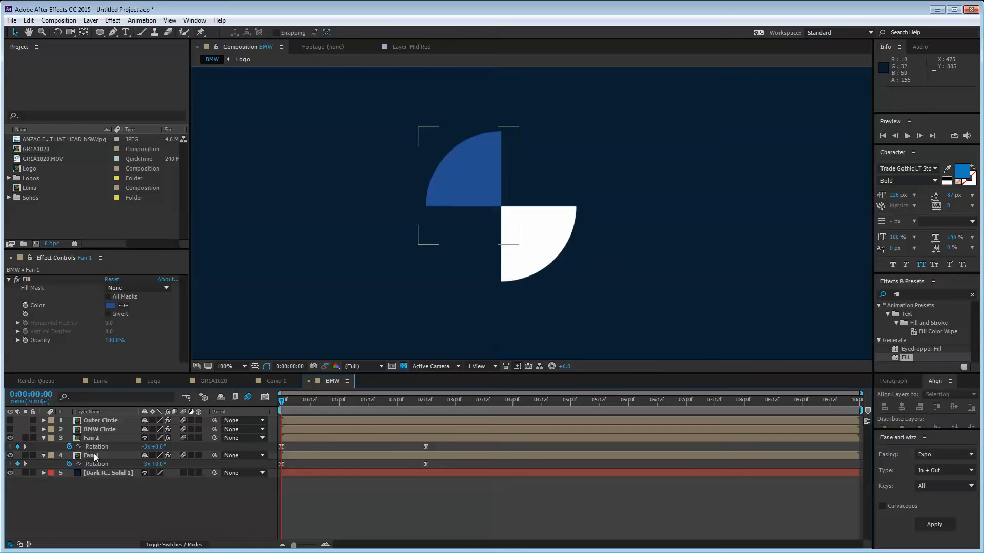
left_click(484, 132)
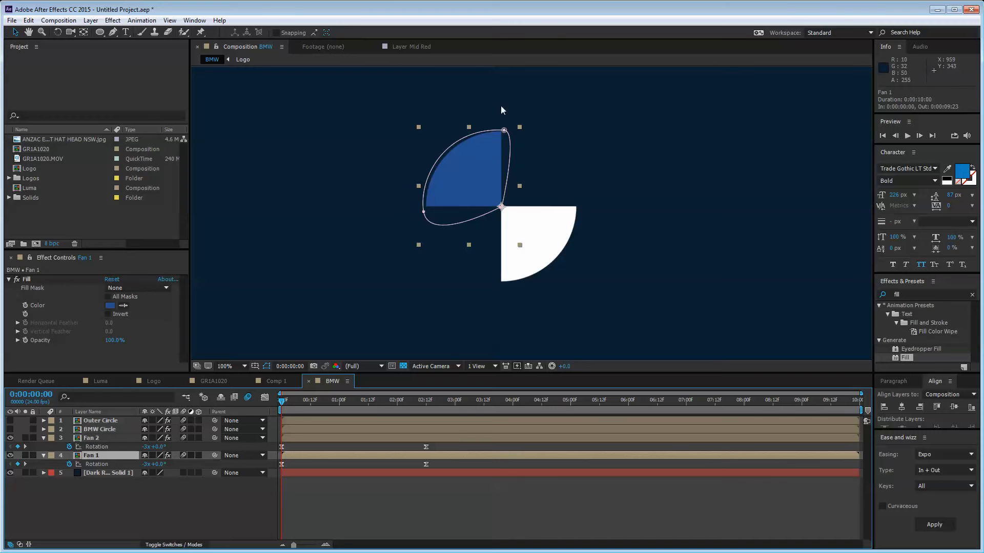
Step: Pen-draw a closed four-point blue shape over the blue fan quarter at 400% zoom
left_click(126, 506)
left_click(115, 32)
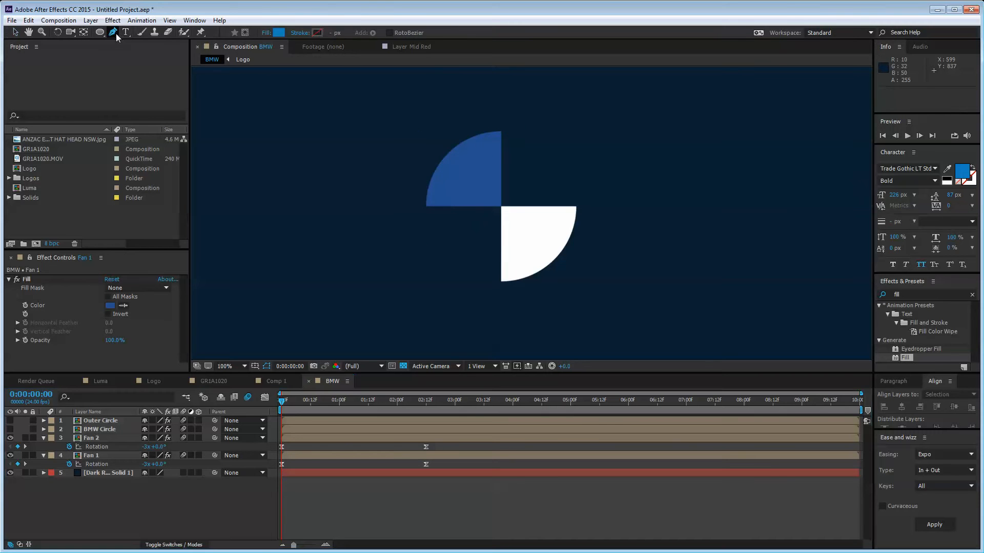
key("period")
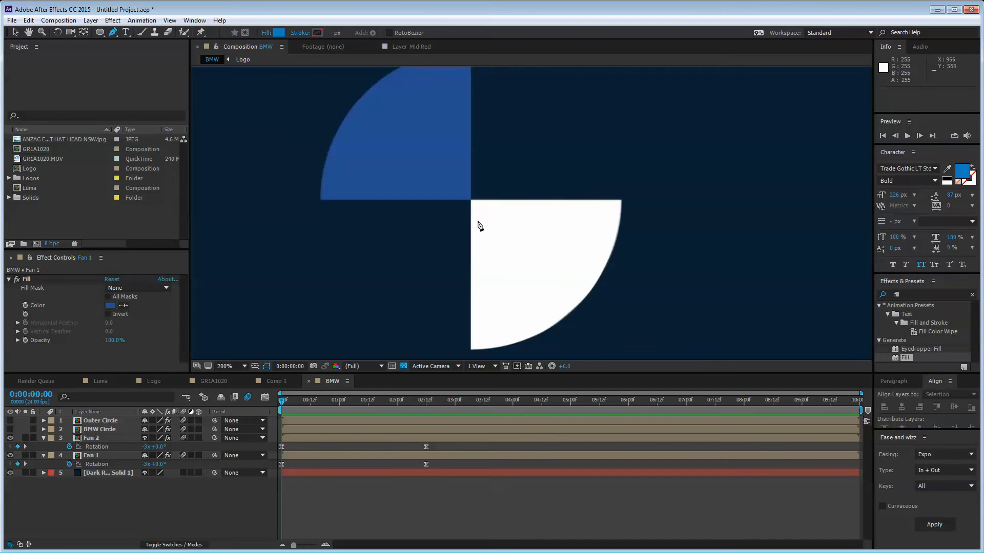
left_click_drag(479, 225, 534, 267)
key("period")
key("g")
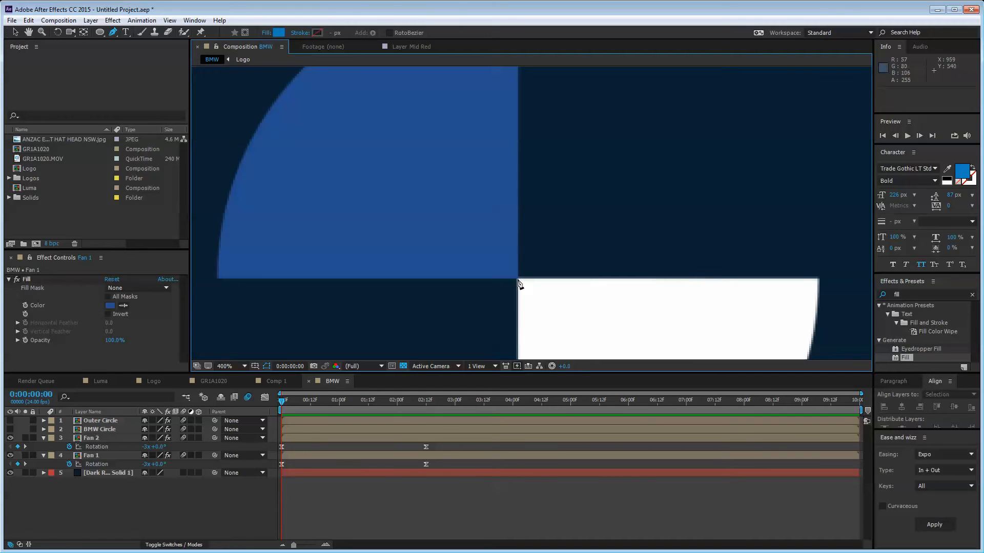
left_click(518, 282)
left_click_drag(519, 152, 514, 292)
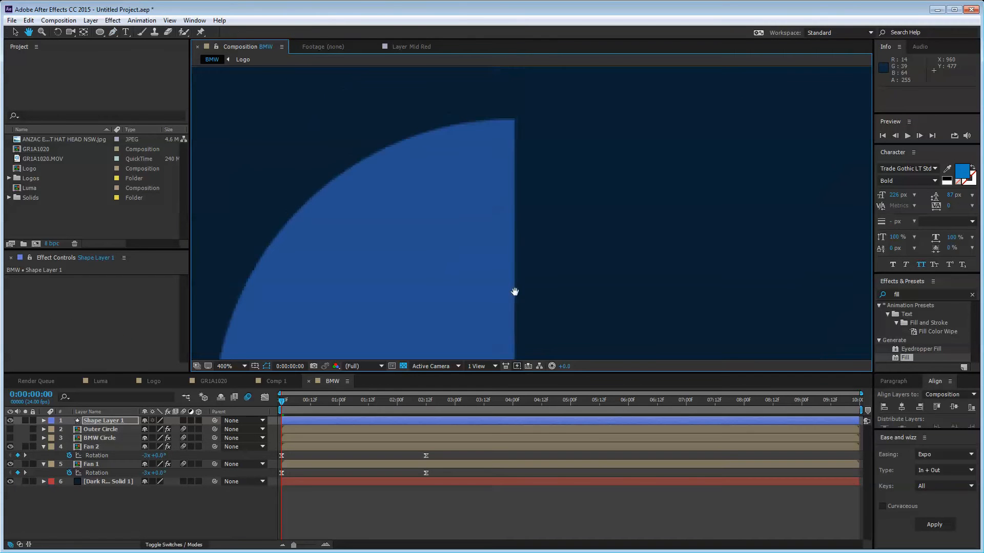
left_click(517, 83)
scroll(435, 194, "down", 2)
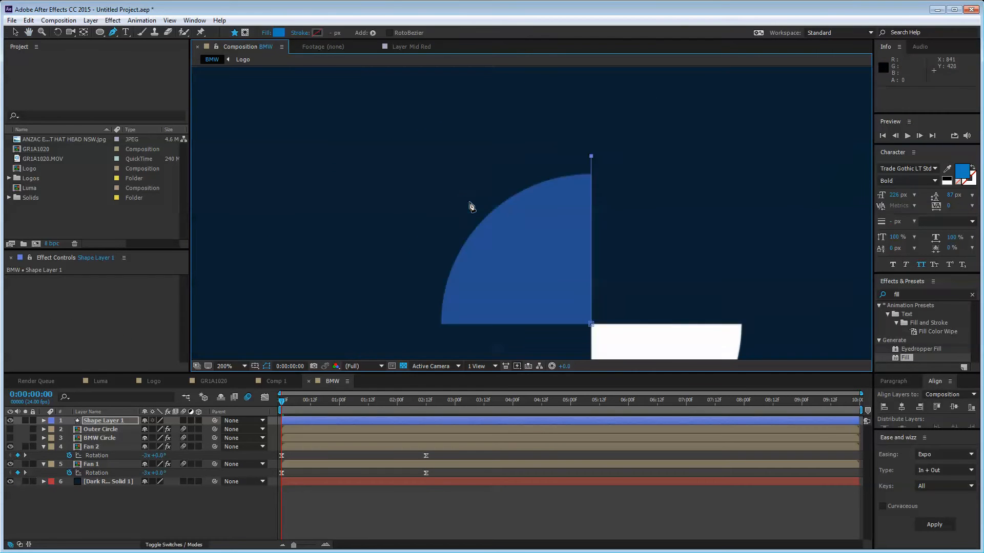
left_click(404, 156)
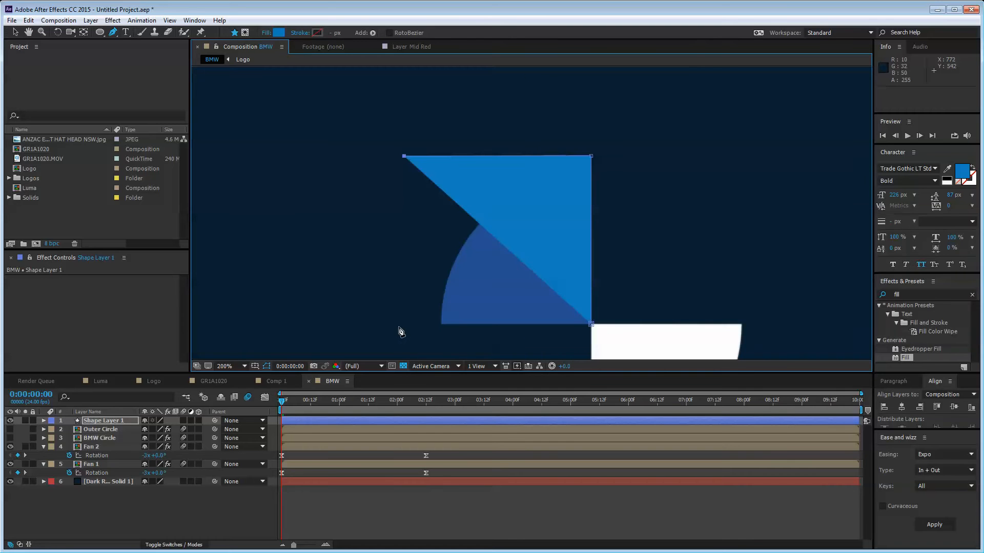
left_click(438, 324)
left_click(590, 325)
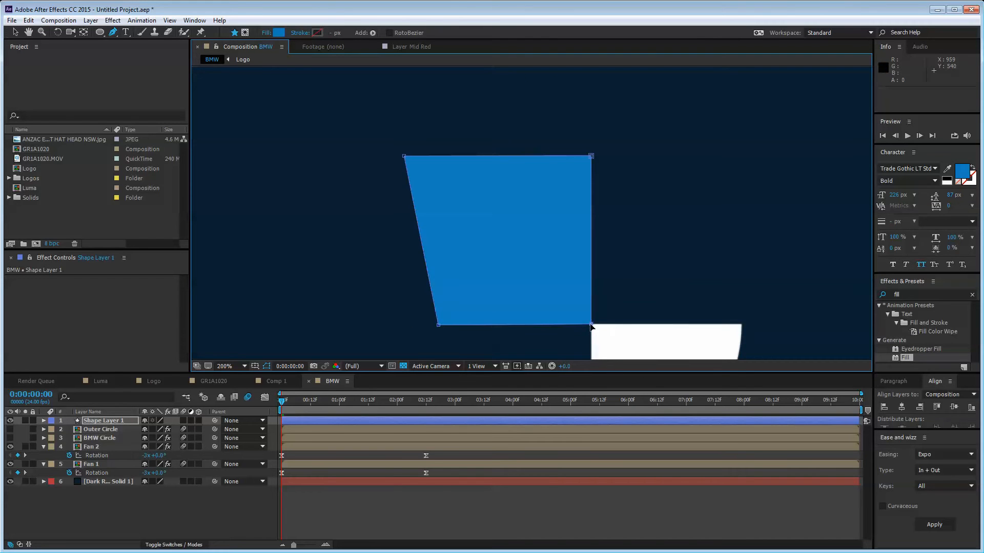
key("v")
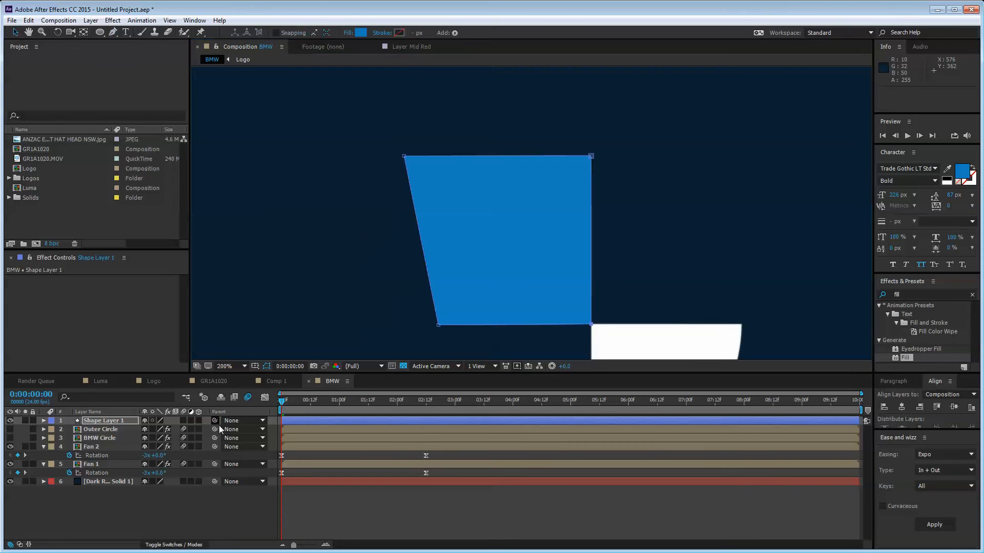
Step: Rename the new shape layer to 'FAN MATTE'
left_click(199, 496)
left_click(542, 244)
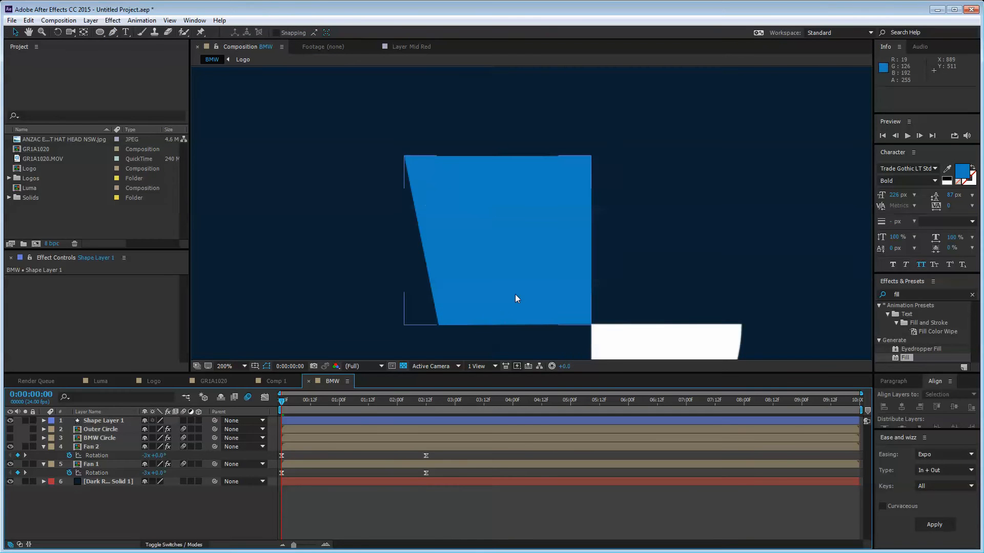
left_click(149, 525)
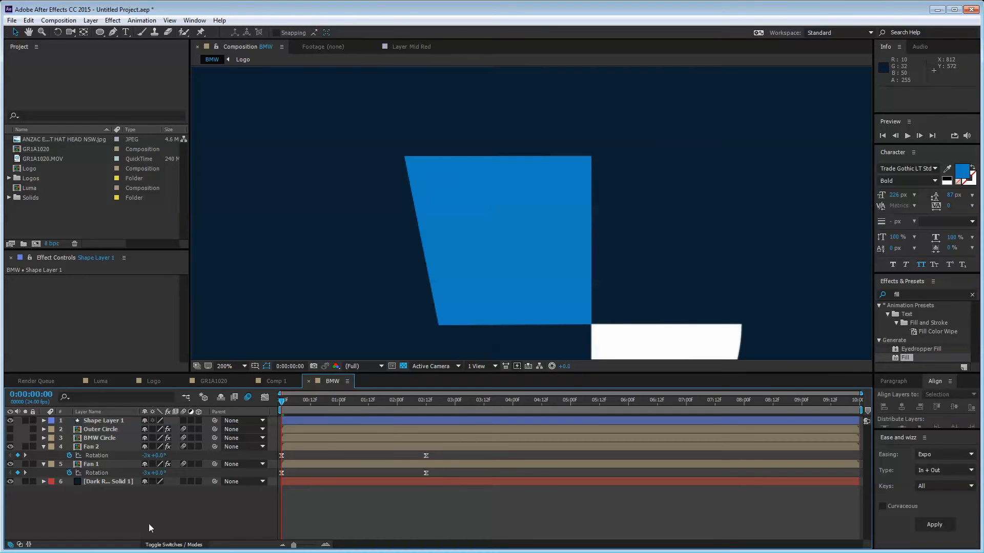
left_click(113, 422)
key("Return")
type("F")
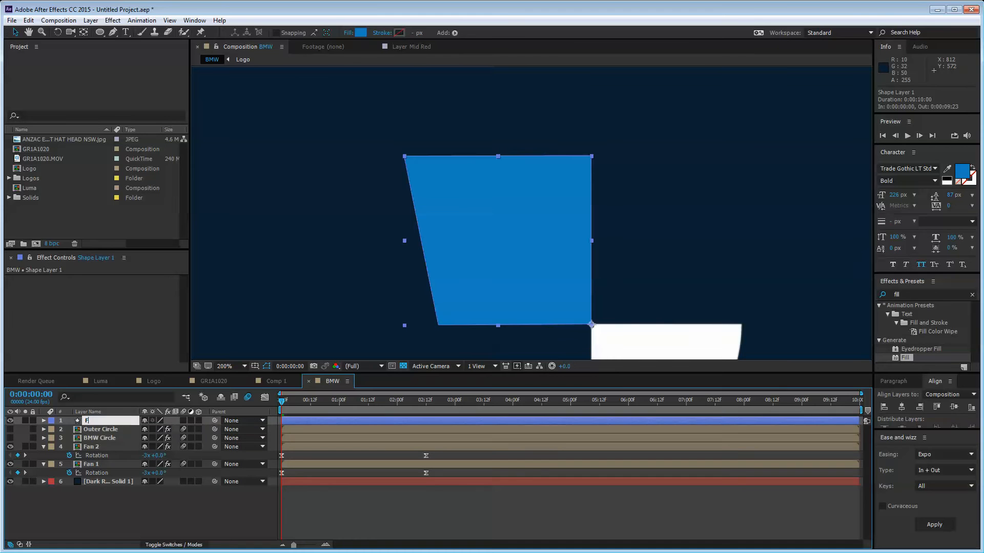
type("AN MATTE")
key("Return")
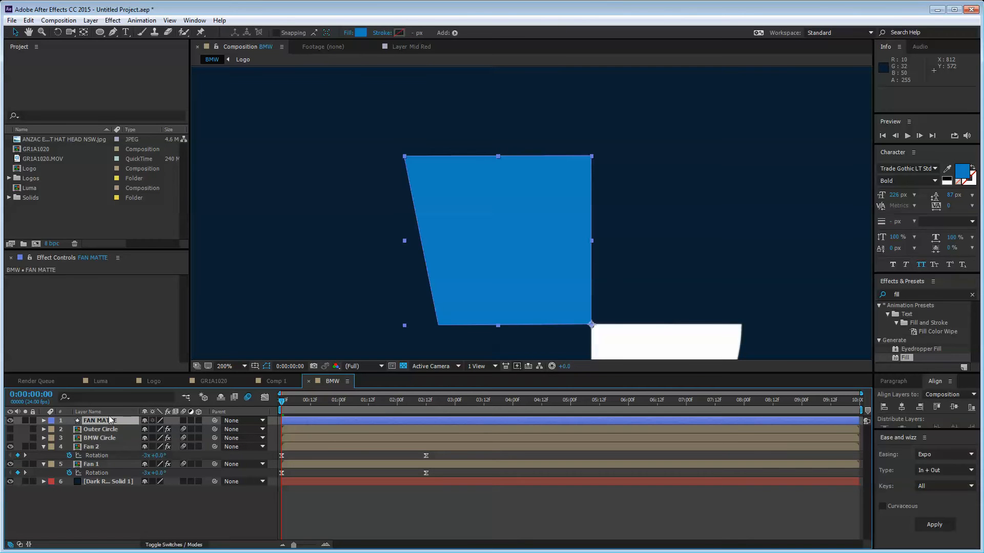
Step: Move FAN MATTE down the layer stack so it sits directly above Fan 1
left_click_drag(110, 420, 103, 457)
left_click(102, 447)
left_click(103, 464)
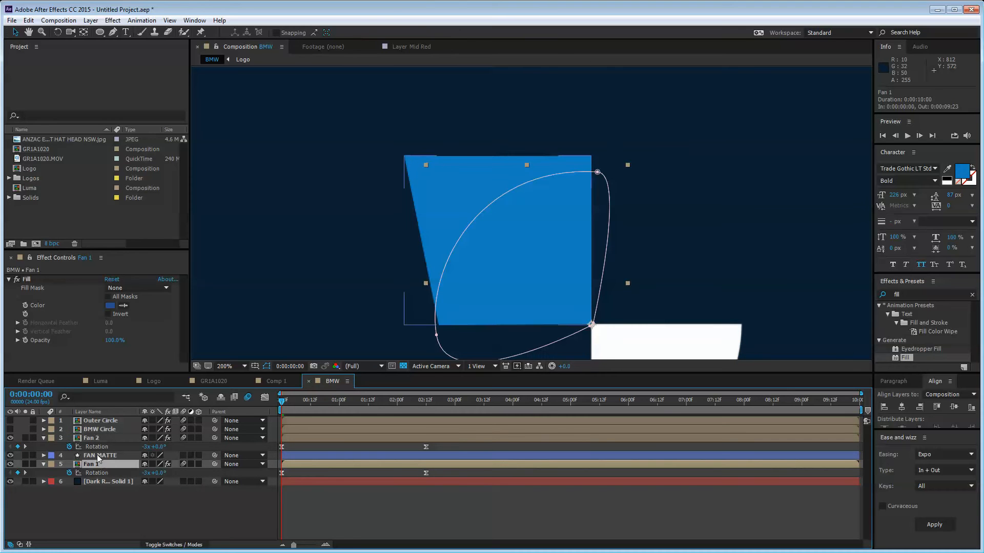
left_click(98, 455)
left_click(97, 464)
Step: Set Fan 1's track matte to FAN MATTE as an Alpha Inverted Matte
left_click(173, 544)
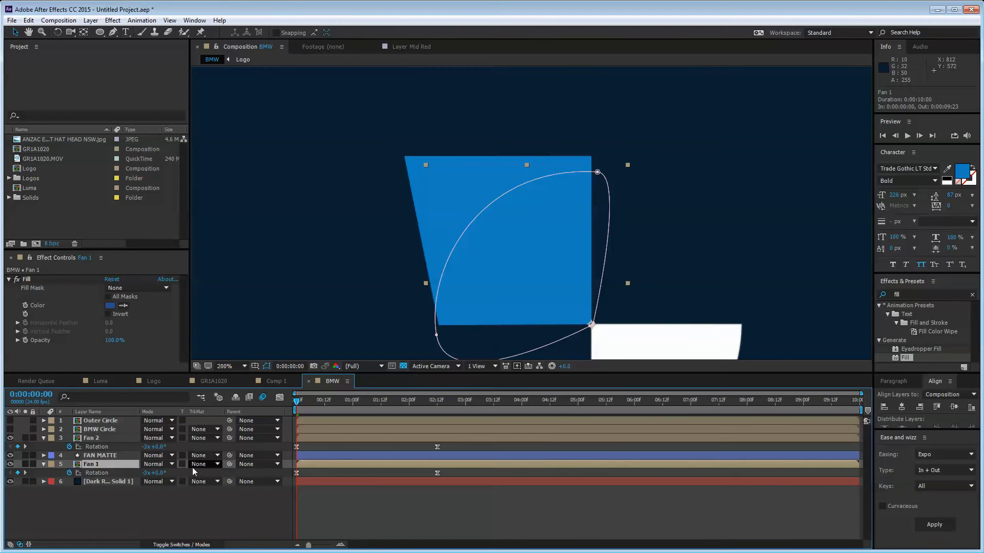
left_click(209, 464)
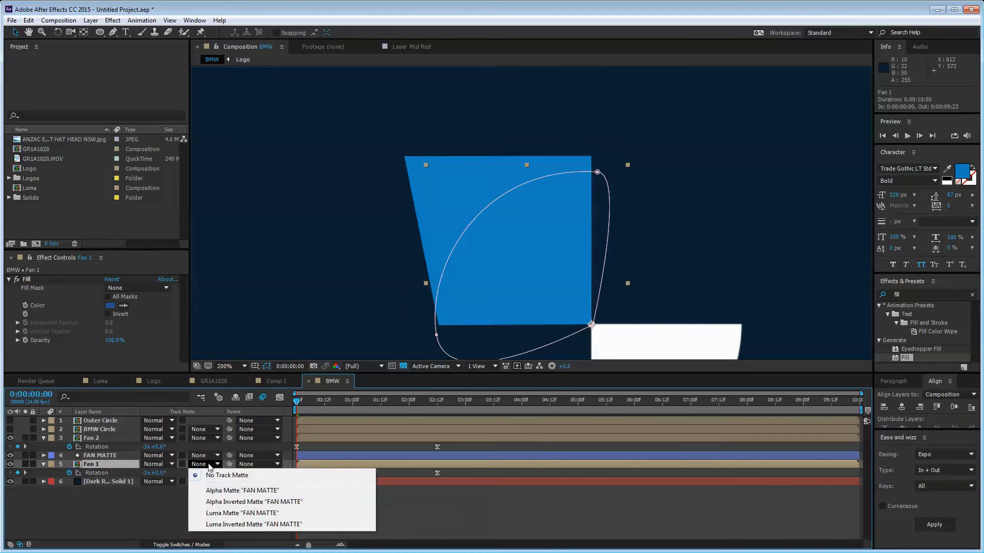
left_click(239, 493)
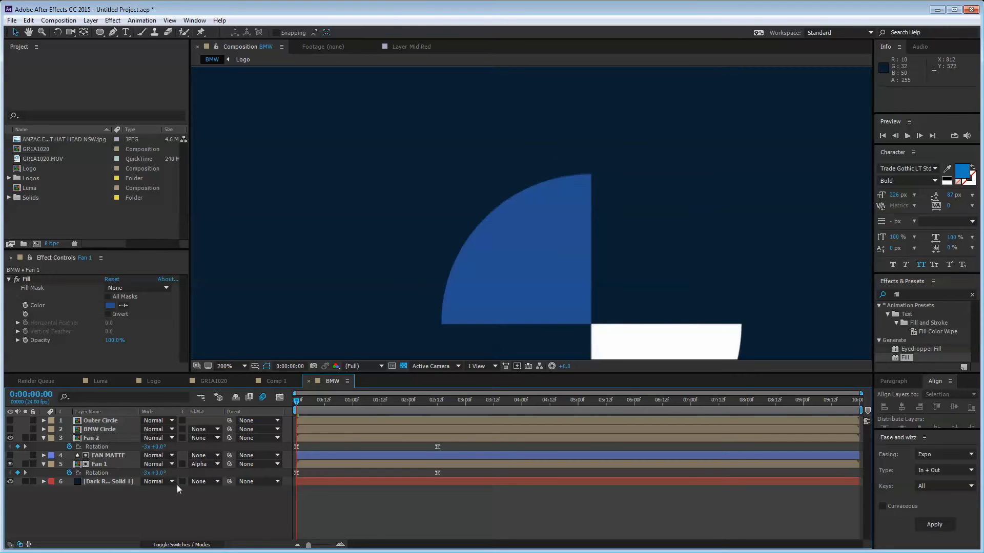
left_click(94, 455)
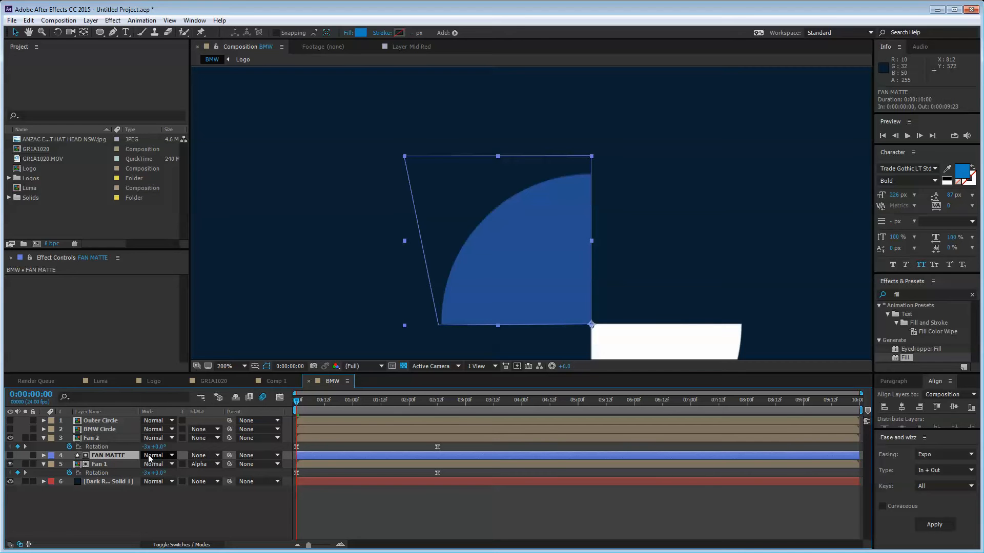
left_click(105, 464)
left_click(161, 513)
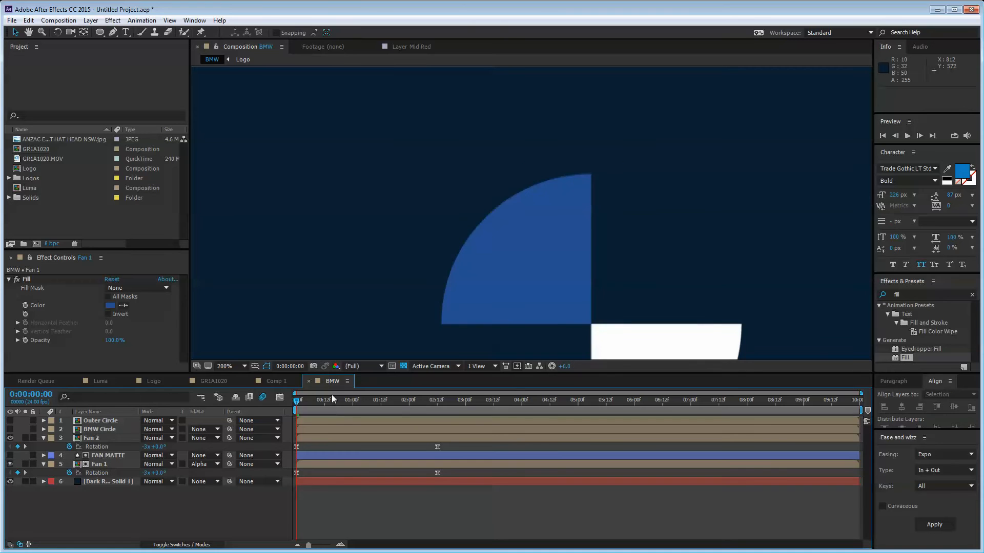
left_click(154, 472)
left_click(202, 465)
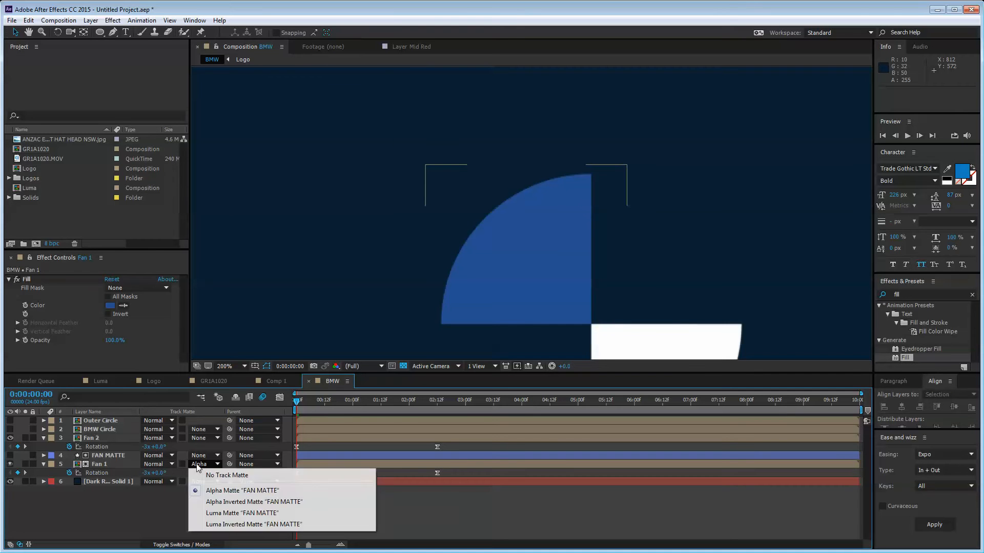
left_click(234, 502)
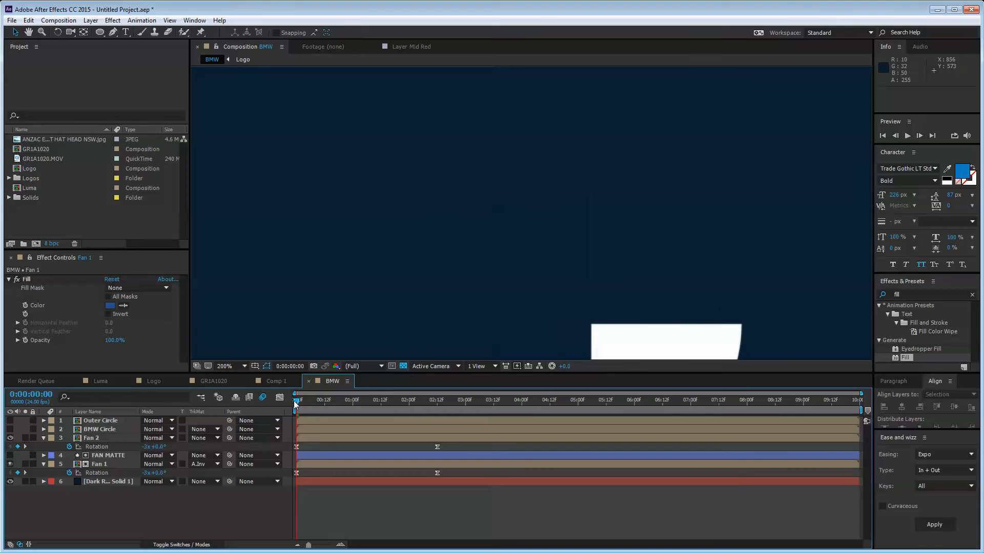
Step: Check the masked fan rotation and nudge FAN MATTE down one pixel
mouse_move(297, 402)
left_mouse_down()
mouse_move(324, 403)
mouse_move(306, 404)
left_mouse_up()
key("h")
left_click_drag(516, 262, 461, 234)
key("v")
left_click_drag(305, 404, 285, 401)
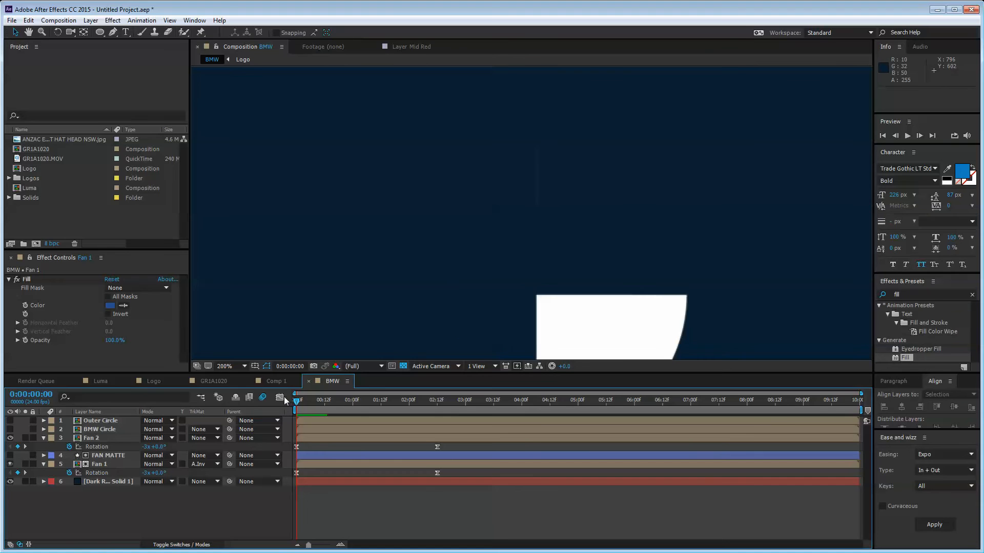
scroll(579, 229, "up", 2)
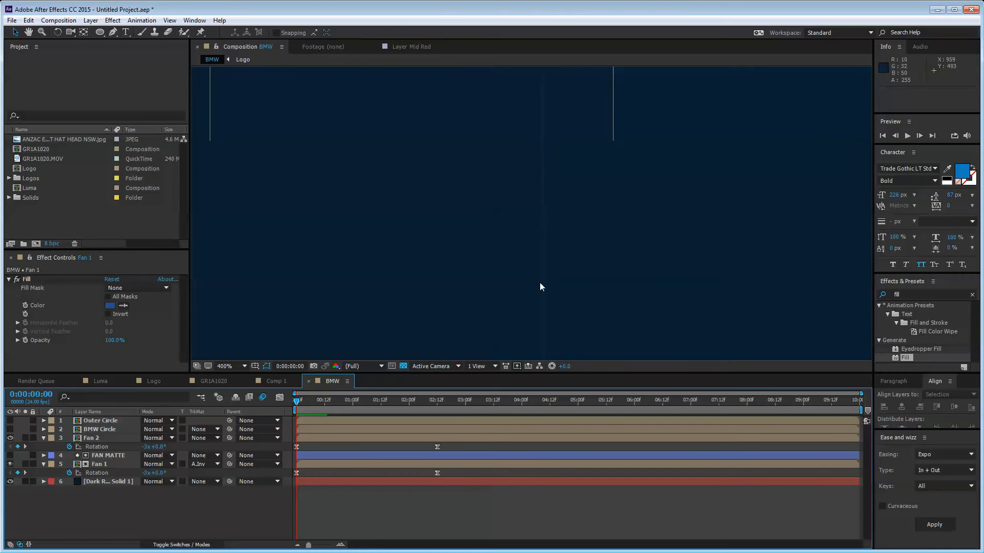
scroll(539, 287, "down", 2)
left_click(109, 455)
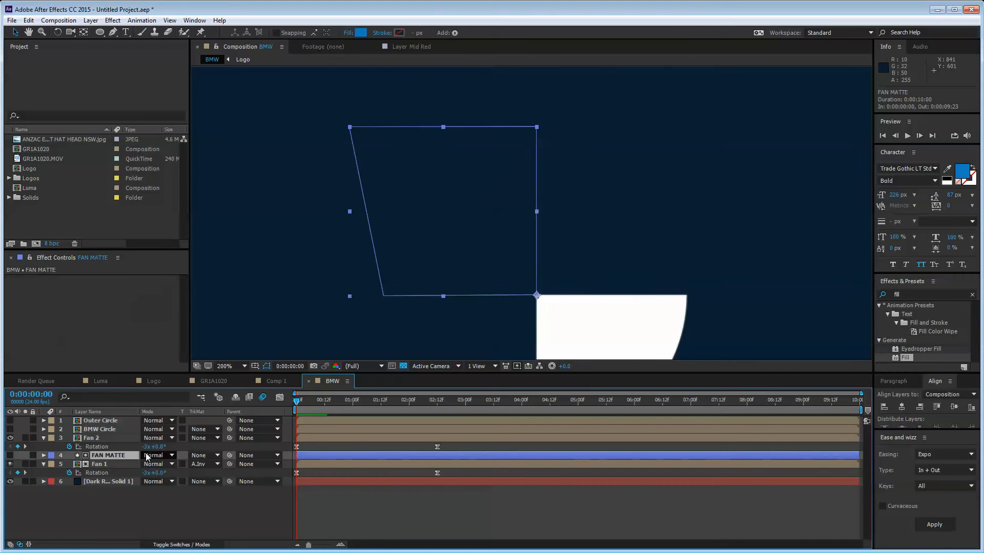
left_click(266, 366)
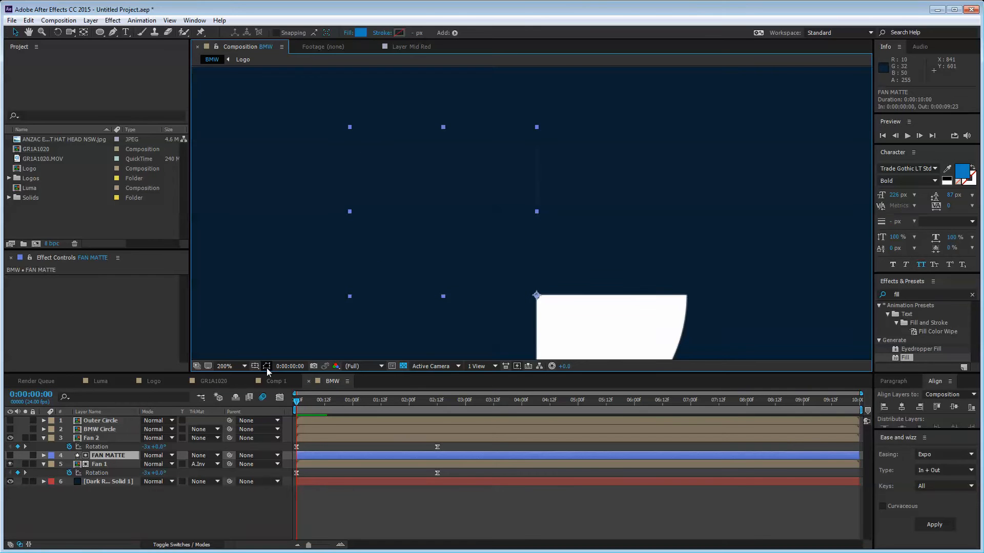
key("Down")
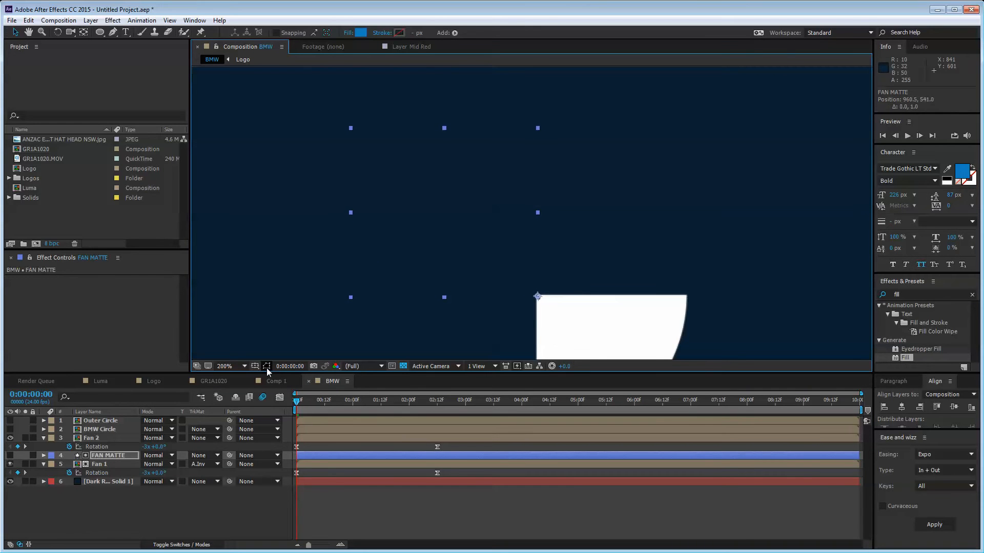
left_click(238, 524)
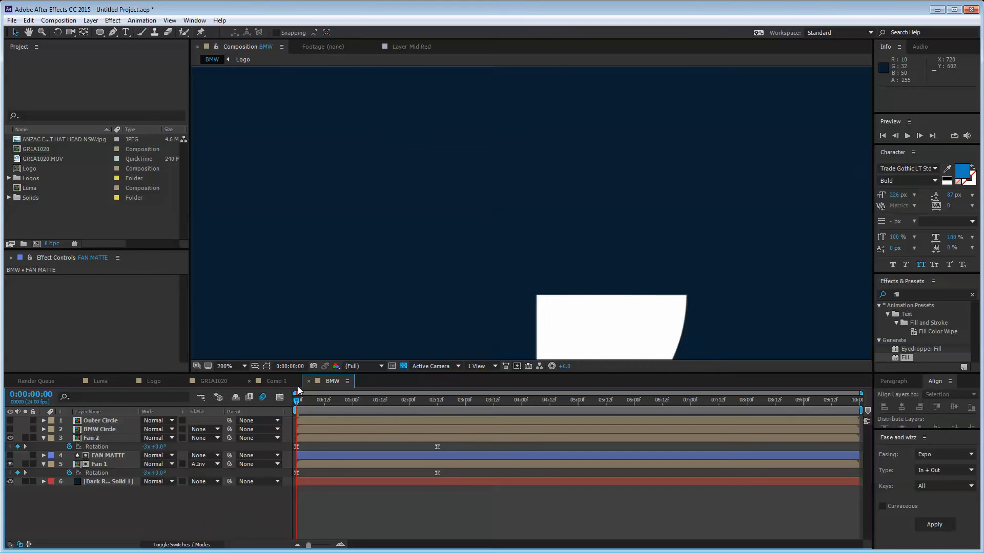
Step: Compare the FAN MATTE shape against frames 9–12 and end the layer at frame 12
left_click_drag(298, 403, 325, 403)
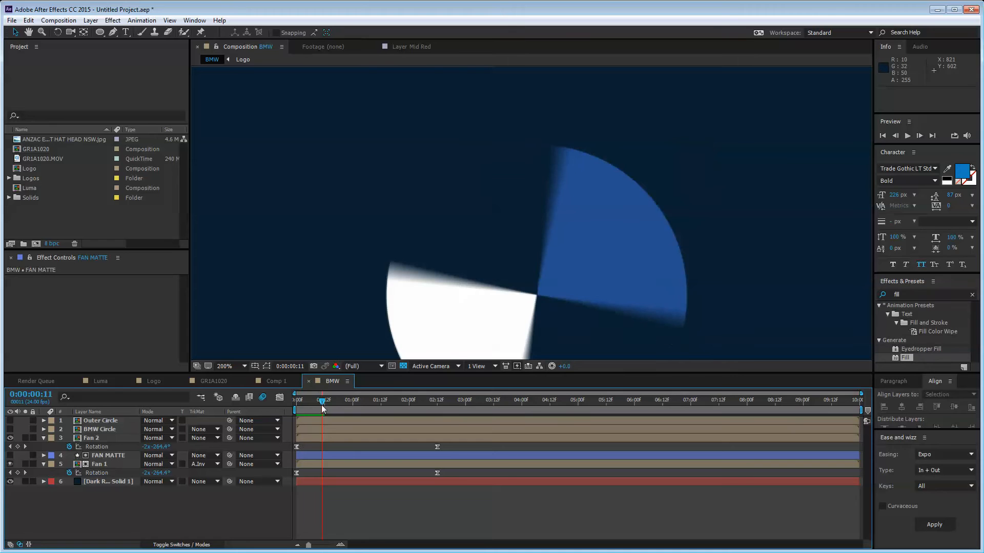
left_click_drag(323, 403, 315, 404)
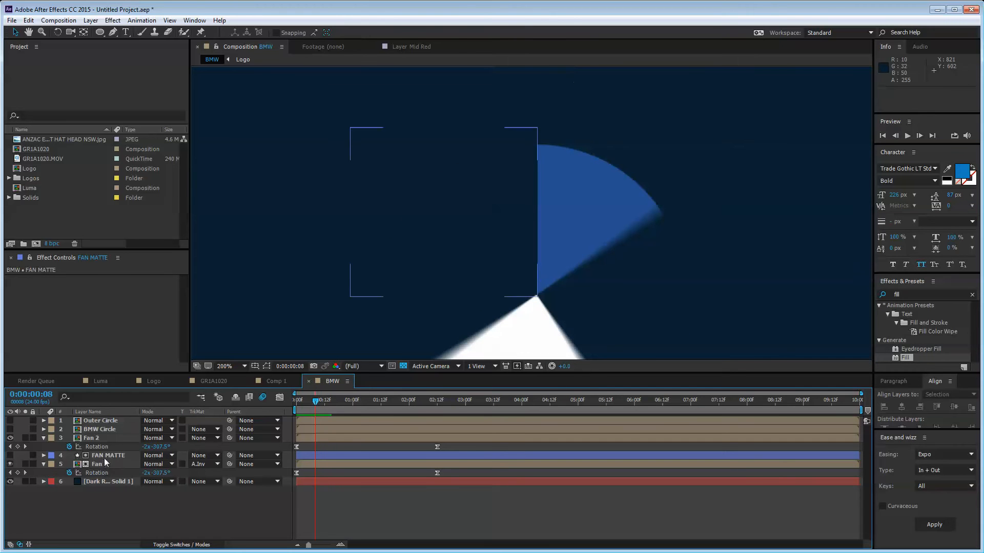
left_click(49, 458)
left_click(10, 455)
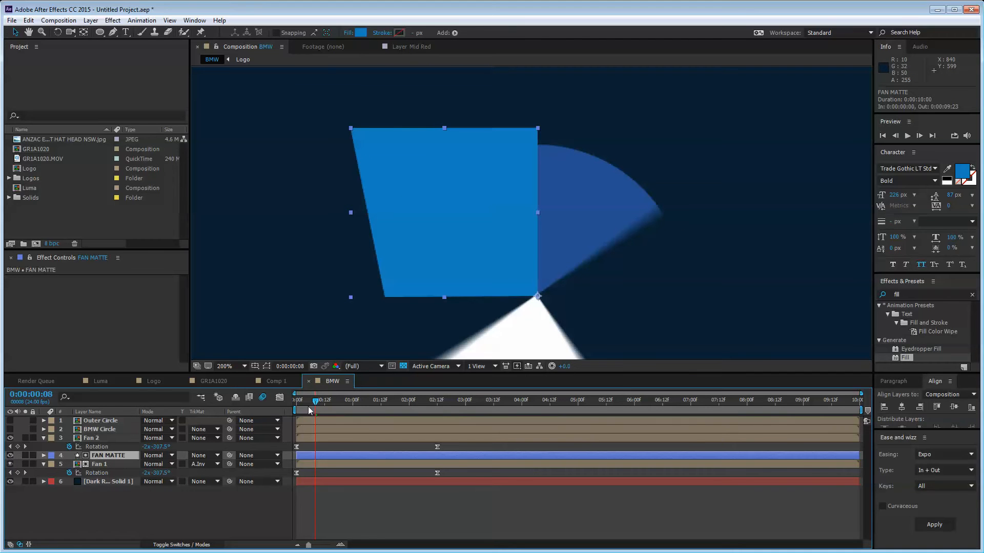
left_click_drag(316, 401, 323, 404)
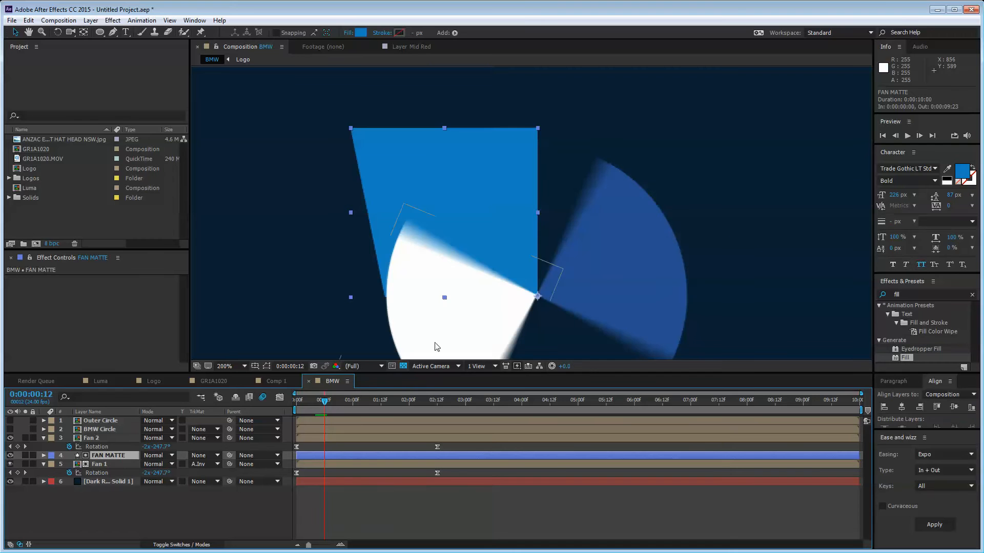
left_click(10, 456)
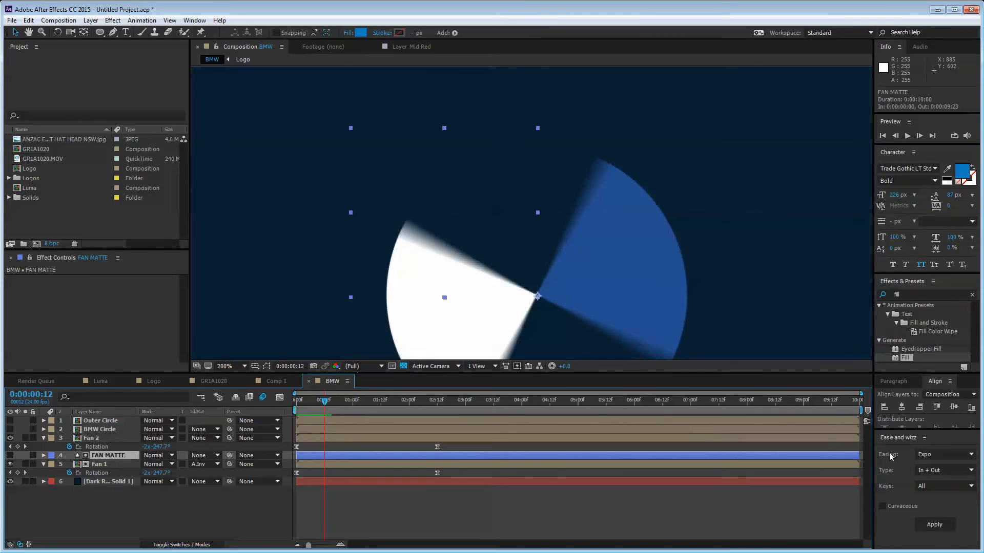
left_click_drag(862, 456, 327, 461)
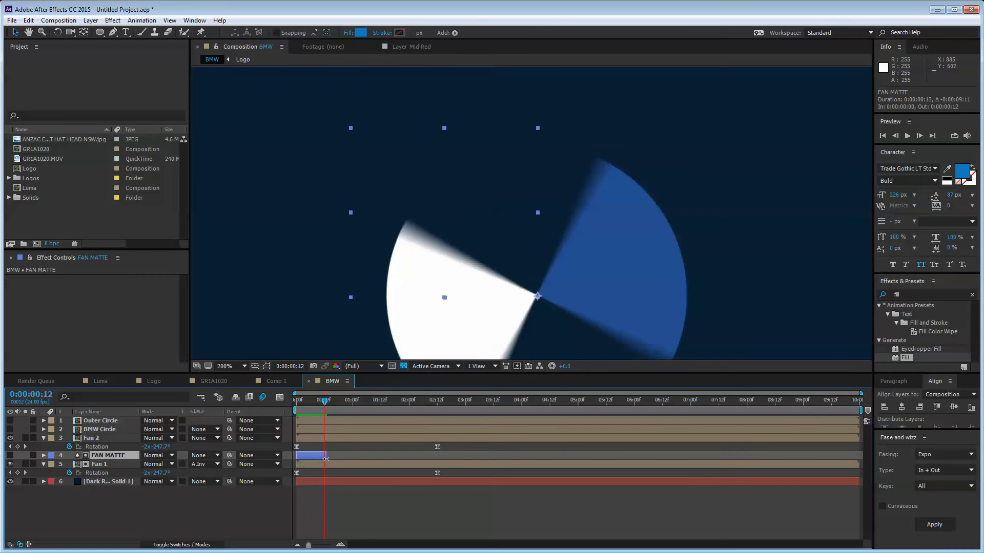
Step: Retrim FAN MATTE, try extending it to 0:00:01:23, then shorten it back to about frame 13
key("ctrl+z")
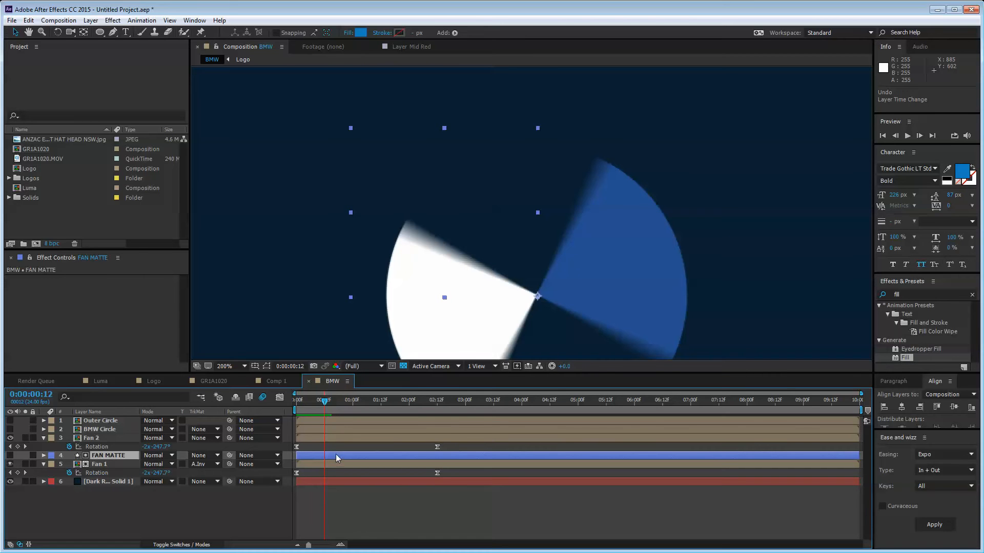
key("alt+bracketright")
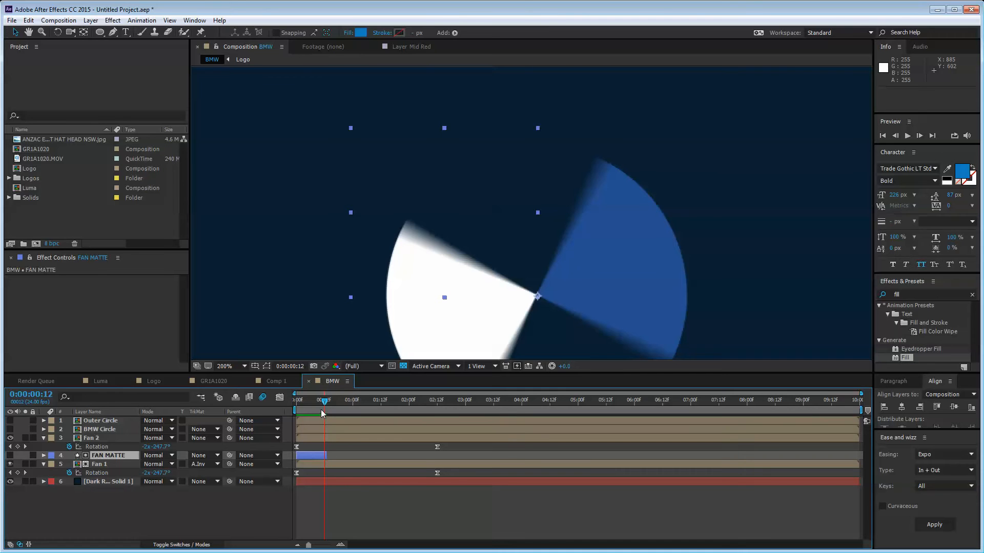
left_click_drag(324, 402, 350, 405)
left_click_drag(326, 455, 408, 454)
mouse_move(343, 403)
left_mouse_down()
mouse_move(327, 404)
mouse_move(369, 404)
mouse_move(342, 405)
left_mouse_up()
left_click_drag(409, 455, 327, 455)
left_click(368, 472)
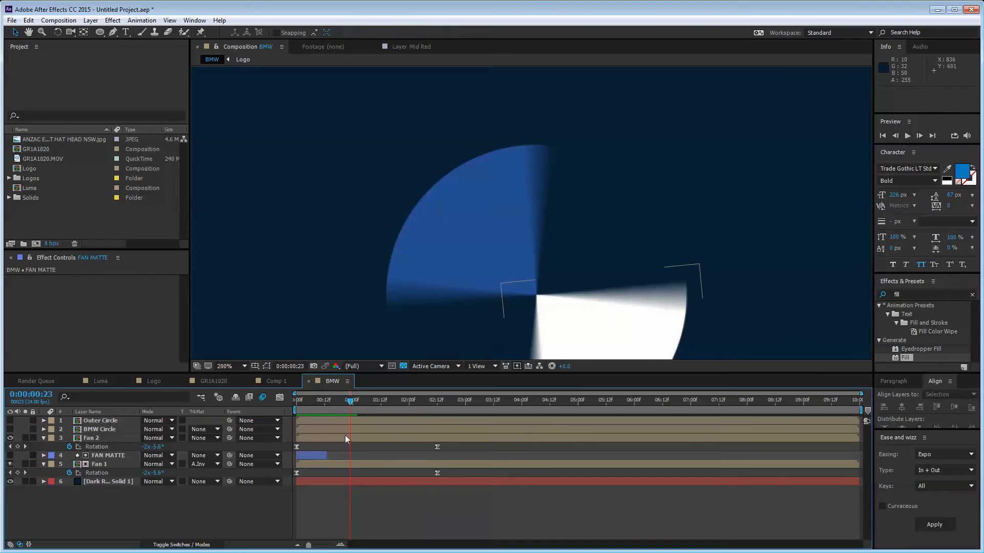
mouse_move(331, 405)
left_mouse_down()
mouse_move(312, 402)
mouse_move(362, 405)
mouse_move(341, 404)
left_mouse_up()
scroll(380, 306, "down", 2)
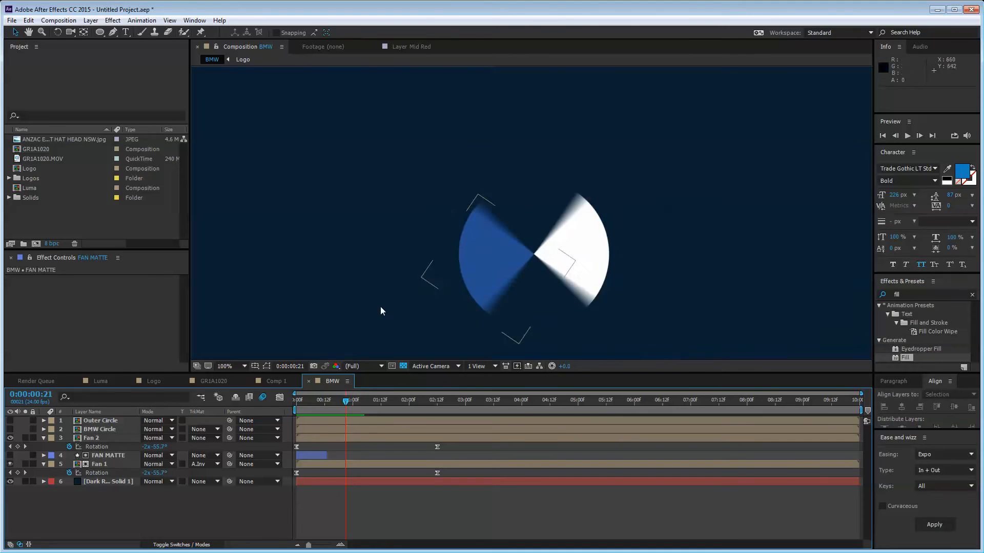
Step: Go to frame 0 and zoom and pan the viewer onto the white Fan 2 quarter
key("Home")
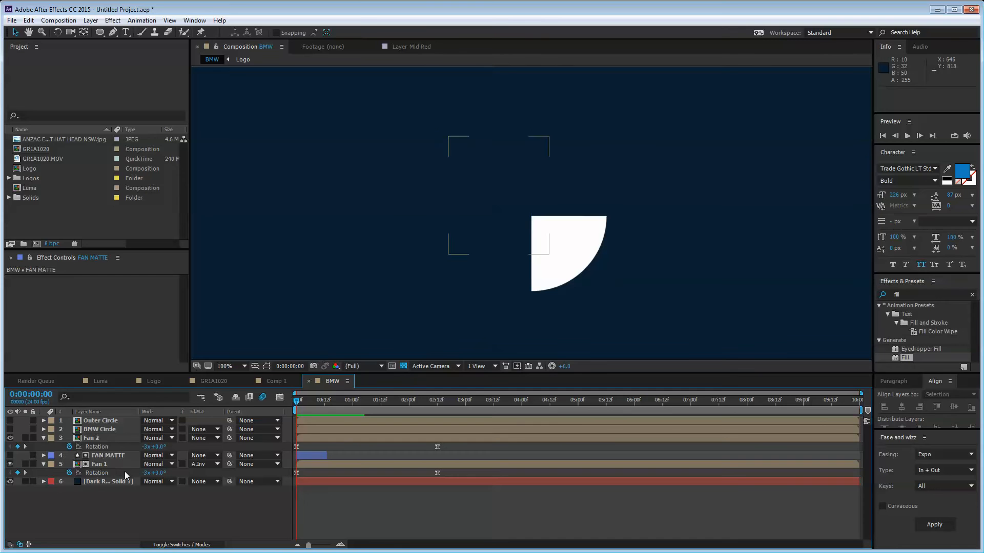
left_click(106, 439)
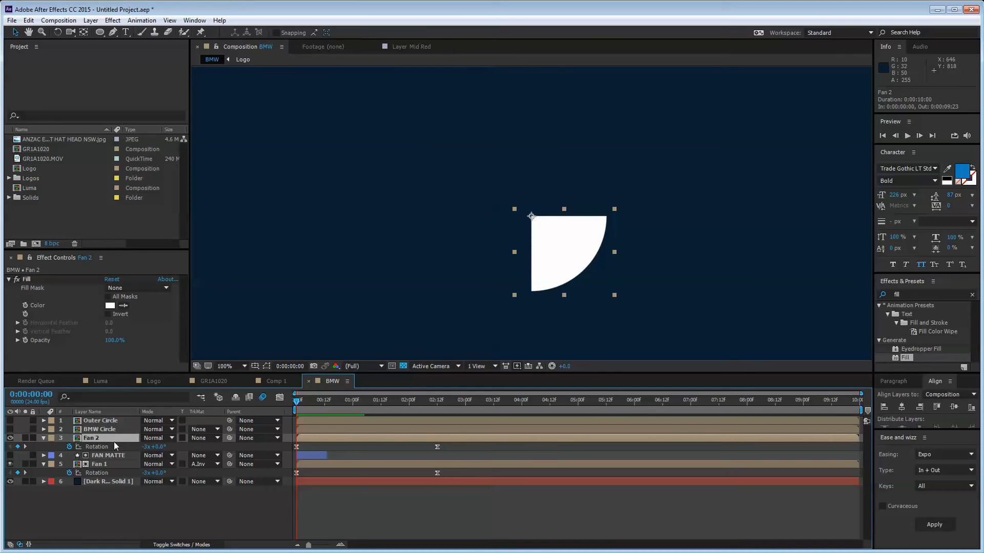
key("g")
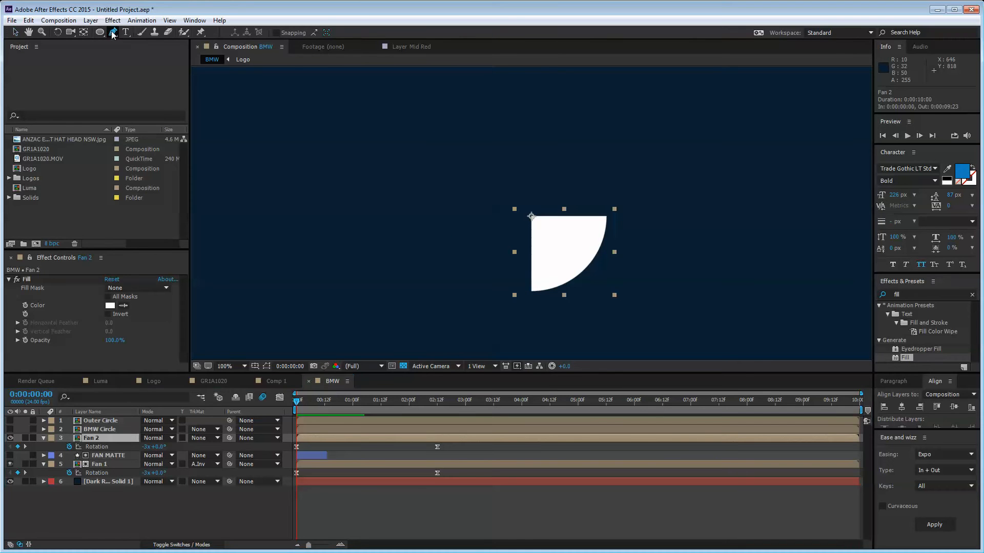
left_click(107, 523)
key("h")
key("period")
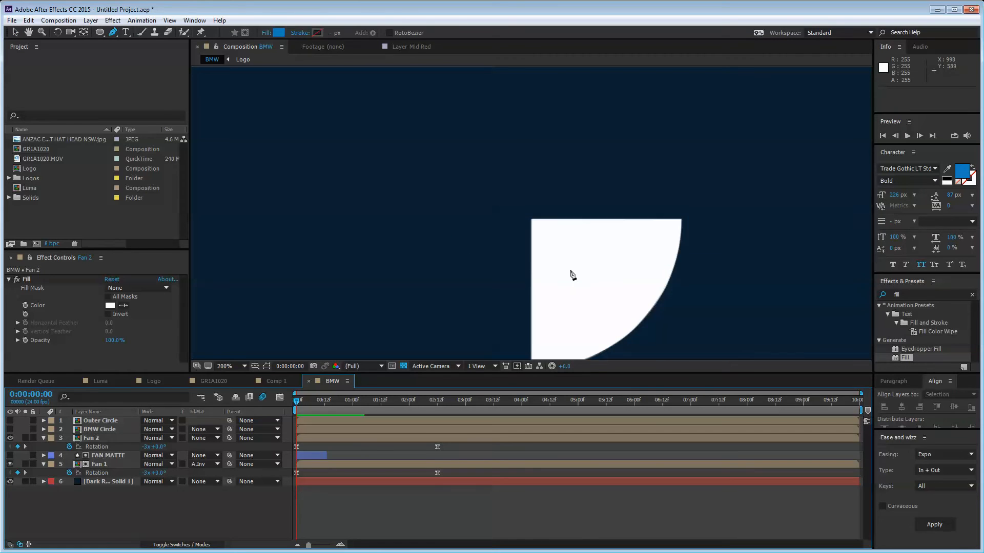
key("period")
left_click_drag(537, 310, 485, 239)
key("g")
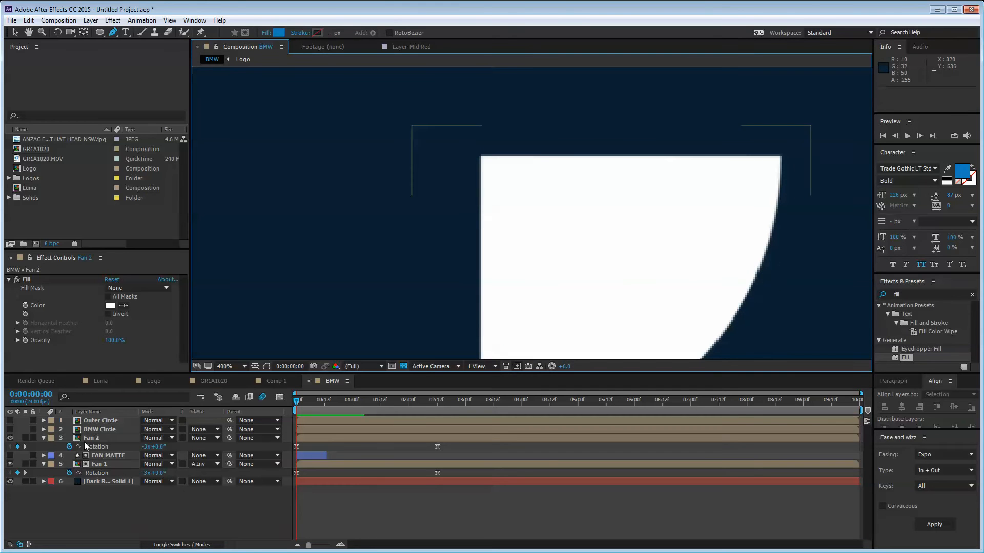
left_click(101, 441)
key("F2")
left_click(95, 518)
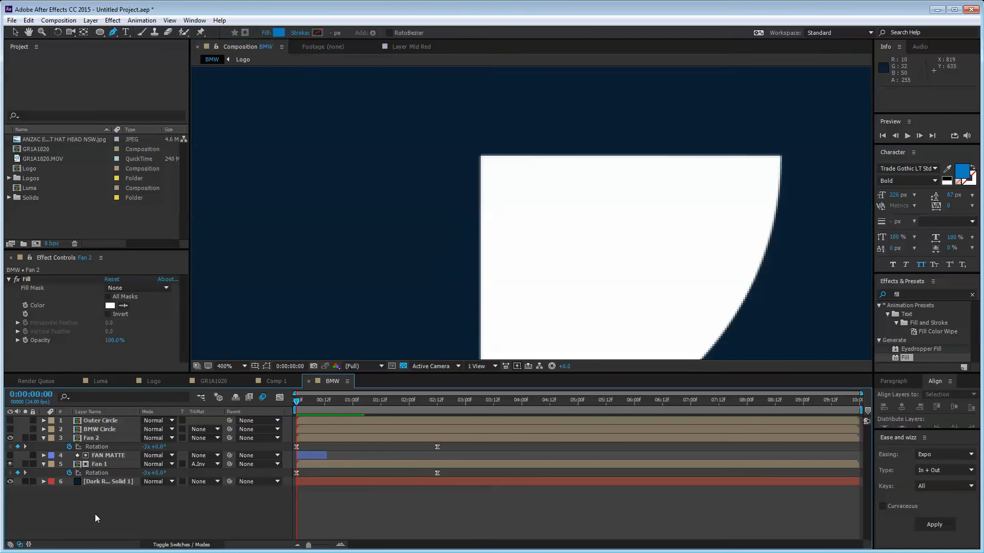
scroll(518, 180, "up", 1)
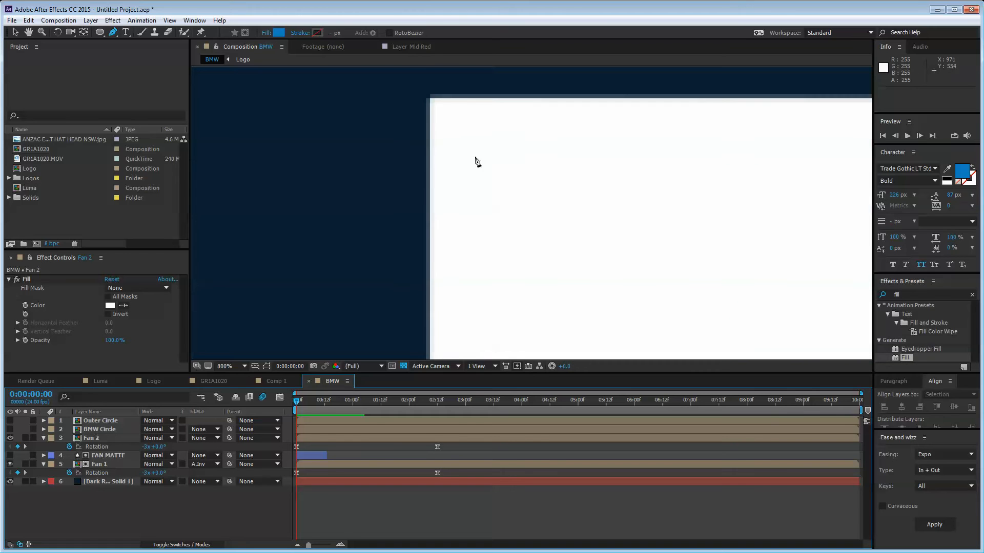
left_click_drag(475, 161, 479, 222)
Step: Pen-draw a closed four-corner blue shape around the white fan quarter
key("g")
left_click(446, 195)
key("comma")
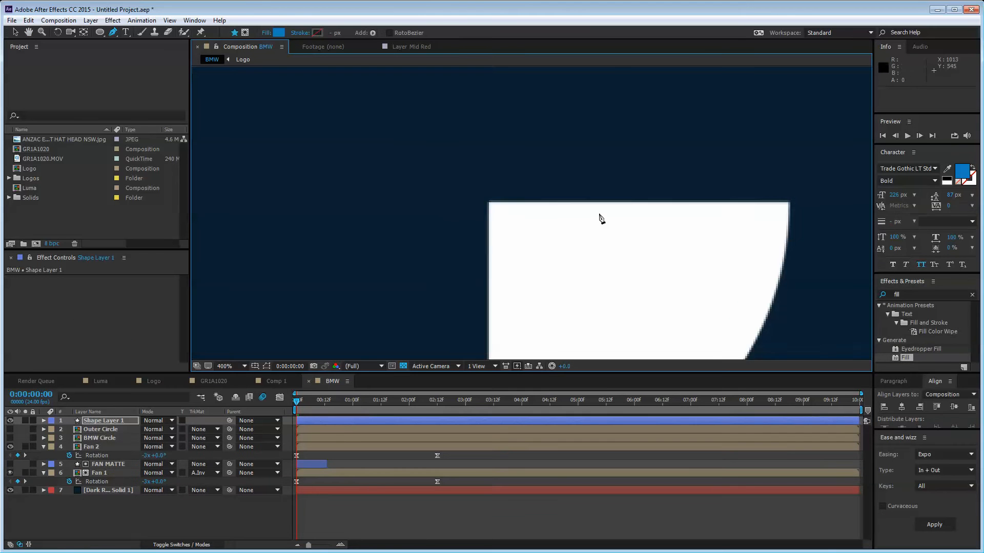
left_click(708, 207)
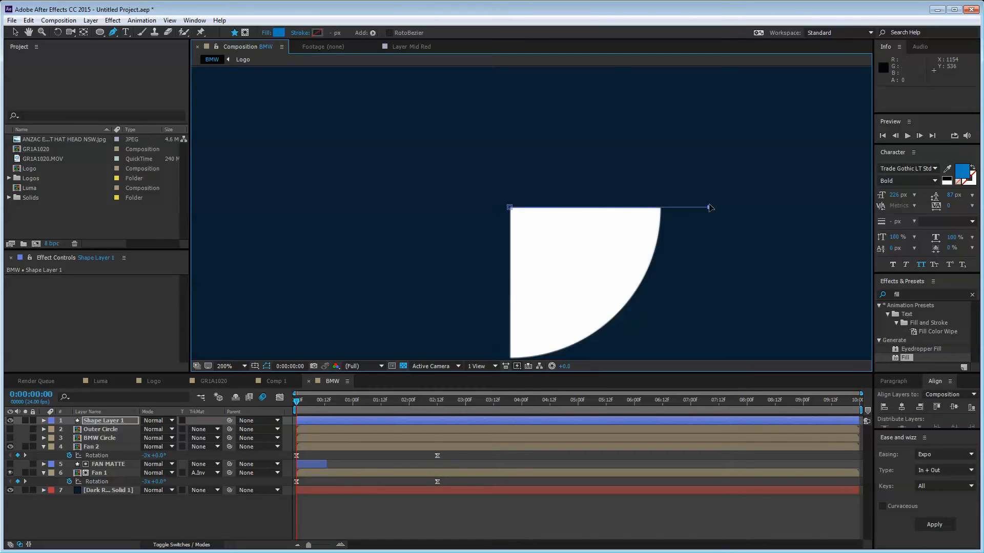
key("h")
left_click_drag(673, 280, 659, 224)
key("g")
left_click(678, 347)
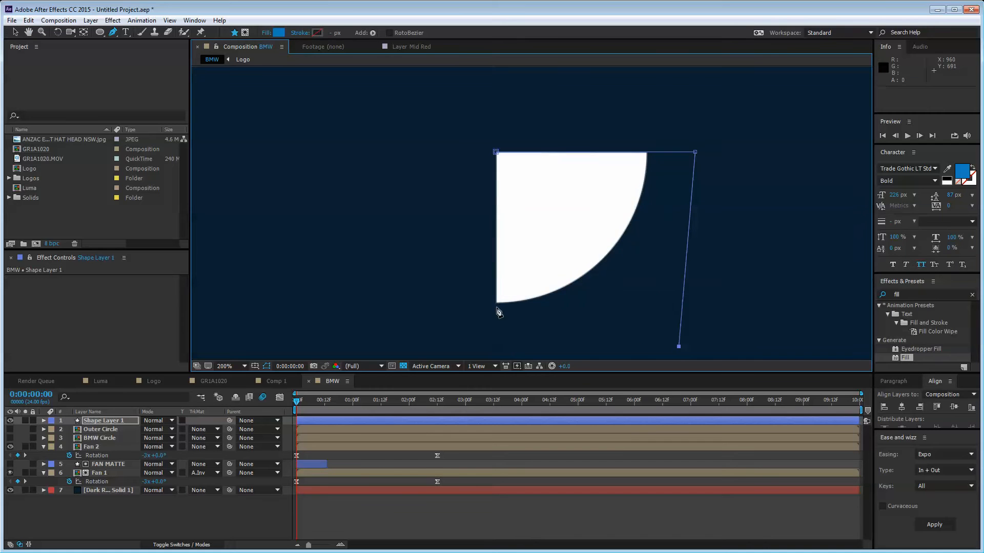
key("ctrl+z")
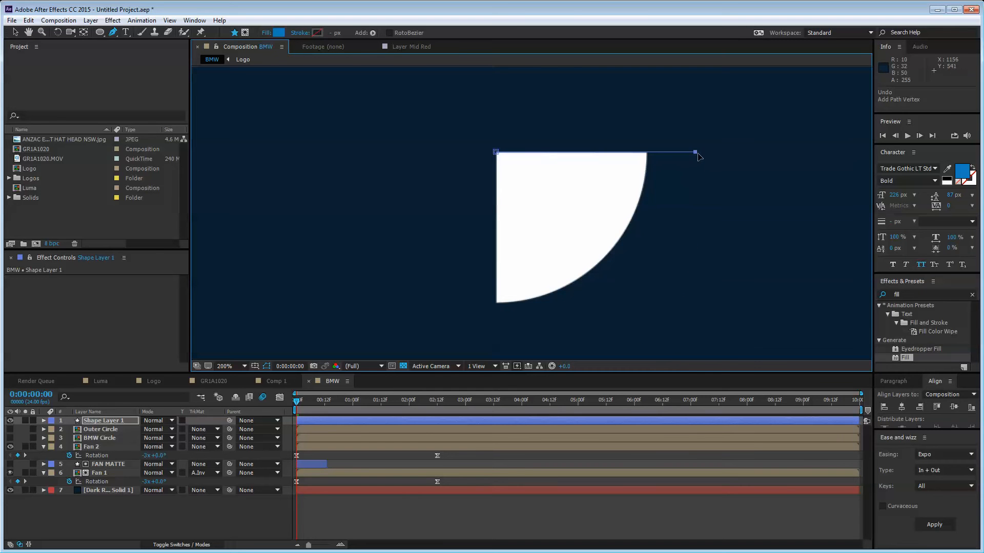
left_click(691, 344)
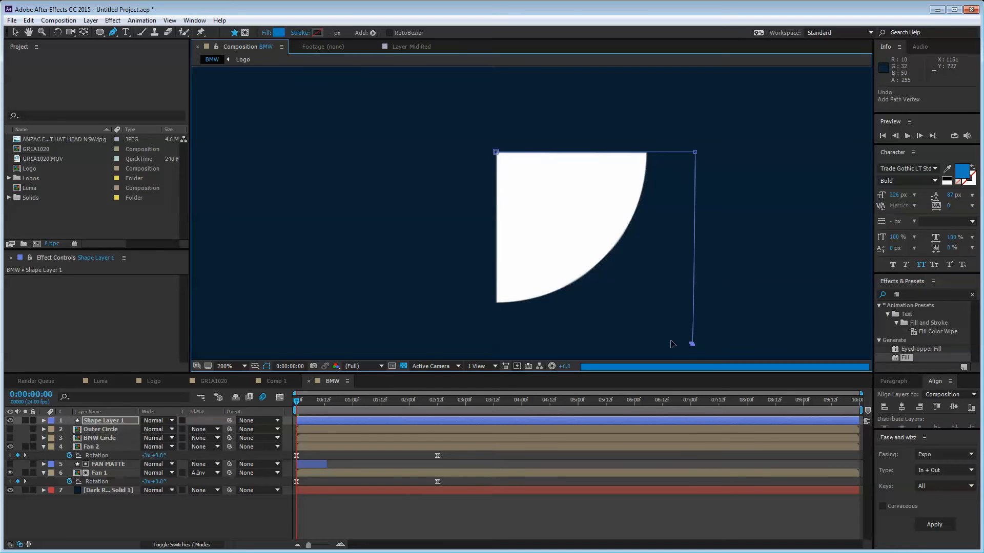
left_click(495, 310)
left_click(496, 152)
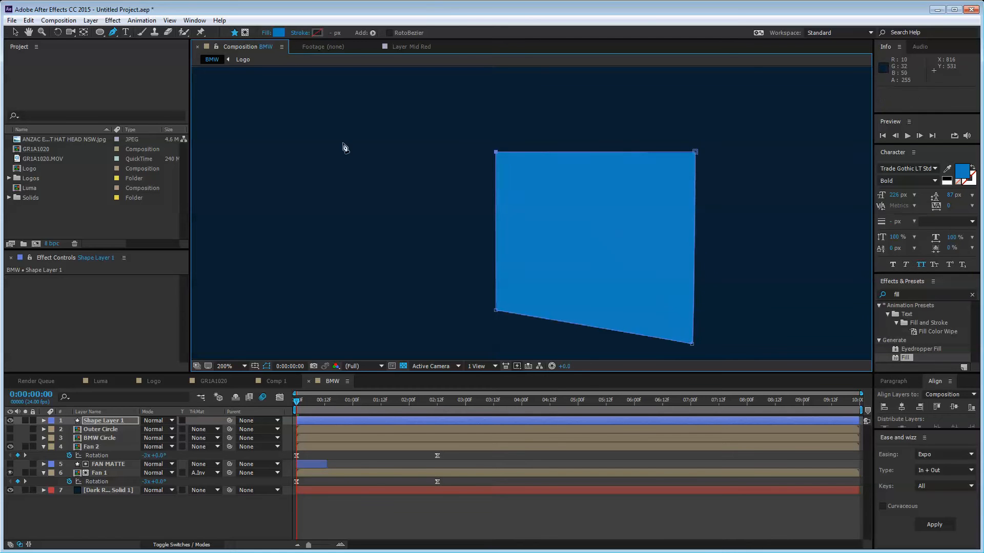
left_click(15, 32)
Step: Move Shape Layer 1 above Fan 2 and make it Fan 2's Alpha Inverted Matte
left_click_drag(110, 421, 108, 442)
left_click(202, 447)
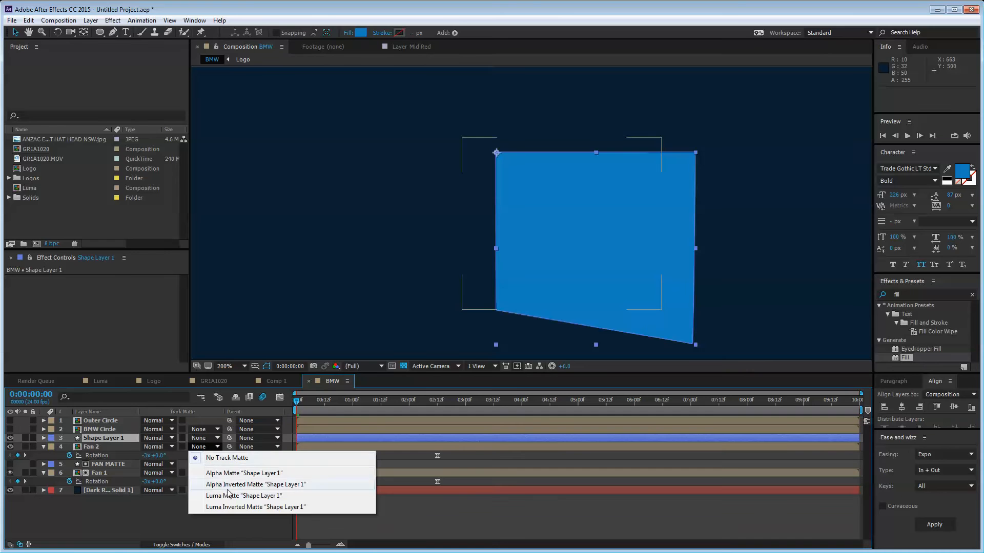
left_click(229, 468)
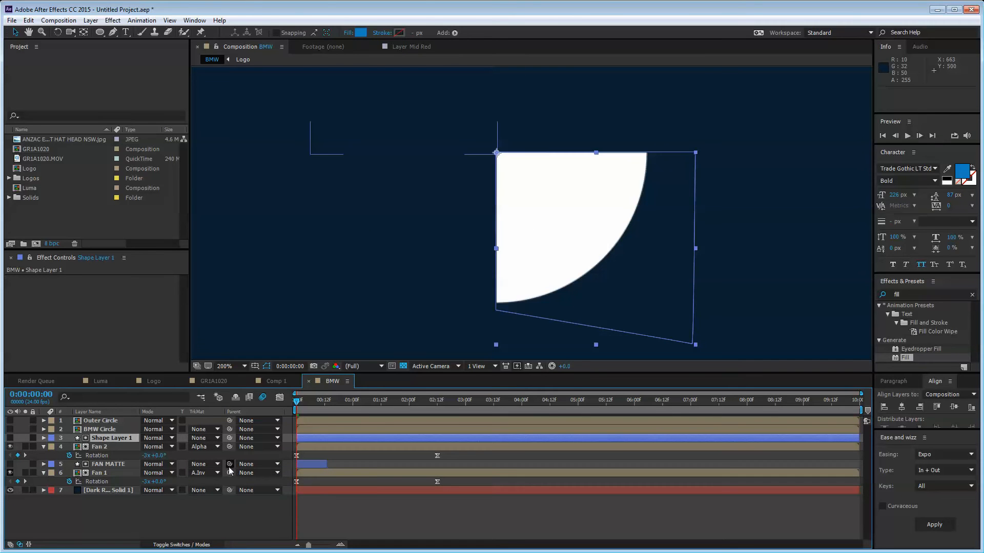
left_click(203, 472)
left_click(217, 485)
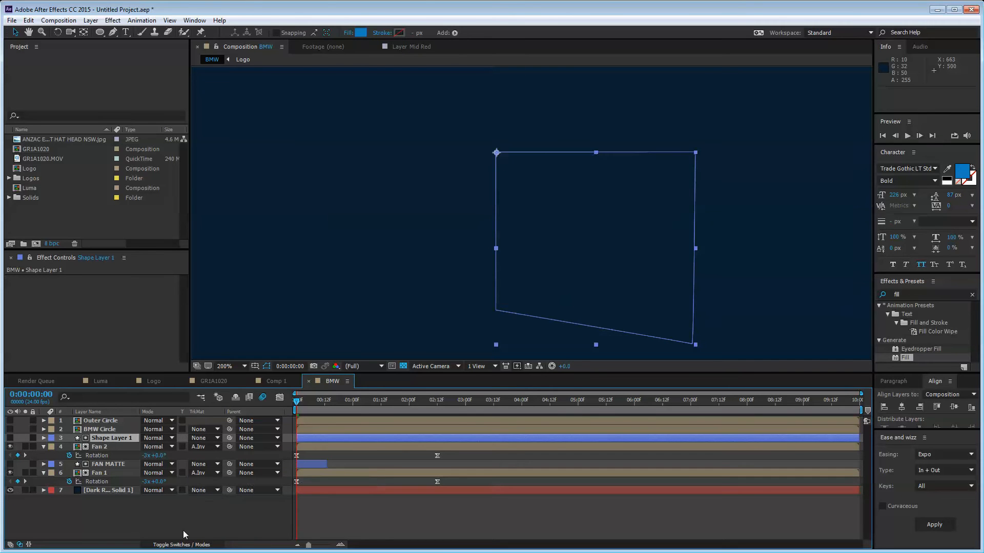
Step: Preview the spin's first frames, nudge the matte shape up one pixel, and toggle Region of Interest
left_click(113, 444)
left_click(113, 439)
left_click(194, 505)
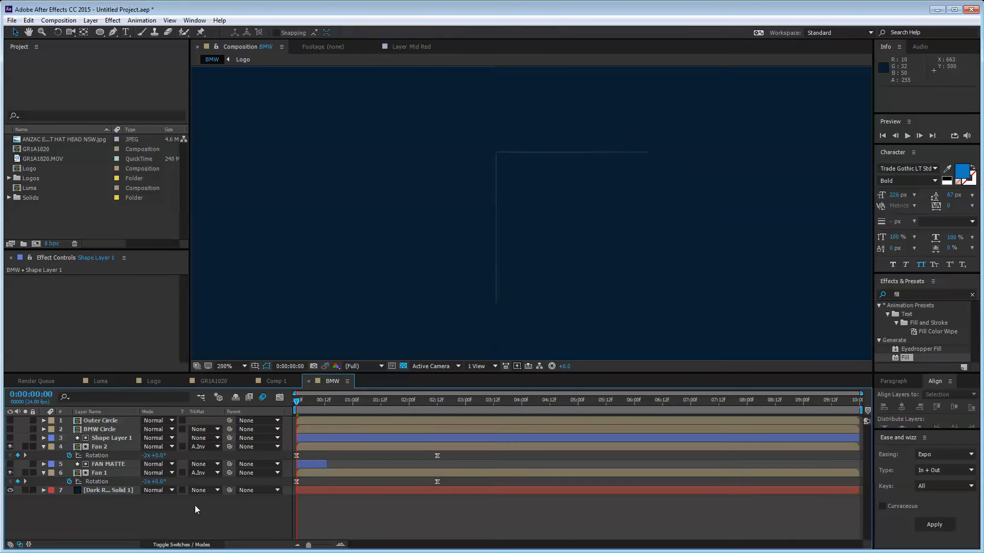
mouse_move(295, 403)
left_mouse_down()
mouse_move(325, 407)
mouse_move(294, 408)
left_mouse_up()
left_click(118, 438)
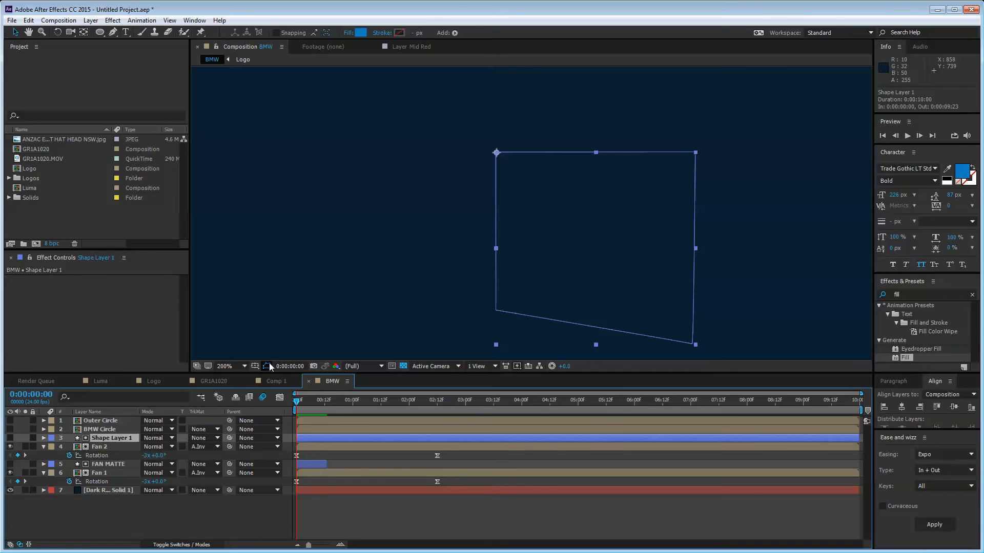
left_click(204, 518)
left_click(111, 439)
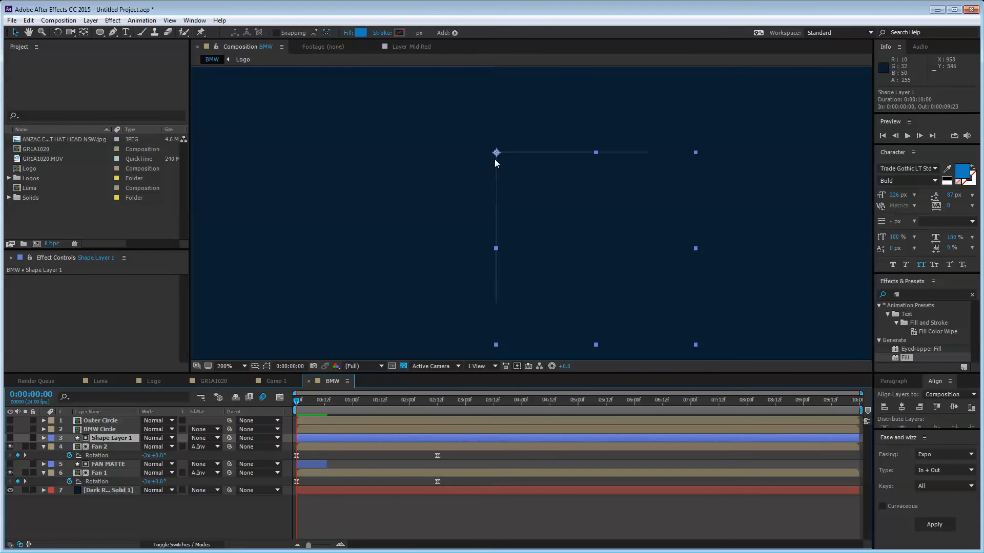
left_click_drag(496, 244, 496, 244)
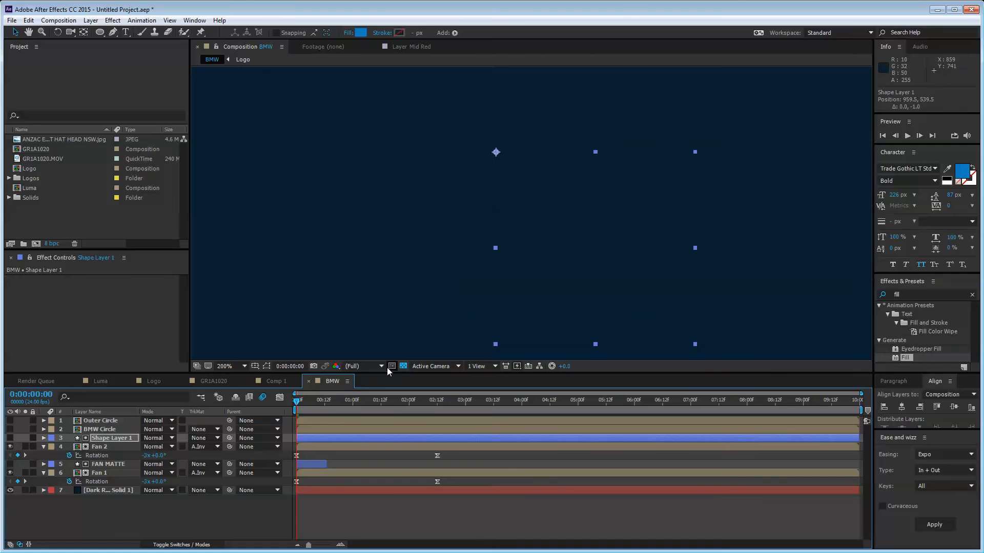
left_click(210, 526)
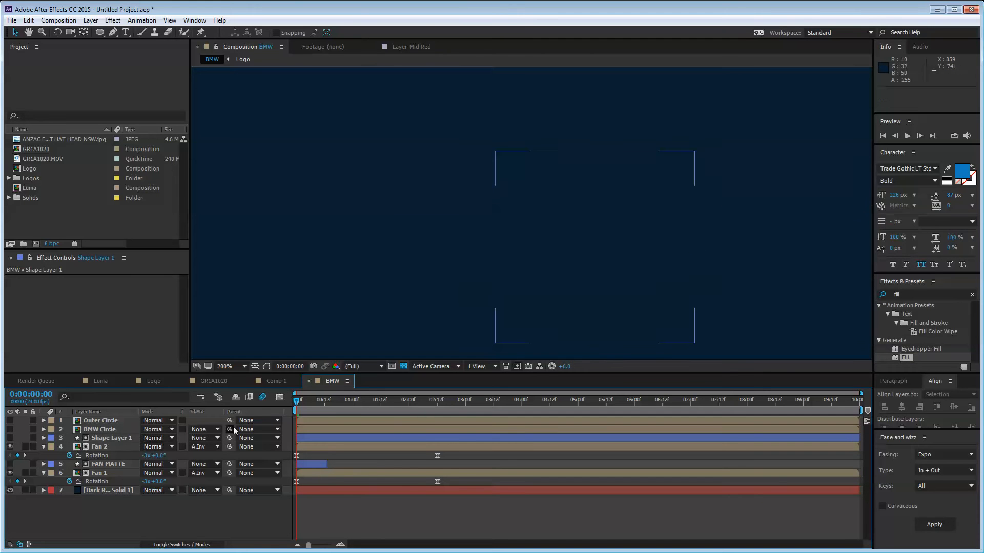
left_click(267, 367)
left_click(115, 439)
left_click(100, 447)
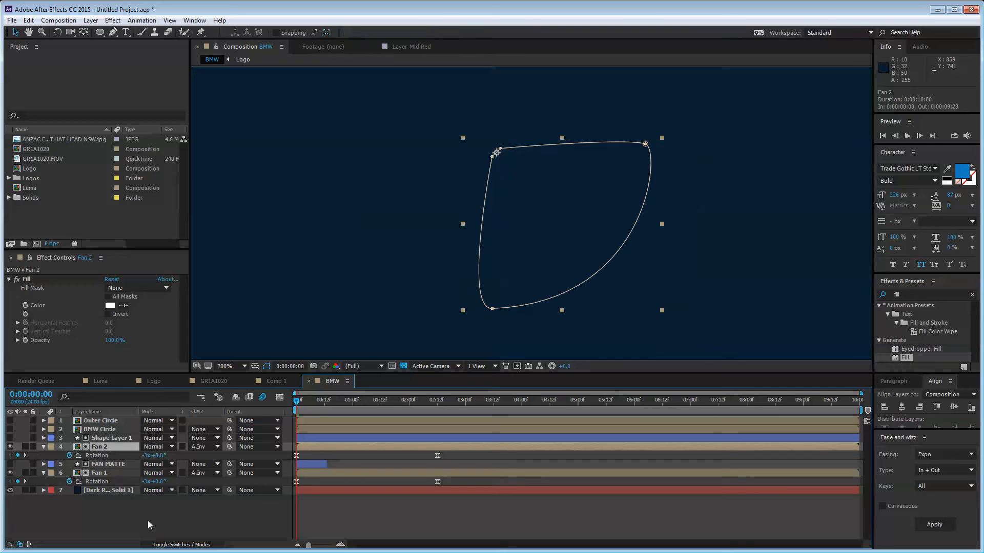
Step: Trim Shape Layer 1 to end at 0:00:00:11, then scrub the fans' rotation back from 0:00:01:22
left_click(148, 522)
left_click_drag(299, 403, 322, 403)
left_click(315, 437)
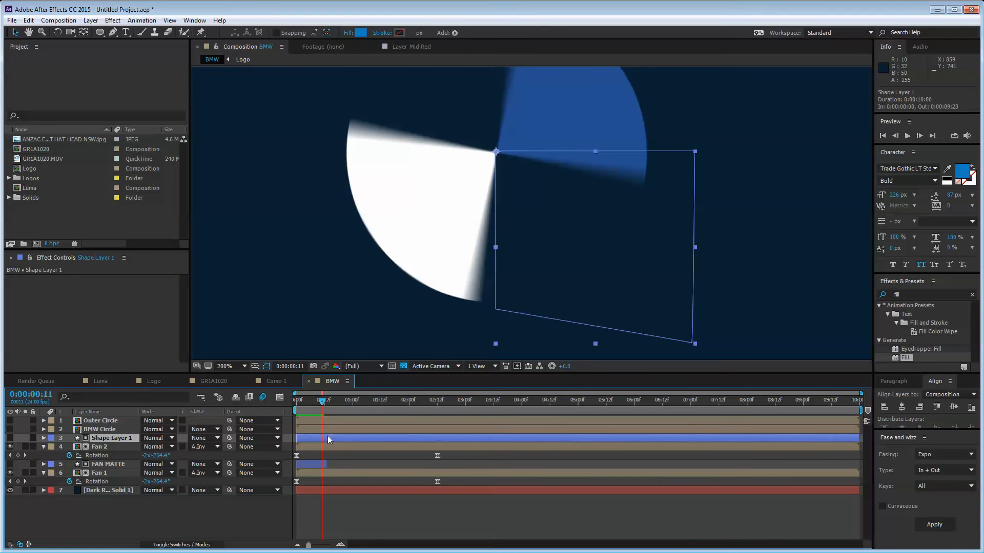
left_click_drag(860, 436, 326, 438)
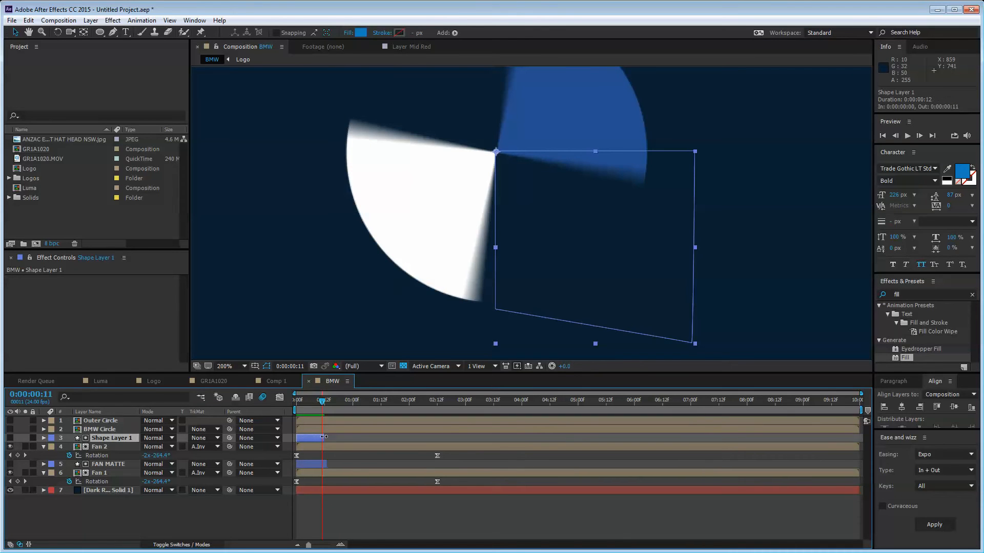
left_click(251, 519)
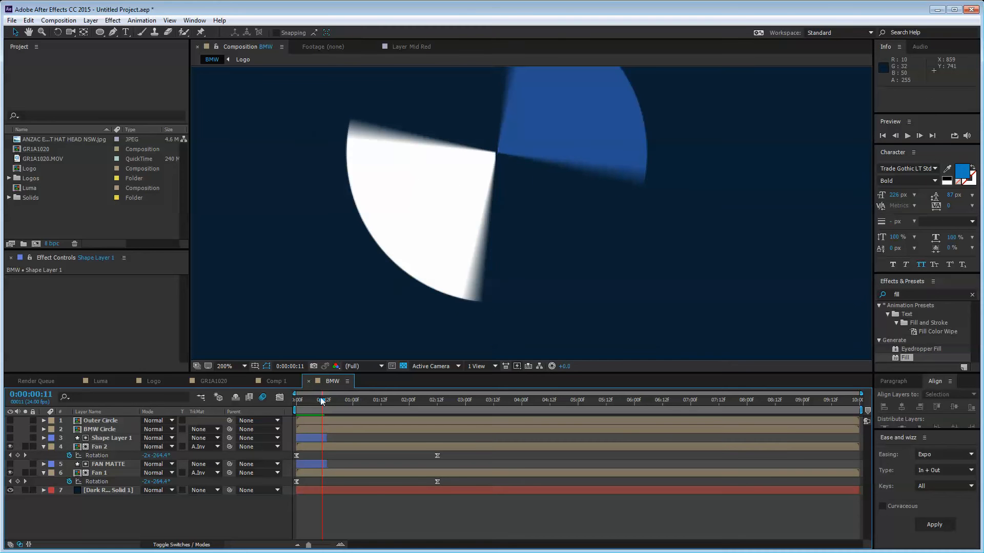
left_click(404, 407)
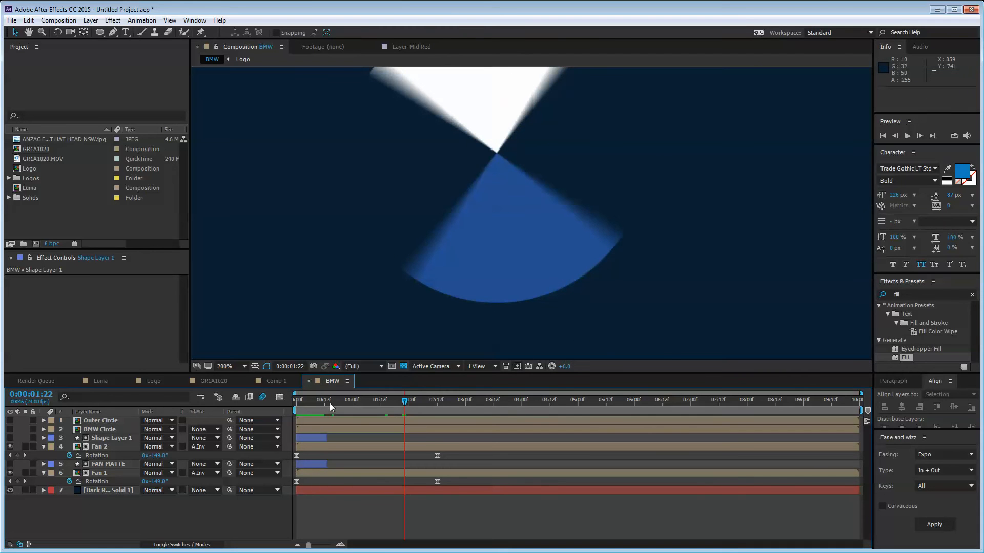
left_click_drag(330, 403, 291, 400)
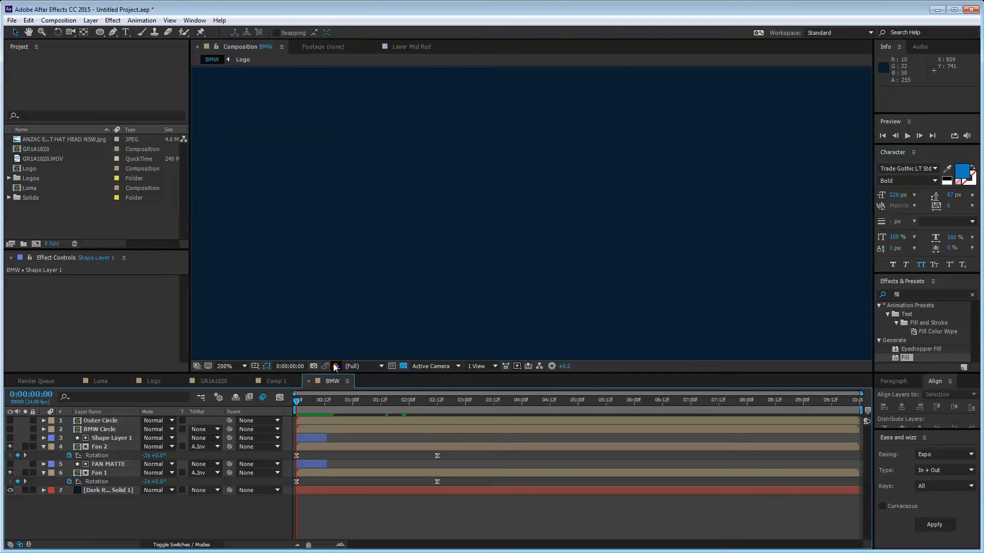
left_click(237, 366)
Step: Preview the fan spin at 50% viewer zoom, then park at 0:00:00:22
left_click(224, 518)
key("space")
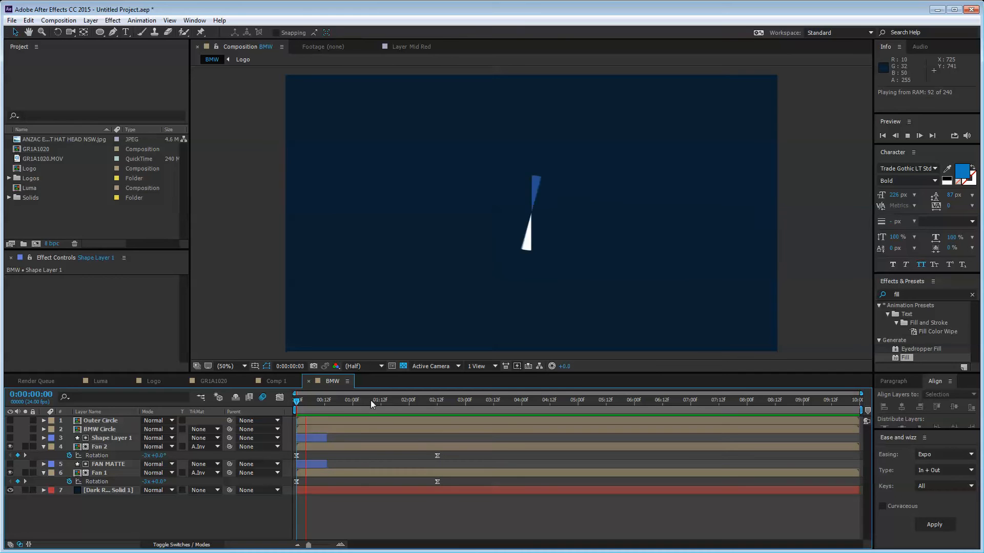
key("space")
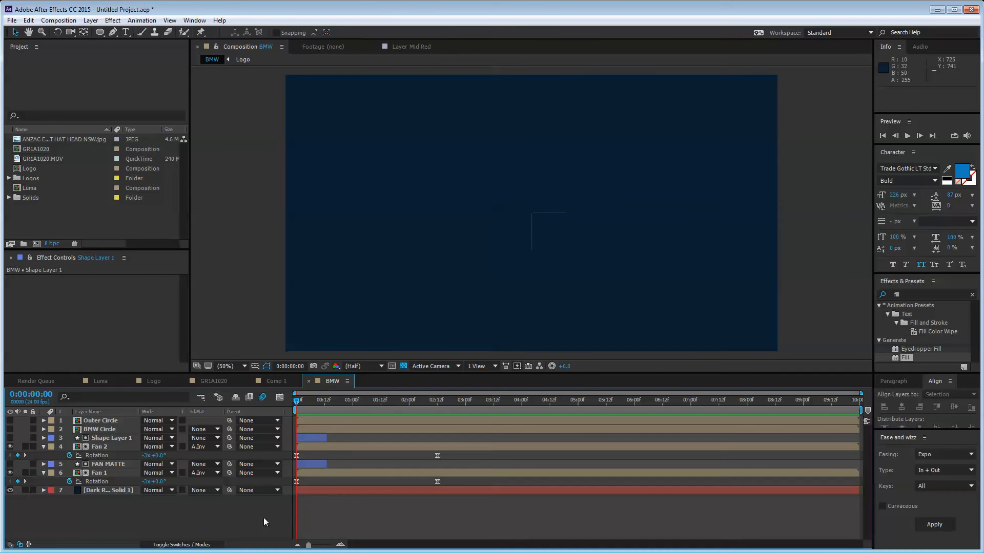
left_click_drag(300, 406, 352, 415)
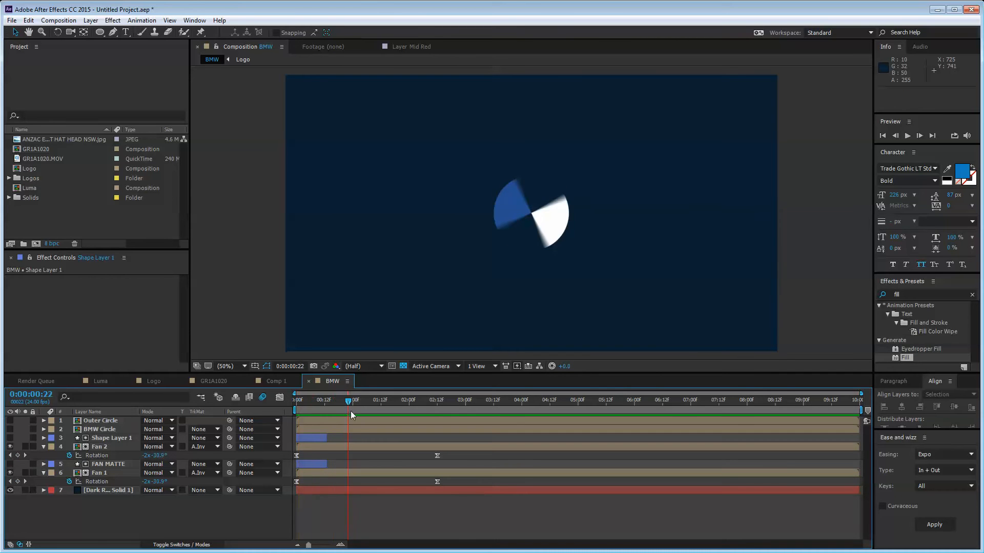
Step: Turn the BMW Circle and Outer Circle layers back on
left_click(87, 429)
left_click(10, 429)
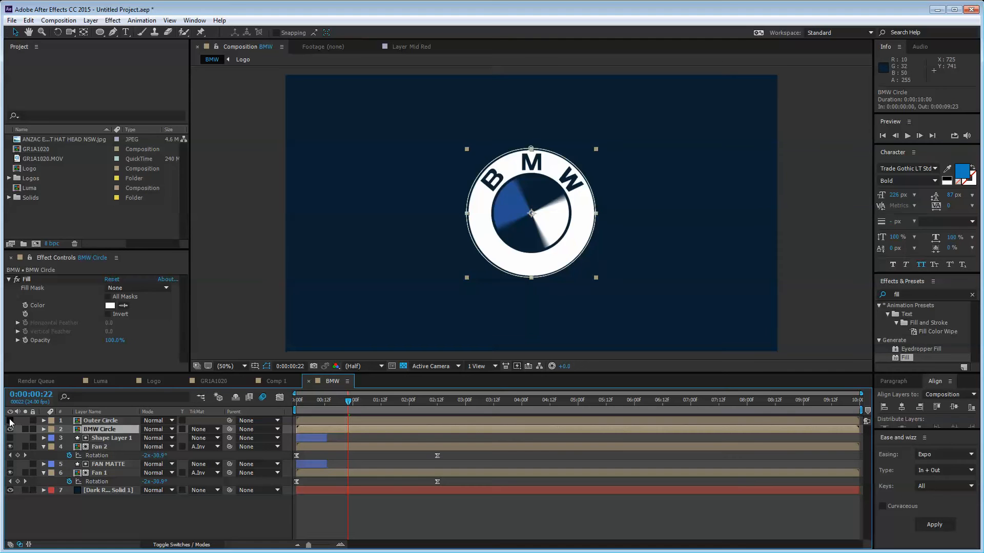
left_click(10, 421)
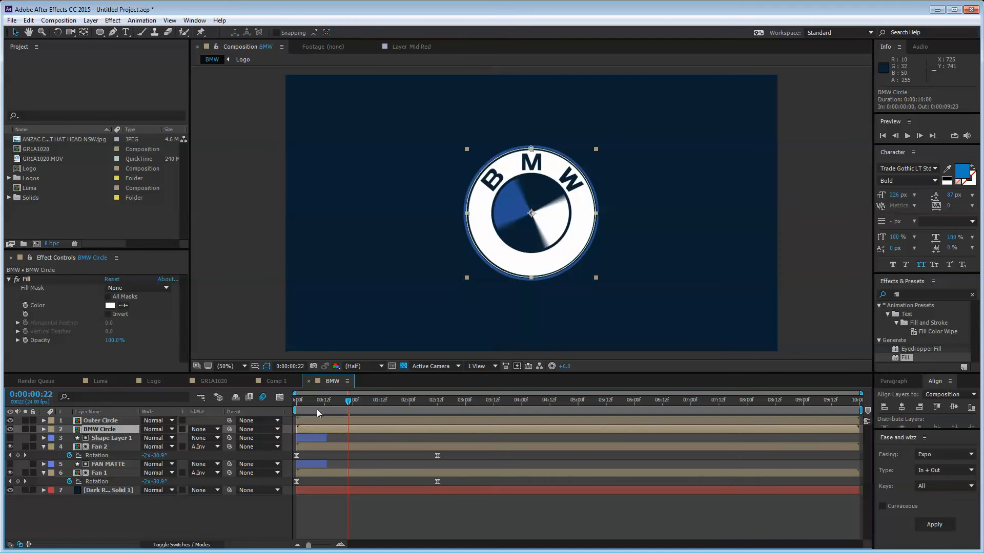
Step: Key Outer Circle and BMW Circle Scale at the first frame and 61% at 0:00:00:20
key("Home")
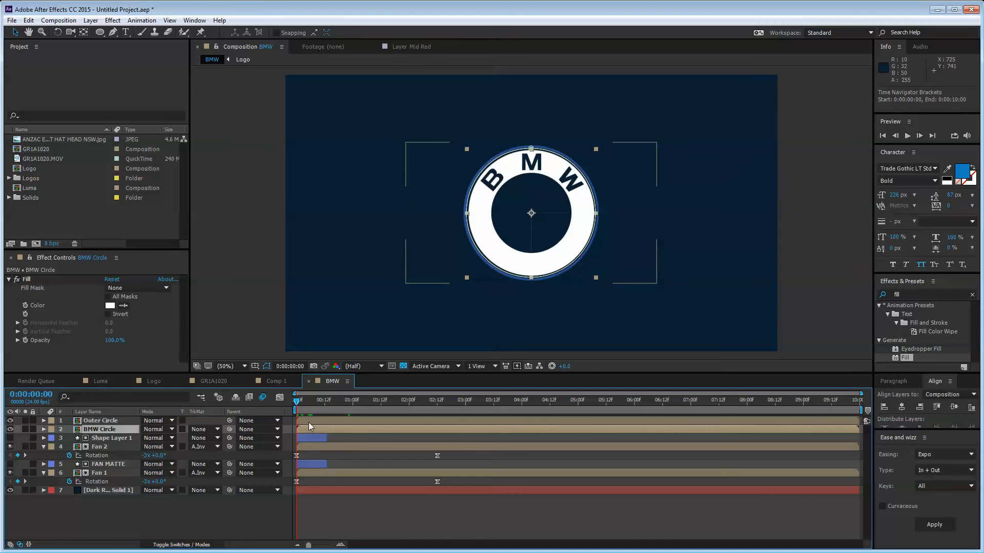
left_click(309, 422, "ctrl")
key("s")
left_click(69, 430)
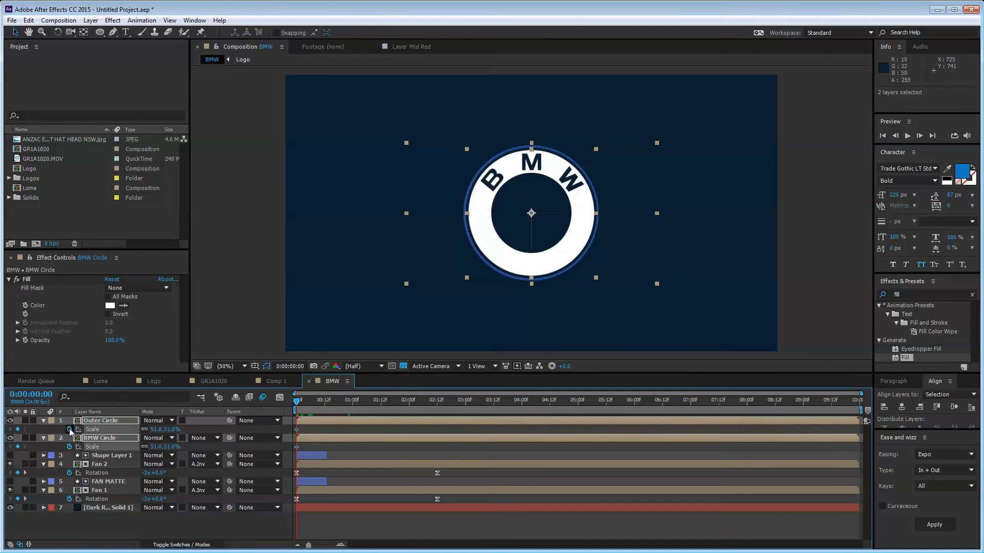
key("space")
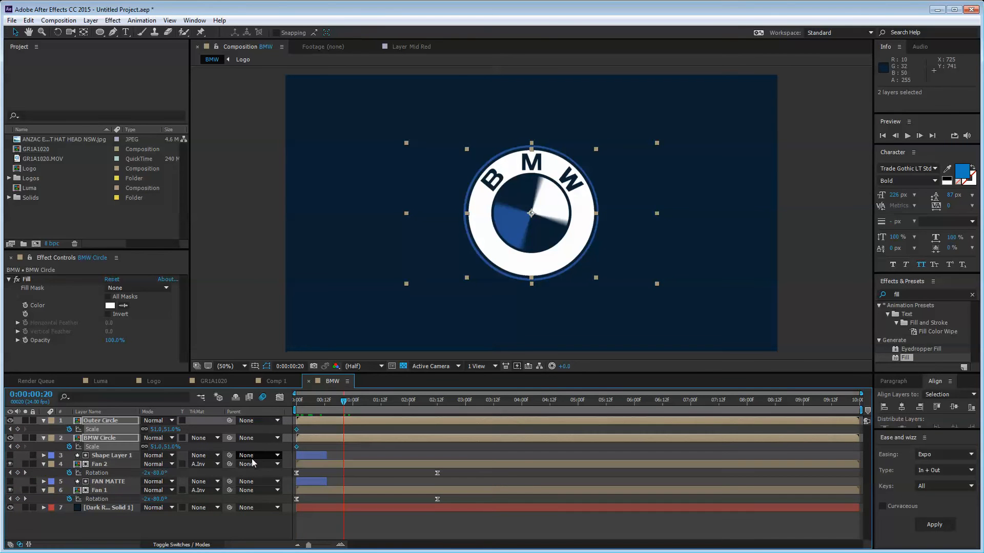
left_click(18, 429)
left_click(17, 446)
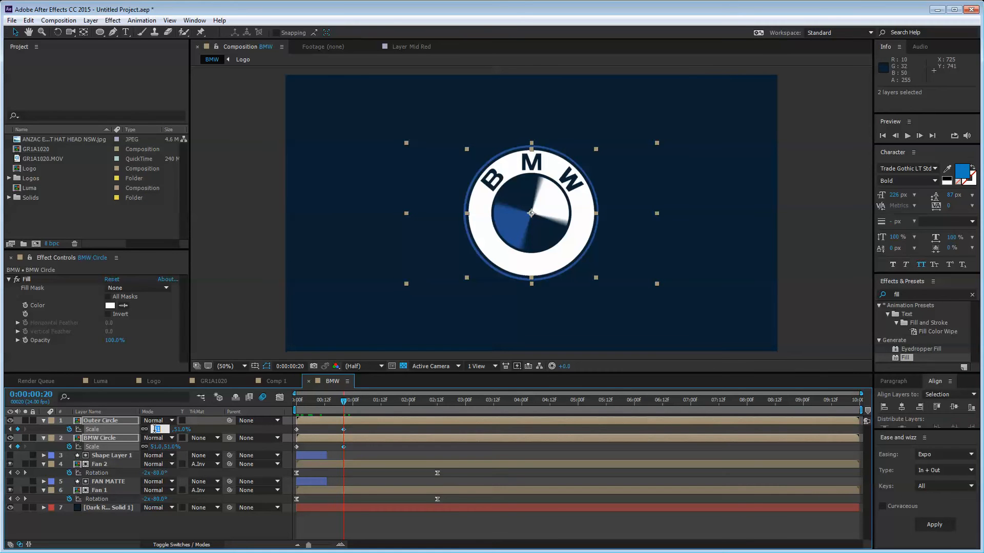
left_click(171, 536)
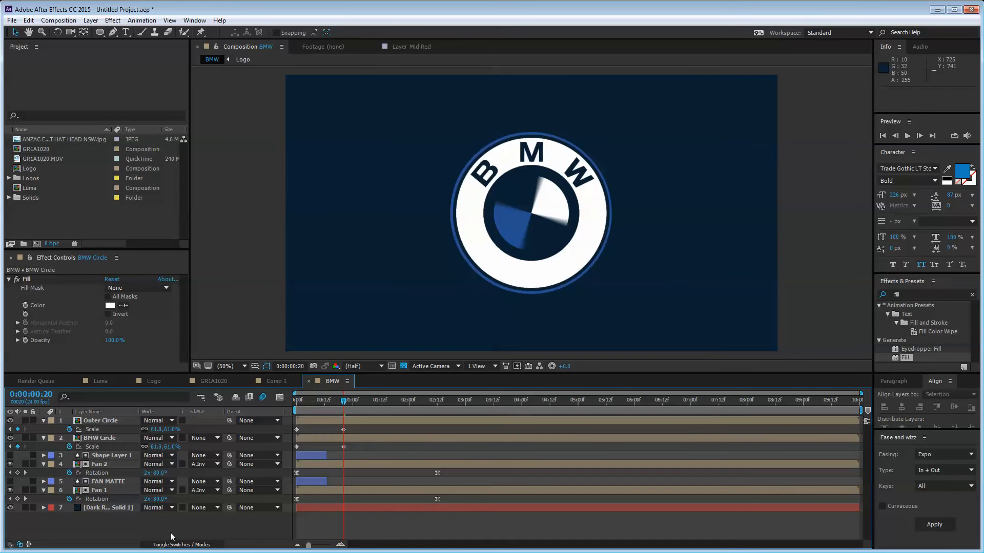
Step: Set both circles' Scale to 51% at 0:00:01:06
key("shift+Page_Down")
key("shift+Page_Down")
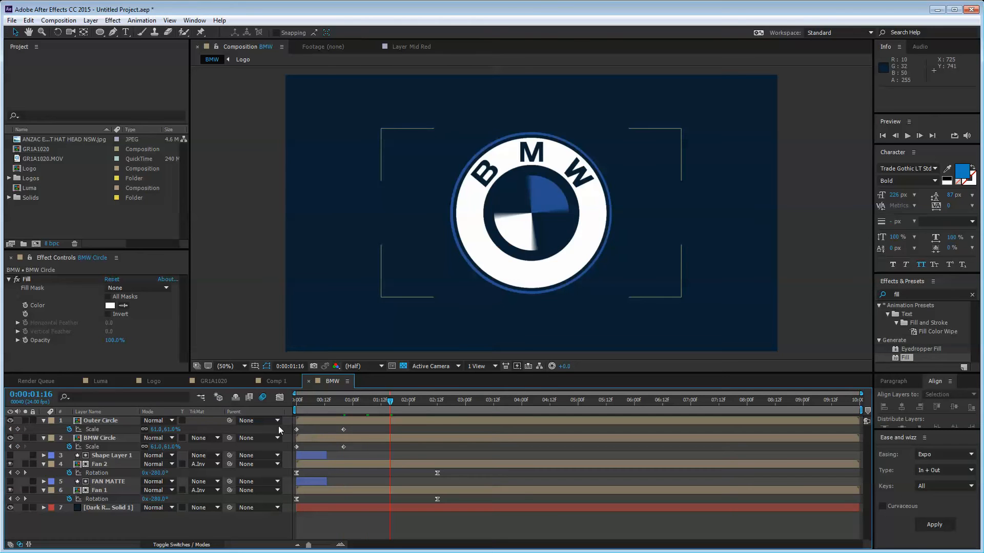
key("shift+Page_Up")
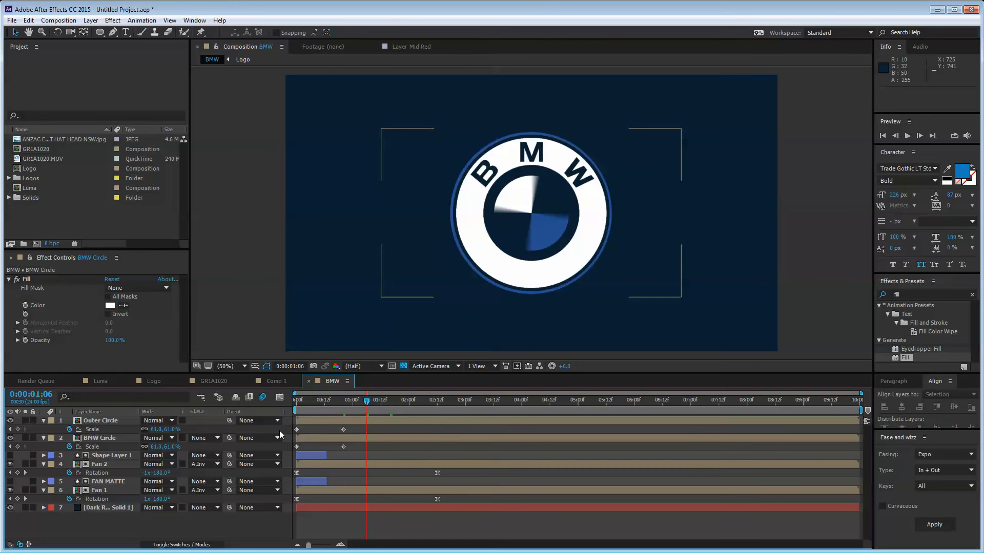
left_click(158, 429)
type("51")
key("Return")
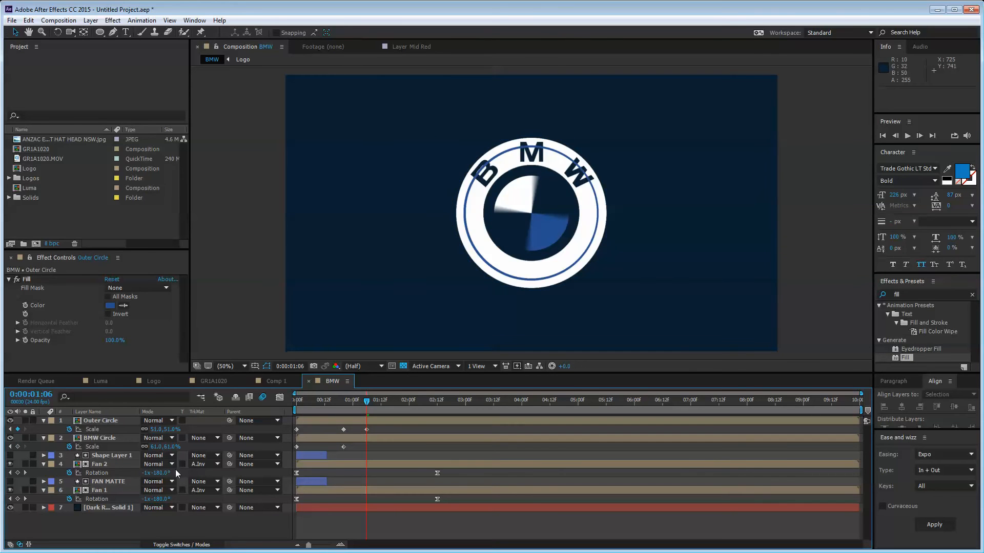
left_click(160, 447)
type("51")
key("Return")
Step: Set both circles' starting Scale to 0% on the first frame
key("Home")
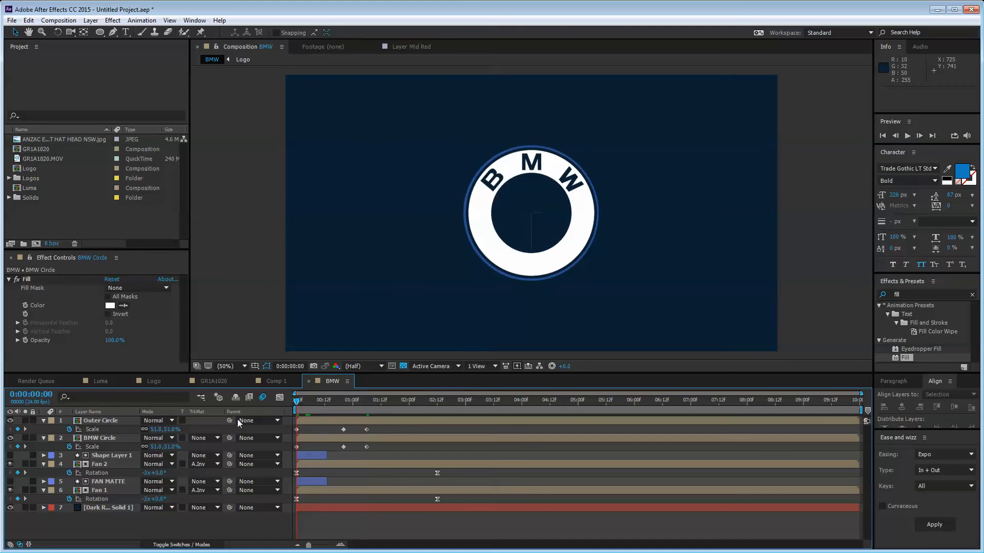
left_click(155, 429)
type("0")
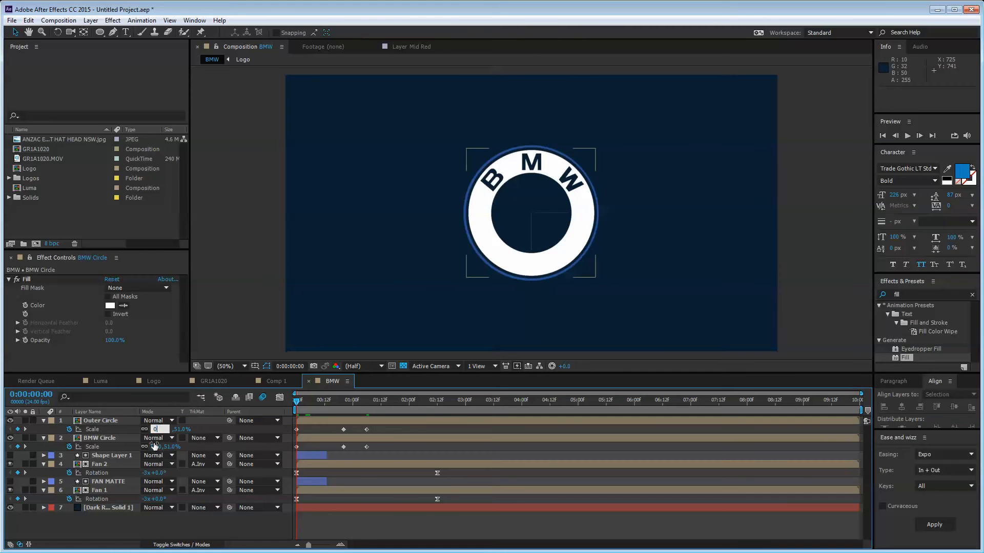
key("Return")
left_click(156, 447)
type("0")
key("Return")
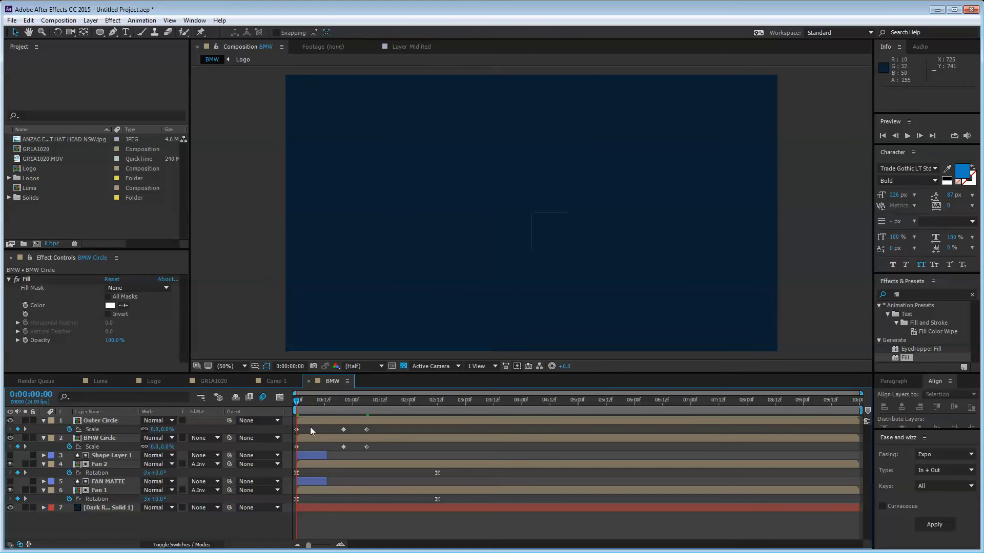
Step: Select the circles' Scale keyframes to ease them, then scrub to 0:00:01:06 to check
left_click_drag(330, 452, 374, 447)
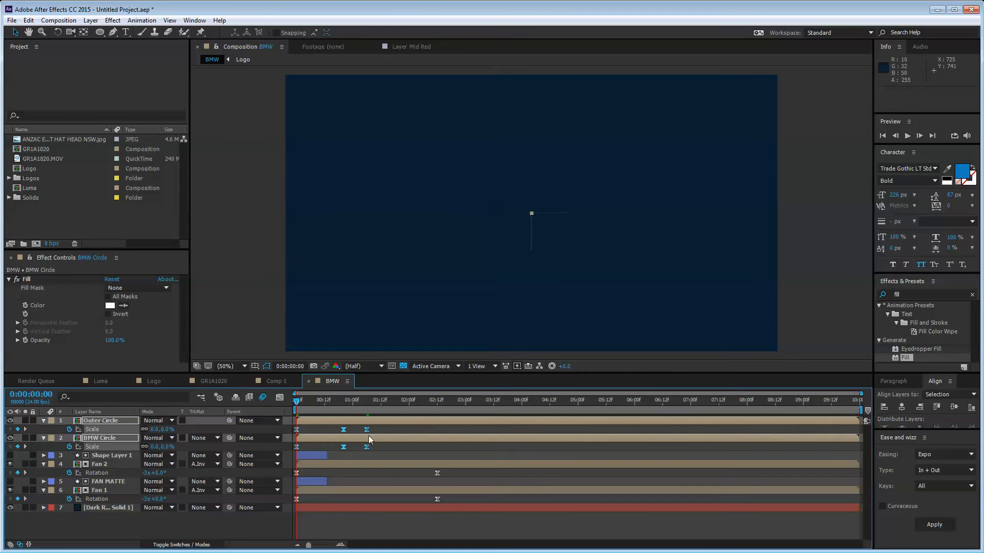
left_click(382, 430)
left_click_drag(301, 404, 325, 419)
Step: Limit the work area to about two seconds, hide Fan 1, and preview the animation
left_click_drag(858, 408, 401, 408)
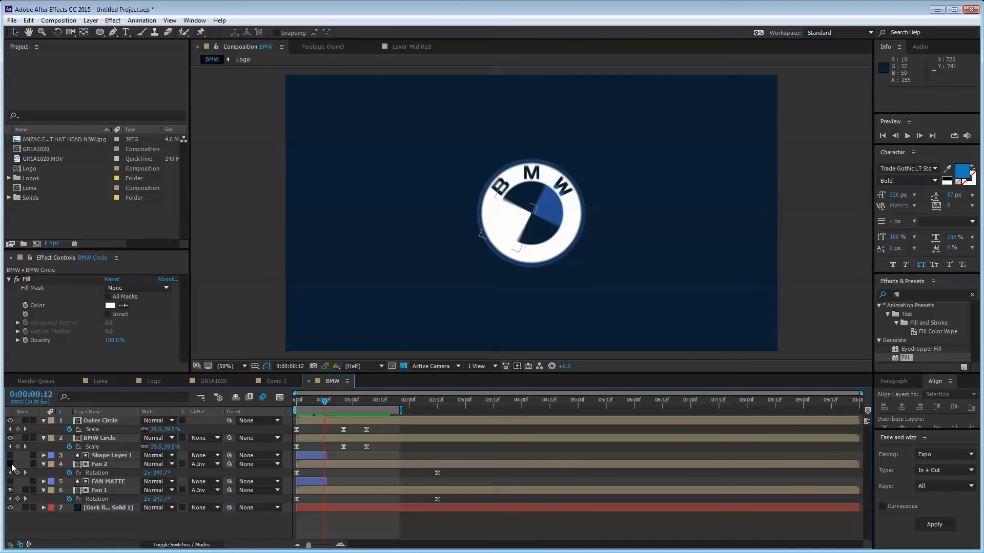
left_click(10, 490)
key("space")
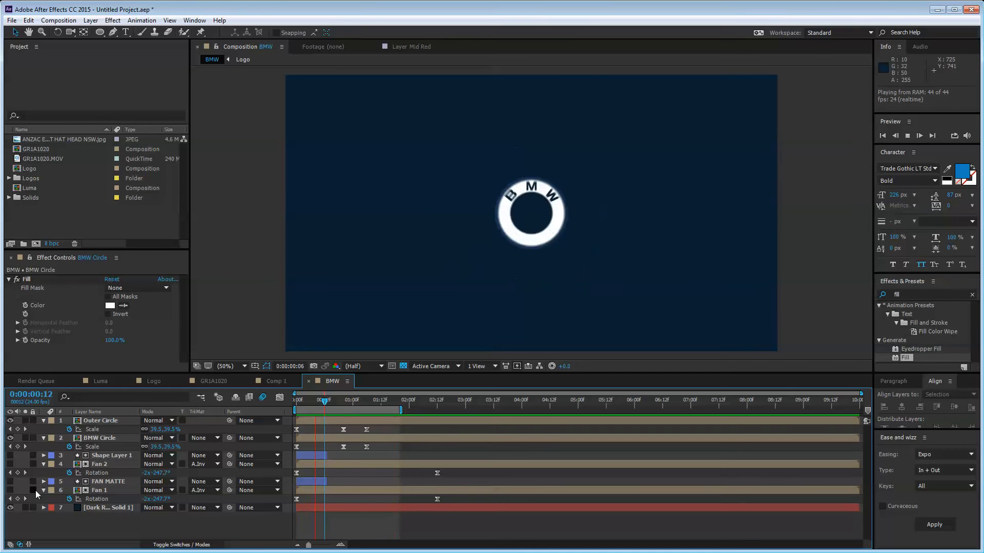
key("space")
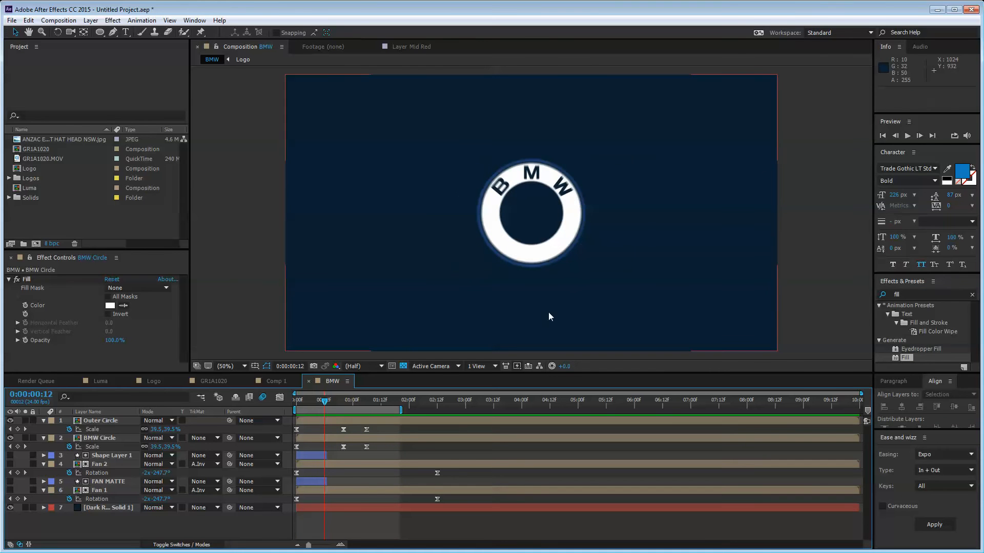
Step: Undo the last value change and show BMW Circle's Rotation and Scale at the first frame
left_click(509, 186)
key("ctrl+z")
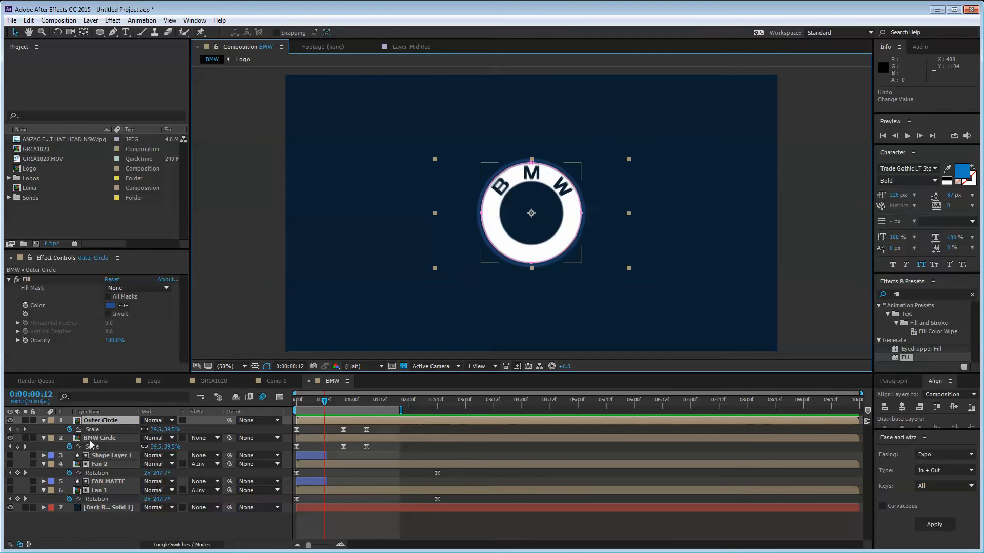
left_click(92, 440)
left_click_drag(323, 403, 283, 405)
key("r")
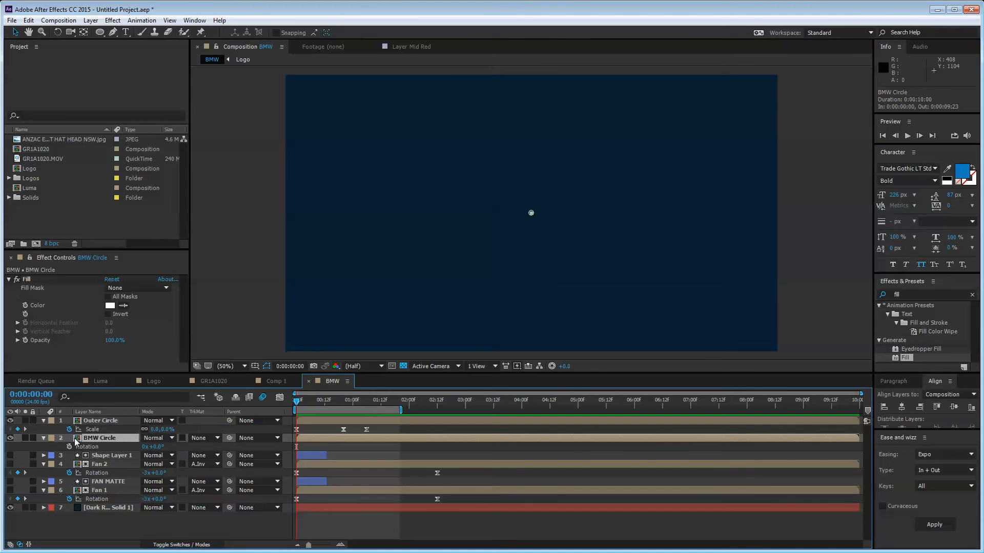
key("shift+s")
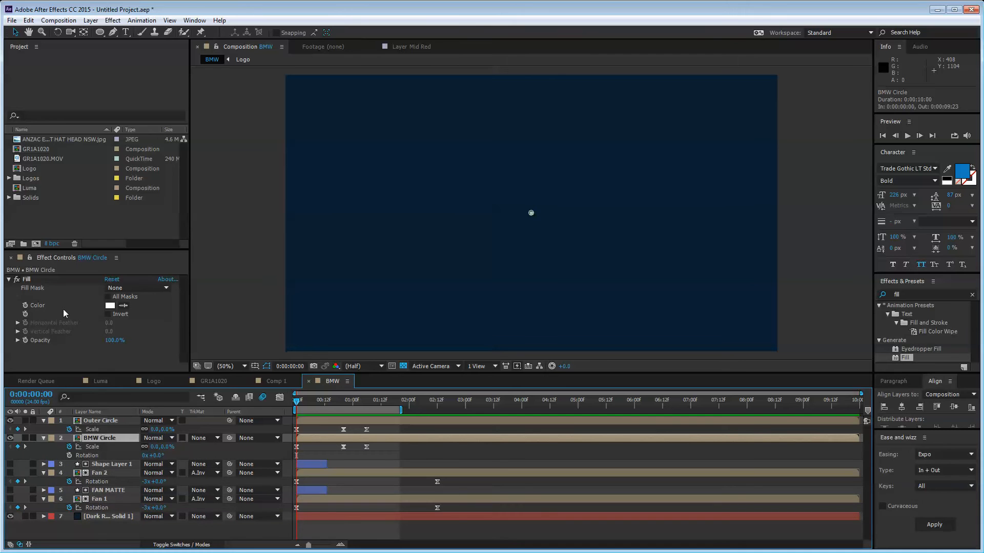
left_click(87, 455)
left_click_drag(376, 445, 290, 450)
left_click(328, 456)
Step: Key BMW Circle's Rotation from -180° at the start to 0° near 0:00:01:10, then scrub
left_click(69, 456)
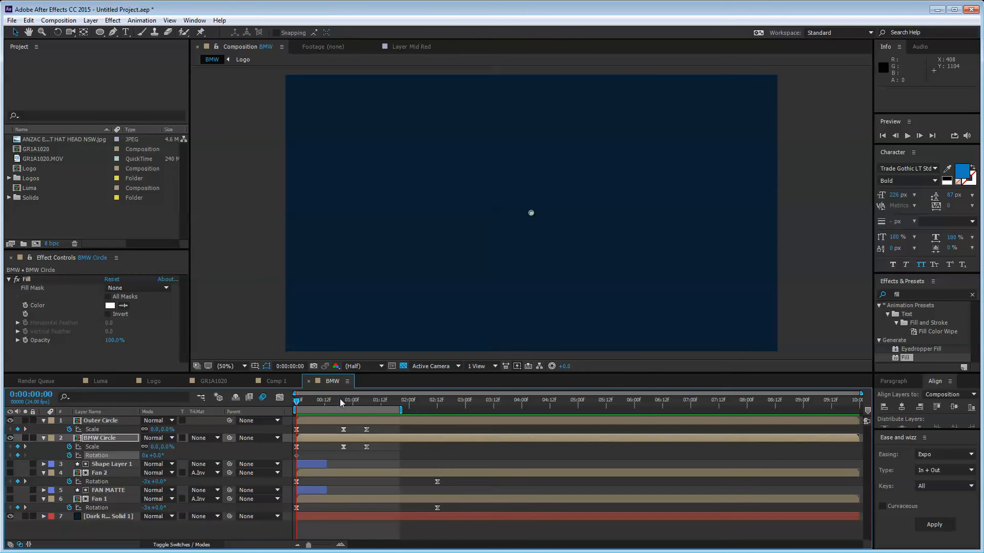
left_click(367, 404)
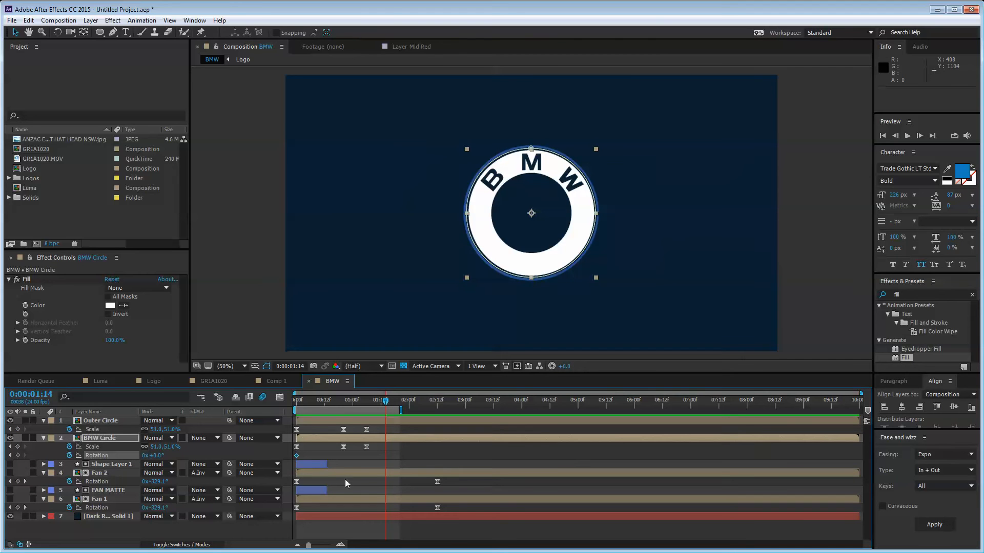
left_click(10, 455)
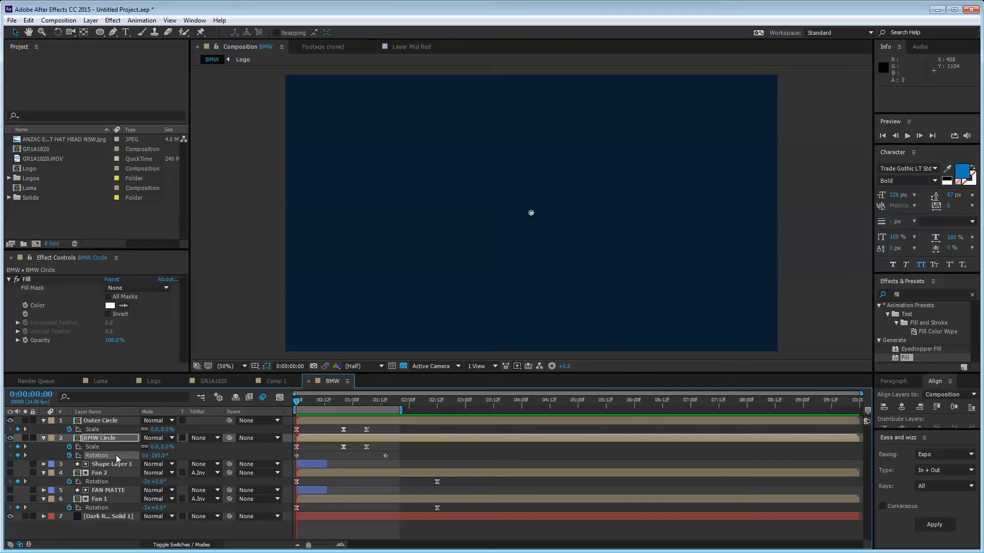
left_click(386, 455)
left_click(393, 456)
left_click(299, 402)
left_click_drag(299, 403, 317, 424)
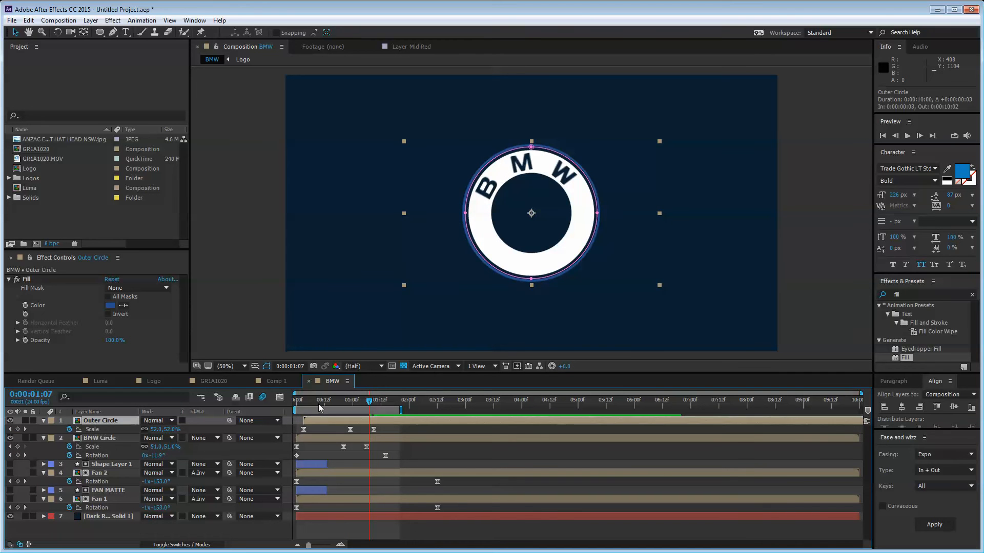
Step: Delay the BMW Circle layer a couple of frames behind the outer ring and preview it
key("space")
key("ctrl+z")
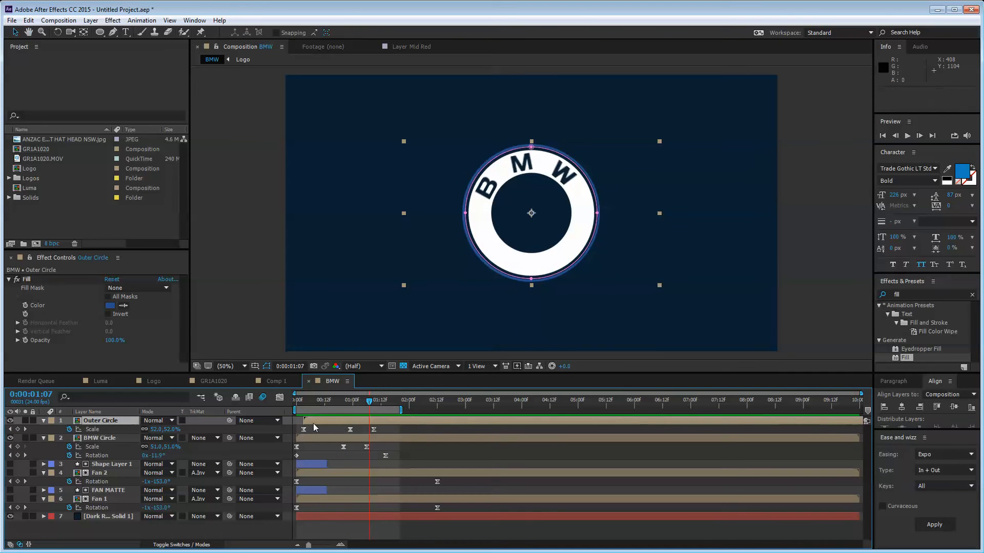
left_click_drag(315, 437, 321, 435)
key("space")
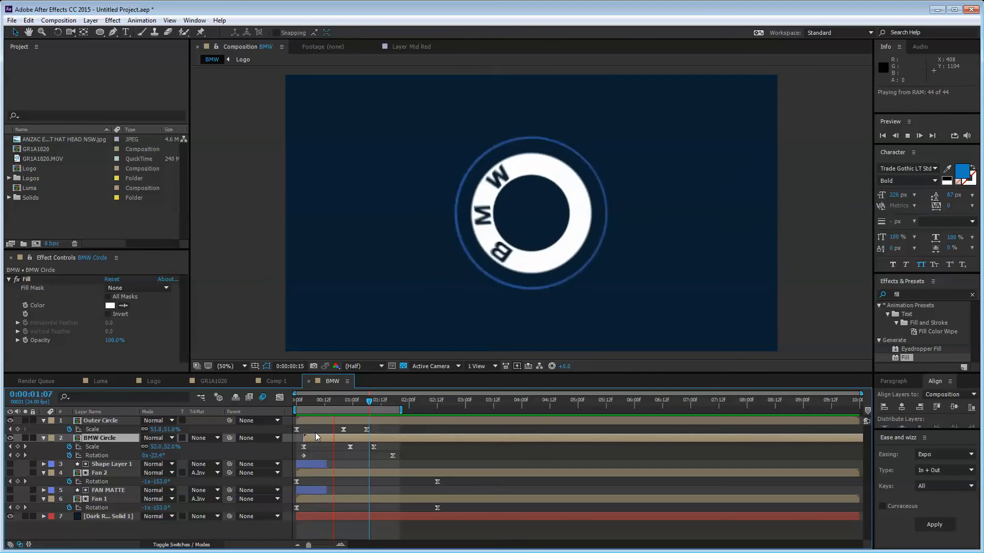
key("space")
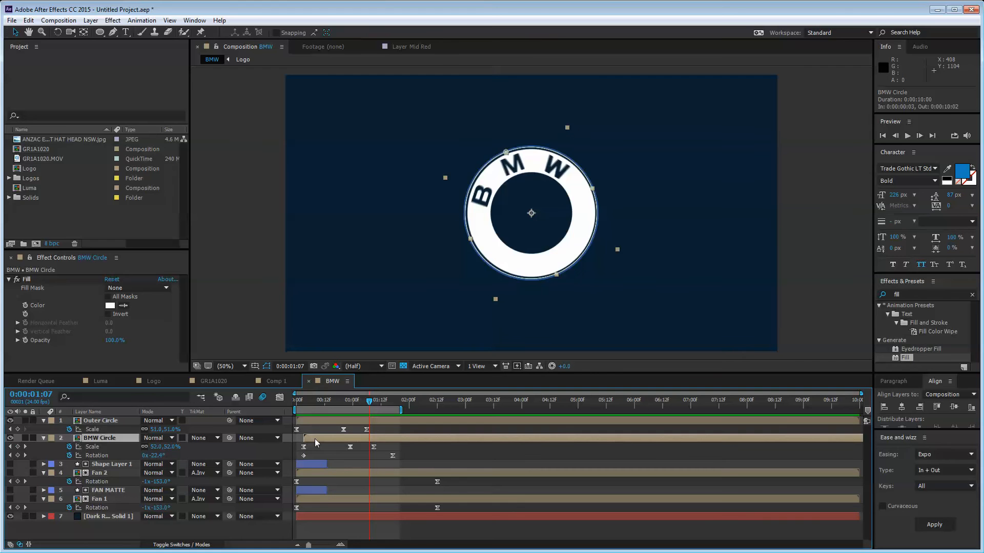
left_click_drag(315, 443, 314, 442)
key("space")
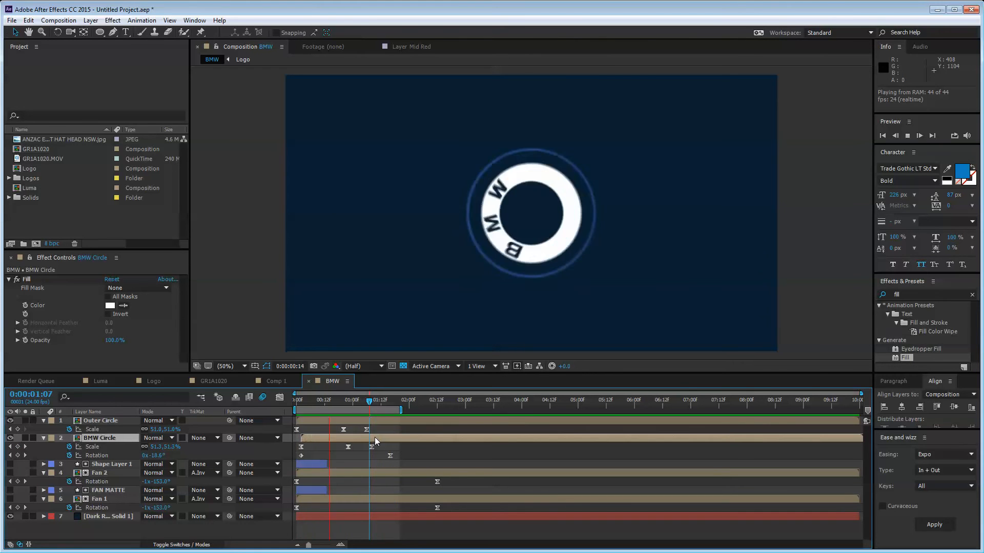
key("space")
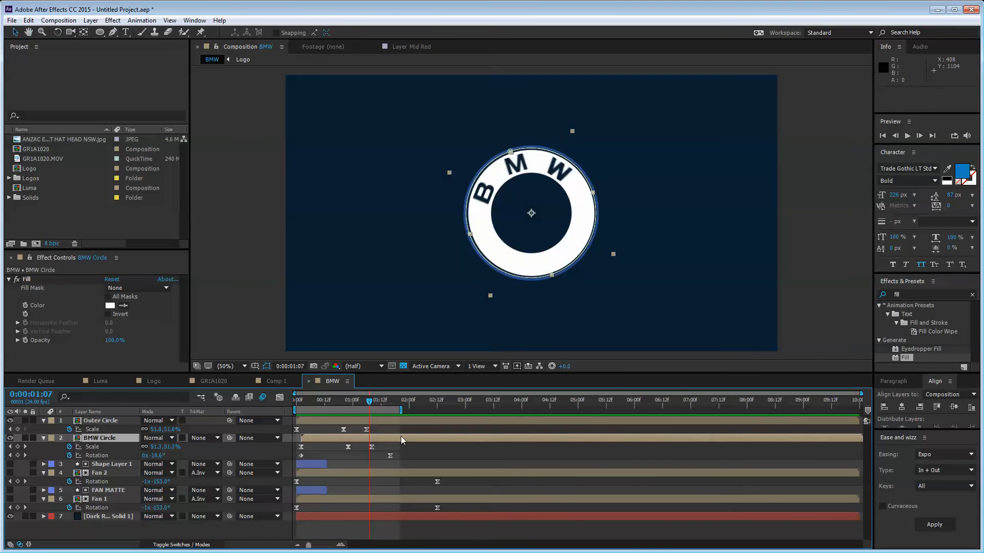
Step: Collapse all layers' expanded property rows and deselect them
left_click(398, 446)
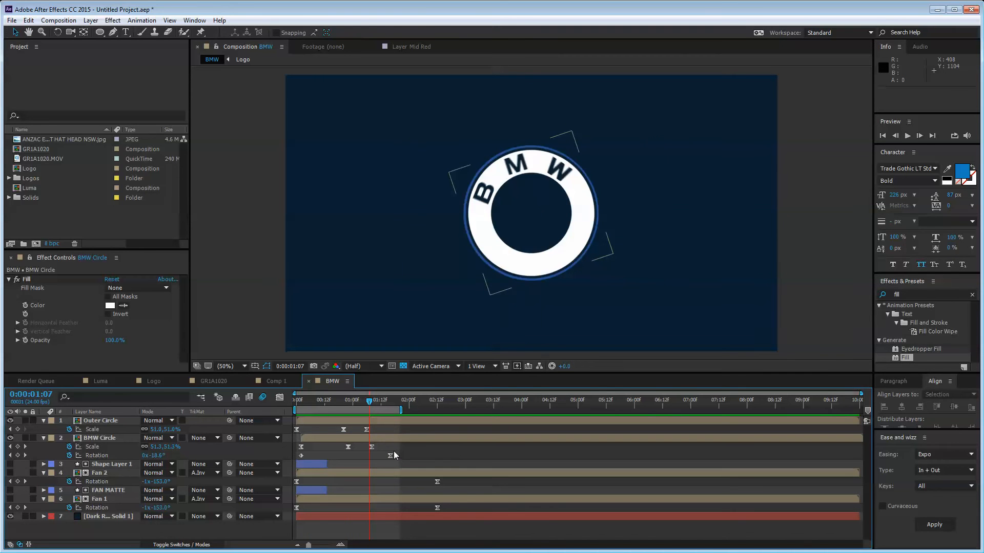
key("ctrl+a")
key("u")
left_click(208, 509)
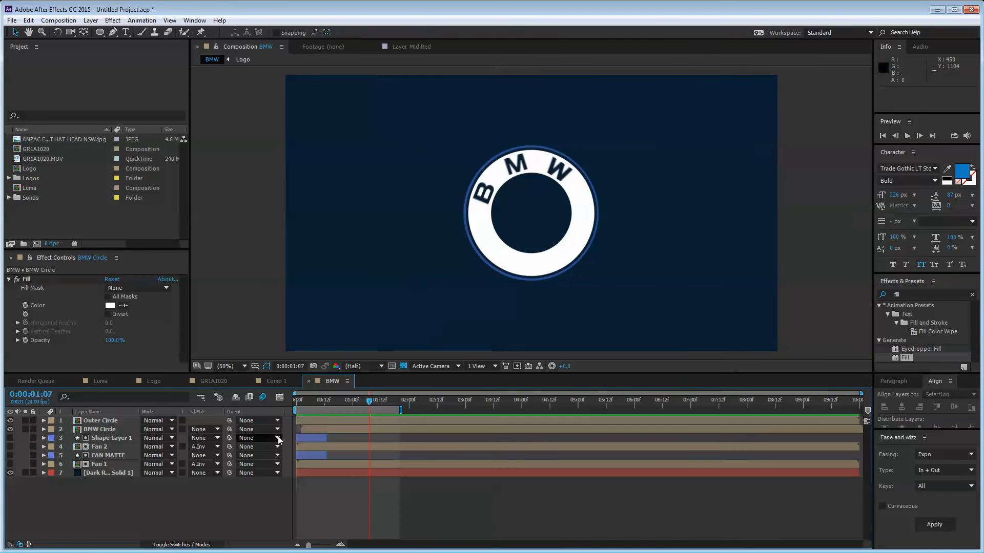
Step: Turn Fan 2 and Fan 1 back on and preview the full logo animation
left_click(10, 446)
left_click(9, 465)
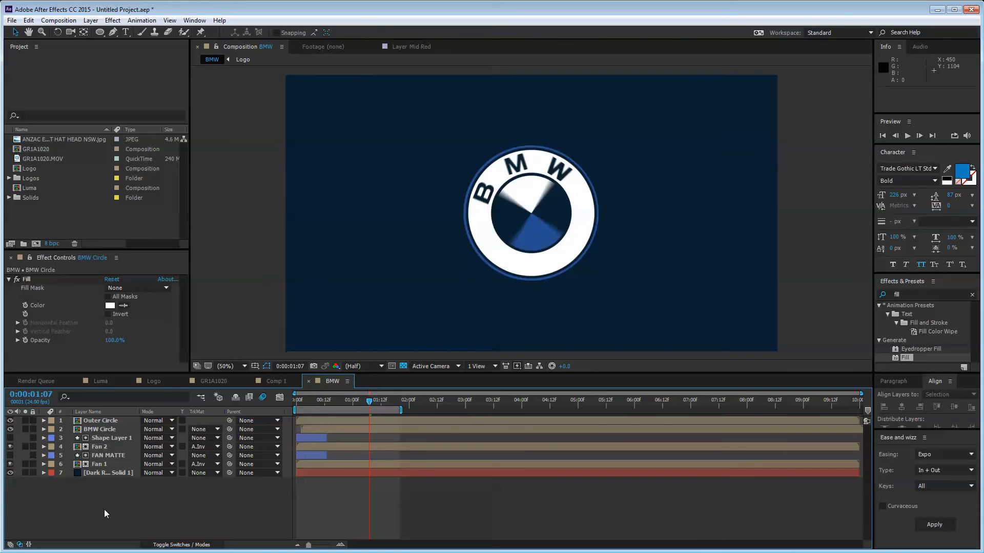
mouse_move(367, 406)
left_mouse_down()
mouse_move(295, 404)
mouse_move(362, 403)
left_mouse_up()
key("space")
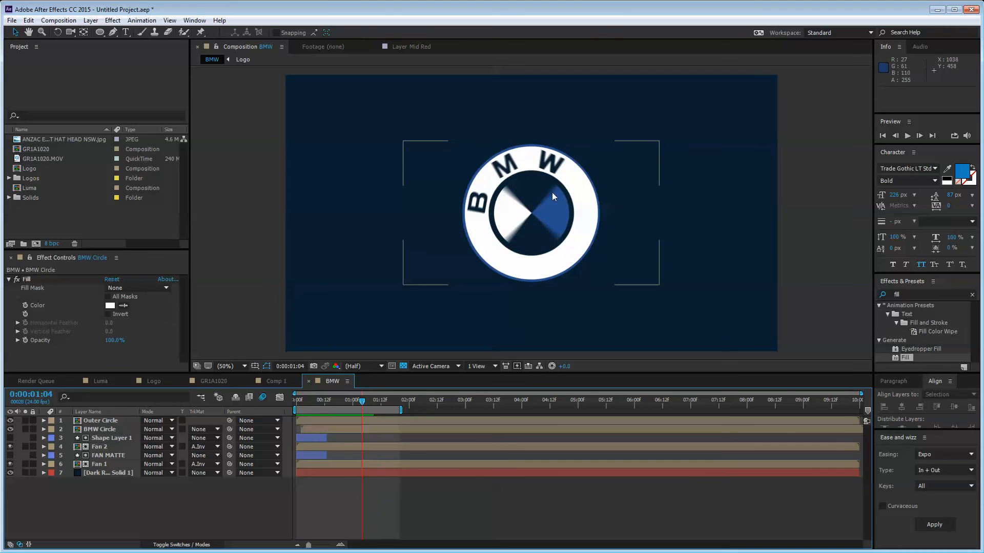
key("space")
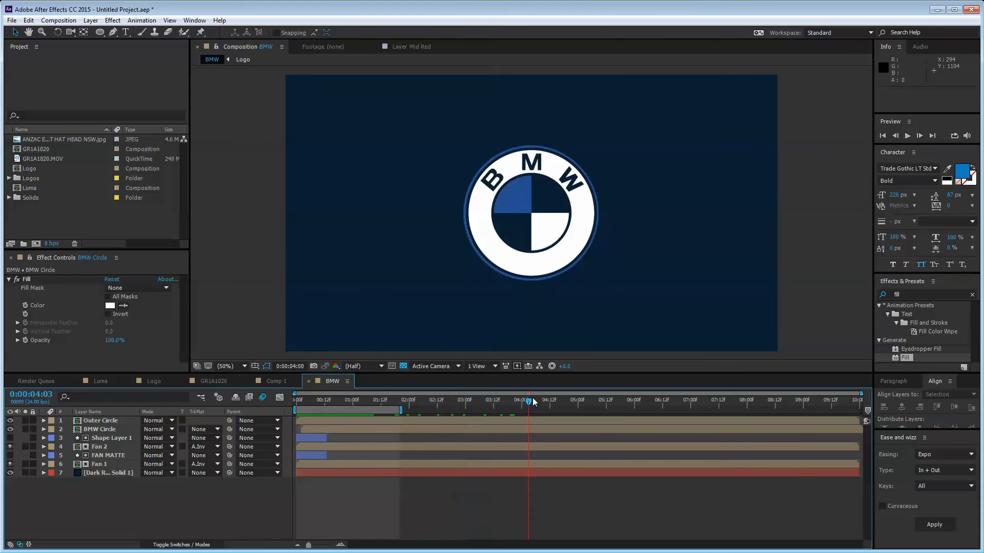
left_click(100, 32)
key("slash")
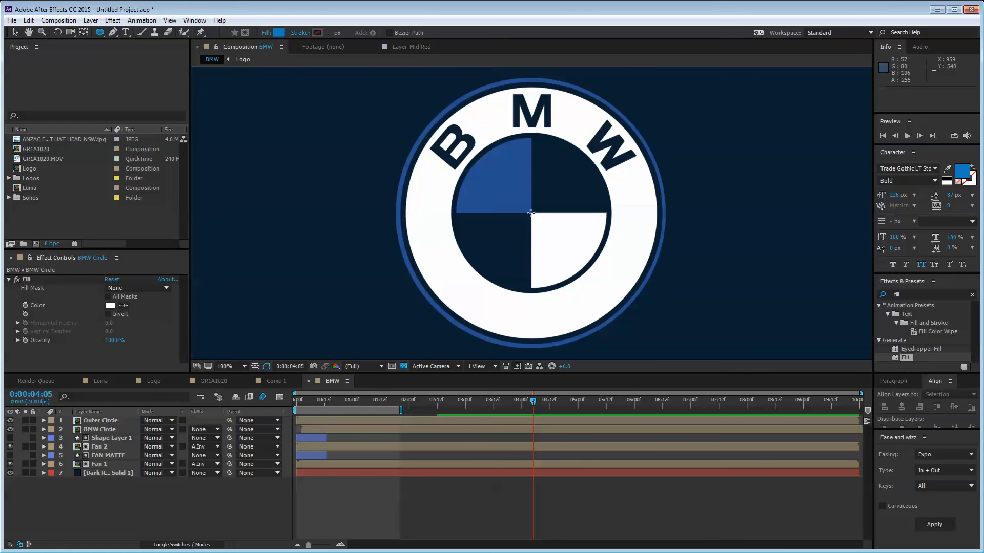
Step: Draw a circle shape layer and make it BMW Circle's Alpha Inverted track matte
left_click_drag(531, 213, 457, 147)
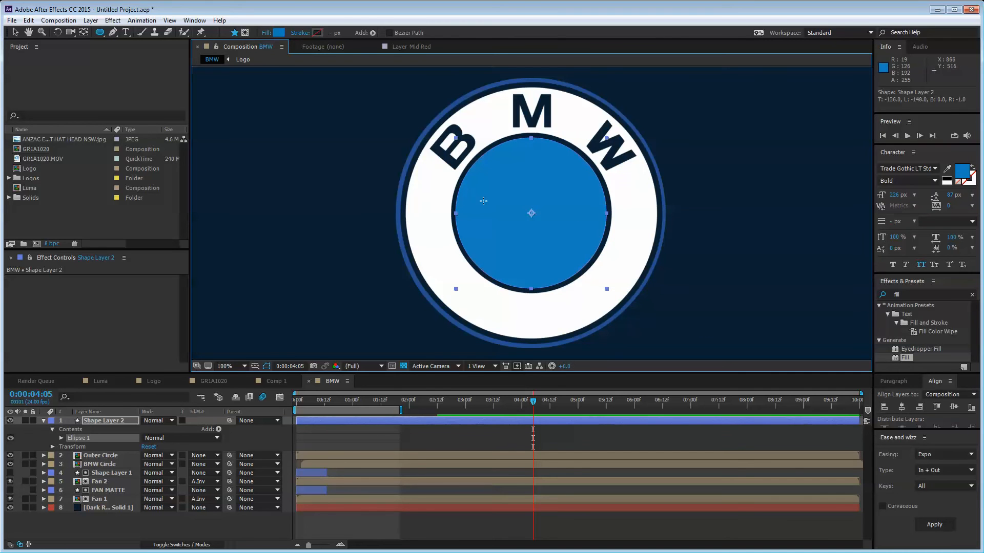
left_click(16, 32)
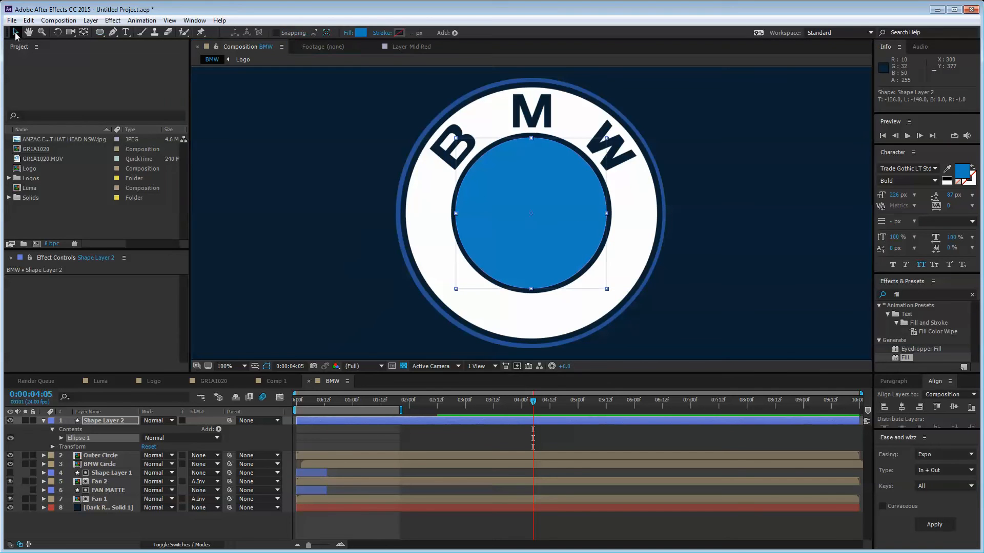
left_click(105, 456)
left_click(99, 419)
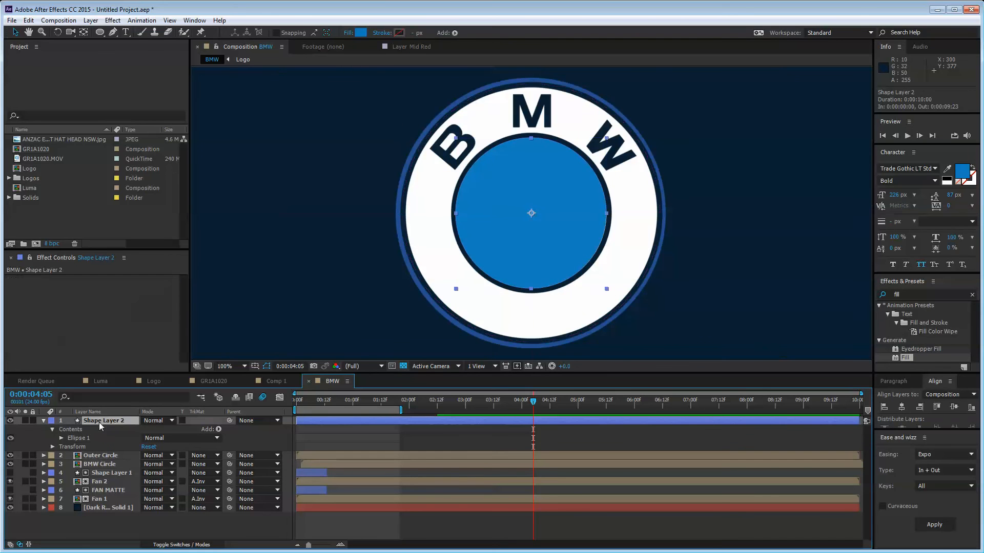
left_click(122, 456)
key("ctrl+]")
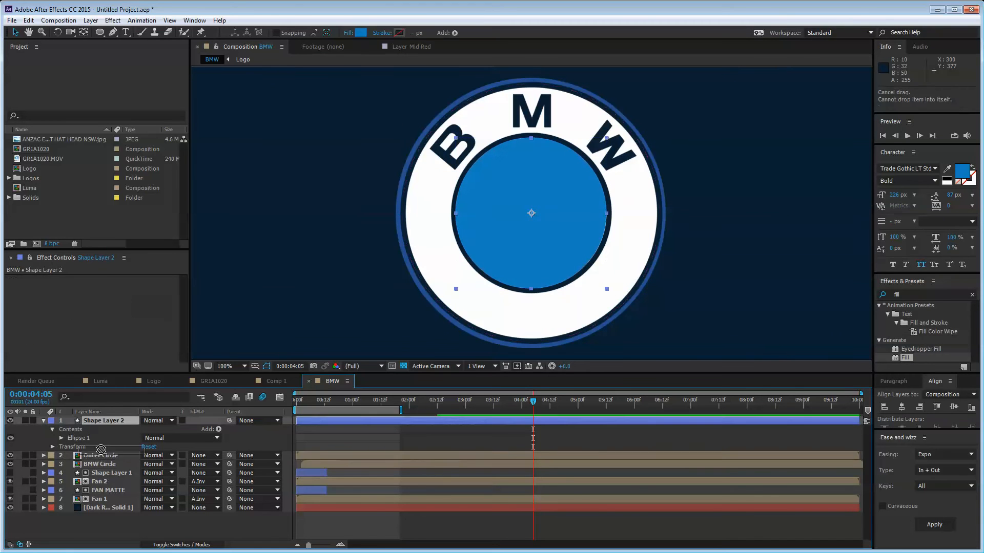
left_click(102, 429)
left_click(100, 465)
left_click(205, 464)
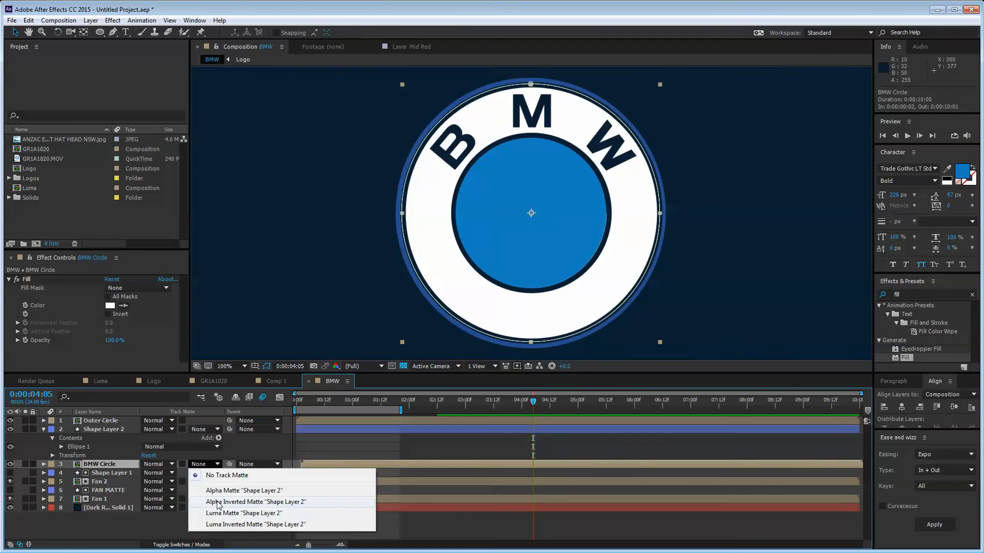
left_click(255, 502)
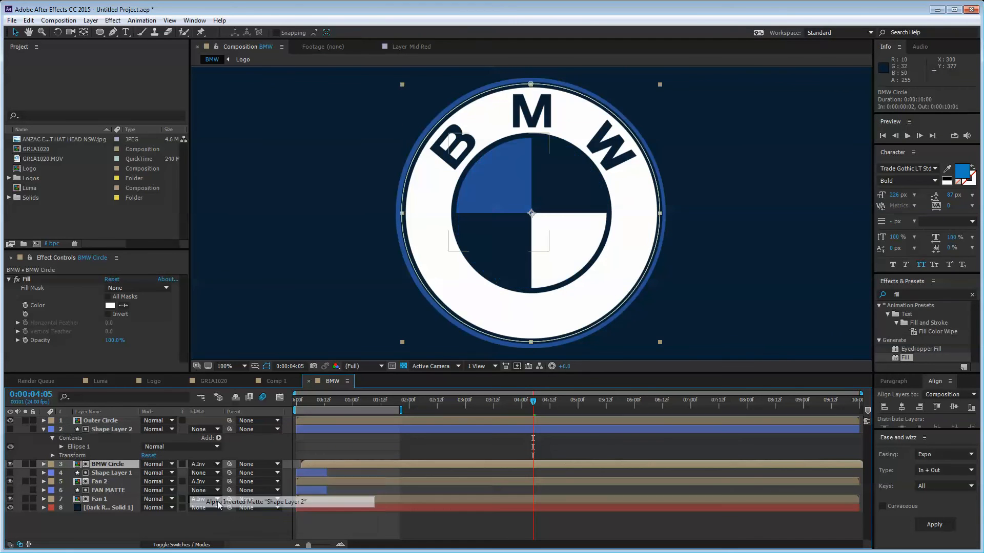
Step: Duplicate the circle above Outer Circle and set Outer Circle's track matte to Alpha Inverted
left_click(100, 429)
key("ctrl+d")
left_click_drag(99, 429, 104, 421)
left_click(105, 429)
left_click(203, 429)
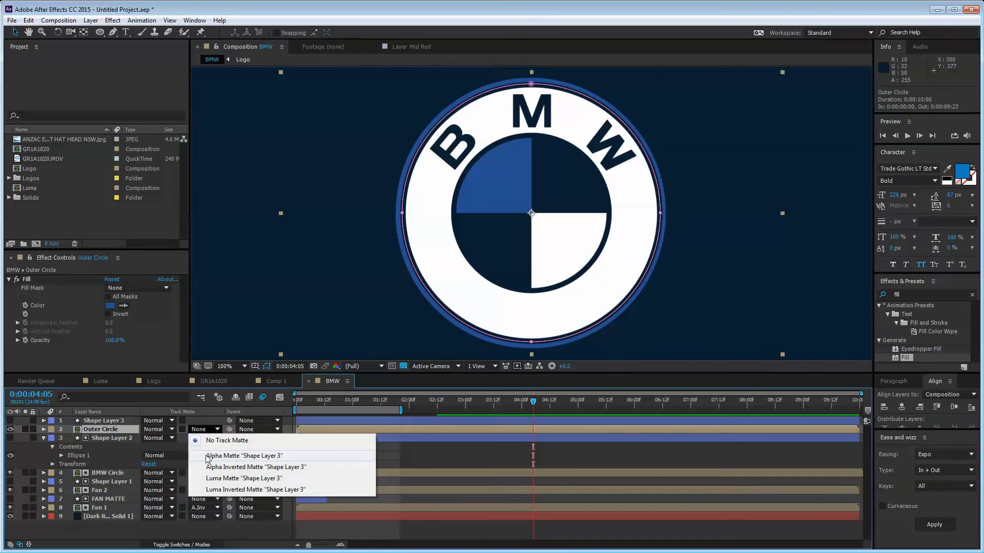
left_click(208, 456)
left_click(203, 430)
left_click(255, 467)
Step: Collapse all layer properties and return to the start of the animation
key("ctrl+a")
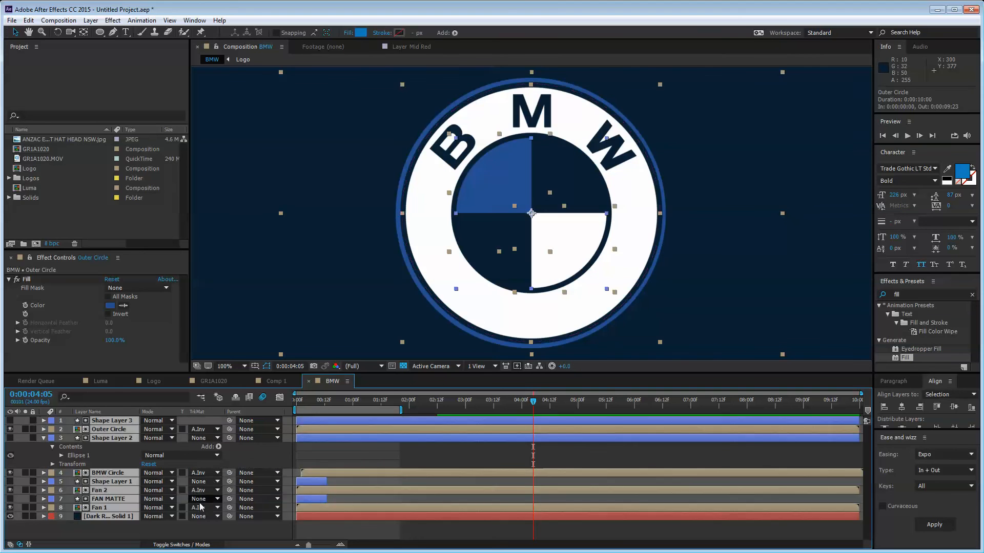
key("ctrl+grave")
left_click(168, 533)
mouse_move(328, 403)
left_mouse_down()
mouse_move(295, 406)
mouse_move(337, 411)
mouse_move(328, 413)
left_mouse_up()
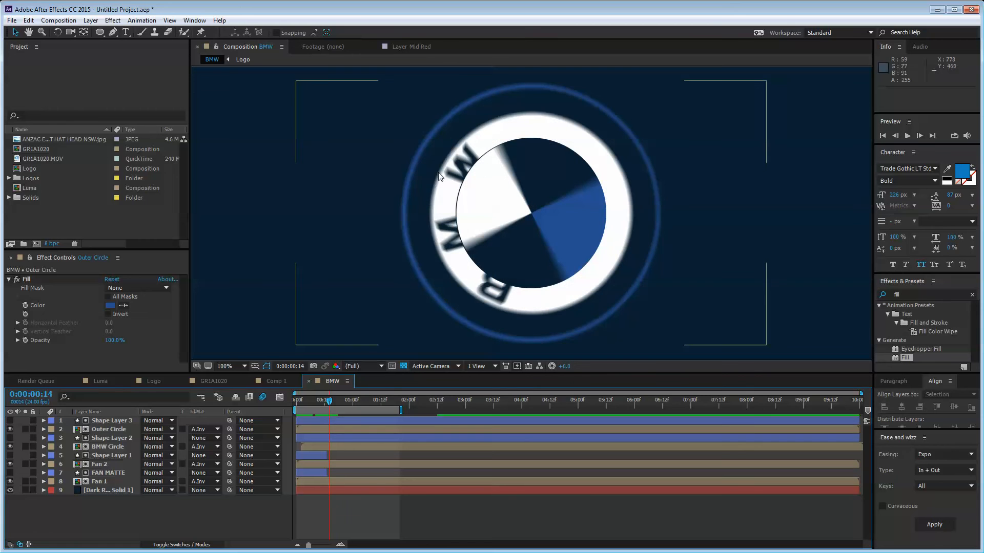
Step: Scale Shape Layer 2 and Shape Layer 3 to 107%
left_click(108, 437)
left_click(111, 420, "ctrl")
key("s")
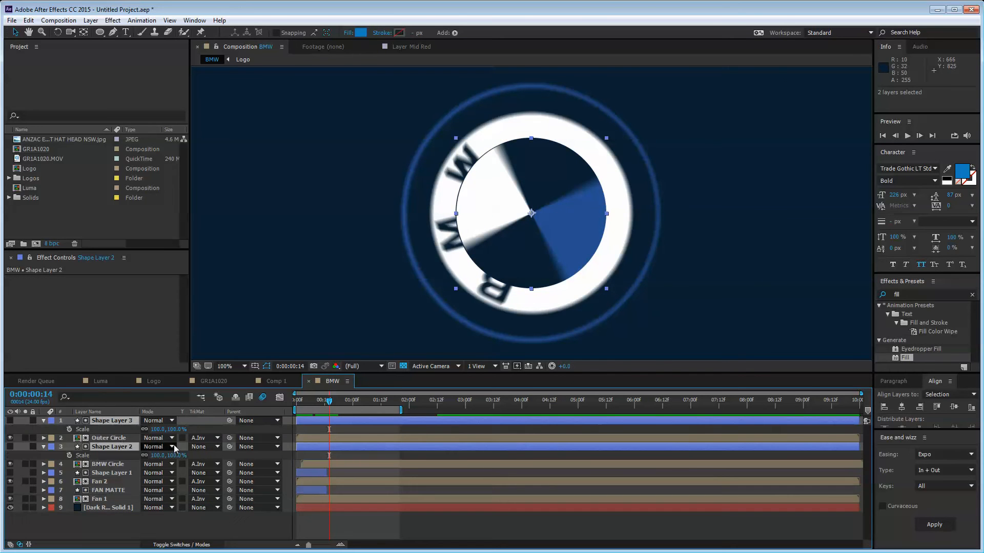
left_click_drag(162, 429, 166, 431)
left_click(181, 521)
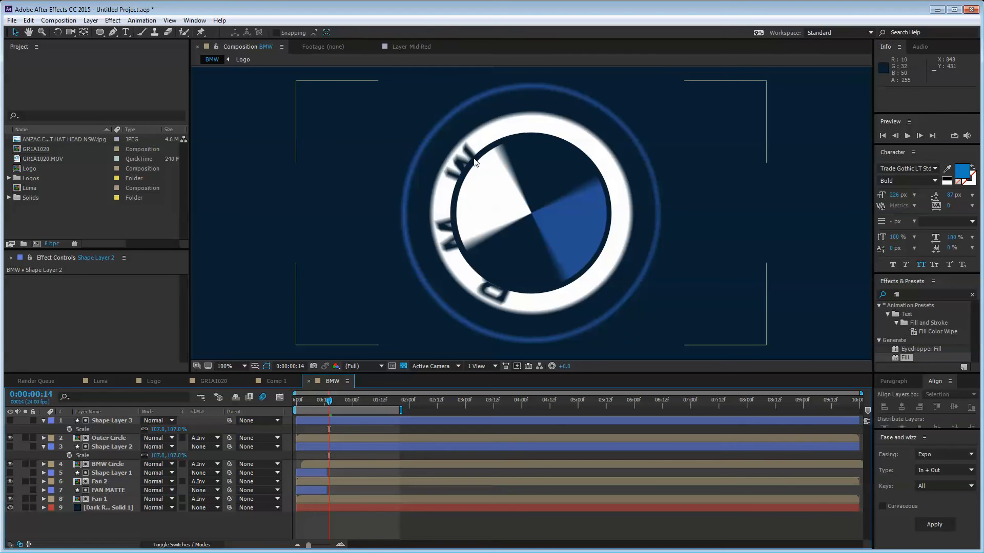
Step: Scrub through the logo build at 50% view, collapse the Scale rows, and preview
left_click(318, 403)
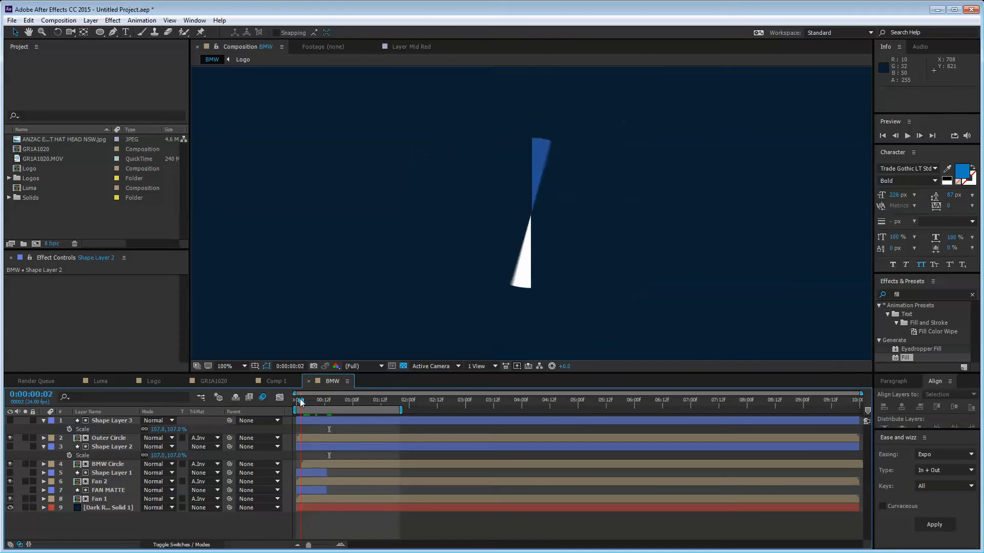
left_click_drag(318, 403, 392, 411)
key("comma")
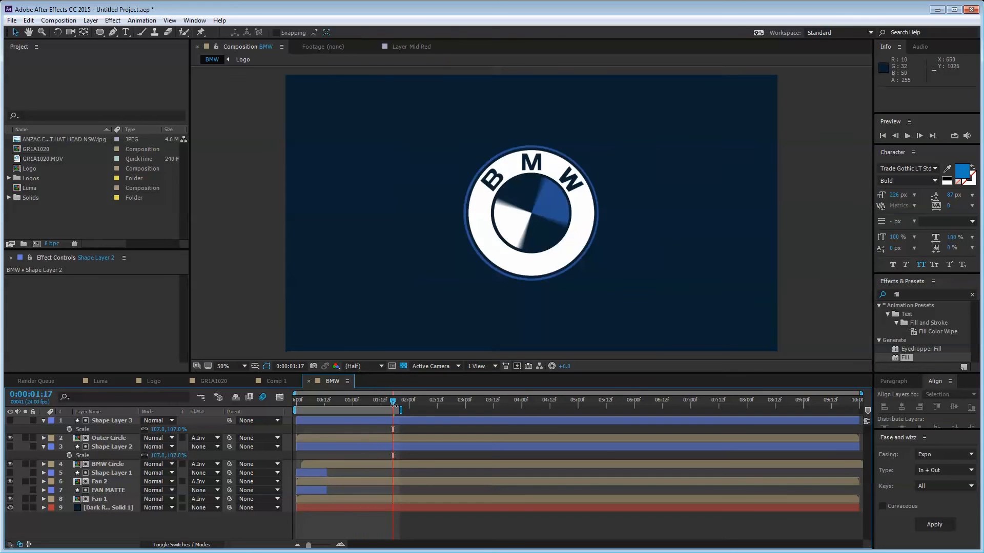
key("ctrl+a")
key("u")
left_click(237, 518)
key("space")
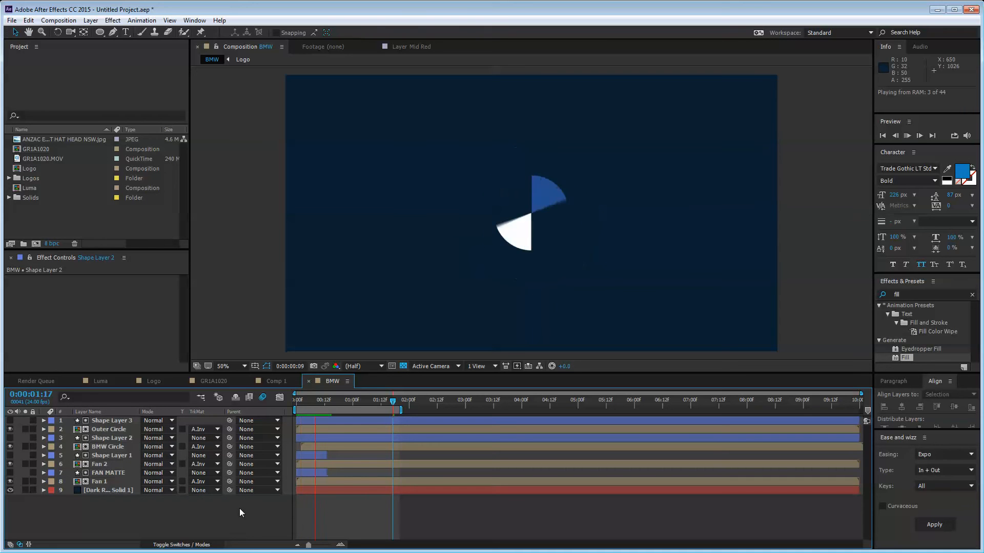
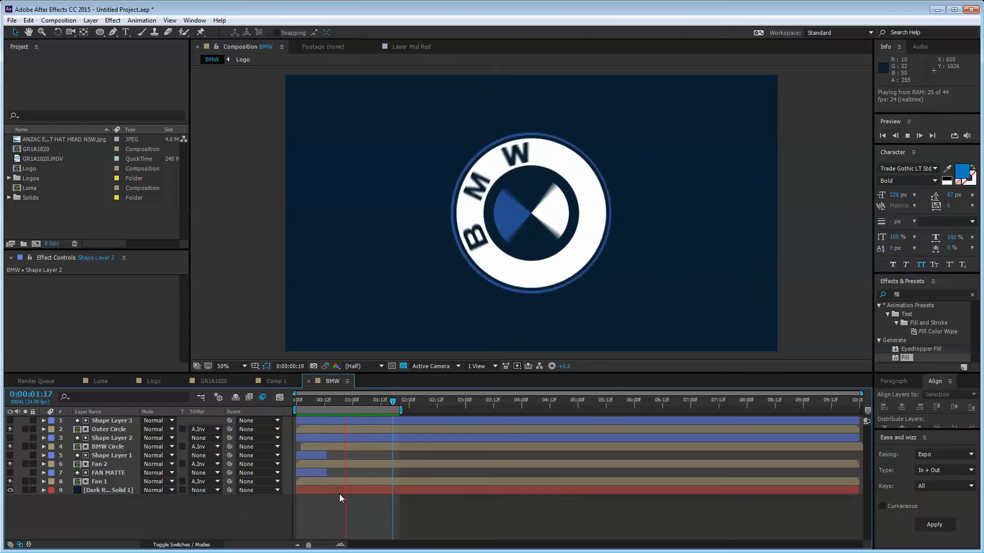
Step: Stop the preview, extend the work area to about 2:14 at 0:00:02:08, and select the background solid
key("space")
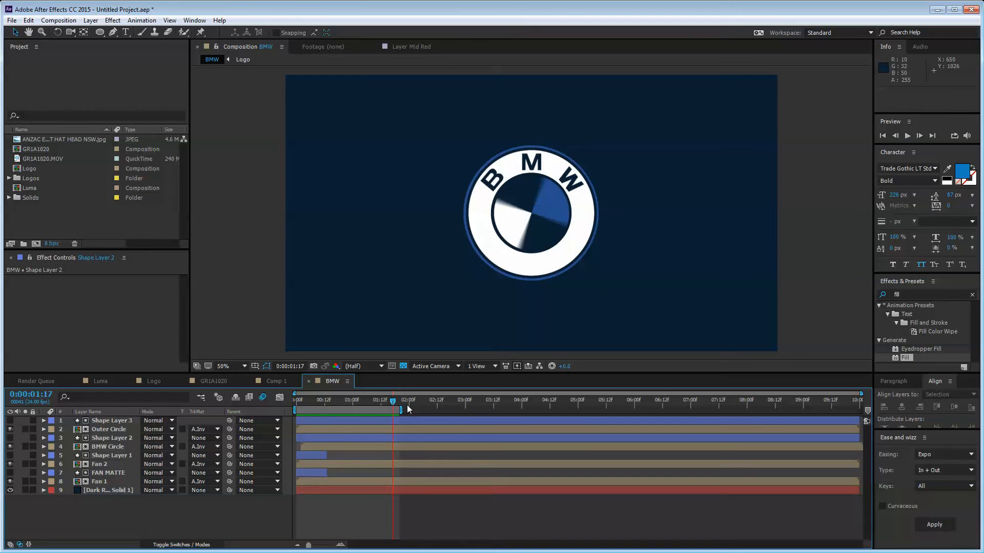
left_click_drag(399, 409, 428, 402)
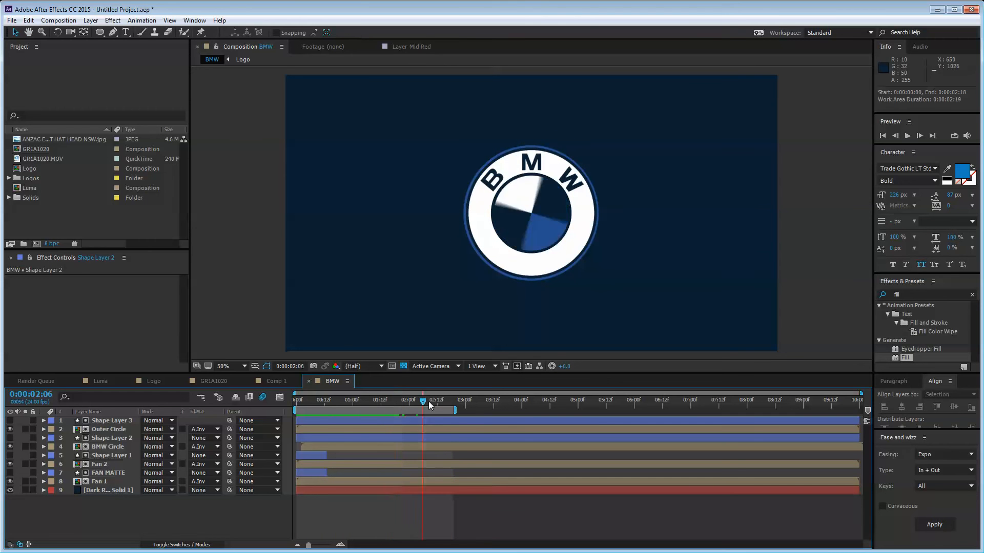
left_click(103, 492)
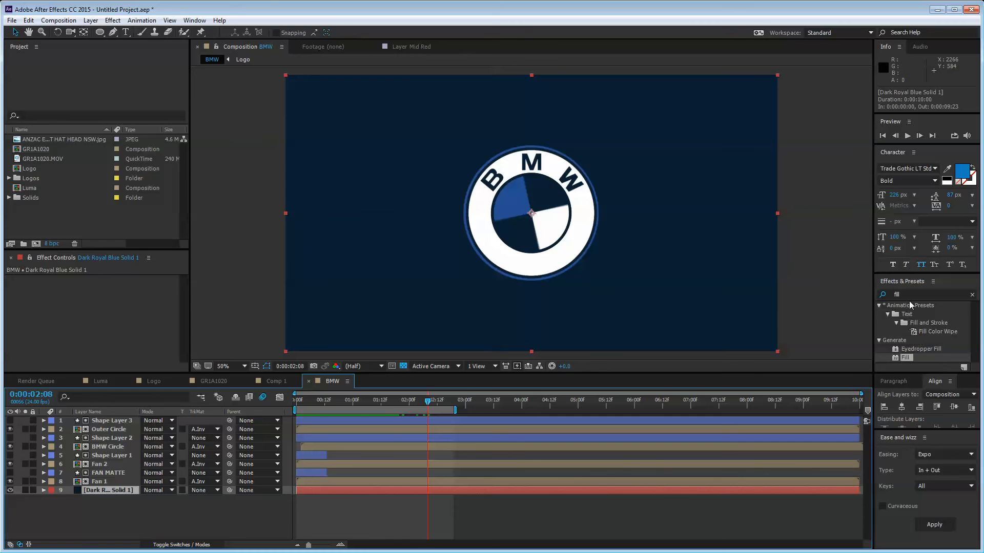
Step: Apply Gradient Ramp to the Dark Royal Blue Solid, sampling the logo's blue for its colours
double_click(897, 294)
type("ramp")
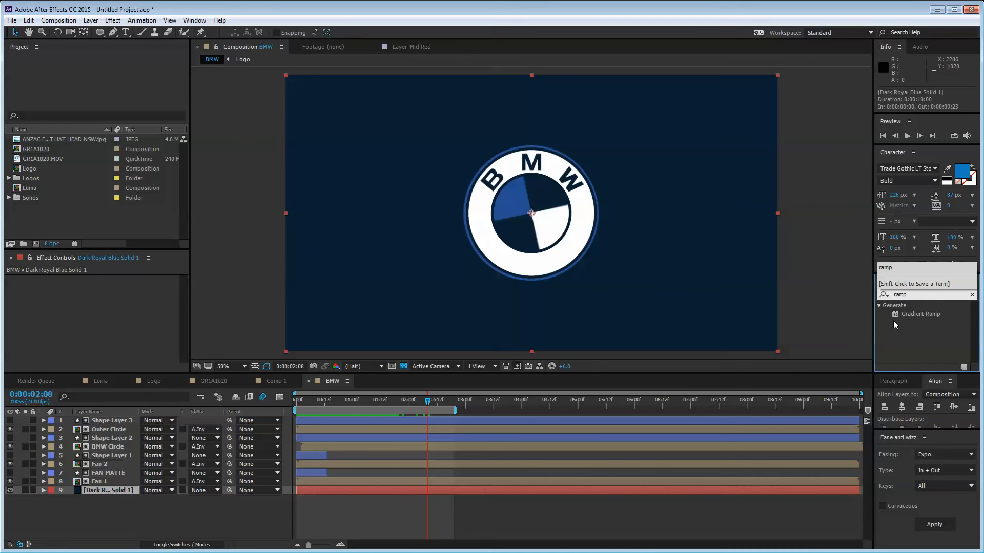
left_click_drag(911, 314, 101, 492)
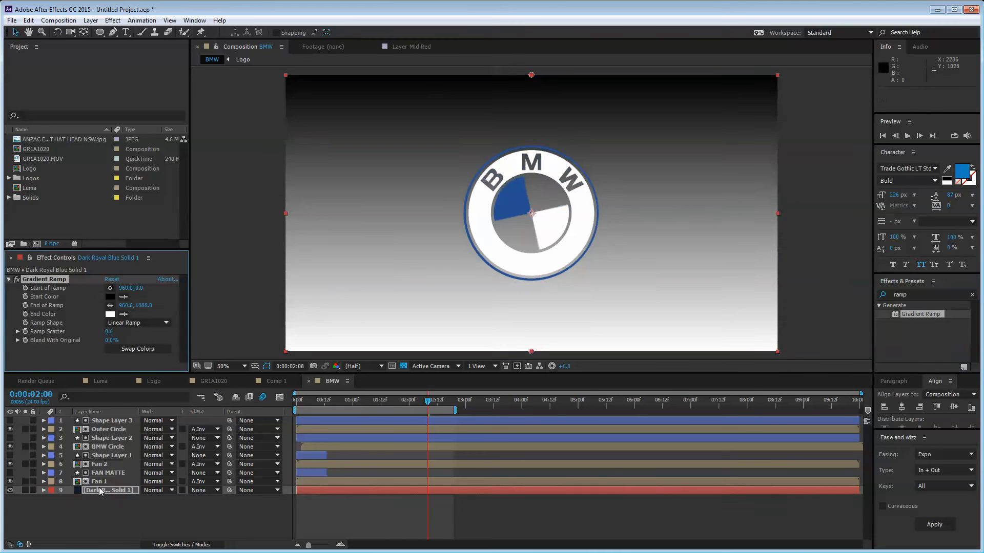
left_click(100, 492)
left_click(488, 200)
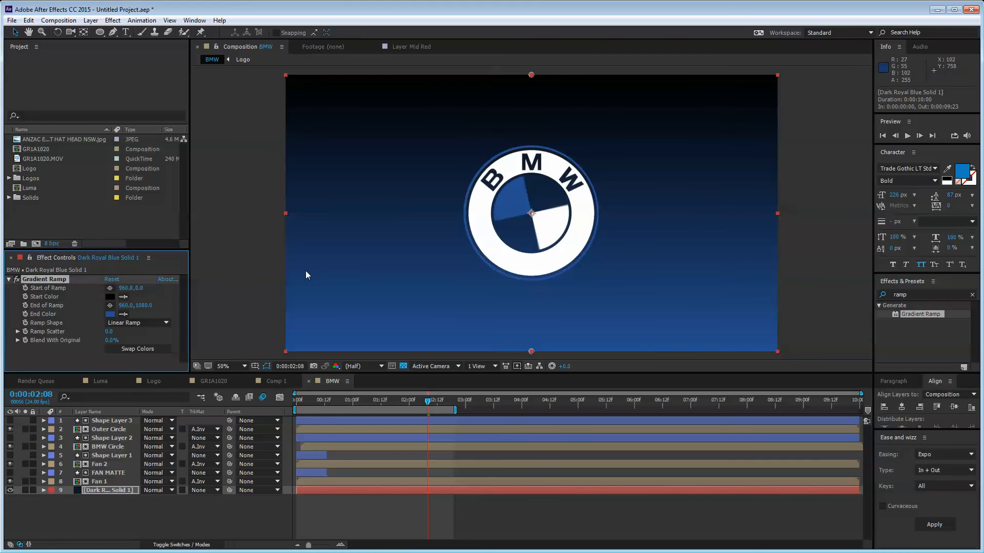
left_click(519, 201)
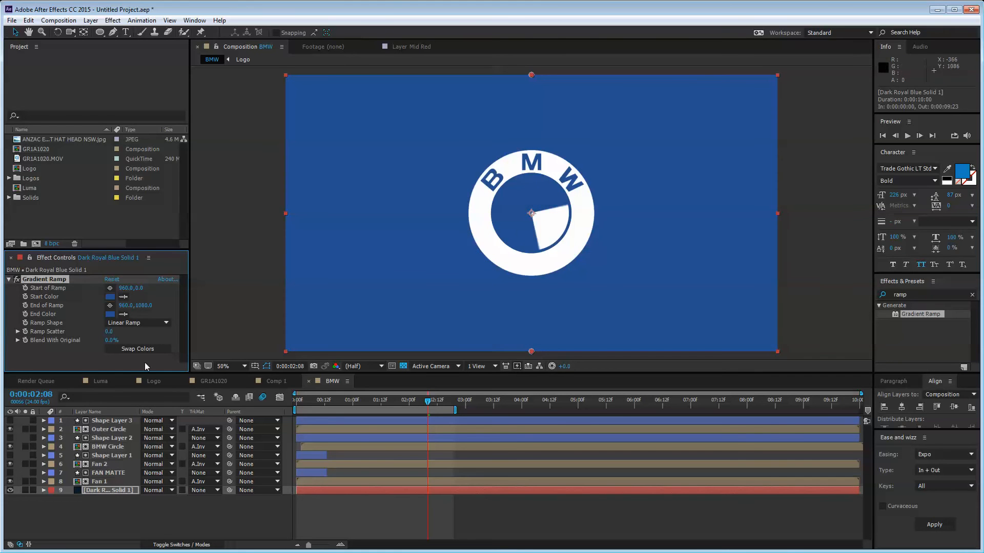
Step: Set the ramp's Start Color to a dark blue and its End Color to near-black
left_click(110, 297)
left_click(340, 322)
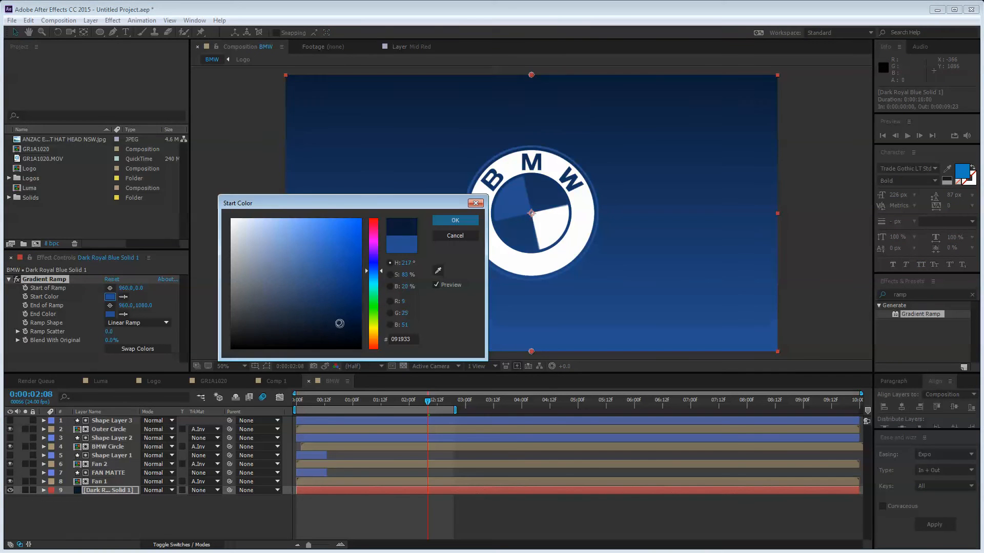
key("Return")
left_click(123, 315)
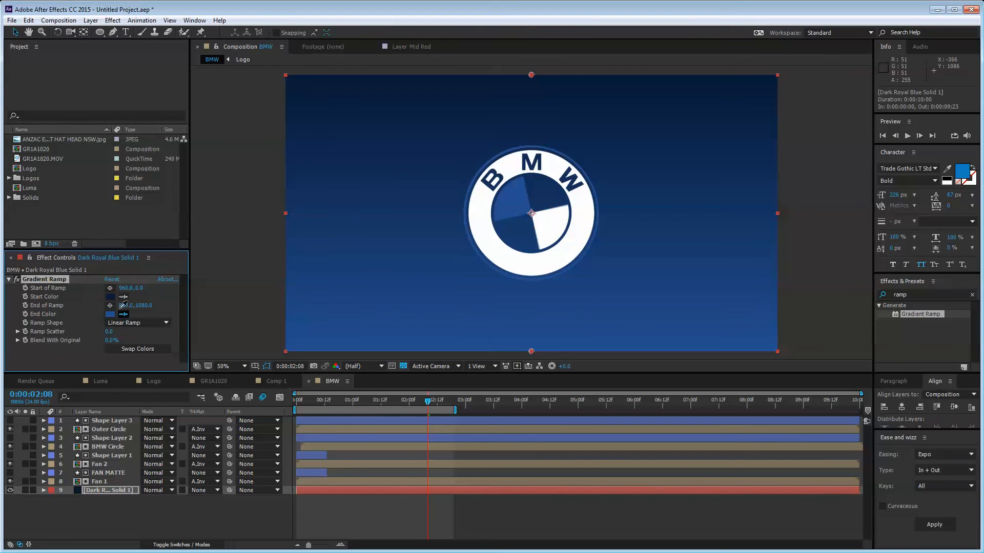
left_click(110, 298)
left_click(110, 314)
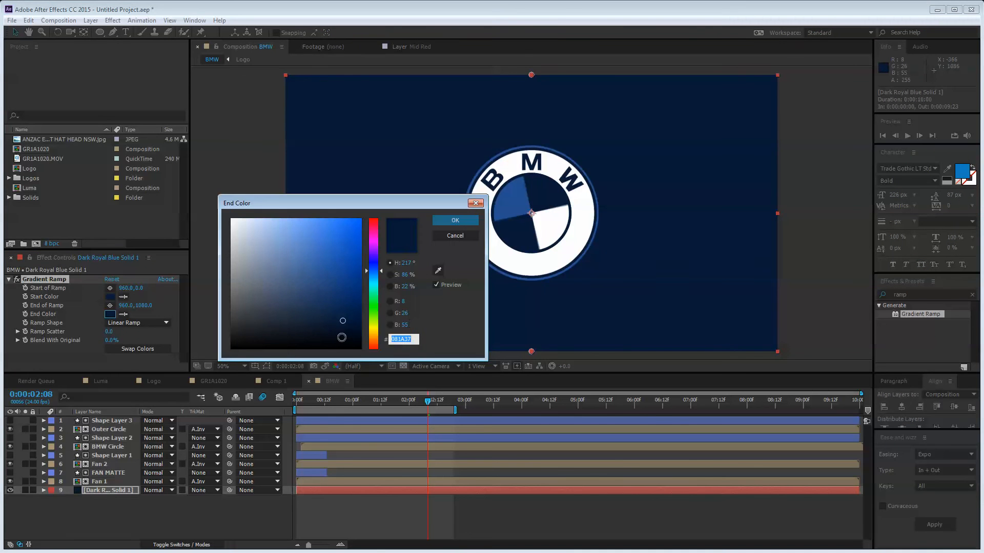
left_click(351, 339)
key("Return")
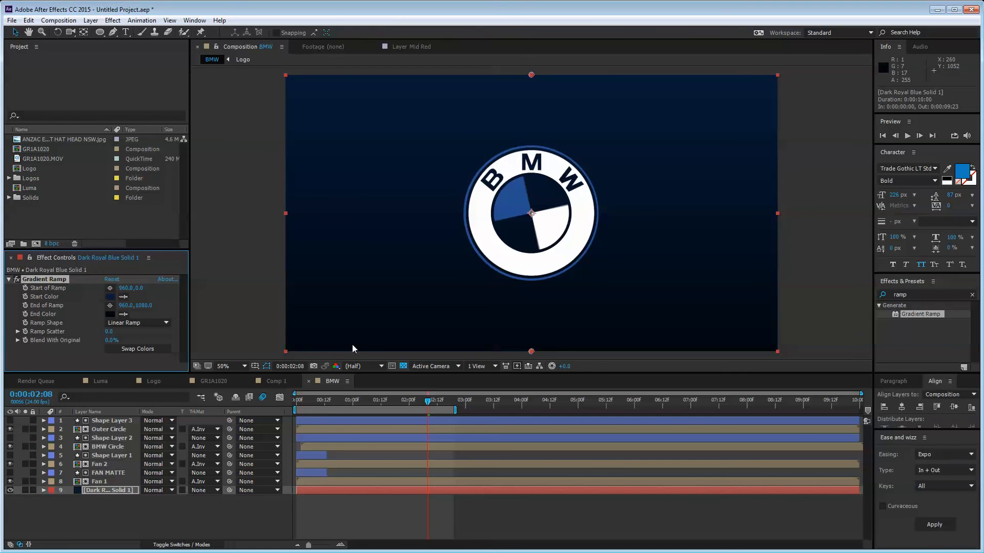
Step: Change the ramp shape to Radial Ramp and show its start and end handles
left_click(138, 323)
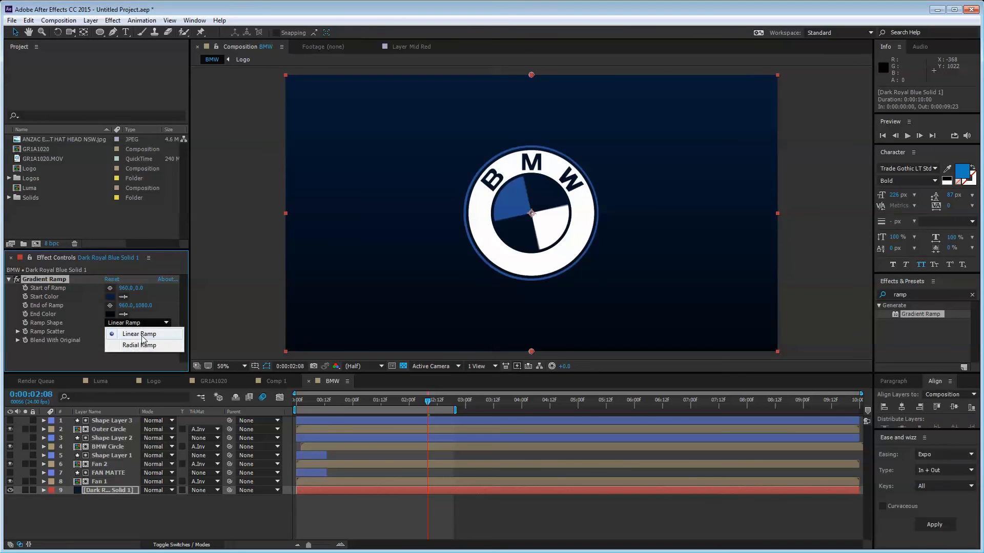
left_click(146, 346)
left_click(53, 279)
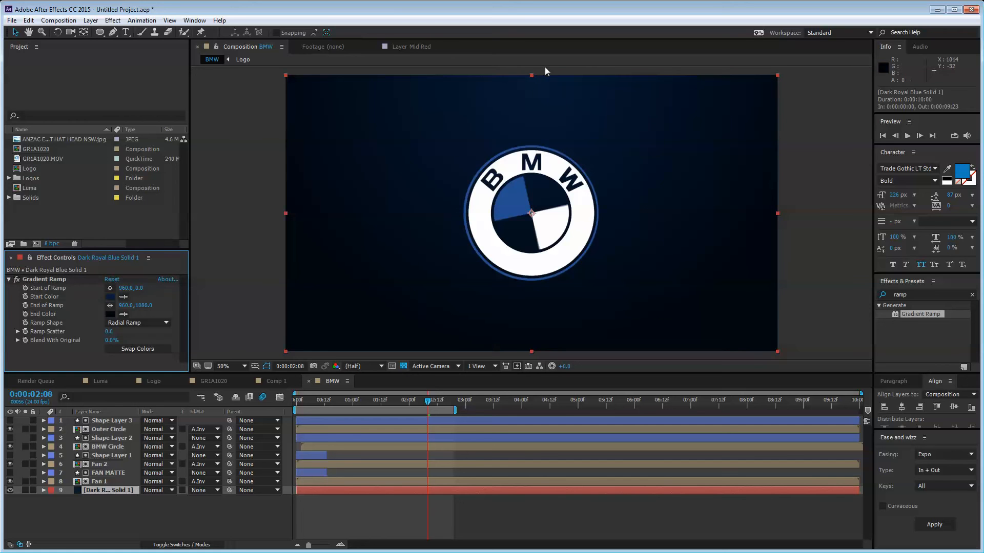
left_click(40, 280)
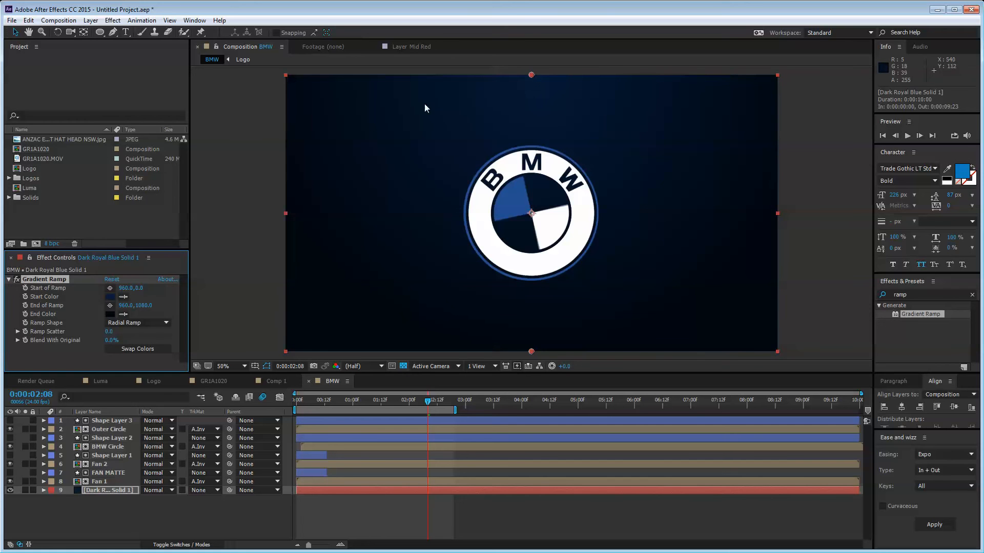
Step: Move the ramp start to the top-left (26,28) and its end past bottom-right (1956,1072)
left_click(532, 74)
left_click_drag(532, 75, 391, 149)
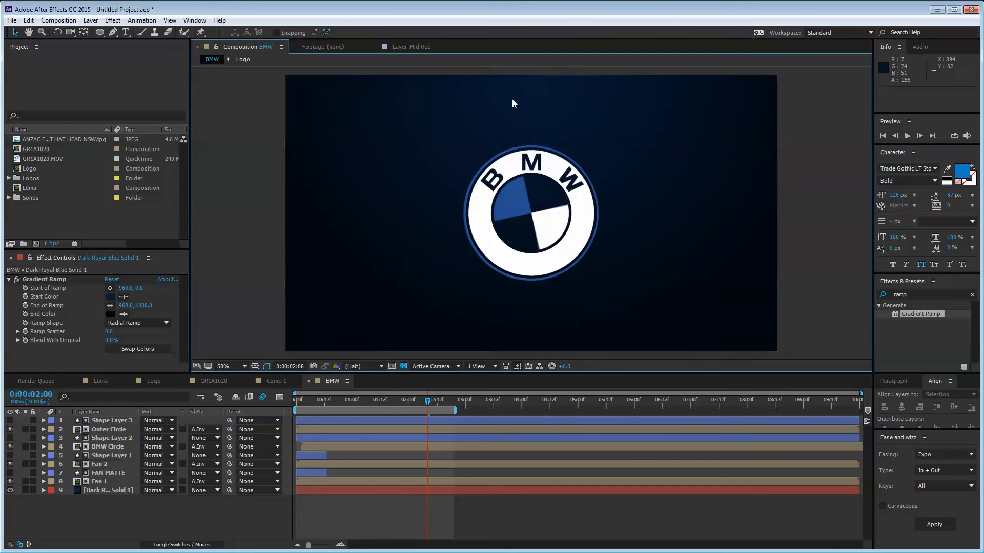
left_click(48, 277)
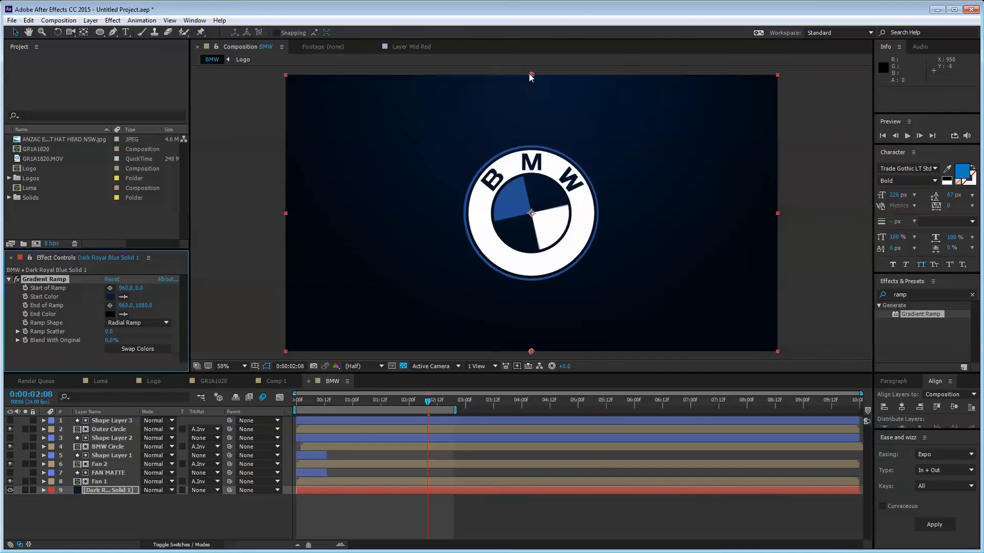
left_click_drag(531, 76, 294, 83)
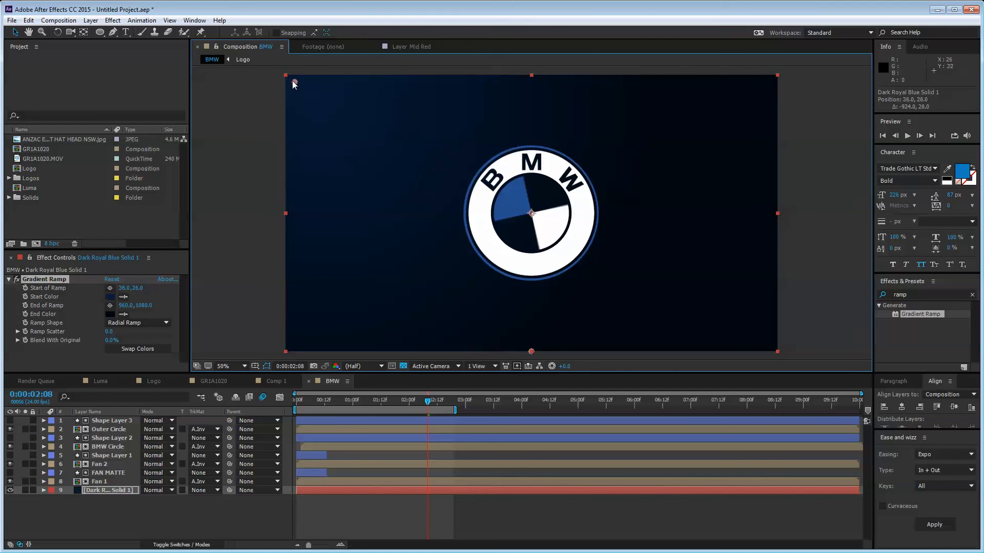
left_click_drag(531, 352, 787, 357)
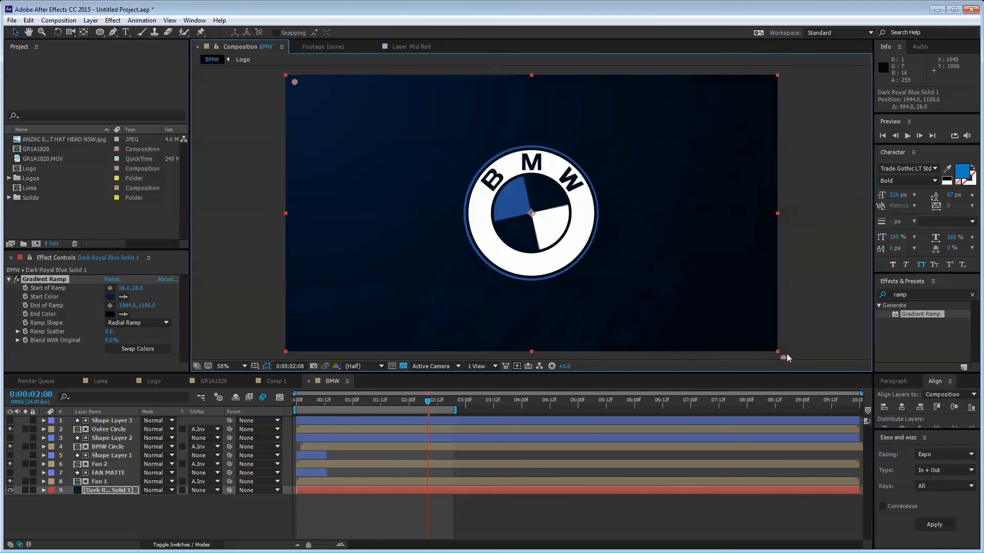
right_click(165, 504)
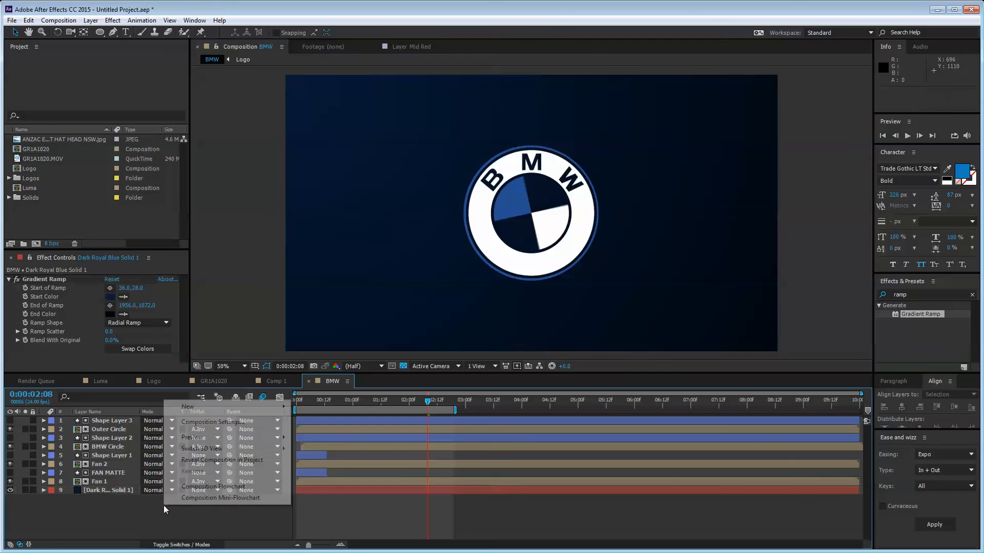
Step: Create a new black solid layer, Black Solid 1
mouse_move(201, 407)
left_click(338, 432)
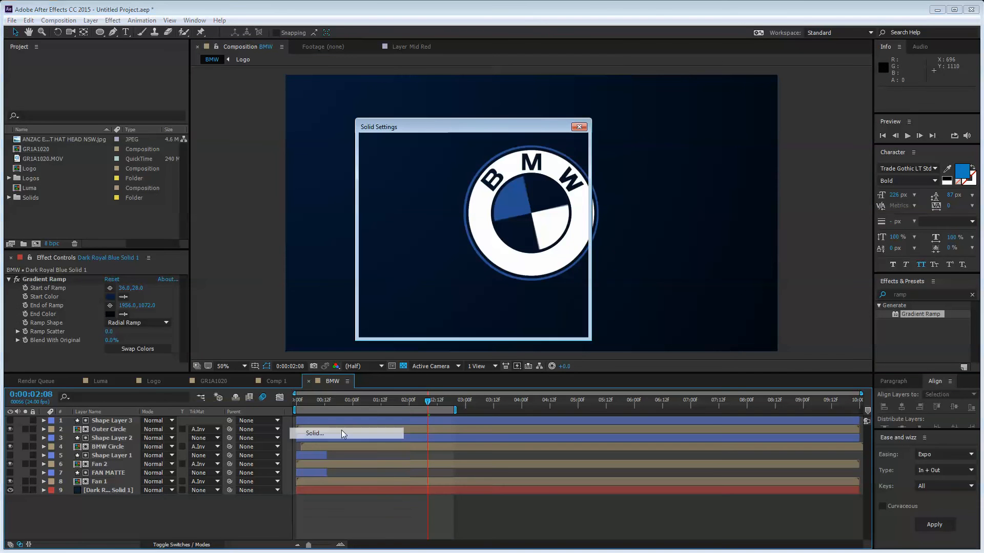
left_click(474, 296)
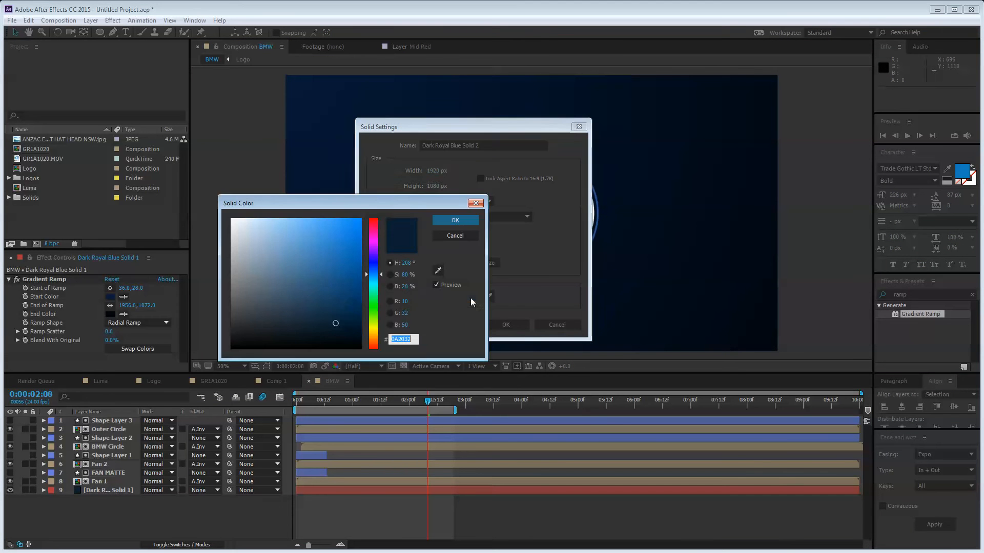
left_click(232, 349)
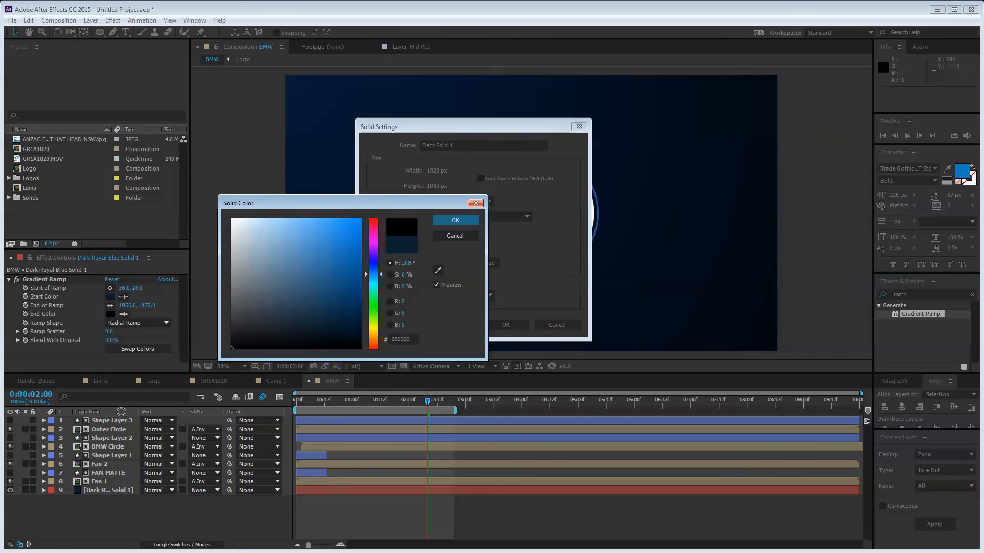
left_click(456, 227)
left_click(506, 325)
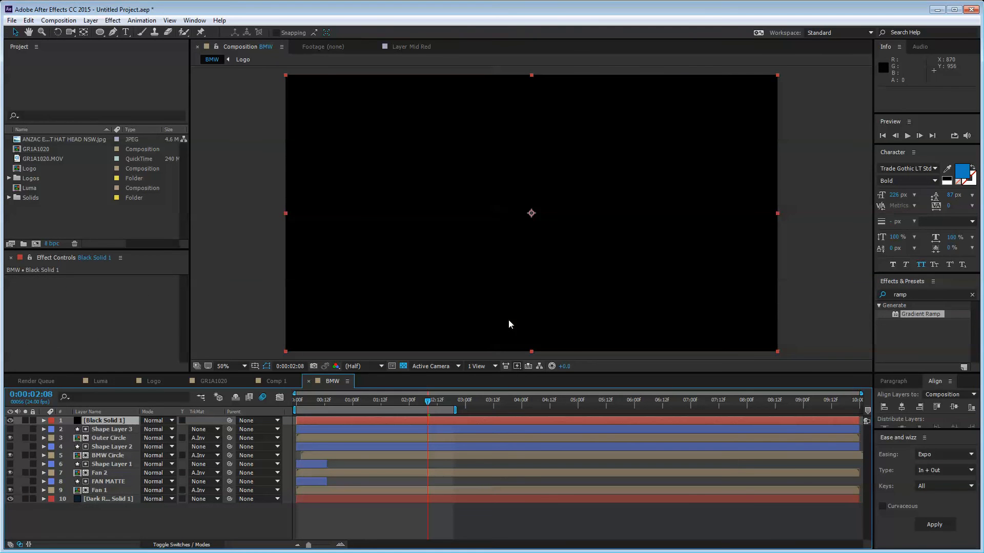
Step: Apply Lens Flare with the 105mm Prime lens type and set the layer mode to Add
key("ctrl+5")
type("flare")
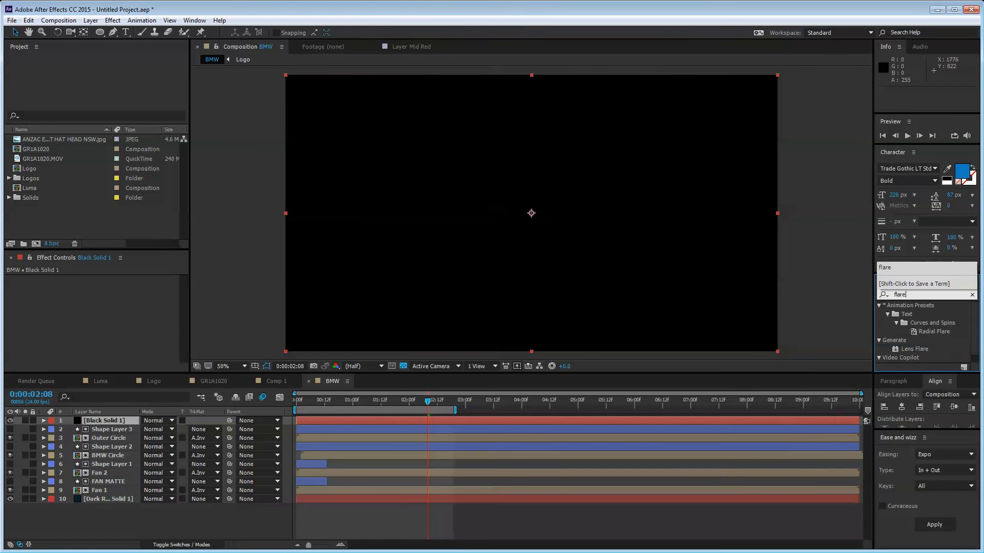
double_click(922, 351)
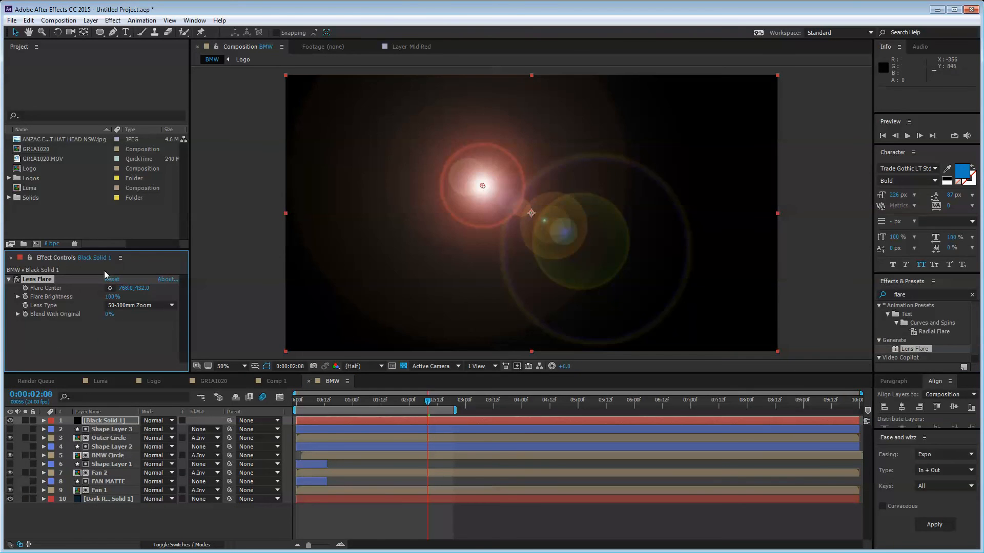
left_click(139, 305)
left_click(136, 339)
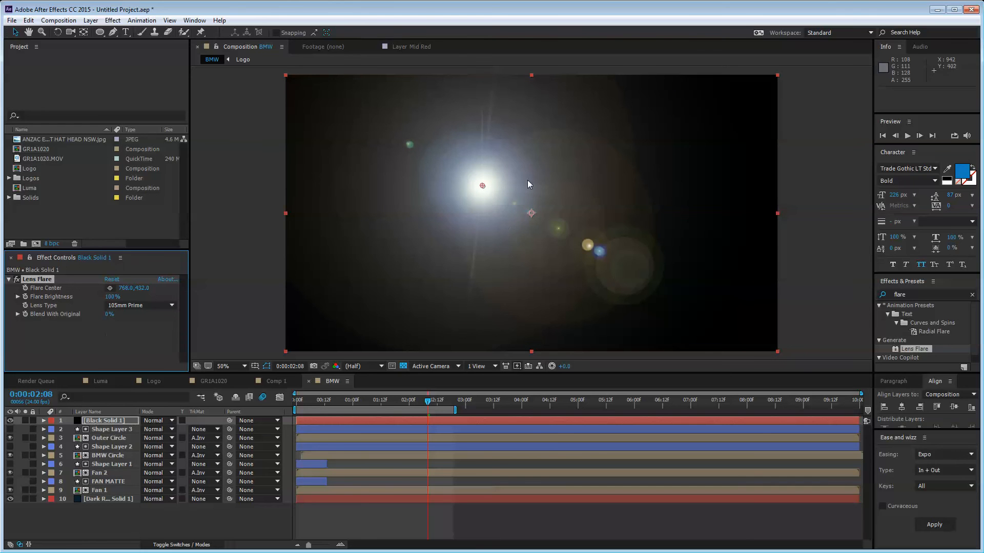
left_click(163, 421)
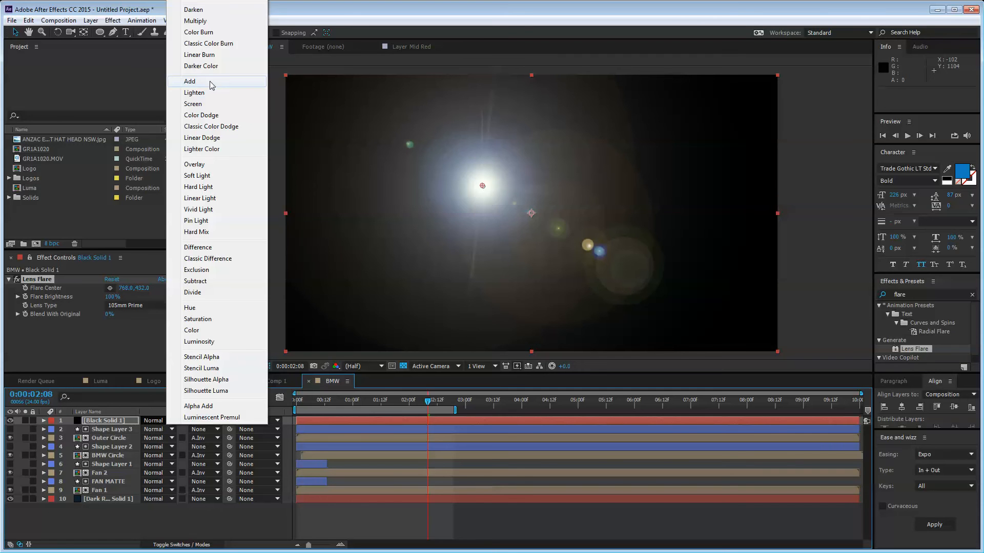
left_click(210, 82)
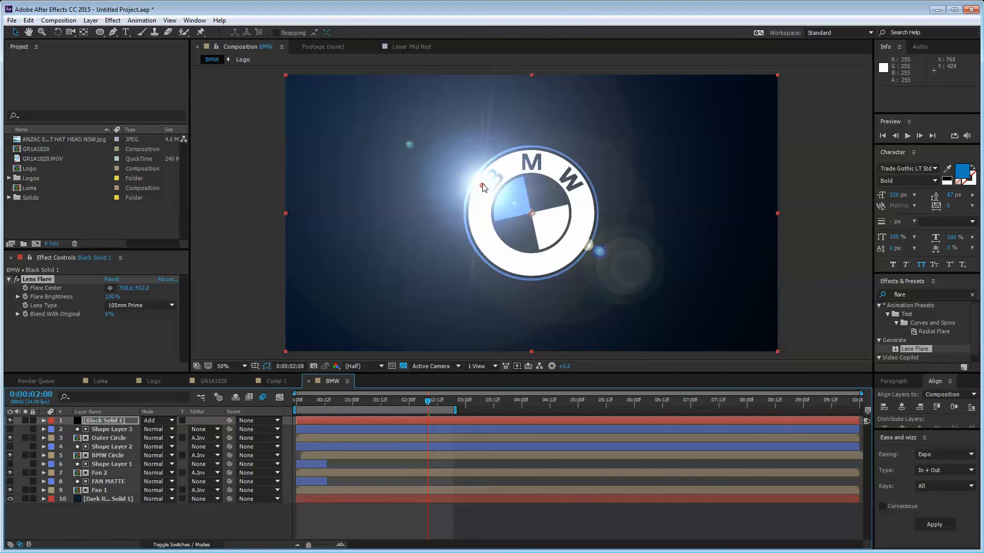
Step: Move the Lens Flare centre just outside the left edge of the frame, to about -508,214
left_click_drag(483, 189, 191, 213)
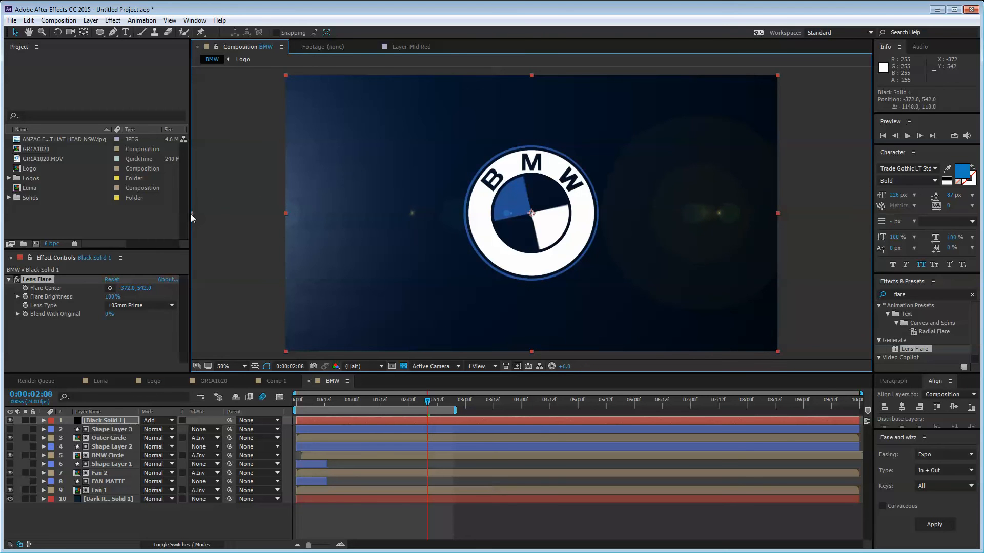
left_click(174, 533)
left_click(109, 422)
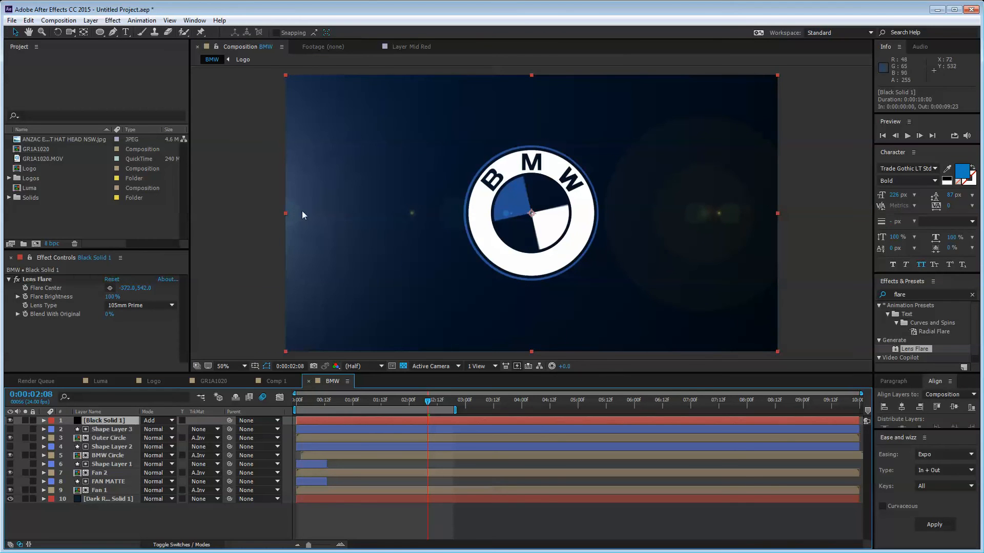
left_click(44, 279)
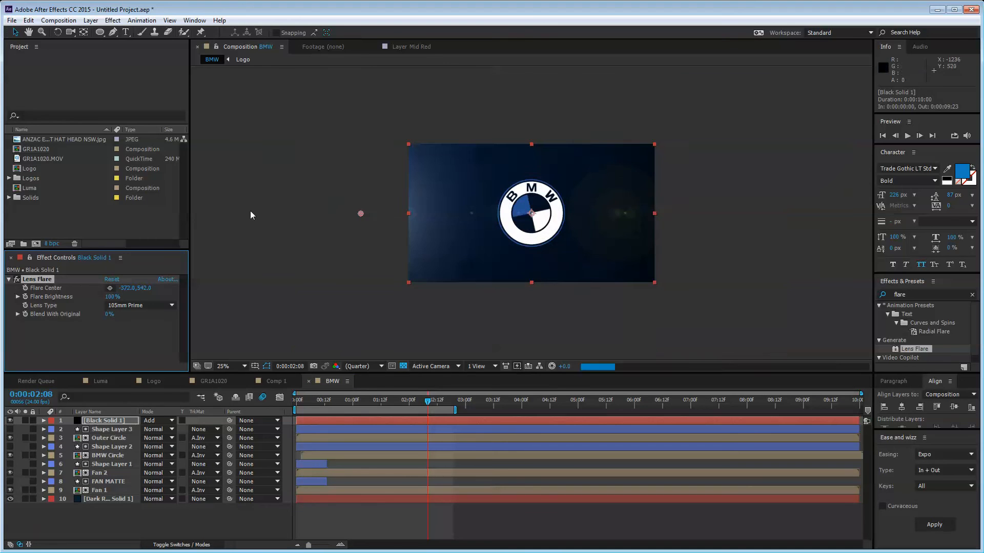
left_click_drag(361, 214, 357, 190)
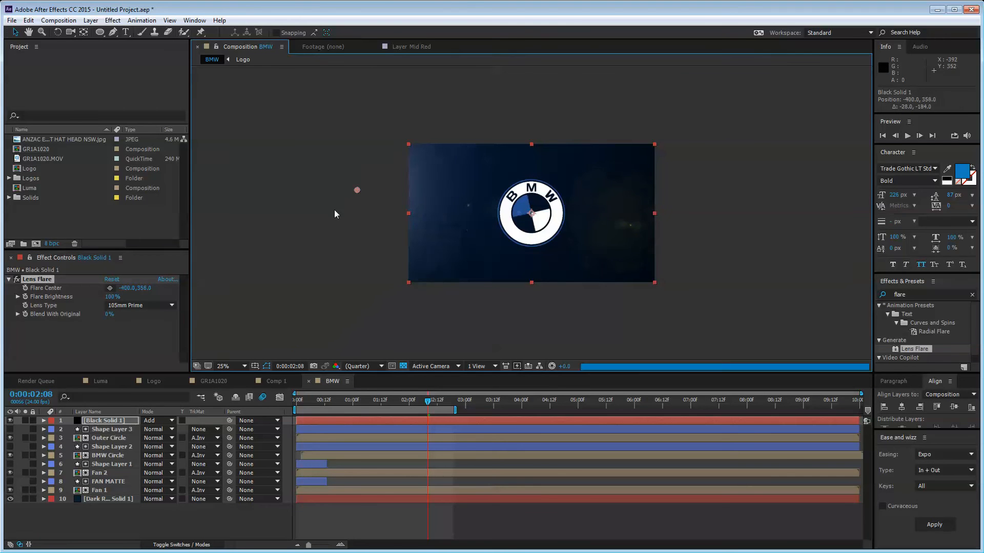
left_click(47, 279)
left_click_drag(357, 191, 343, 177)
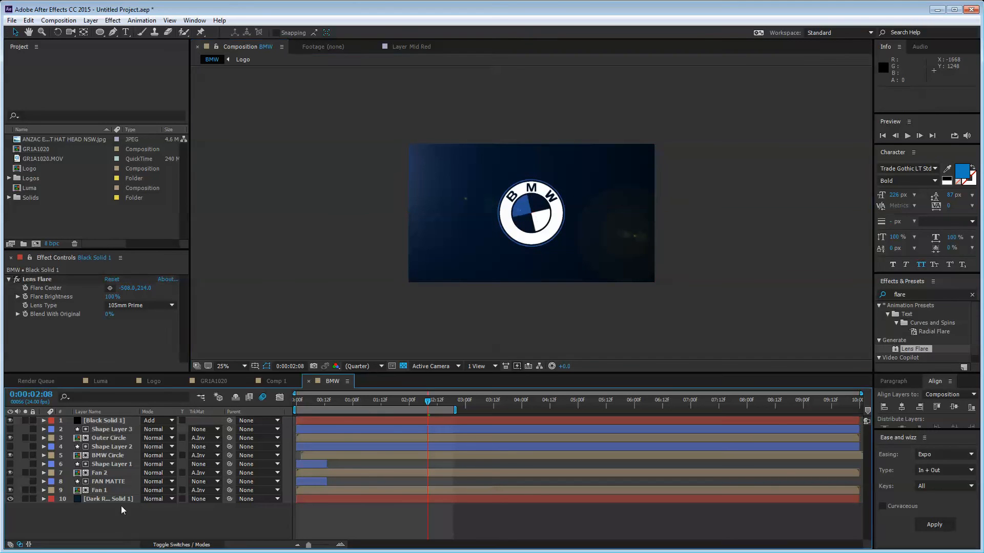
Step: Duplicate the flare and place Lens Flare 2's centre off the lower right at 2372,1098
left_click(47, 281)
key("ctrl+d")
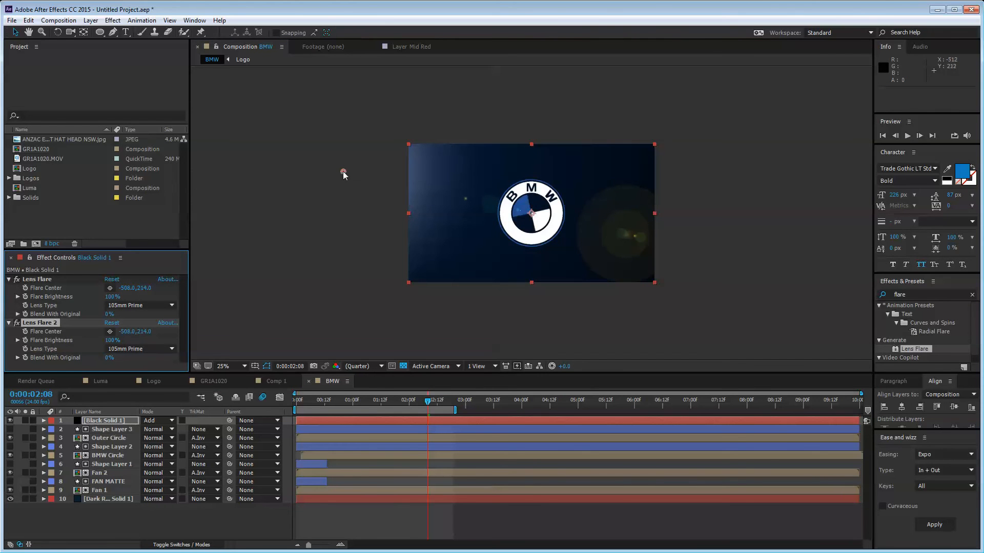
left_click_drag(343, 172, 714, 292)
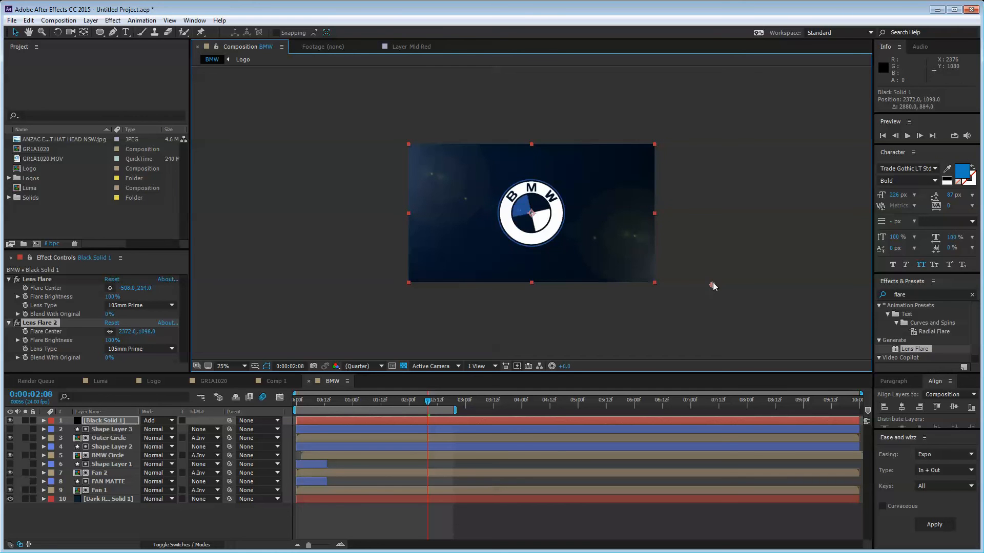
key("period")
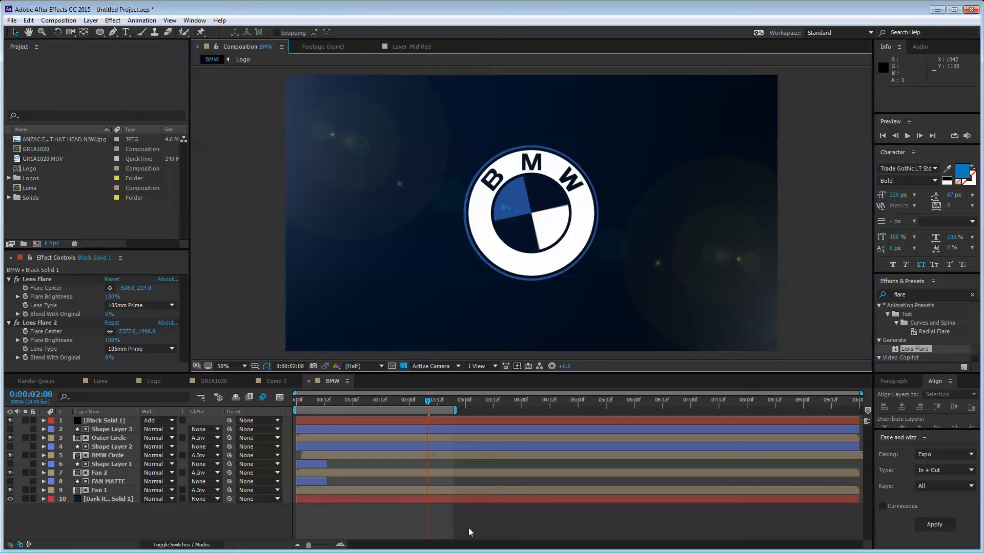
Step: Save the project with no layers selected
left_click(408, 513)
key("ctrl+a")
left_click(167, 516)
key("ctrl+s")
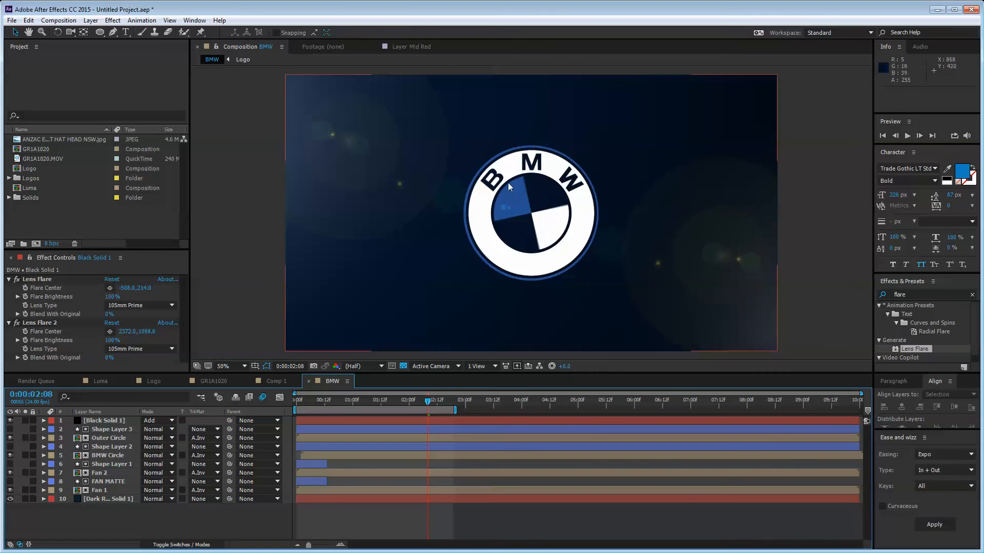
Step: Change the Fan 1 layer's fill colour to the lighter blue 274980
left_click(105, 481)
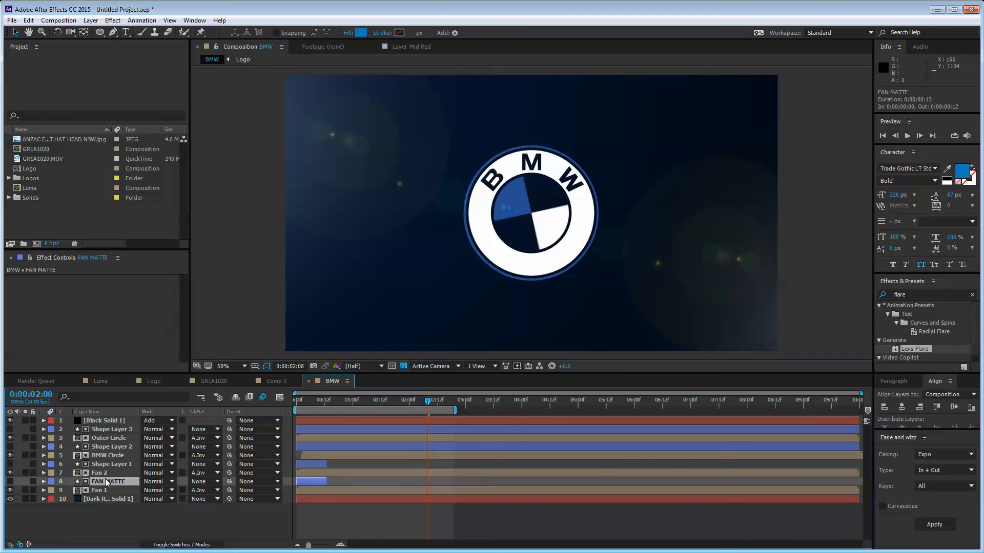
left_click(105, 474)
left_click(105, 480)
left_click(105, 464)
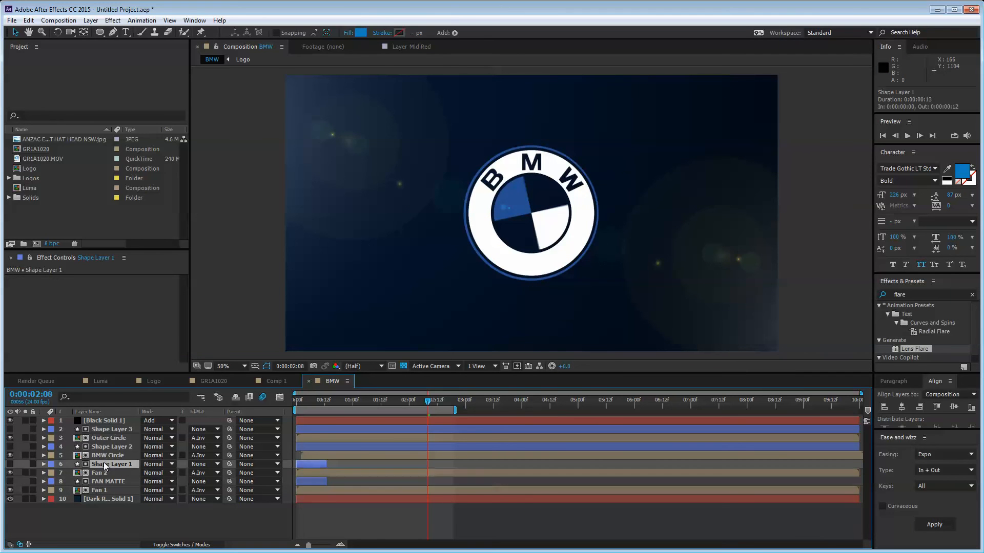
left_click(105, 455)
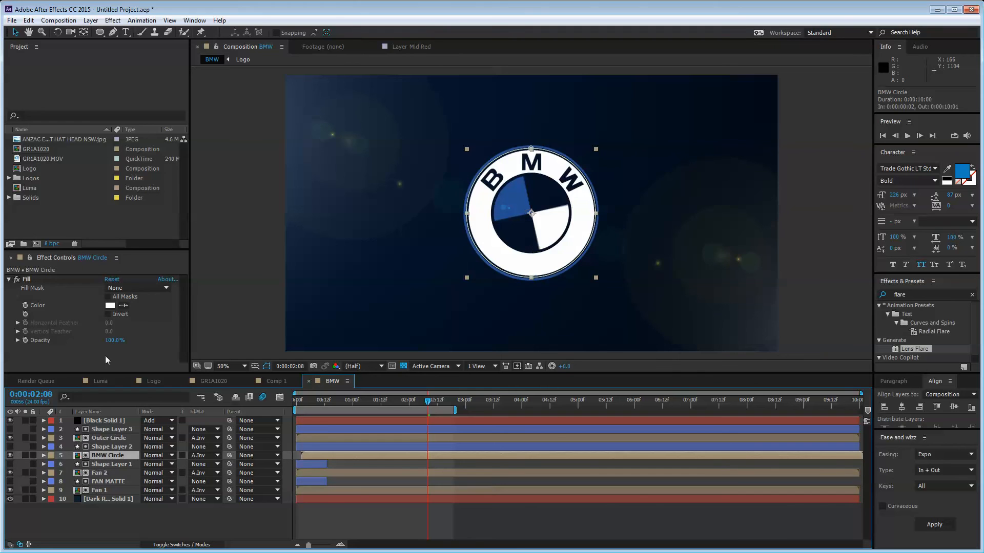
left_click(105, 472)
left_click(109, 439)
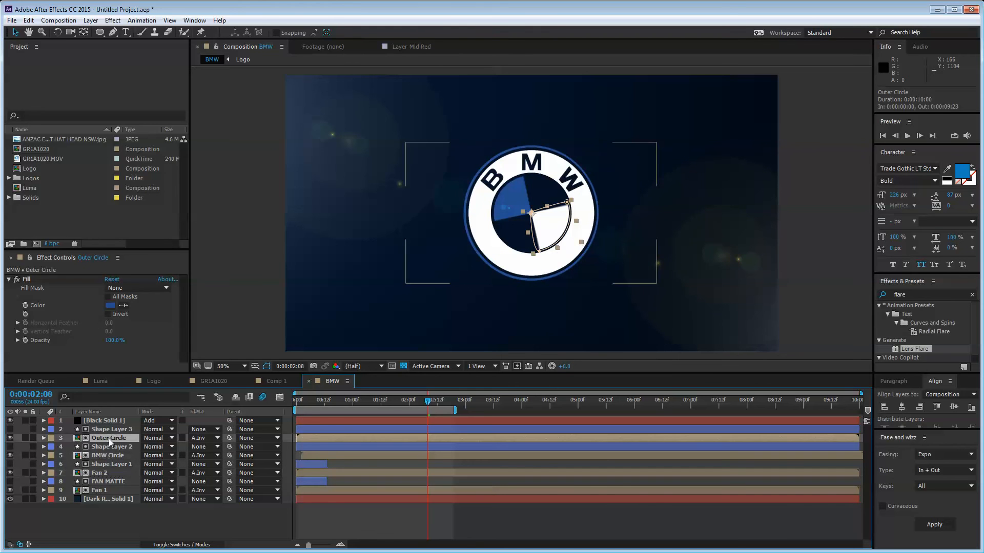
left_click(100, 491)
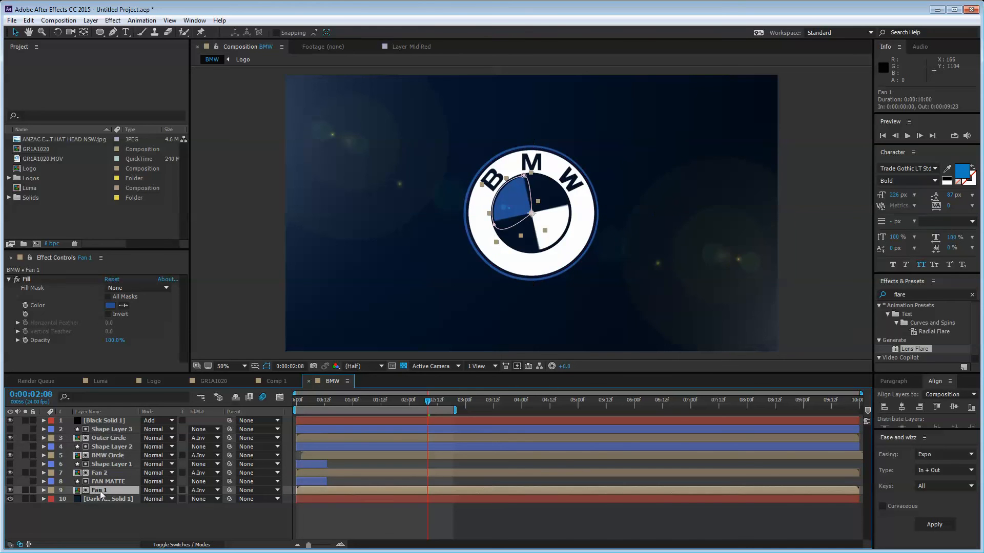
left_click(109, 306)
mouse_move(321, 272)
left_mouse_down()
mouse_move(328, 236)
mouse_move(304, 232)
mouse_move(345, 248)
mouse_move(339, 230)
mouse_move(358, 256)
mouse_move(358, 245)
mouse_move(330, 302)
mouse_move(309, 272)
mouse_move(321, 283)
left_mouse_up()
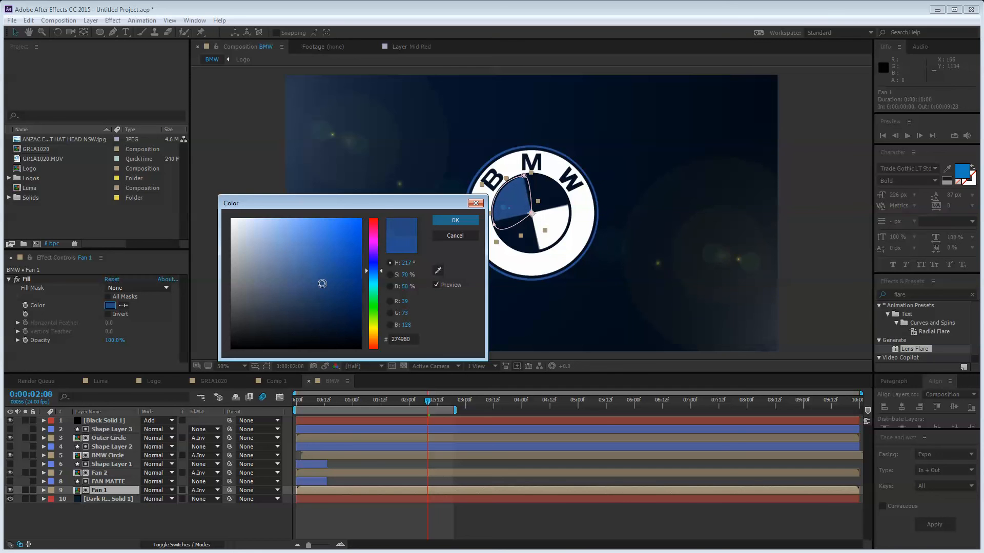
key("Return")
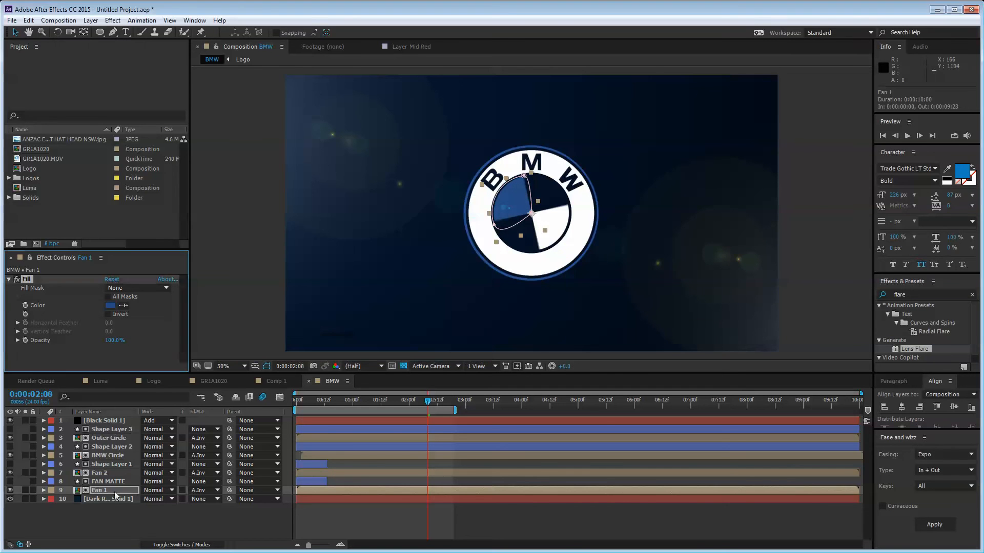
Step: Check the Fan 2, BMW Circle and Outer Circle layers, then rewind to the logo's start
left_click(108, 473)
left_click(112, 455)
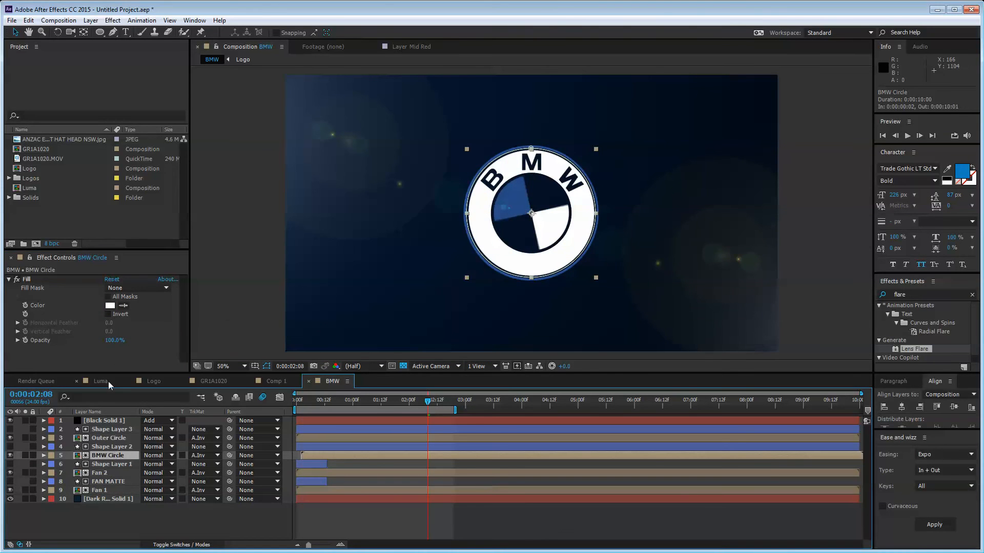
left_click(493, 184)
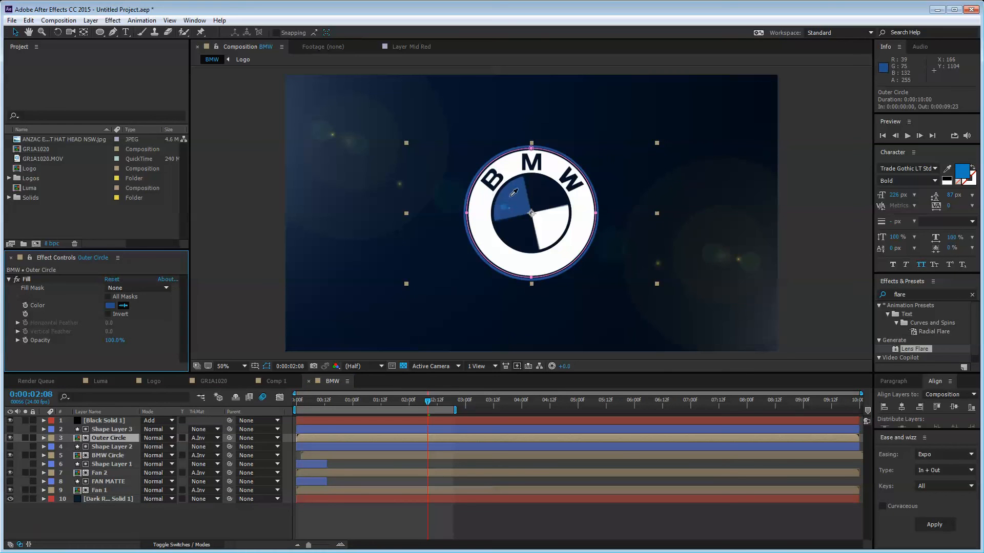
left_click(201, 521)
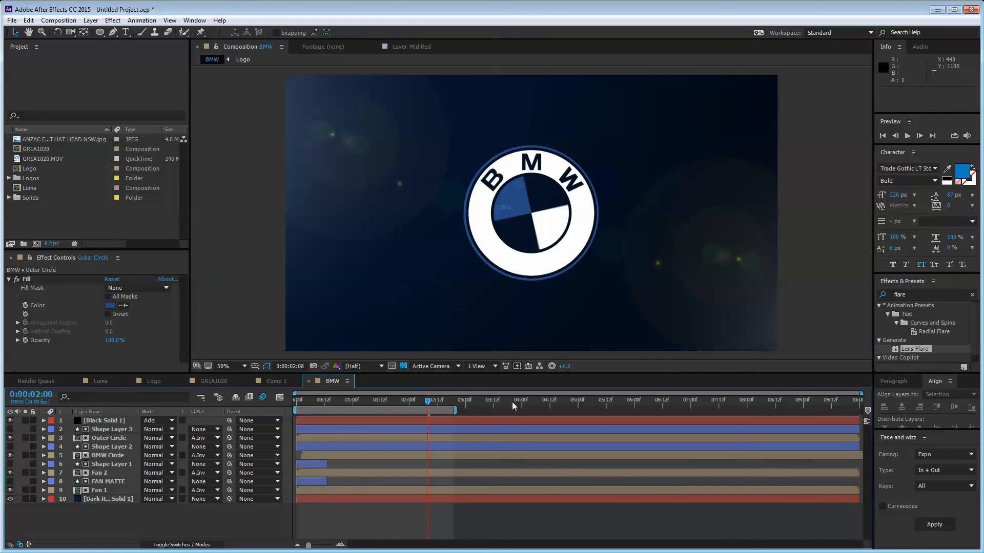
left_click_drag(428, 401, 287, 411)
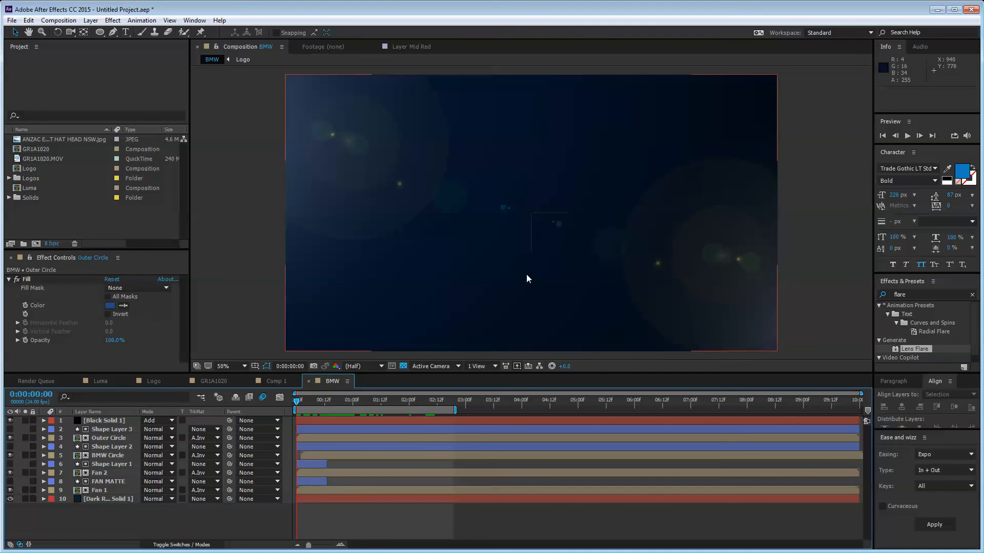
Step: Nudge Shape Layer 1 one pixel left with the path outlines hidden
left_click(105, 465)
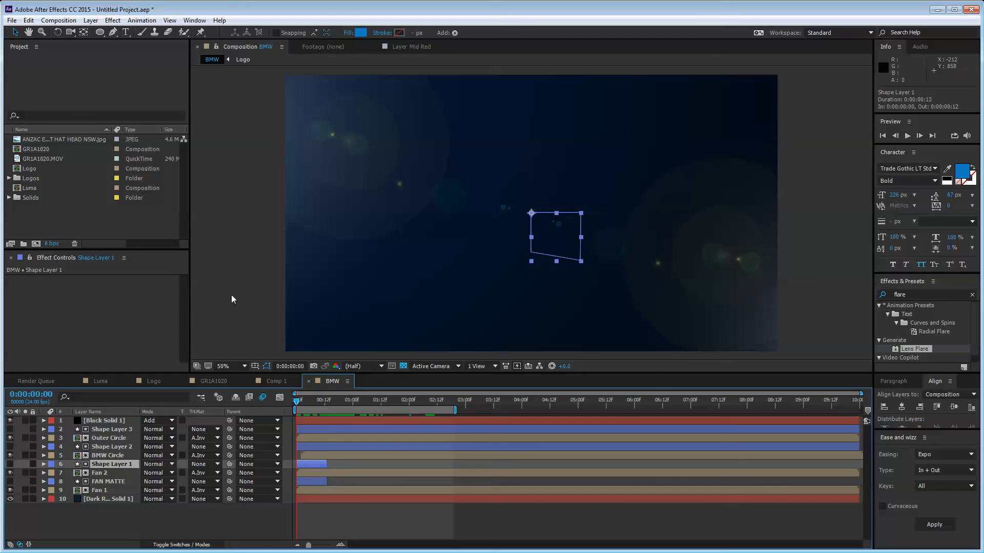
left_click(267, 366)
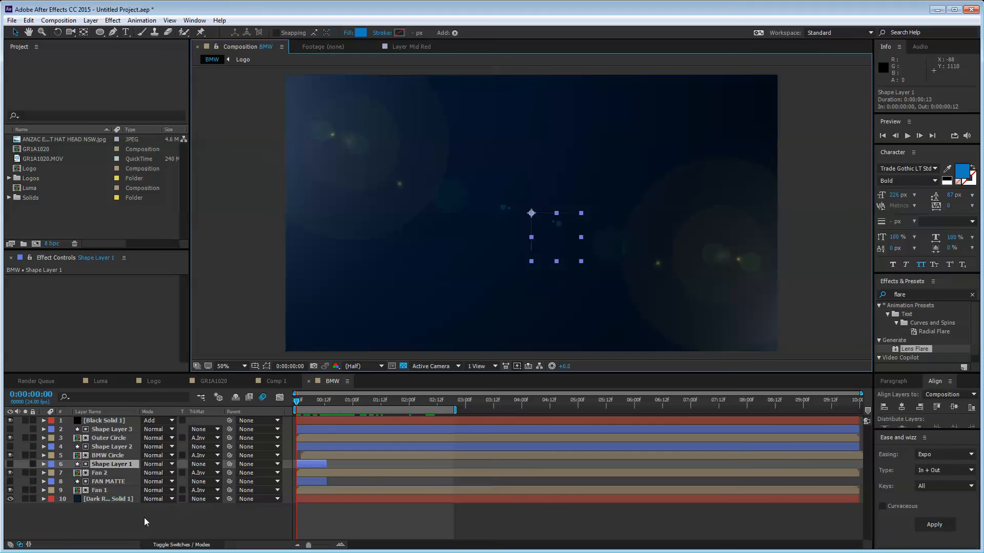
key("Left")
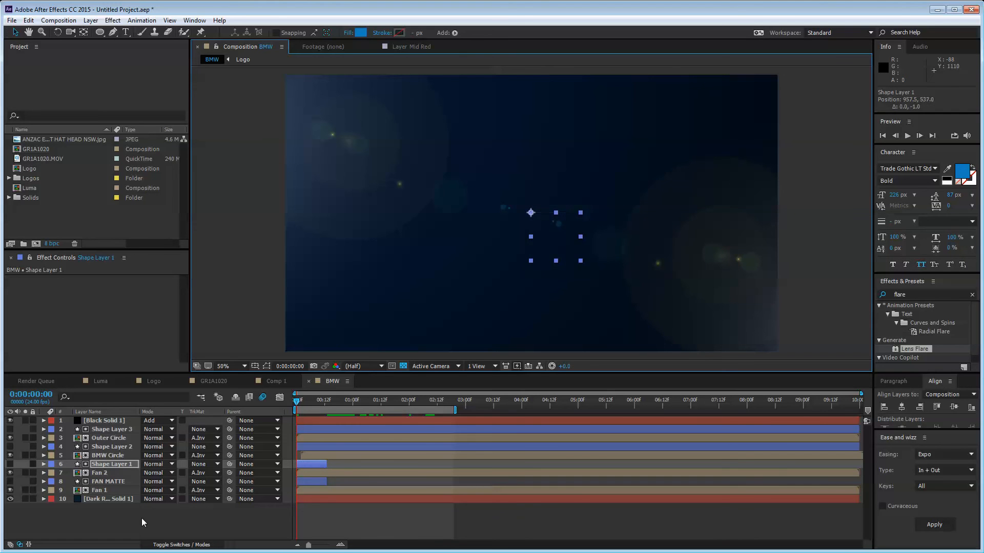
left_click(141, 518)
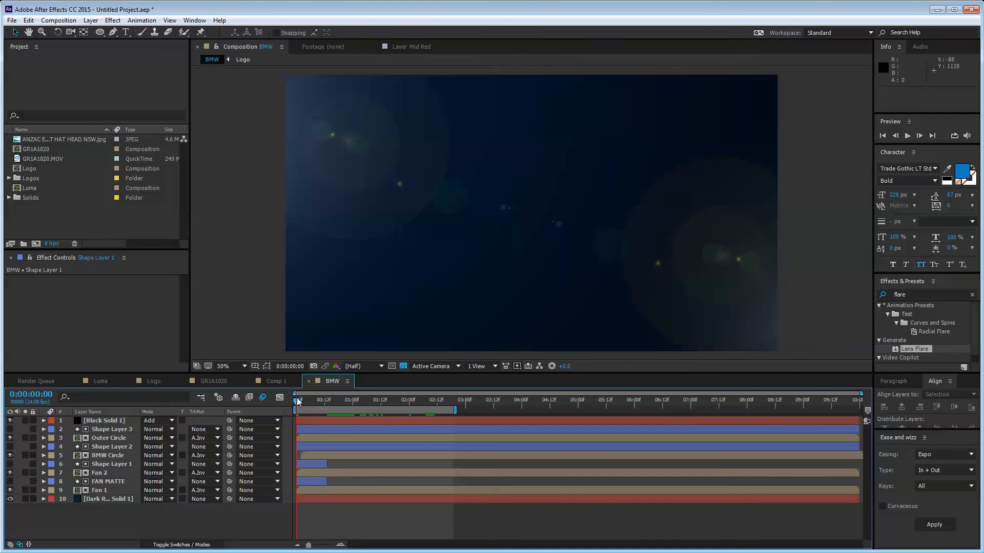
Step: Scrub through the logo build over the flare background and play a preview
left_click_drag(297, 401, 333, 402)
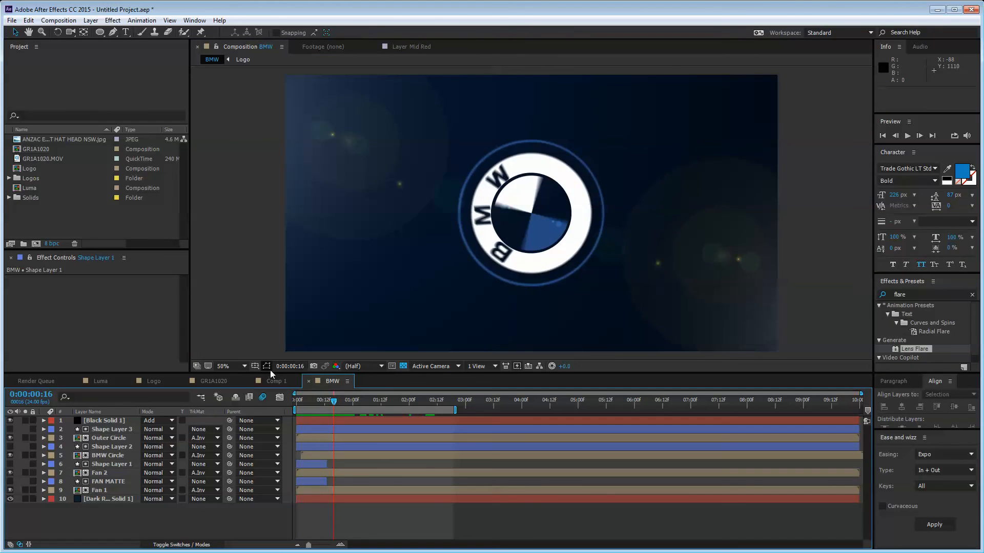
left_click(320, 399)
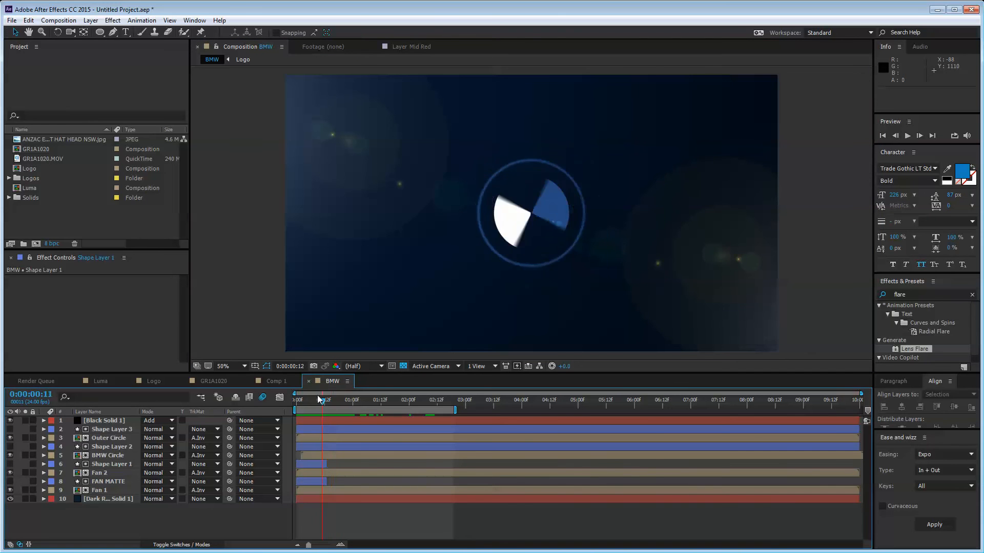
left_click_drag(317, 399, 456, 422)
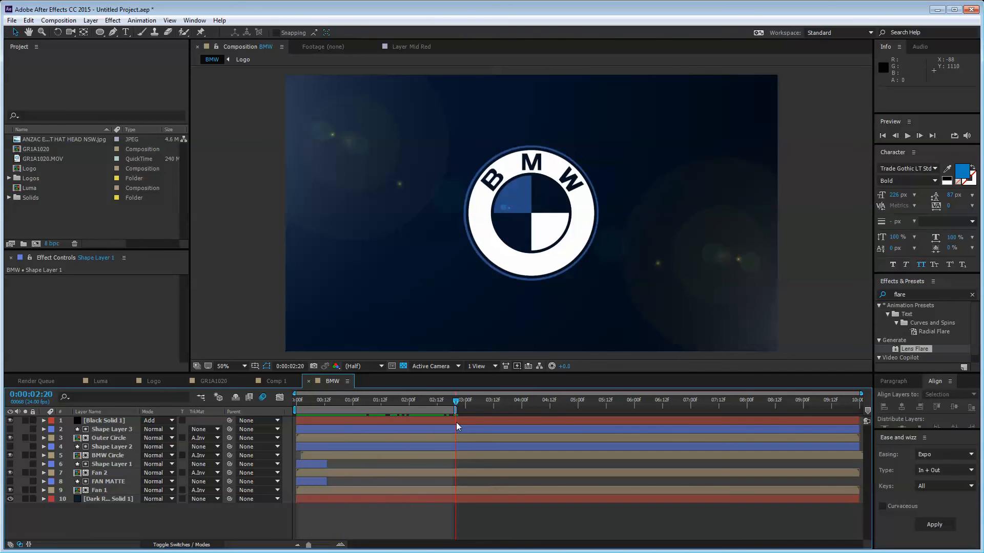
key("space")
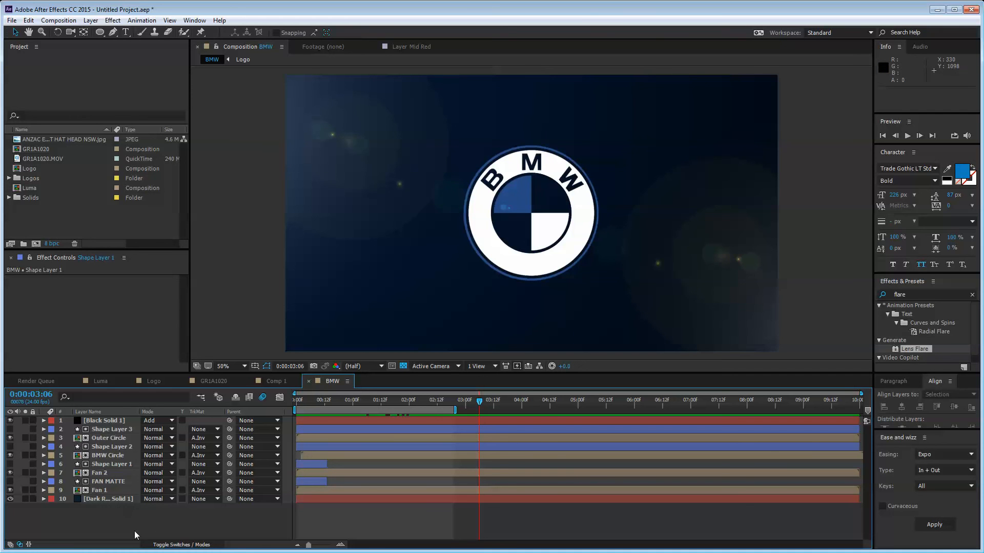
left_click(110, 429)
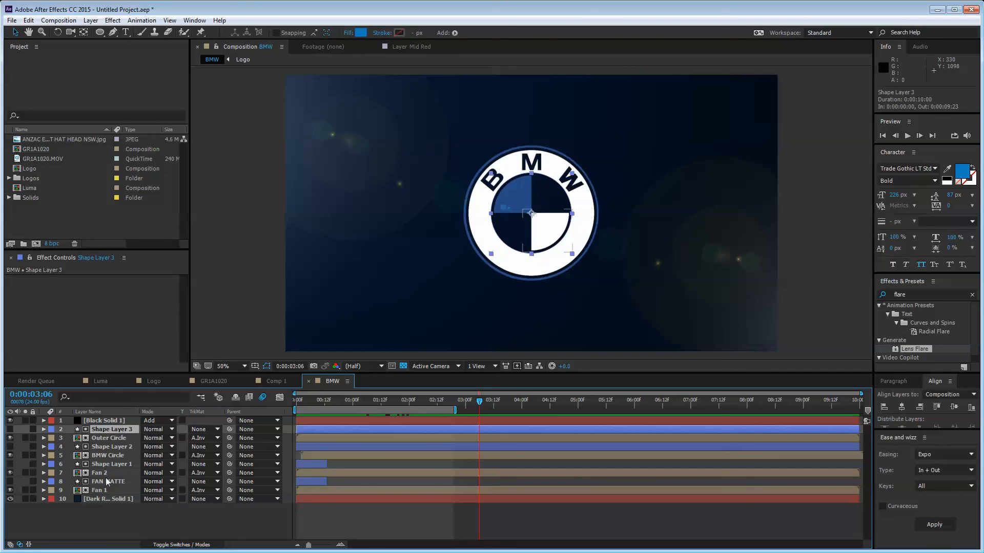
Step: Pre-compose all logo layers down to Fan 1 into a precomp named 'Final BMW Logo'
left_click(106, 490, "shift")
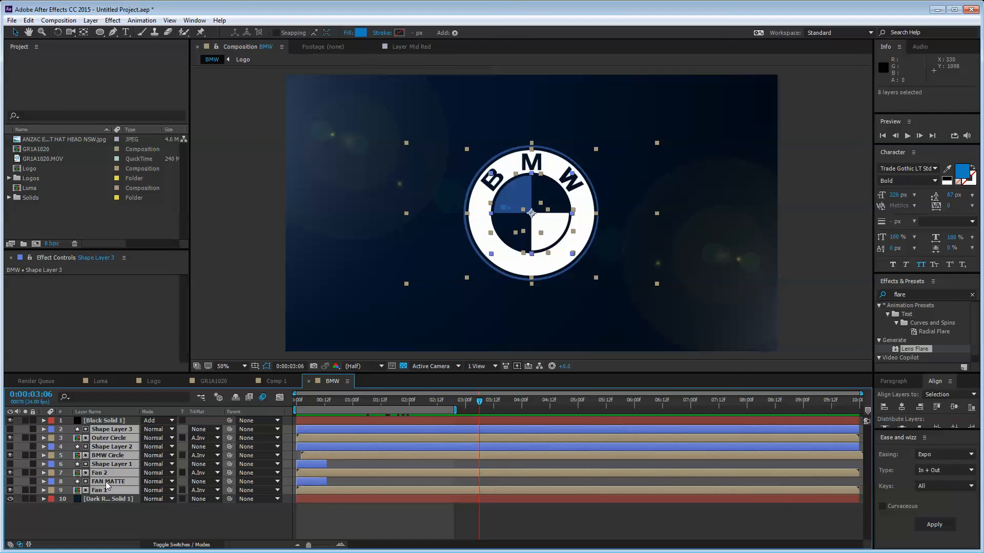
key("ctrl+shift+c")
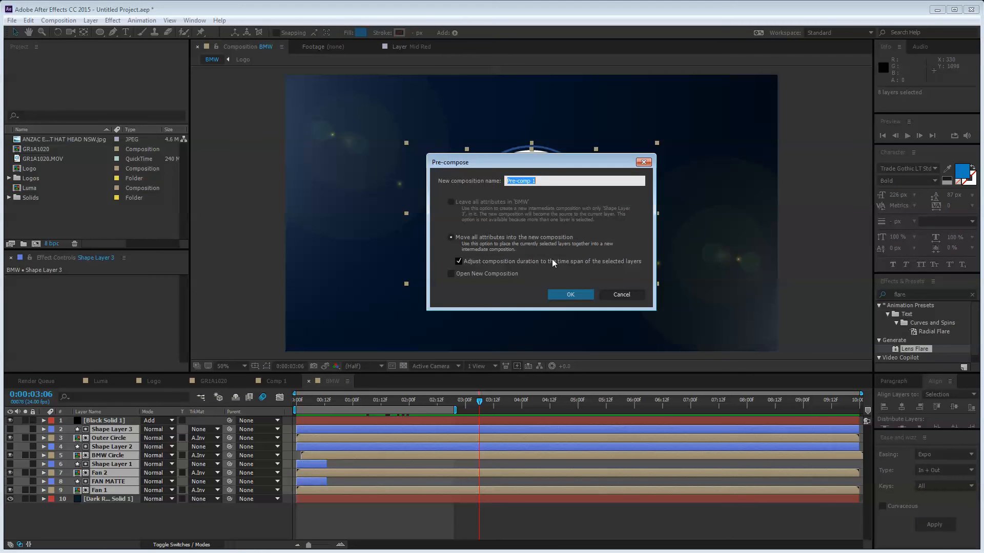
type("Final BMW Logo")
key("Return")
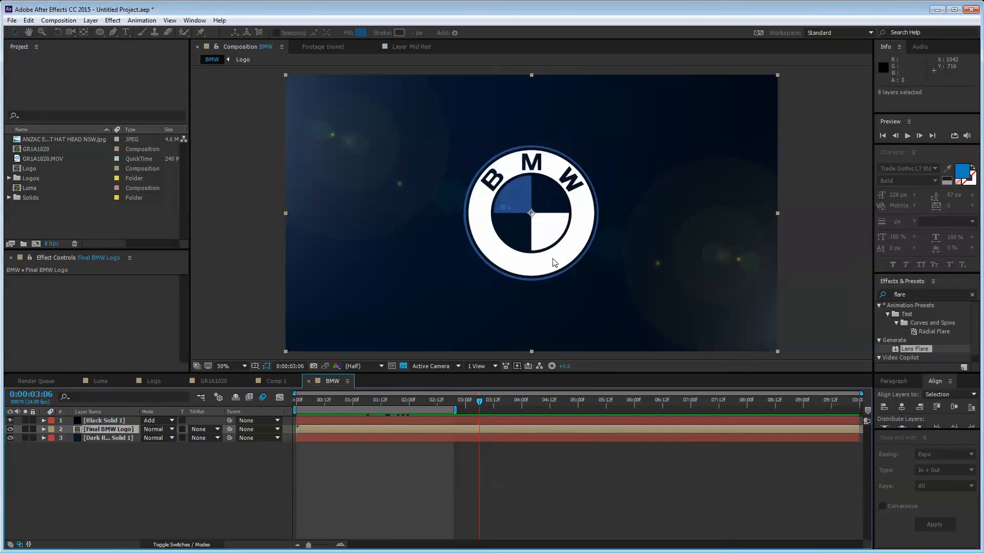
left_click(114, 434)
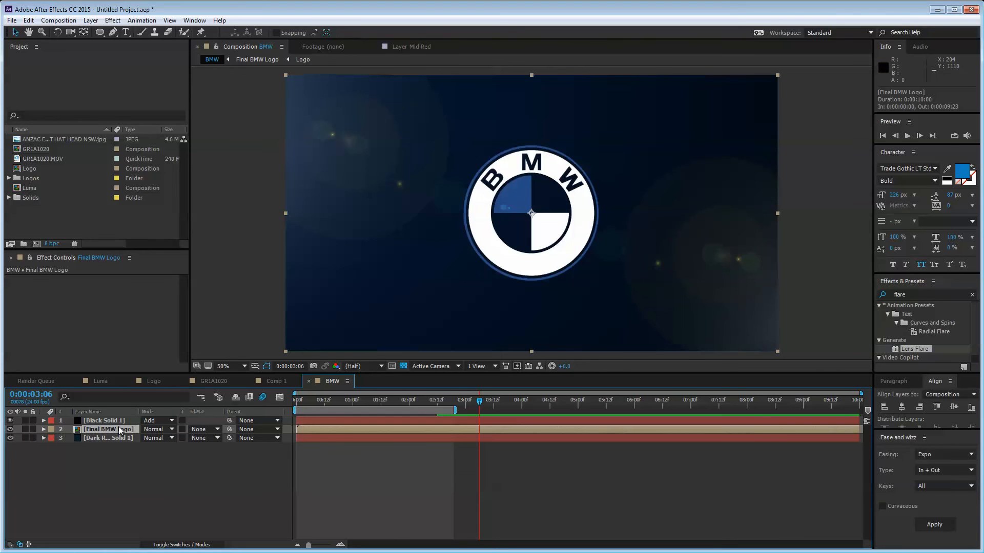
mouse_move(529, 220)
left_mouse_down()
mouse_move(395, 171)
mouse_move(439, 275)
mouse_move(528, 219)
left_mouse_up()
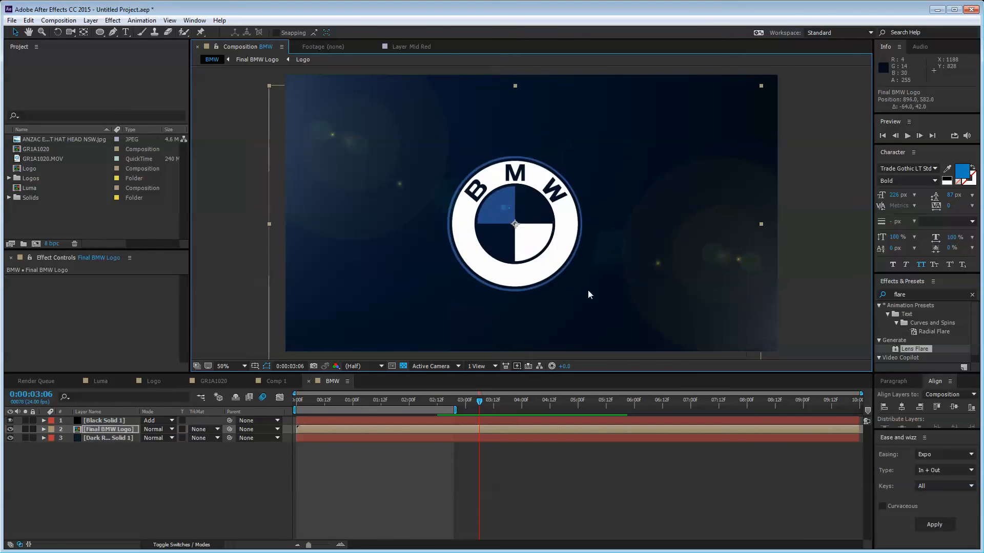
left_click(137, 513)
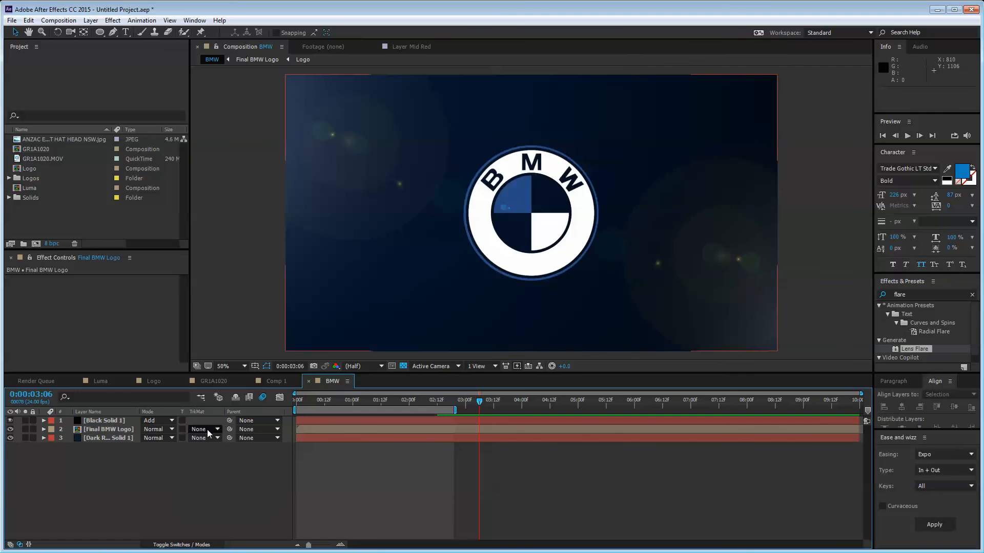
Step: Rename the Black Solid 1 layer to 'Flare'
left_click(113, 412)
left_click(115, 420)
key("Return")
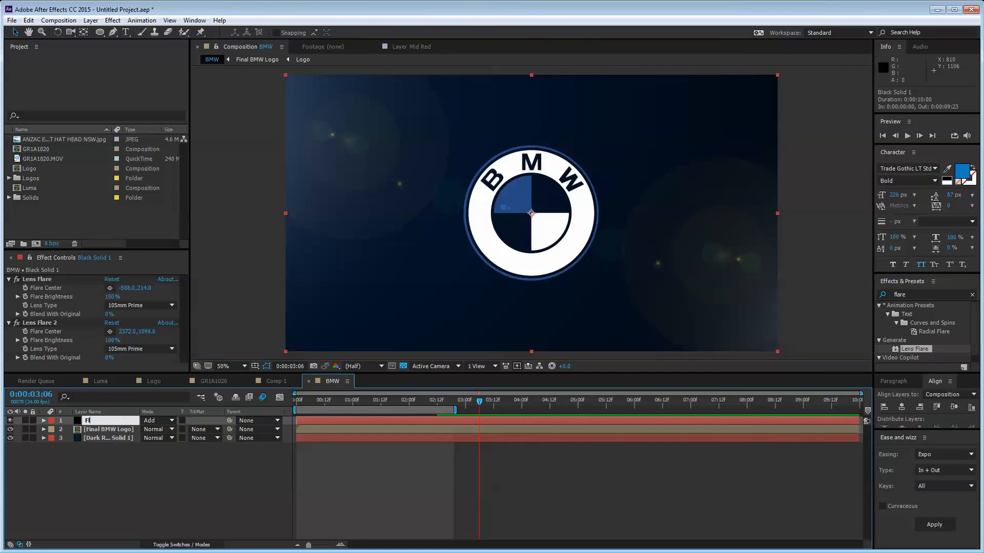
type("Flare")
key("Return")
left_click(156, 468)
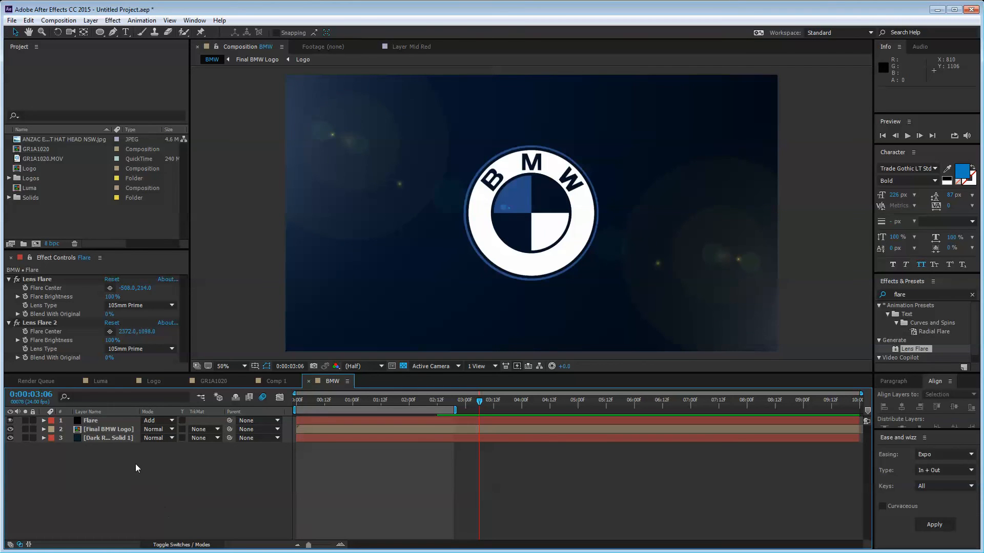
Step: Add a new adjustment layer at the top of the BMW composition
right_click(119, 454)
mouse_move(129, 461)
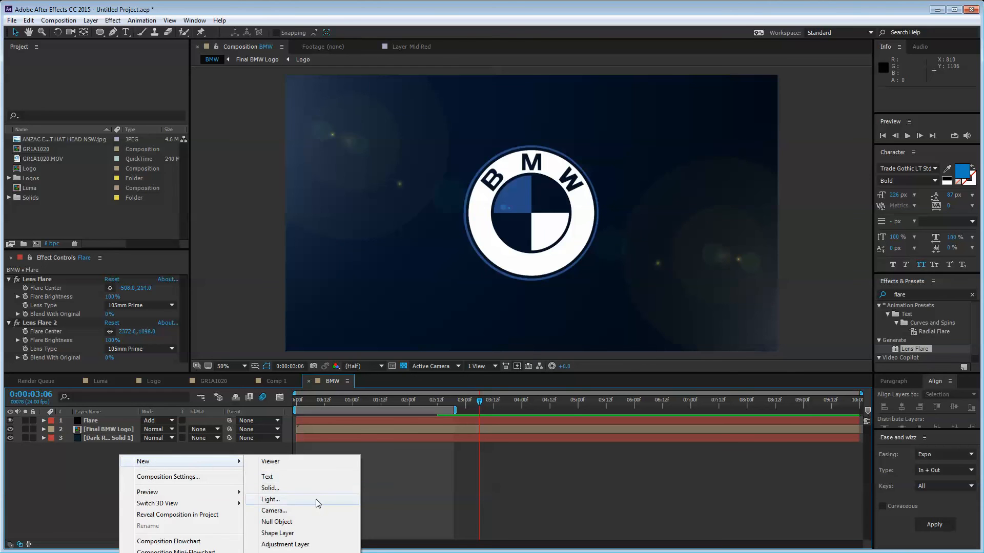
left_click(302, 544)
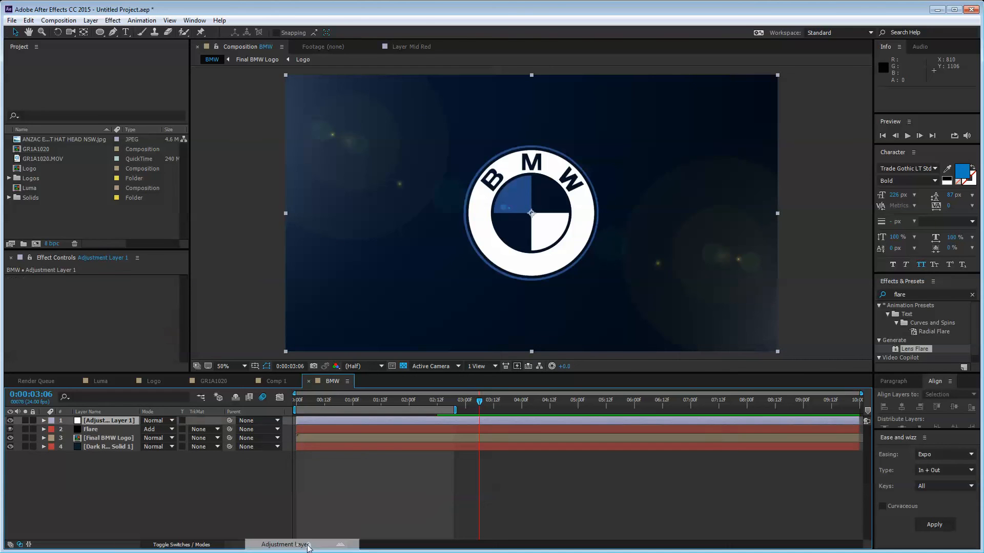
left_click(107, 461)
Step: Open the Final BMW Logo precomp for editing
left_click(130, 421)
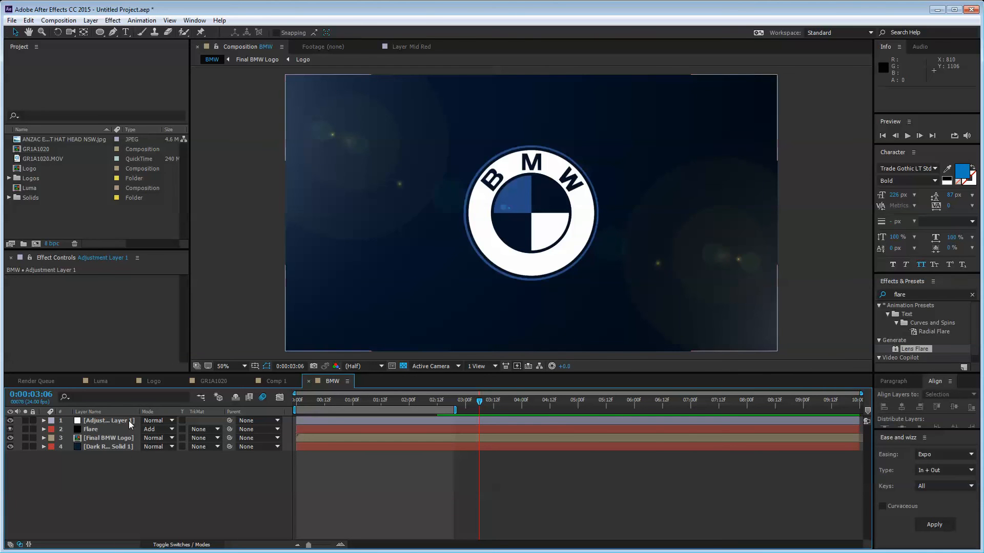
left_click(133, 421)
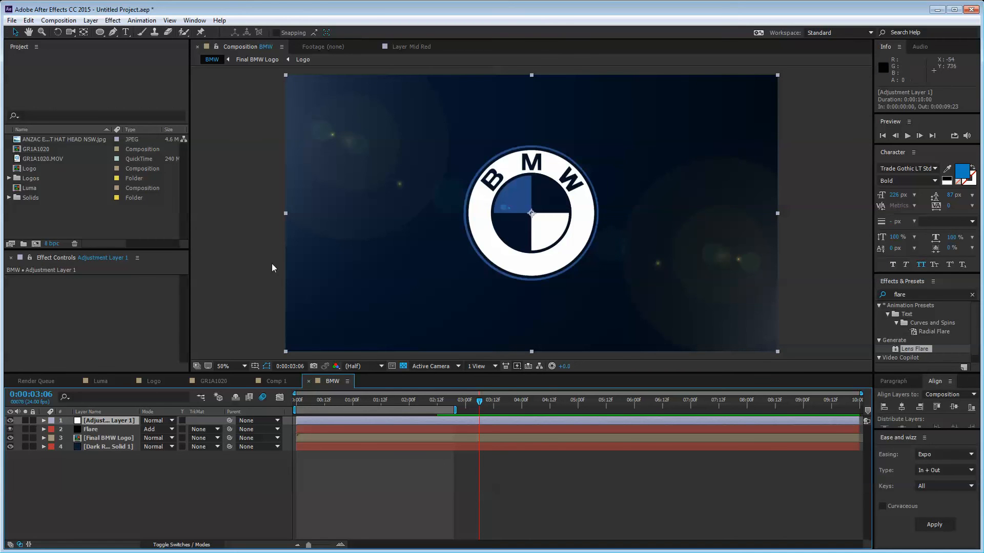
left_click(131, 481)
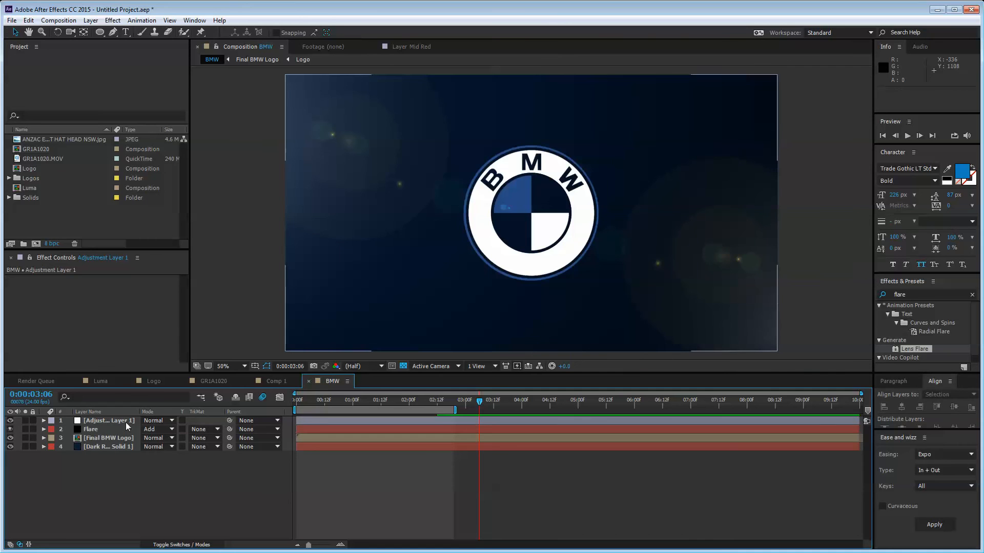
left_click(125, 421)
double_click(114, 436)
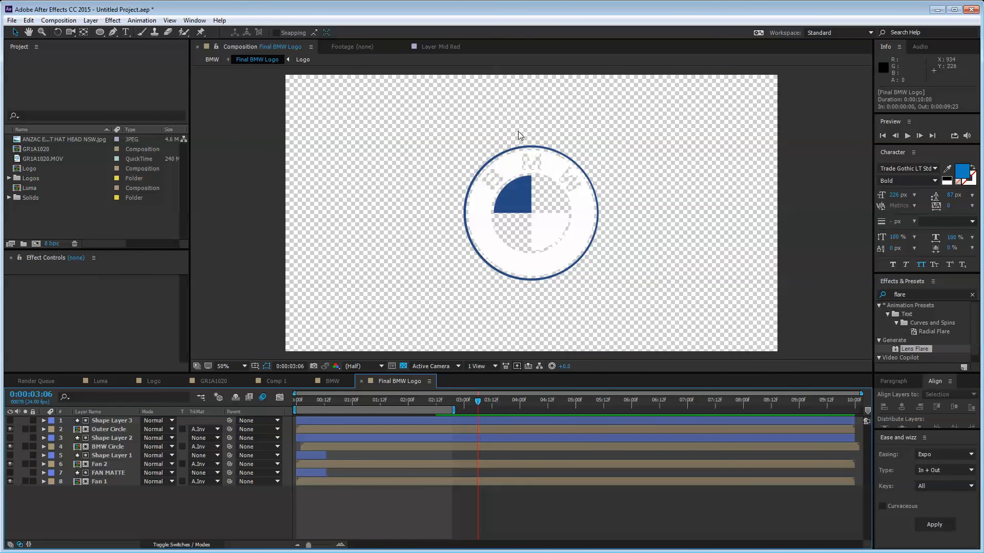
Step: Turn off the transparency grid and add Adjustment Layer 2 above the logo layers
left_click(403, 365)
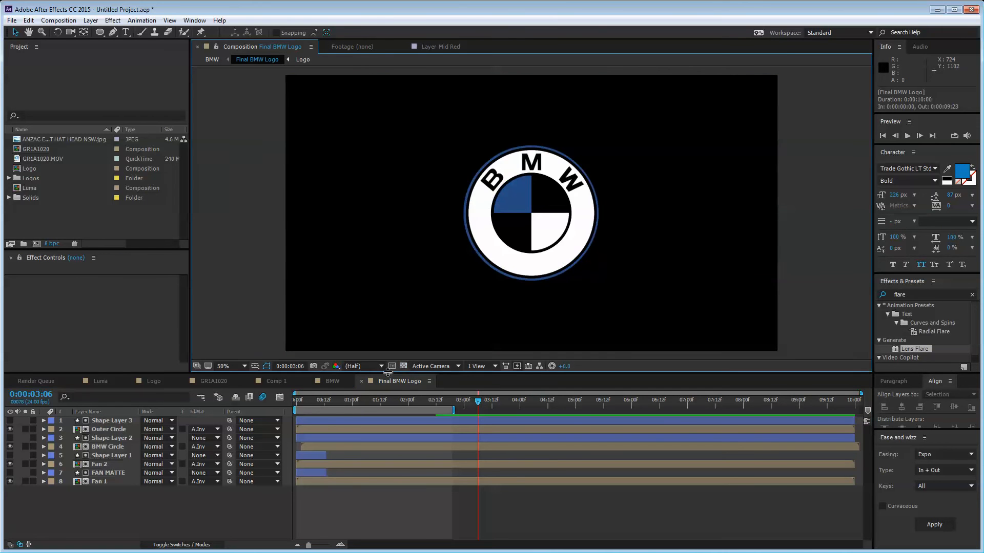
right_click(125, 510)
key("Escape")
left_click_drag(127, 508, 70, 418)
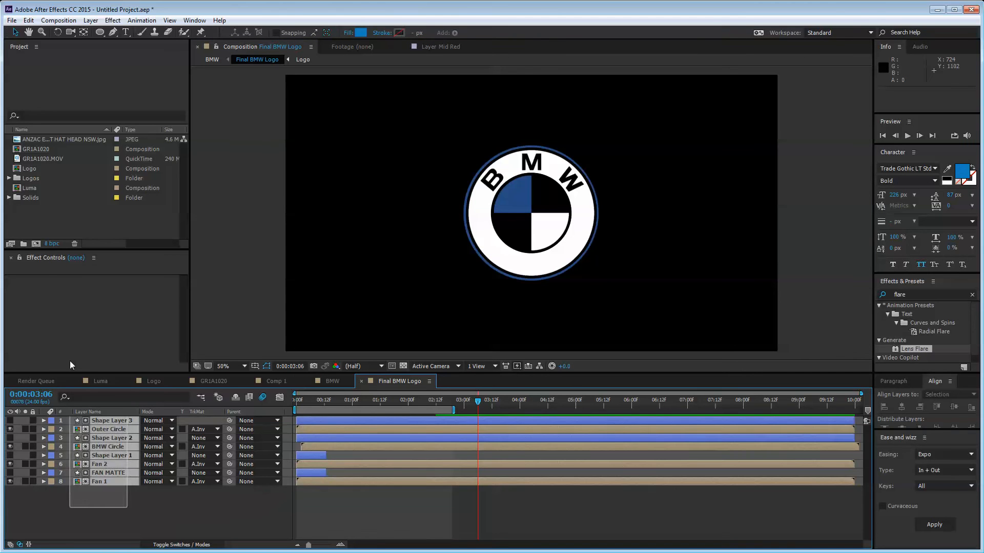
right_click(126, 508)
mouse_move(171, 410)
left_click(309, 494)
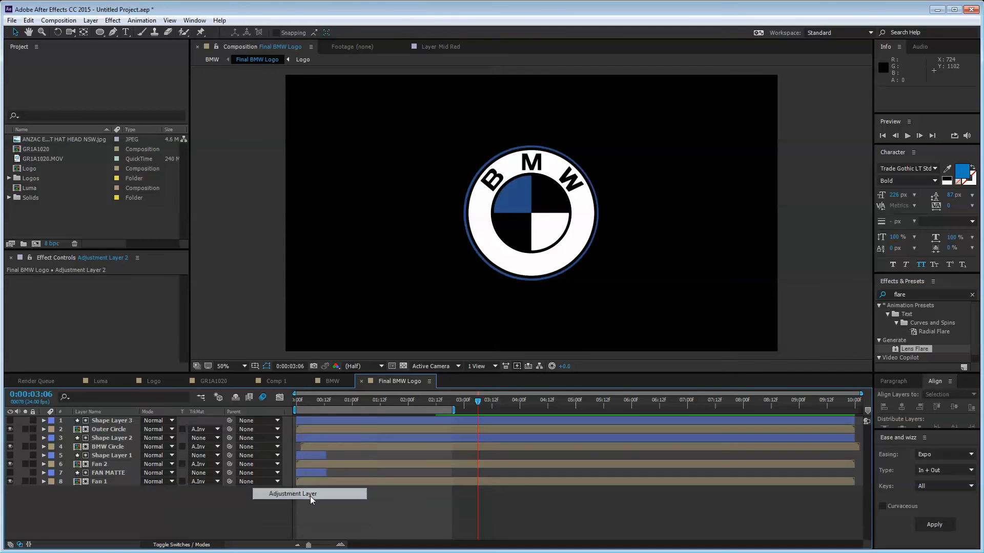
Step: Select Adjustment Layer 2 and switch to the Pen tool
left_click(118, 422)
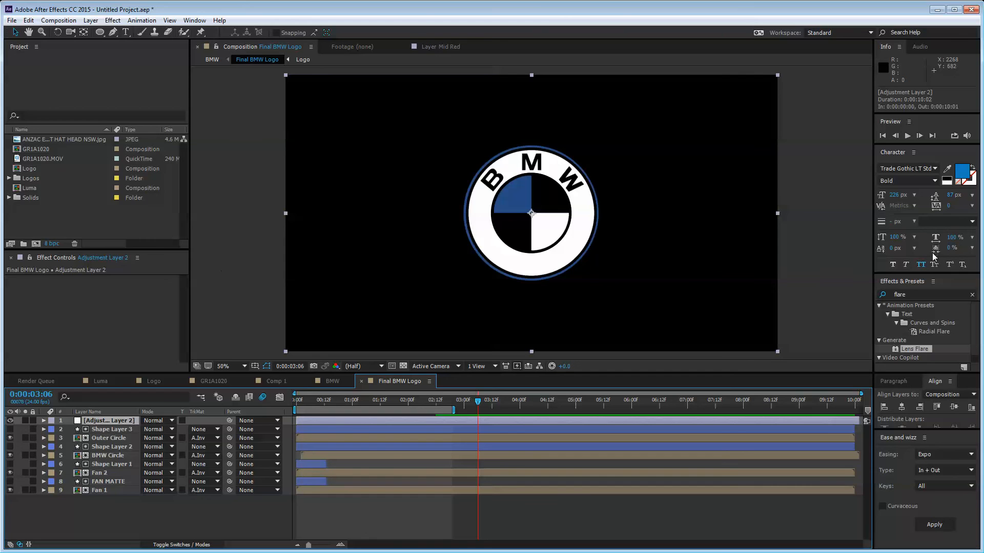
left_click(919, 294)
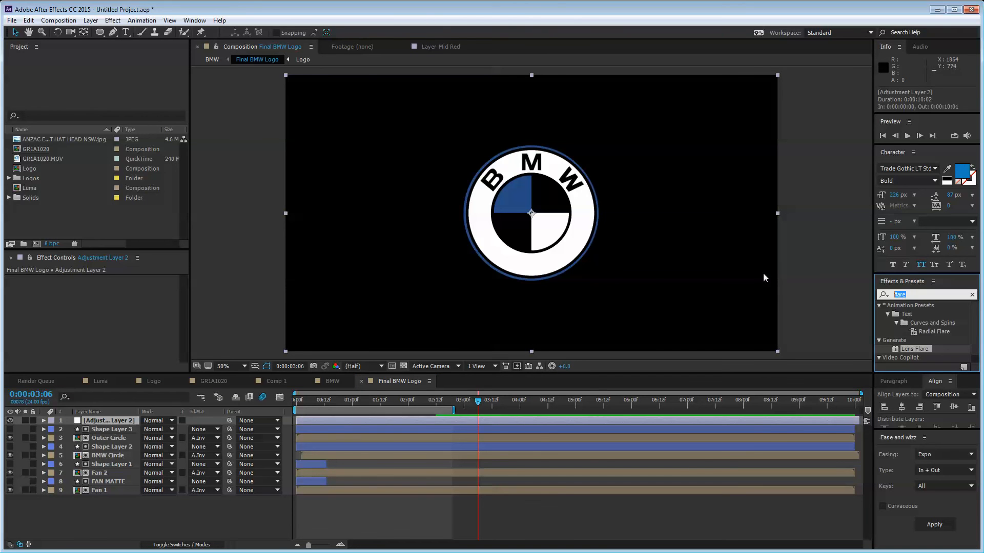
left_click(136, 392)
left_click(118, 421)
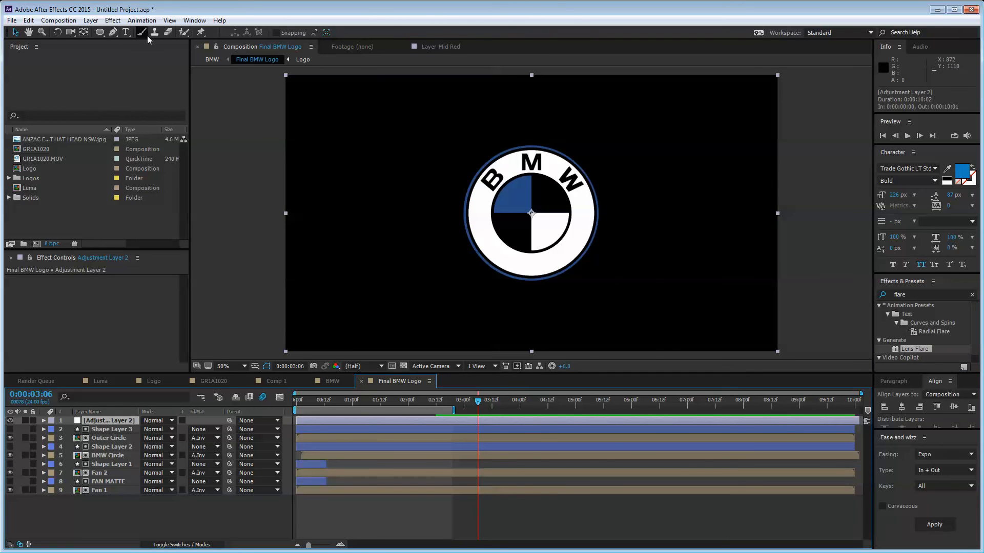
left_click(119, 34)
left_click(113, 420)
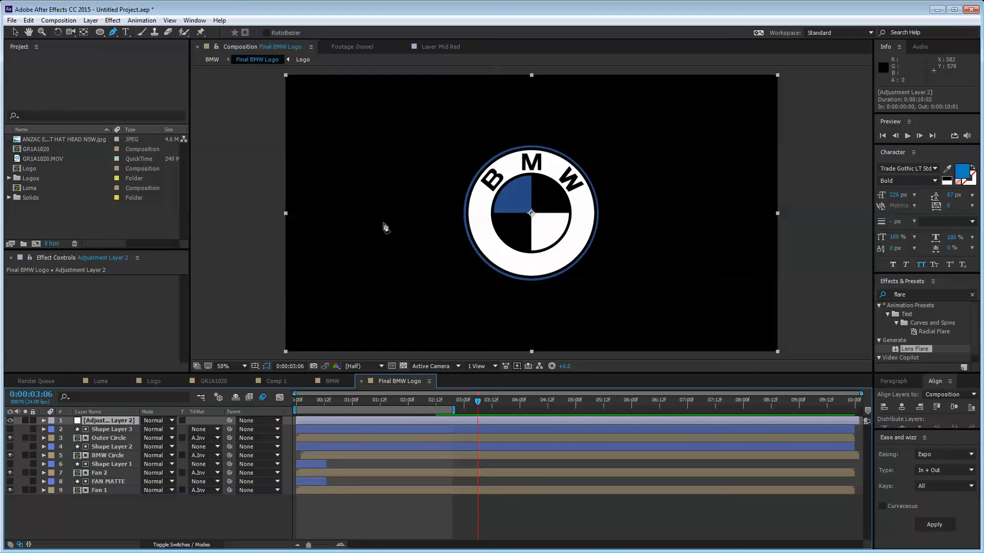
Step: Draw a closed four-point diagonal band mask from lower left to above the frame
left_click(298, 296)
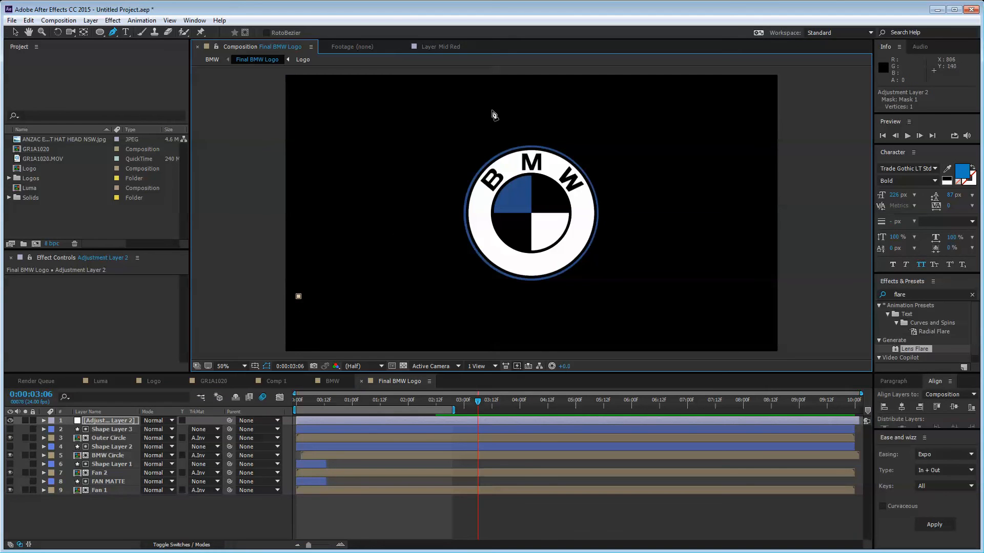
left_click(461, 133)
key("ctrl+z")
left_click(553, 80, "shift")
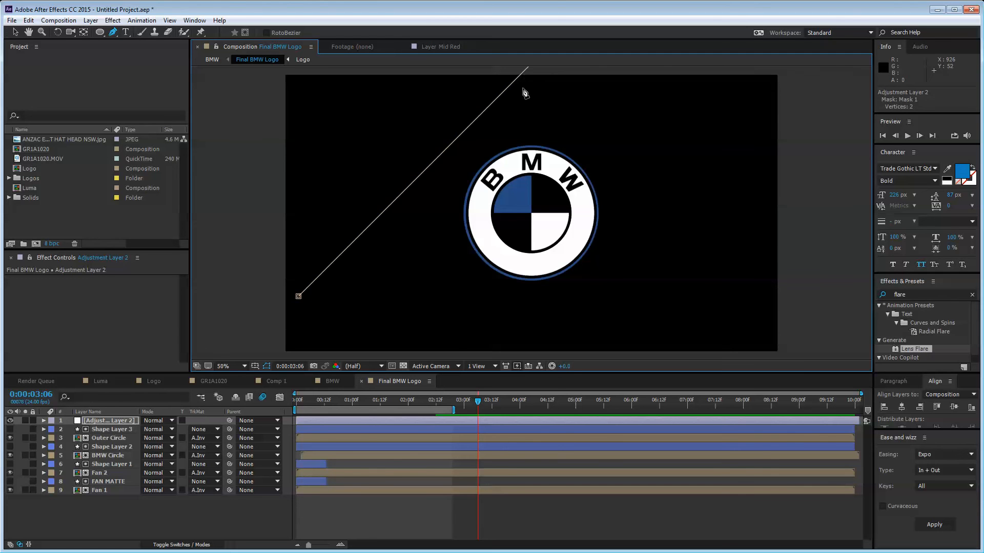
key("comma")
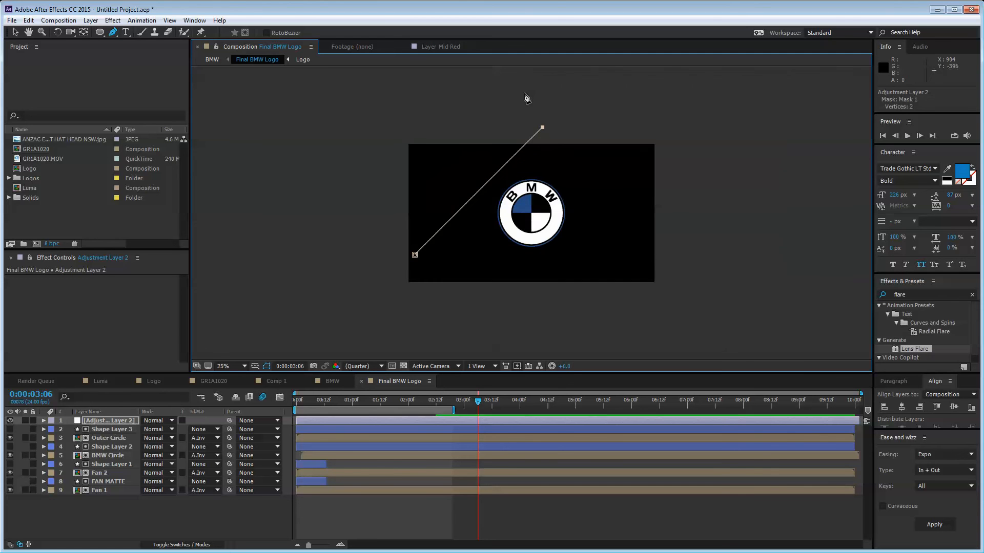
left_click(580, 131, "shift")
left_click(465, 261, "shift")
key("ctrl+z")
left_click(447, 262, "shift")
left_click(415, 256)
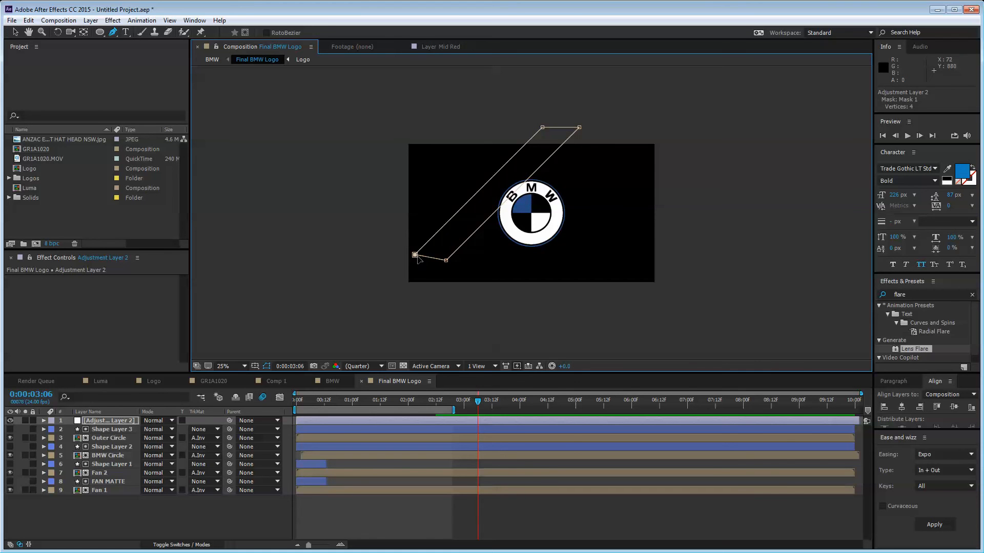
Step: Shift the mask band slightly down and right across the BMW roundel
left_click(15, 32)
key("period")
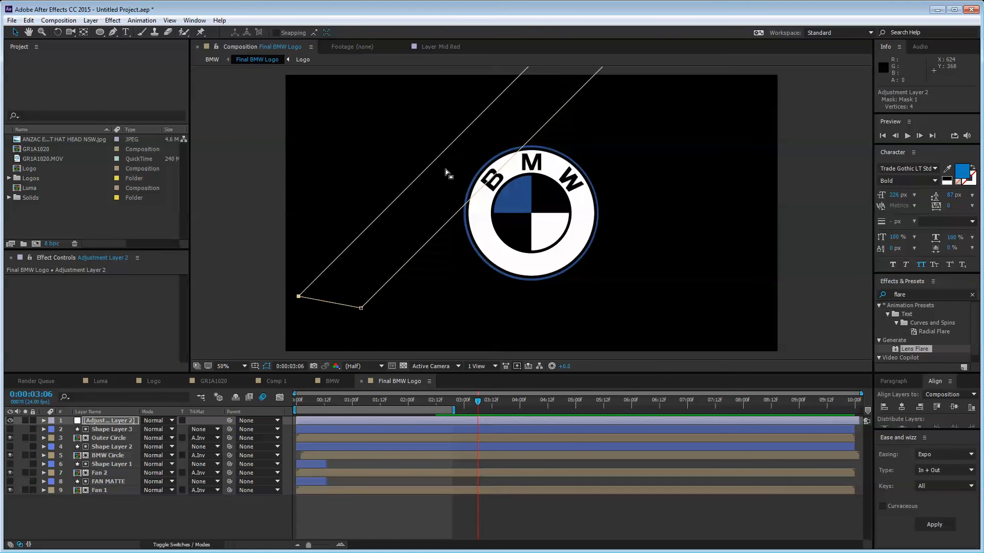
left_click(445, 169)
left_click_drag(471, 191, 536, 239)
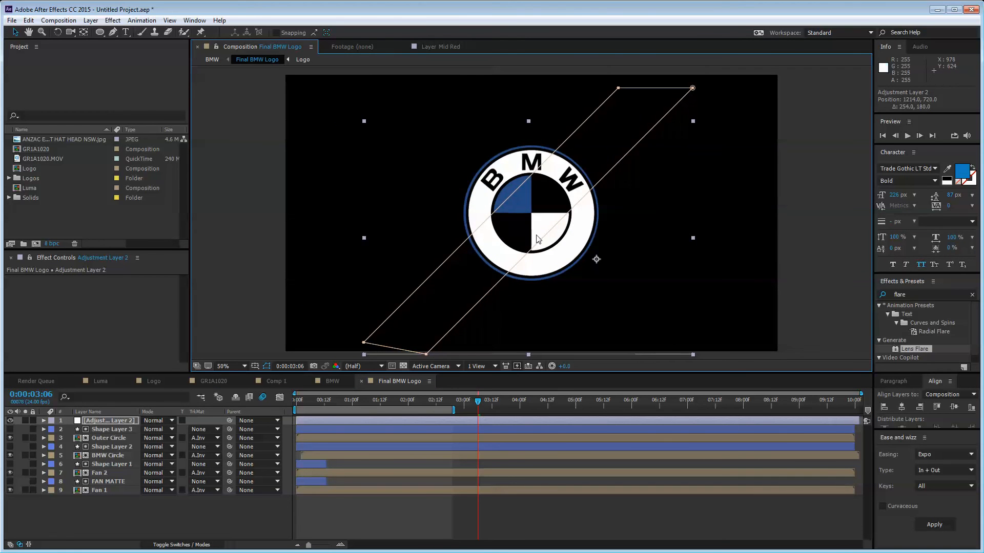
Step: Apply Levels to Adjustment Layer 2 and lower its Input White to 104
left_click(922, 292)
key("BackSpace")
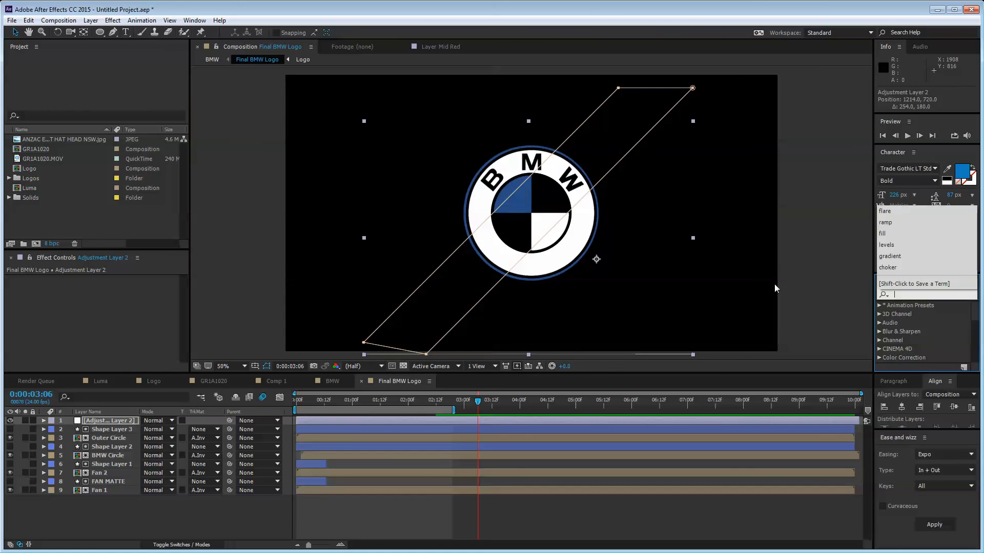
type("levels")
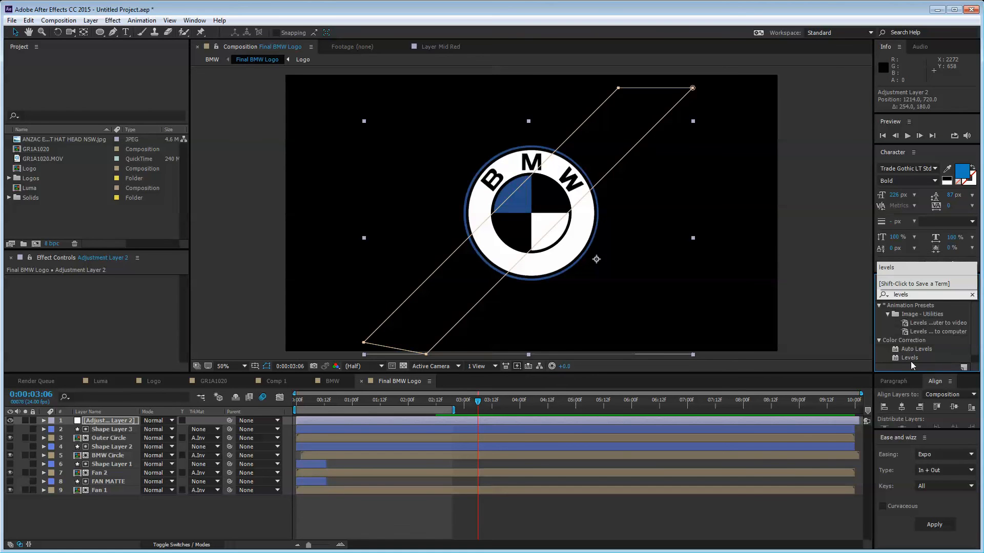
left_click_drag(910, 357, 121, 421)
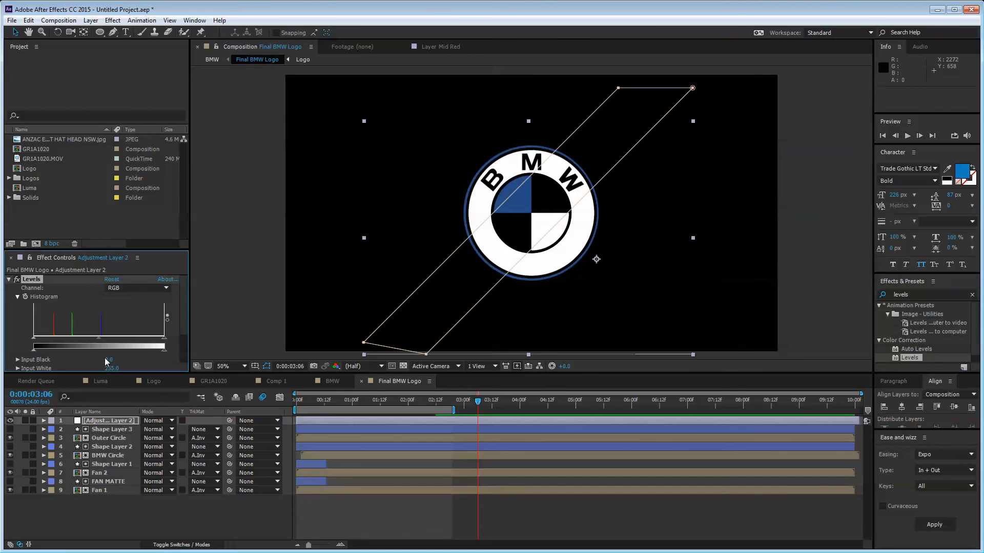
left_click_drag(164, 337, 84, 342)
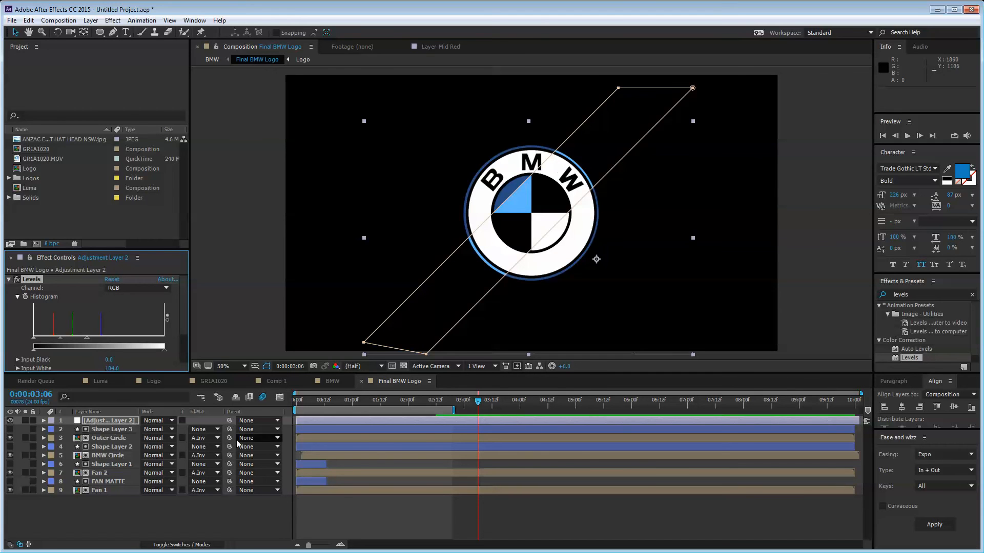
left_click_drag(921, 296, 786, 297)
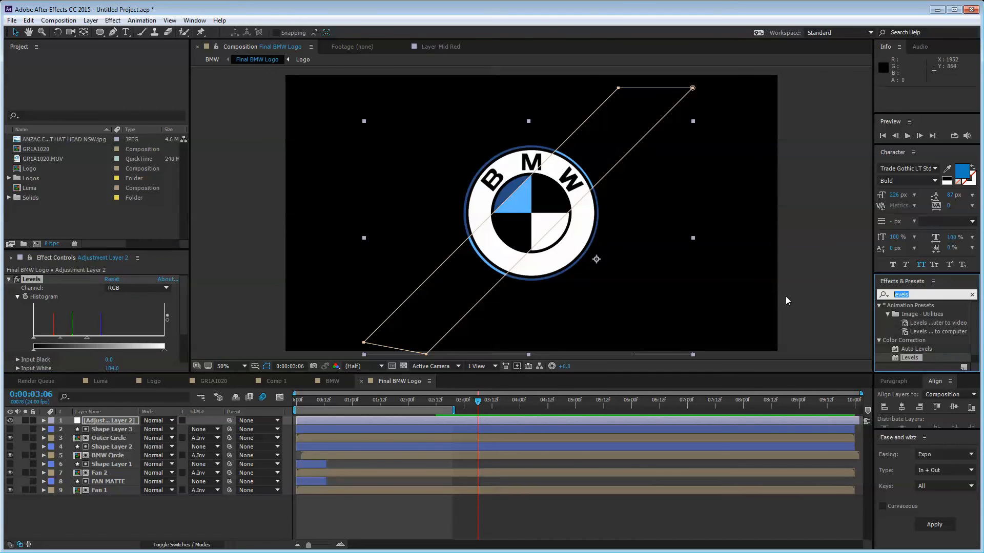
key("BackSpace")
Step: Apply Glow to Adjustment Layer 2 with a Glow Radius of 20
type("glow")
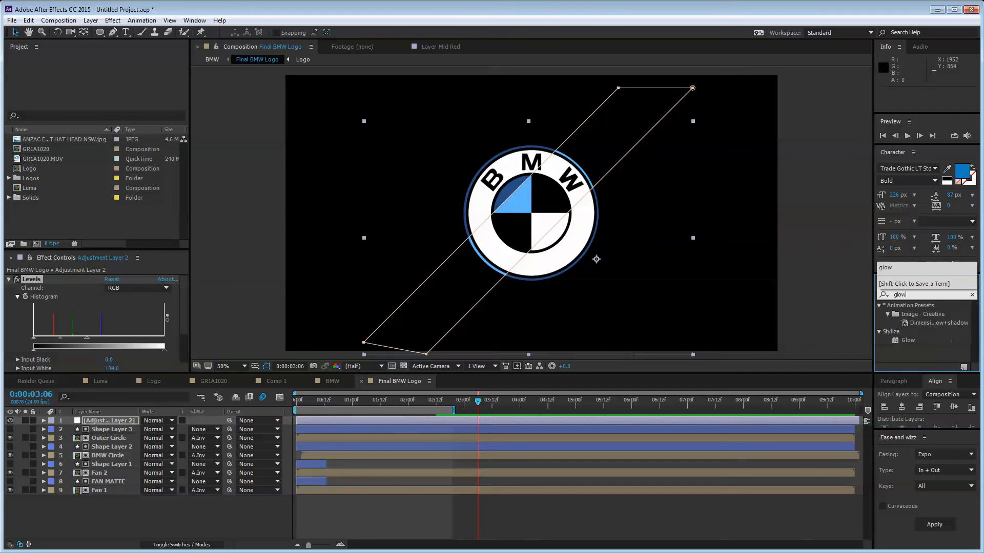
left_click_drag(904, 340, 58, 303)
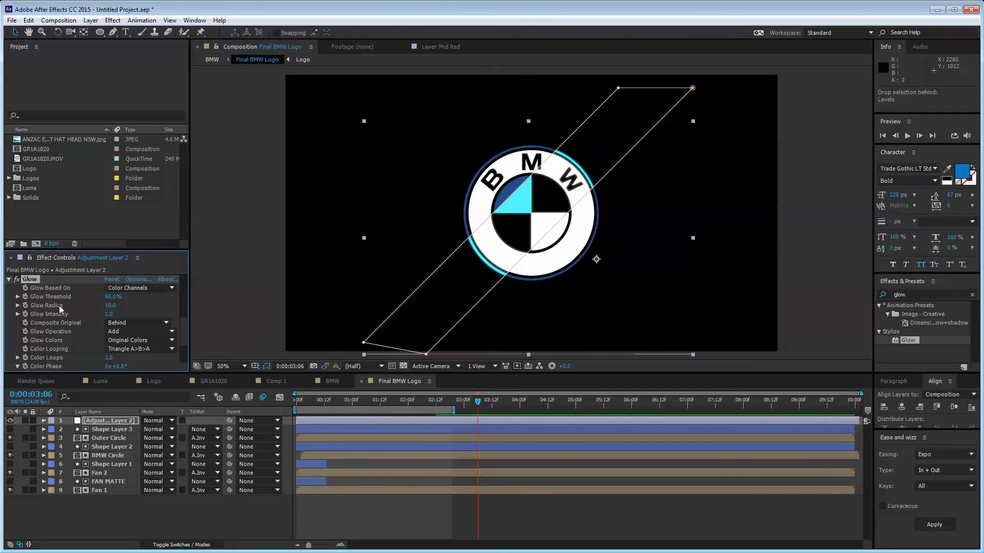
left_click(111, 305)
type("20")
key("Return")
Step: Reposition the light sweep band over the logo to preview the glow
left_click(839, 254)
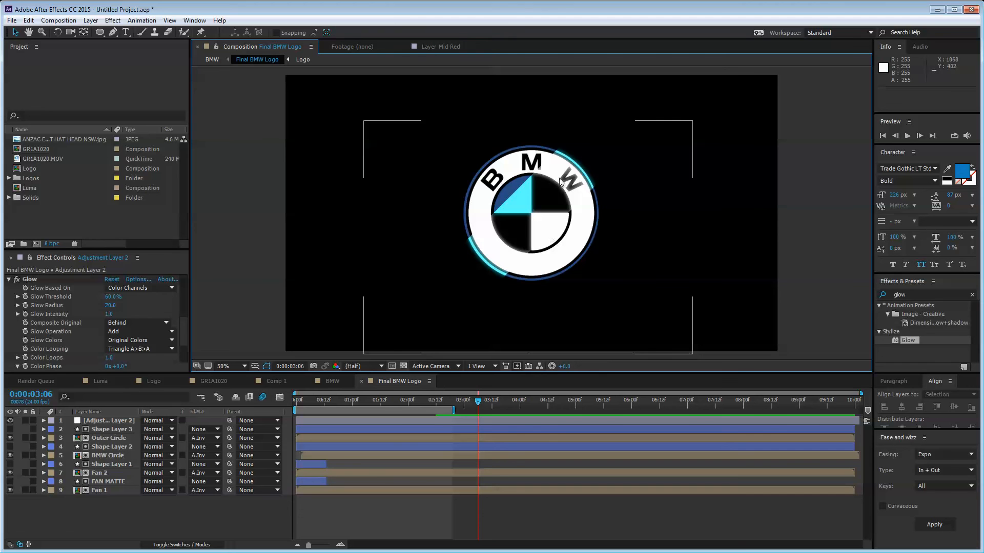
left_click(34, 282)
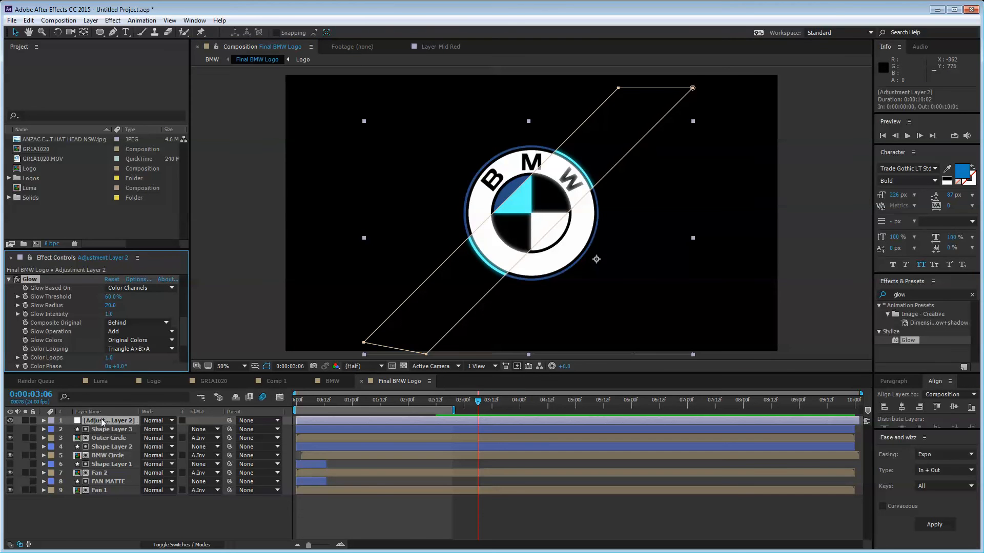
left_click_drag(514, 251, 513, 230)
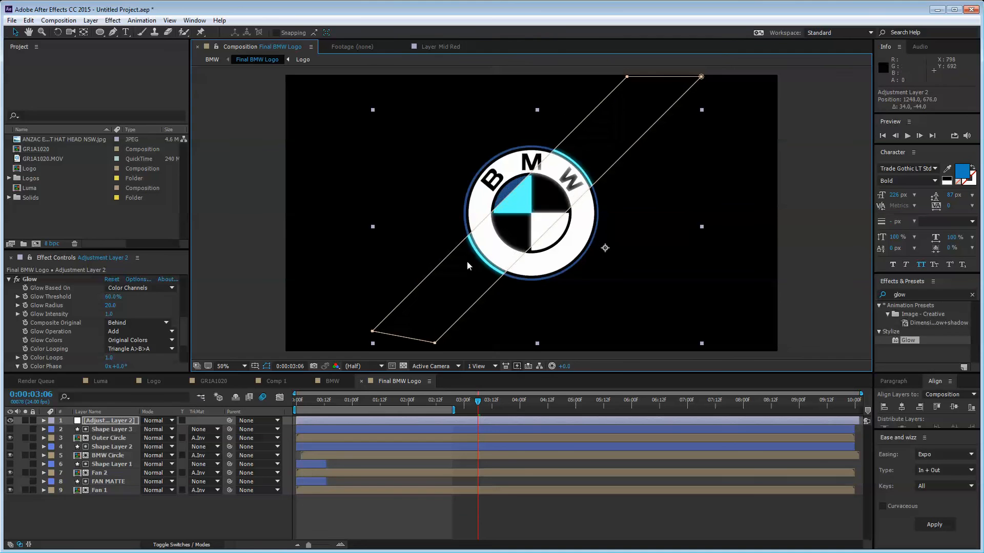
Step: Raise the Levels Input White to 141 for a deeper blue sweep
left_click(10, 282)
left_click(11, 283)
scroll(46, 309, "up", 2)
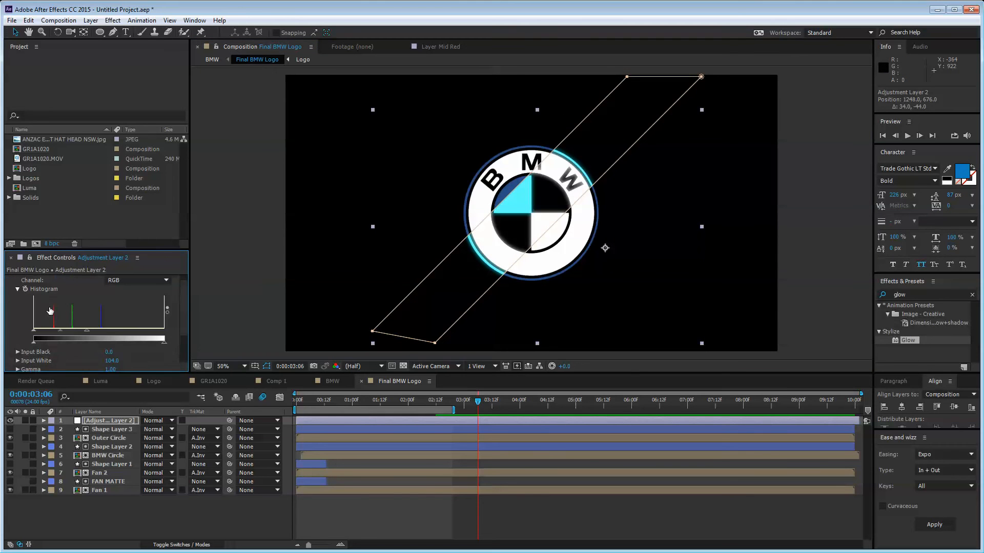
mouse_move(89, 335)
left_mouse_down()
mouse_move(153, 332)
mouse_move(85, 333)
mouse_move(116, 338)
mouse_move(107, 337)
left_mouse_up()
left_click(255, 208)
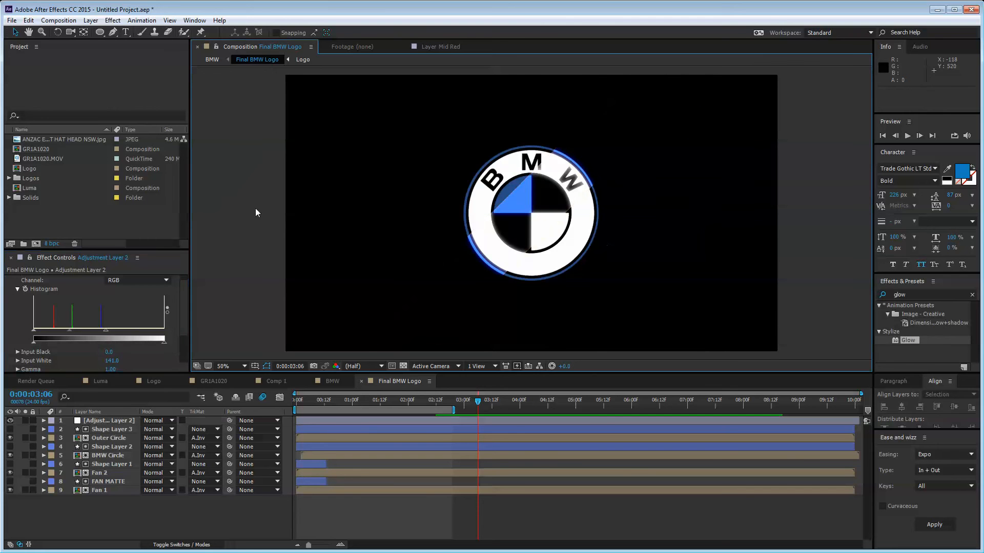
Step: Raise the Glow Intensity slightly, to about 1.3
scroll(10, 298, "up", 1)
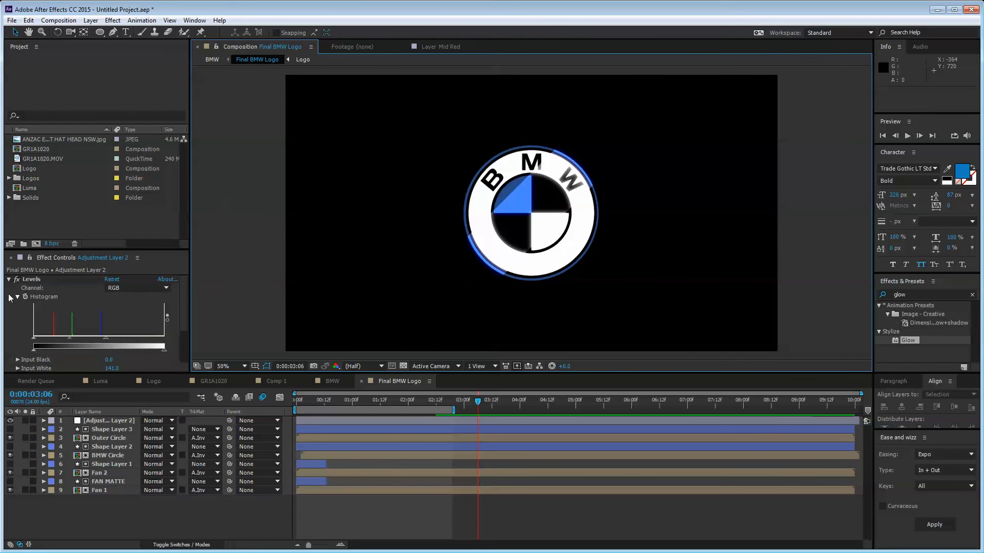
left_click(9, 279)
left_click(10, 288)
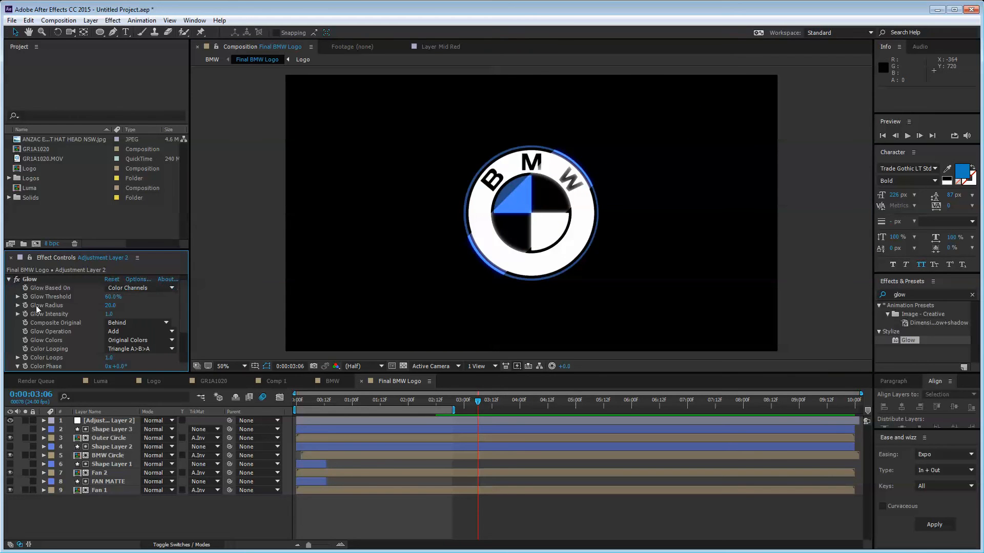
left_click_drag(108, 314, 235, 300)
left_click(324, 291)
key("ctrl+z")
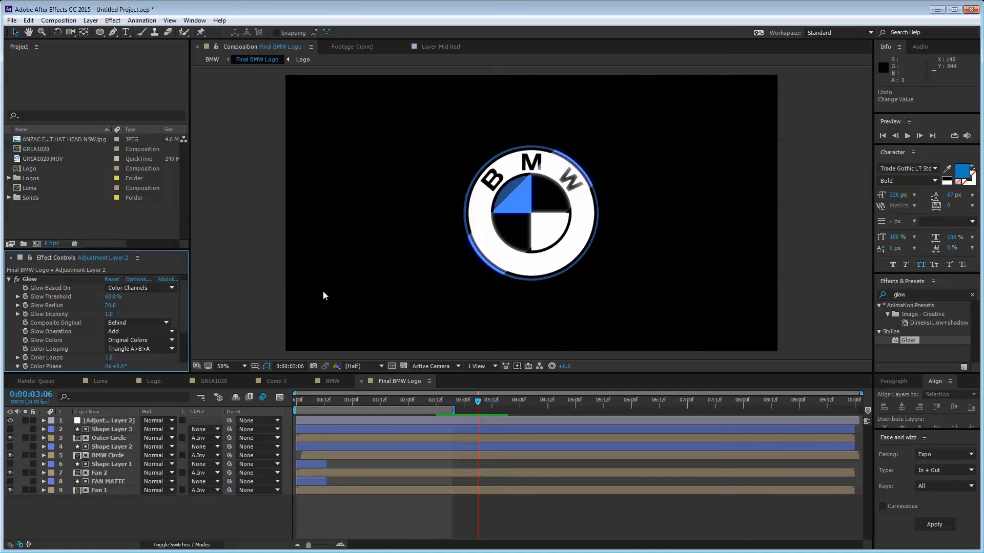
mouse_move(113, 314)
left_mouse_down()
mouse_move(140, 306)
mouse_move(114, 304)
left_mouse_up()
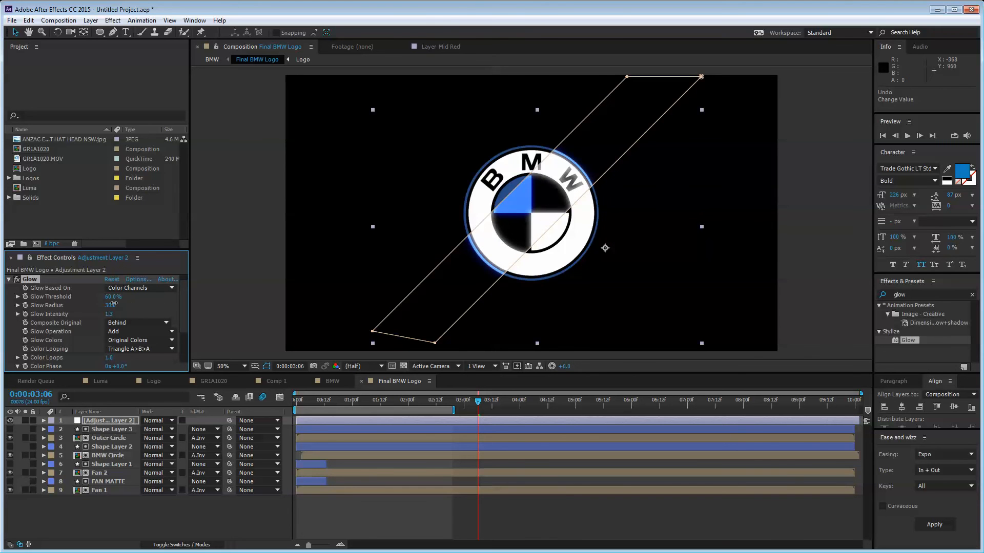
left_click(264, 262)
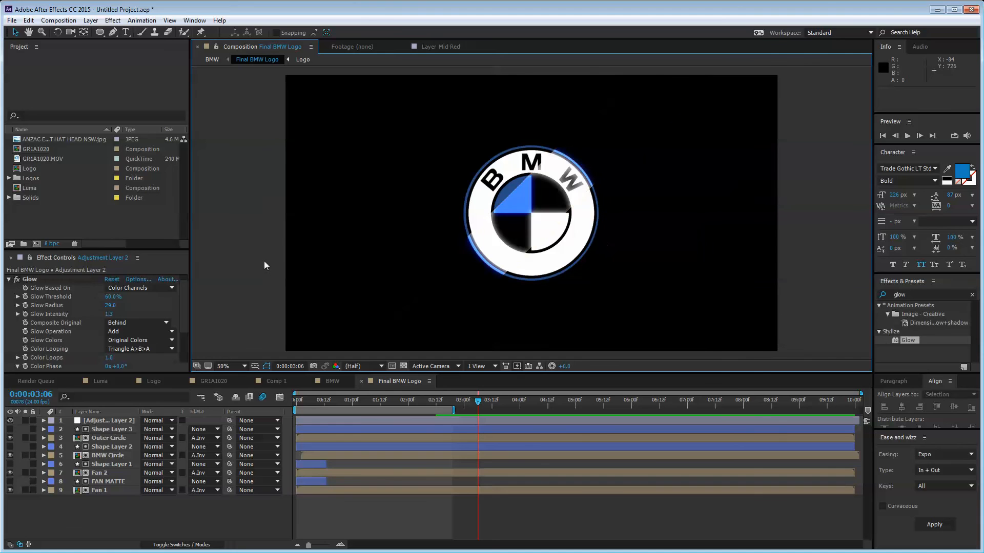
Step: Collapse the Levels and Glow effects and enlarge the Effect Controls panel
left_click(9, 279)
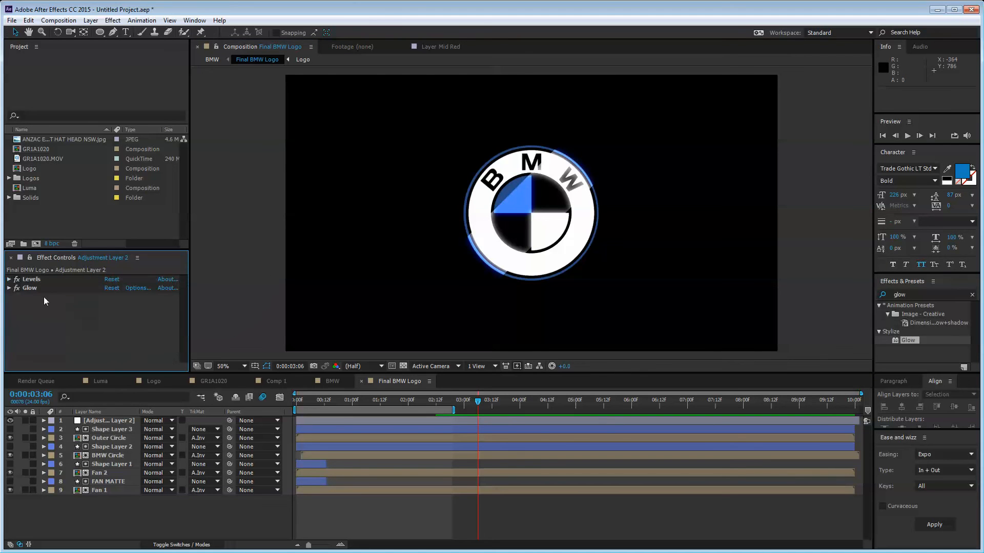
left_click(9, 279)
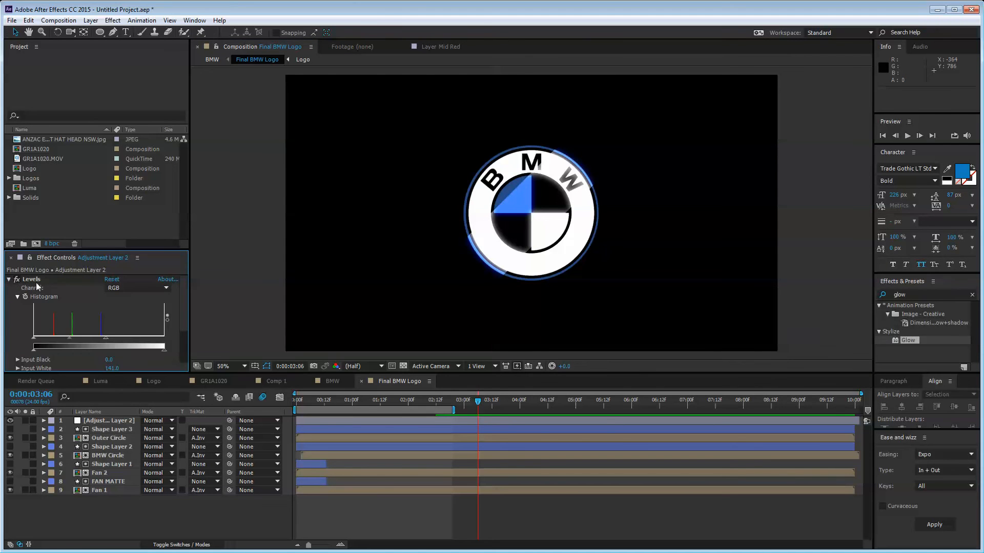
left_click(35, 280)
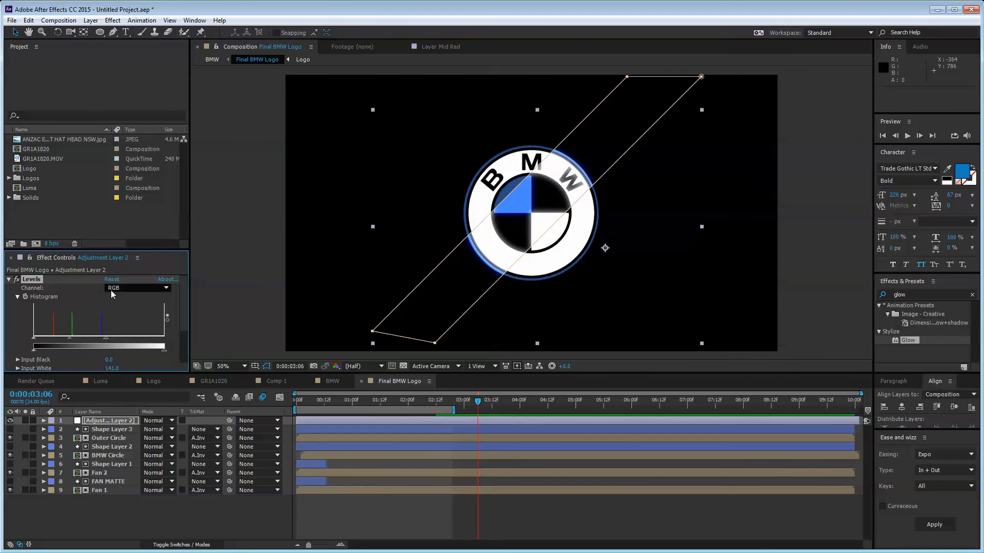
left_click(9, 279)
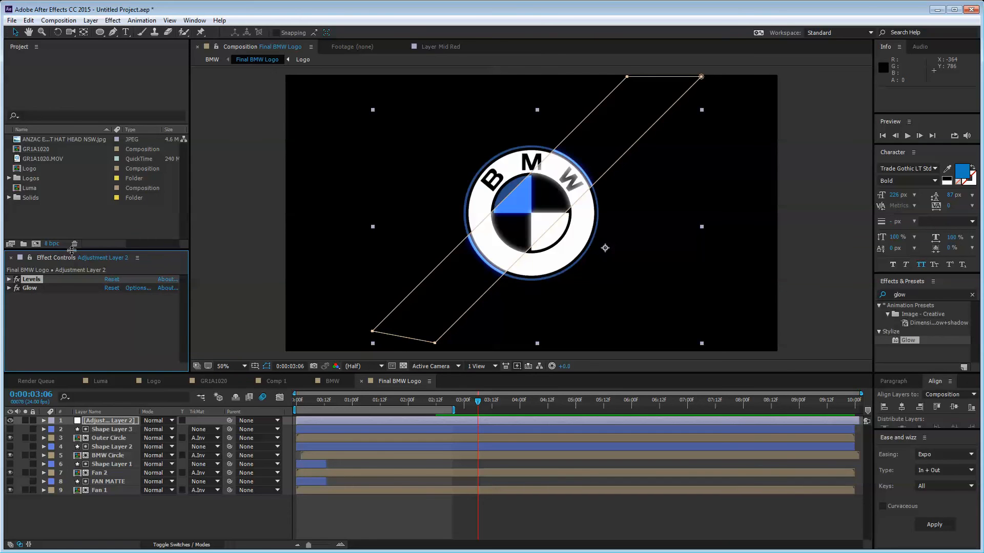
left_click_drag(72, 250, 71, 227)
left_click(908, 295)
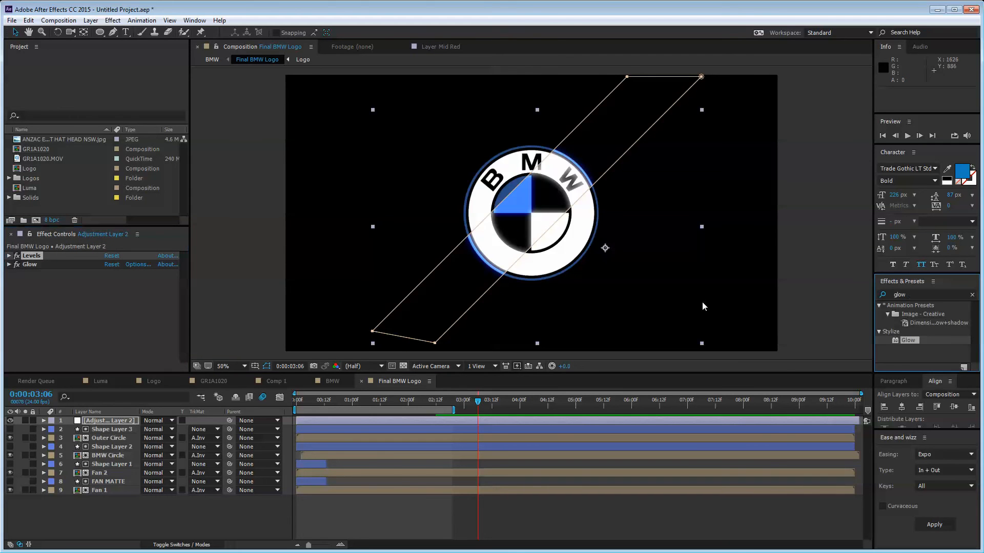
Step: Apply Curves to Adjustment Layer 2 and give its Blue channel a gentle bend
double_click(925, 295)
type("curves")
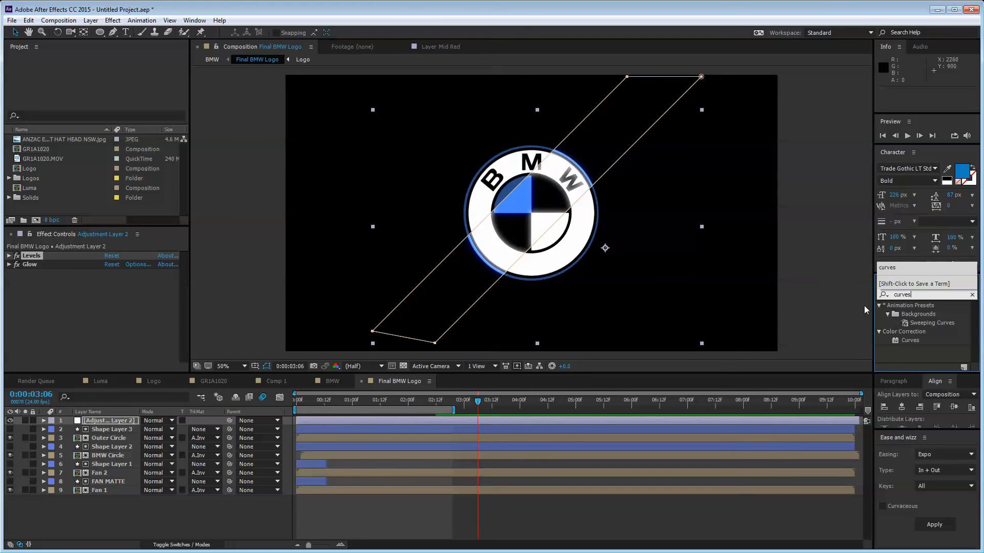
left_click_drag(910, 340, 104, 275)
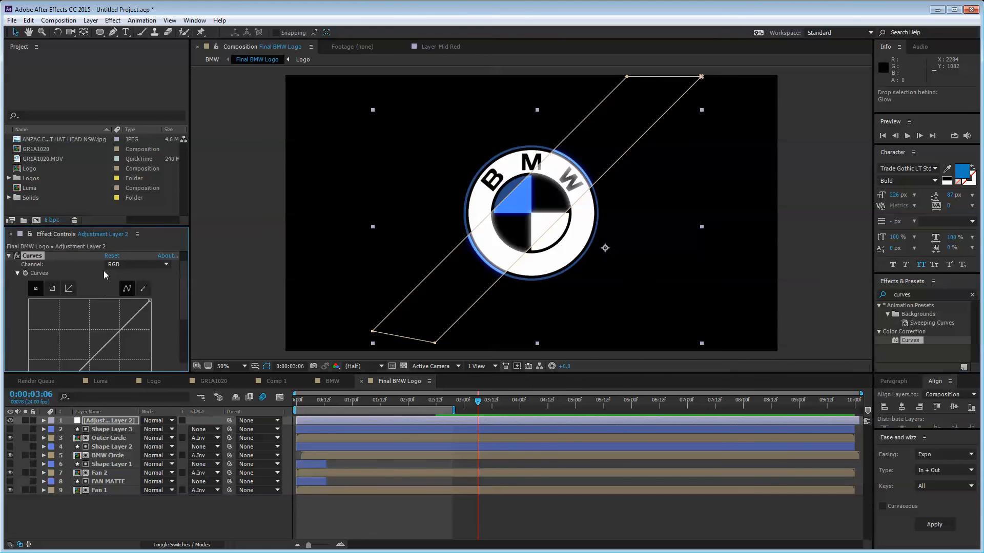
left_click(134, 265)
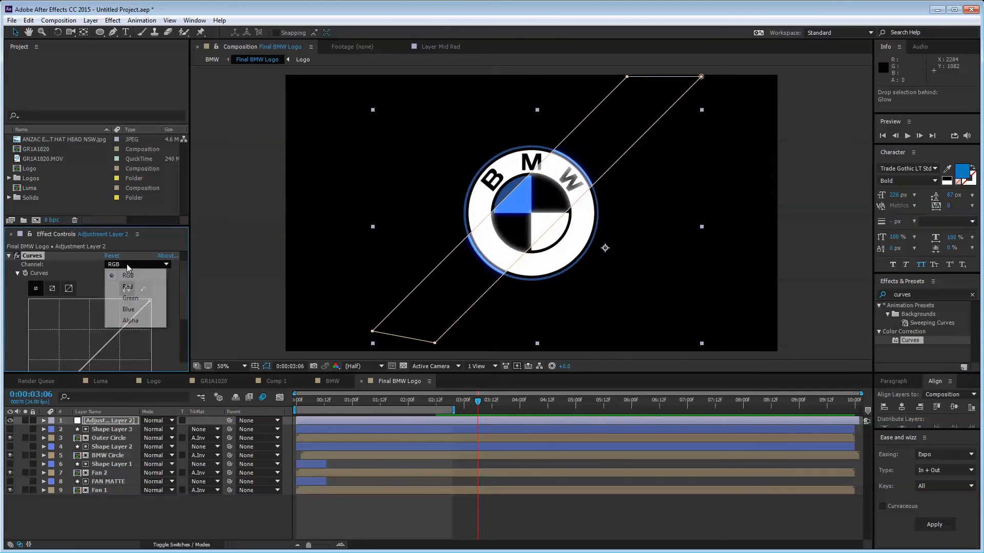
left_click(140, 310)
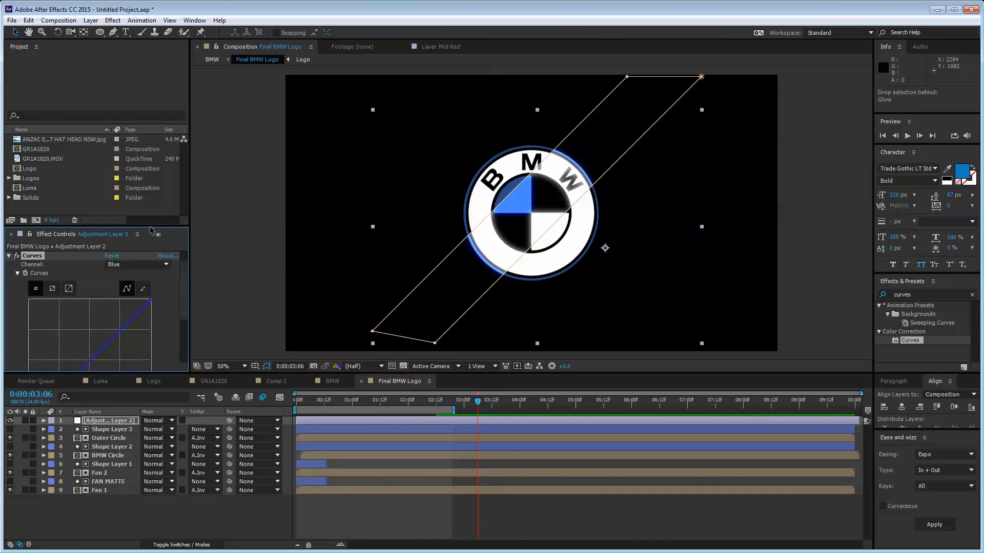
left_click_drag(150, 228, 150, 147)
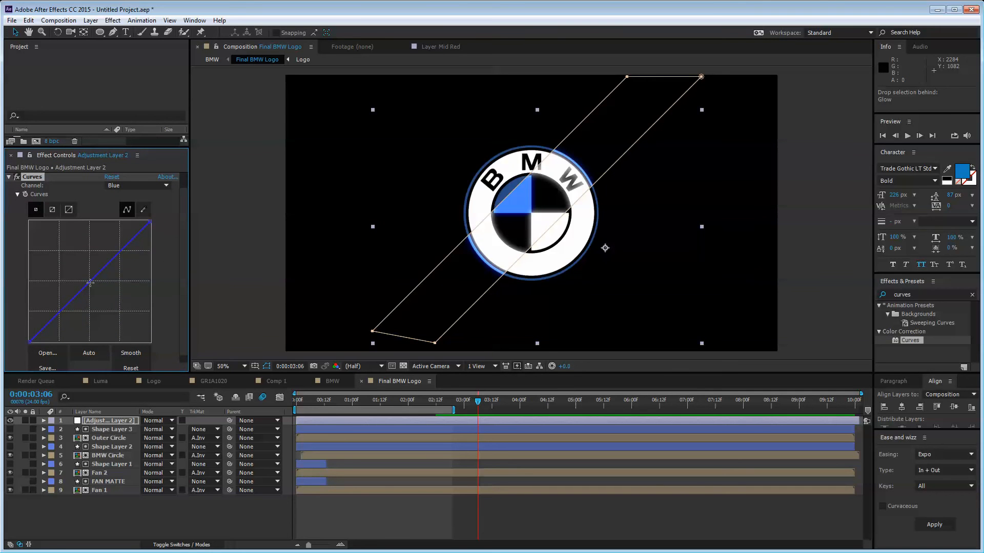
left_click_drag(90, 283, 60, 261)
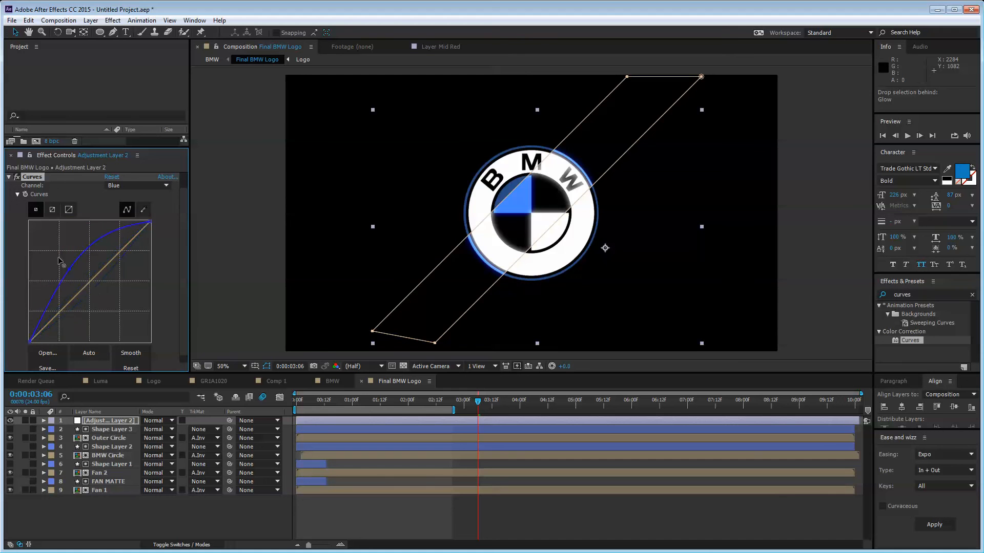
key("ctrl+z")
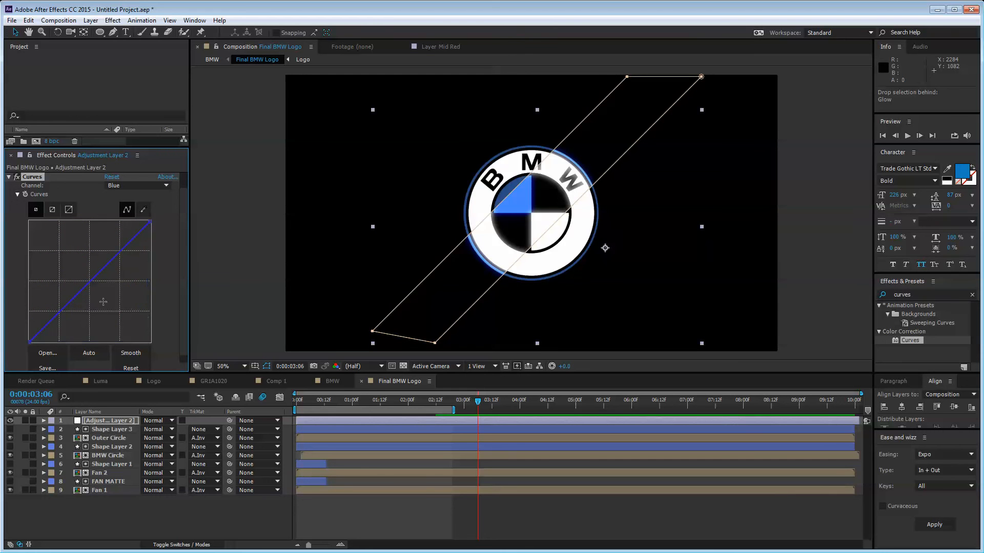
key("ctrl+shift+z")
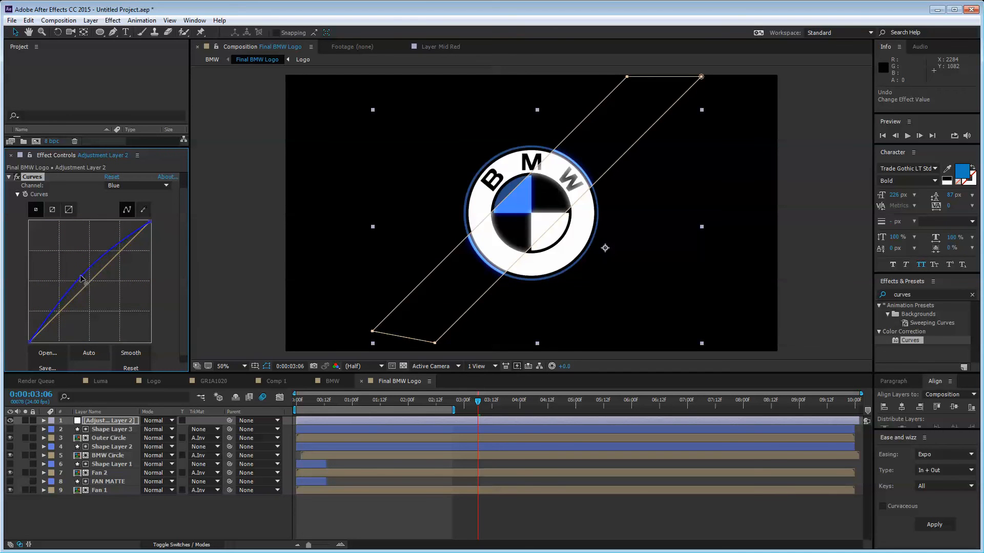
left_click_drag(58, 254, 84, 273)
Step: Remove the Curves effect so only Levels and Glow remain on Adjustment Layer 2
scroll(61, 210, "up", 1)
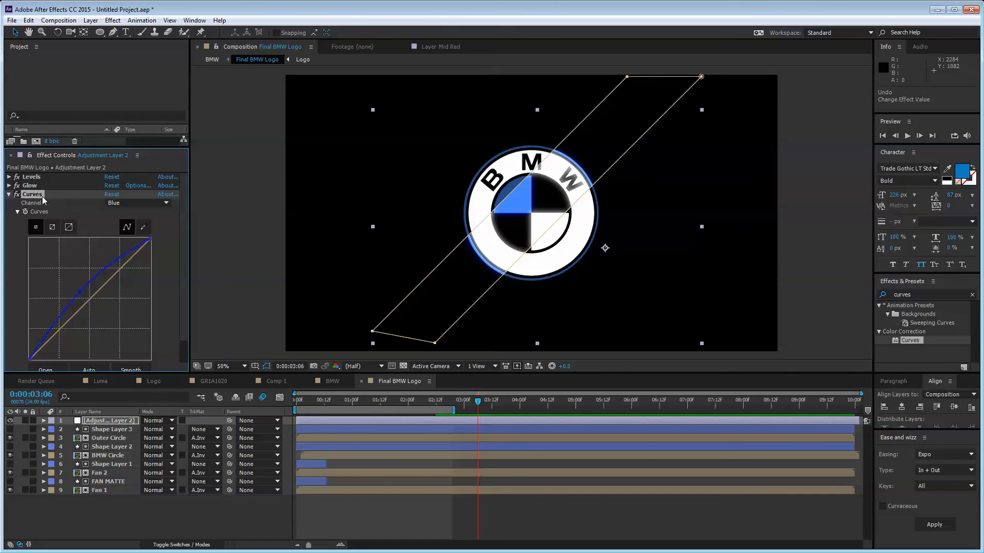
left_click_drag(42, 198, 36, 176)
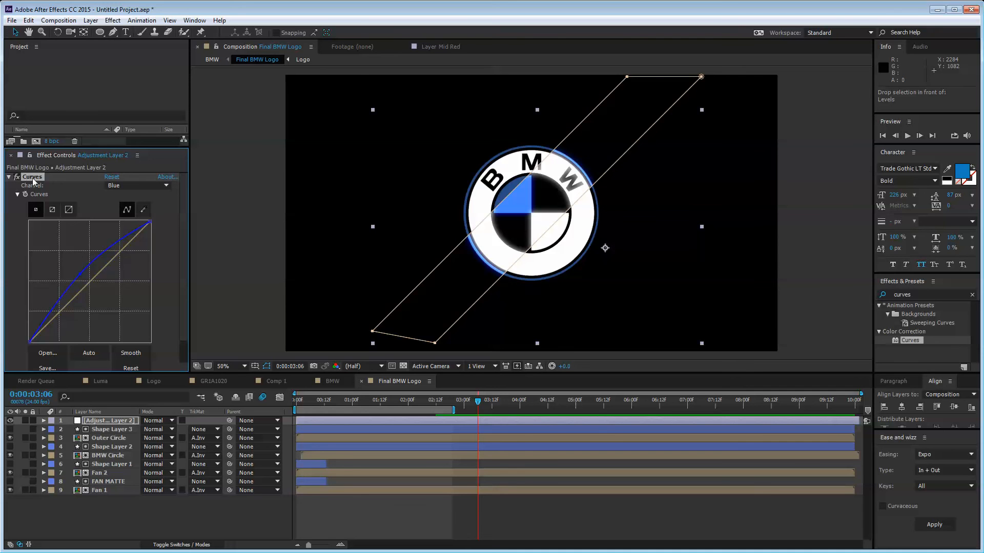
left_click_drag(33, 178, 33, 178)
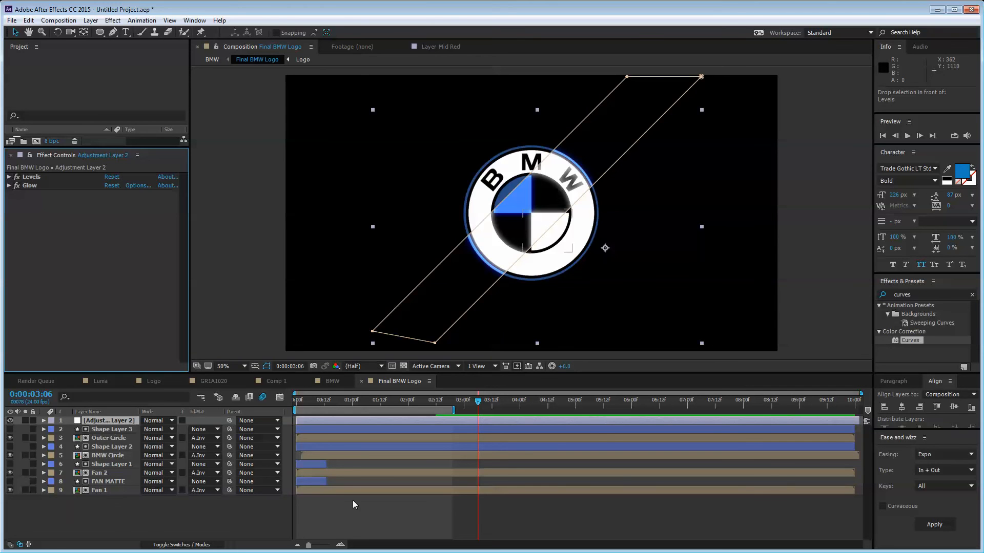
left_click(210, 518)
left_click(96, 422)
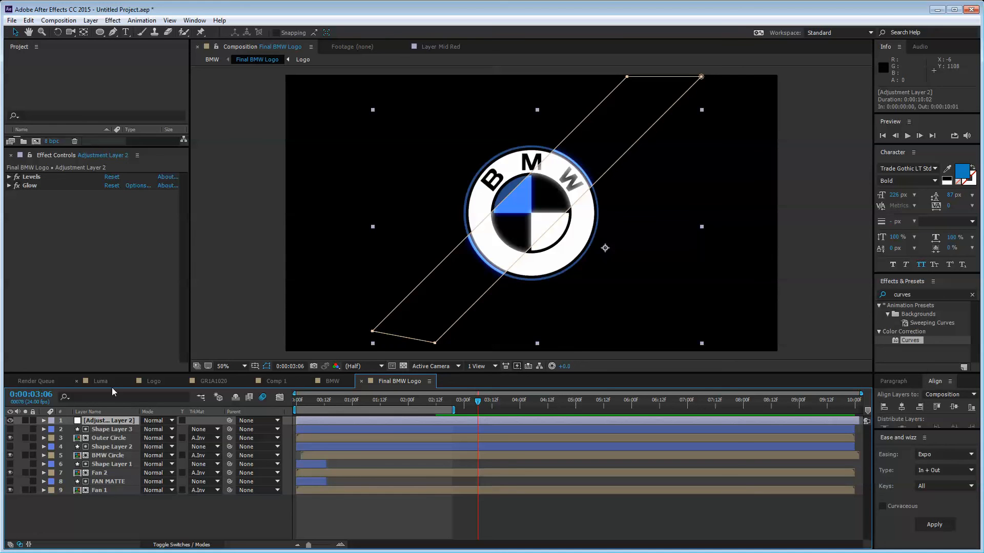
Step: Set Mask 1's feather on Adjustment Layer 2 to 60.0,60.0 pixels
key("m")
key("m")
left_click(88, 430)
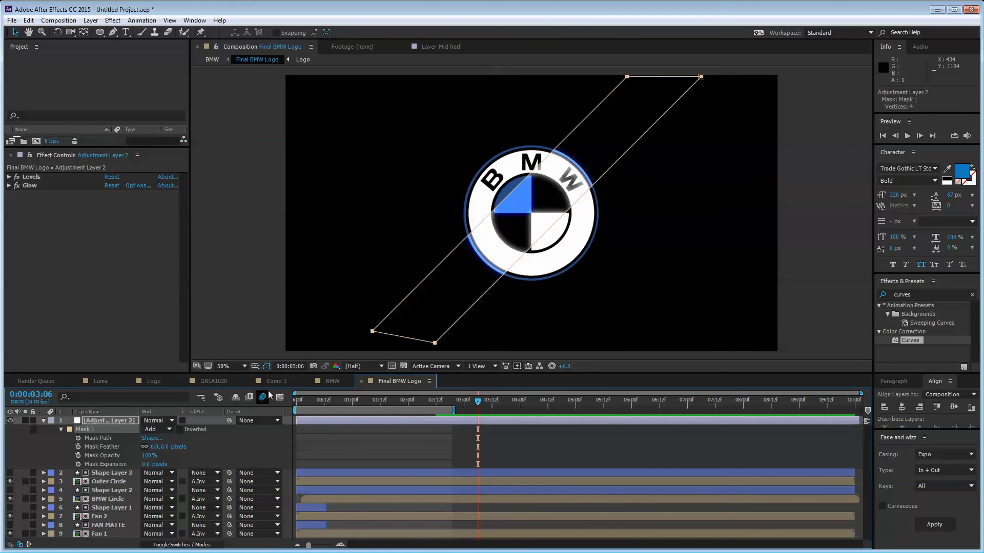
left_click(221, 450)
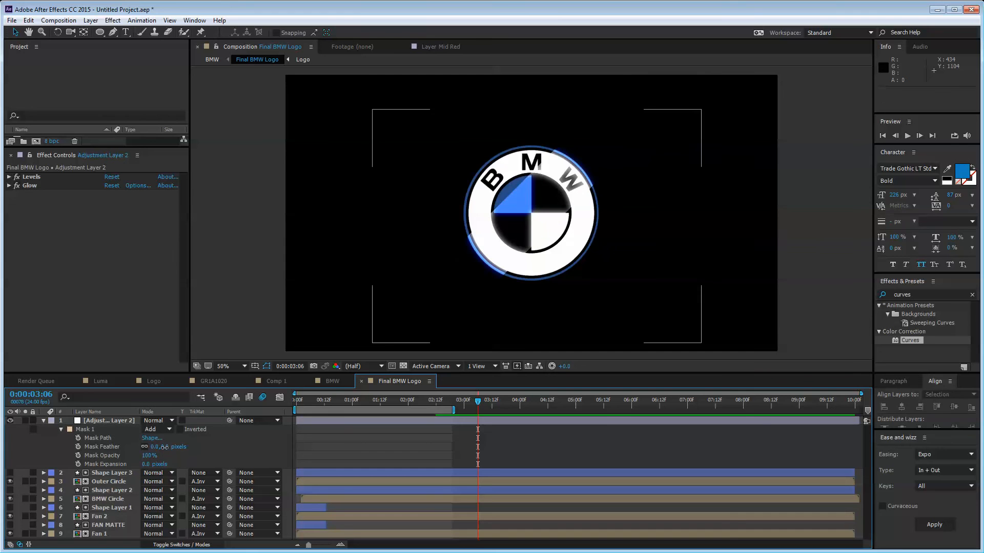
left_click_drag(164, 447, 199, 450)
left_click(265, 431)
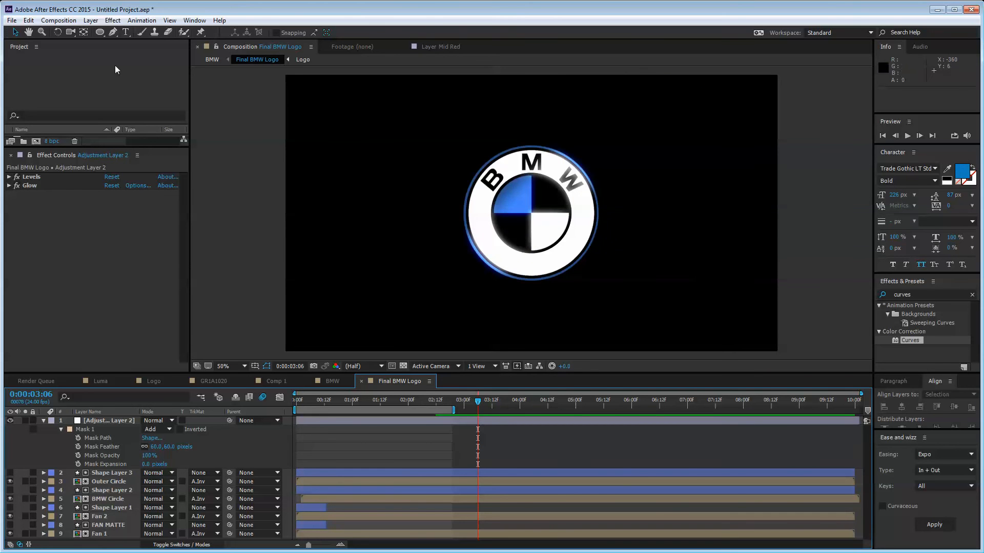
left_click(110, 422)
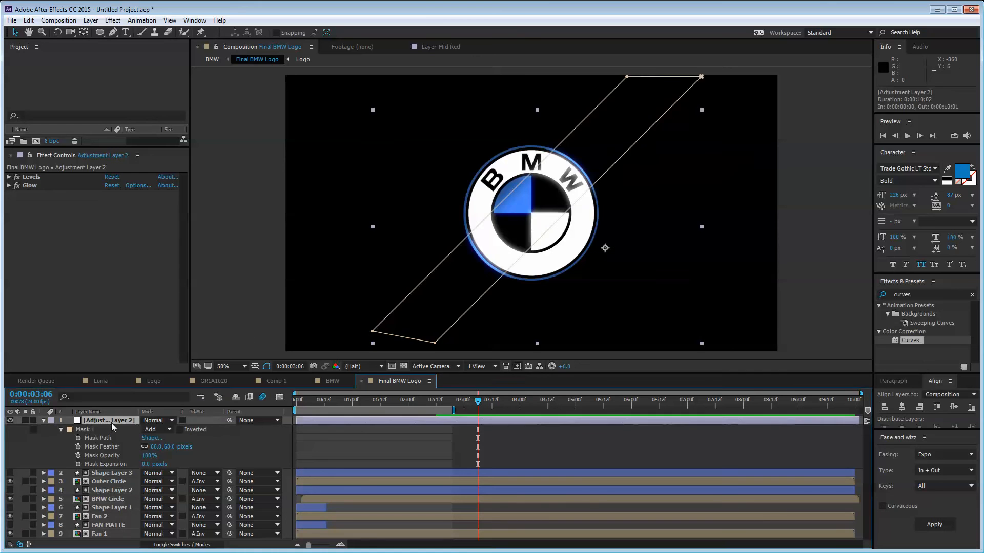
Step: Move the sweep band up-left off the logo, preview it, and start renaming it Light Sweep
left_click_drag(444, 306, 369, 232)
key("Home")
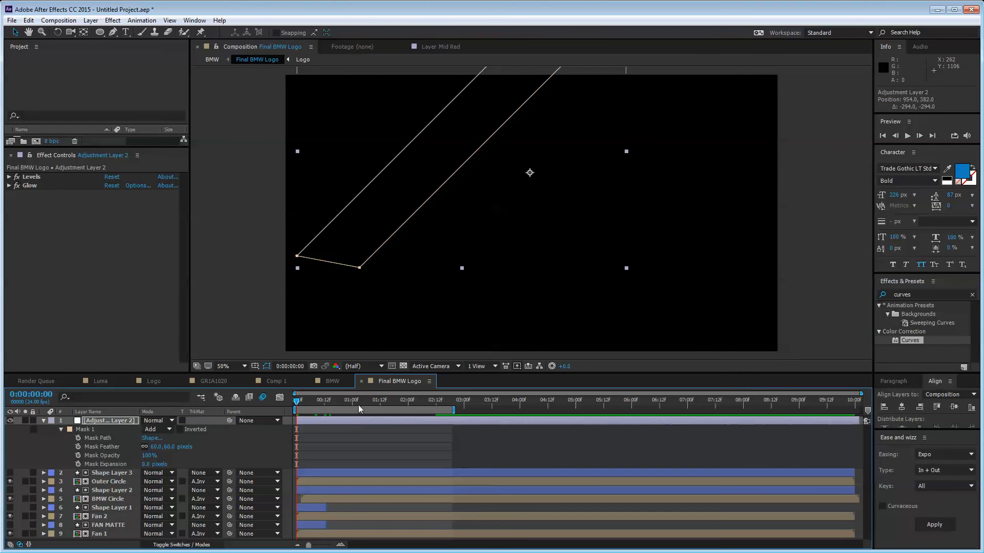
key("space")
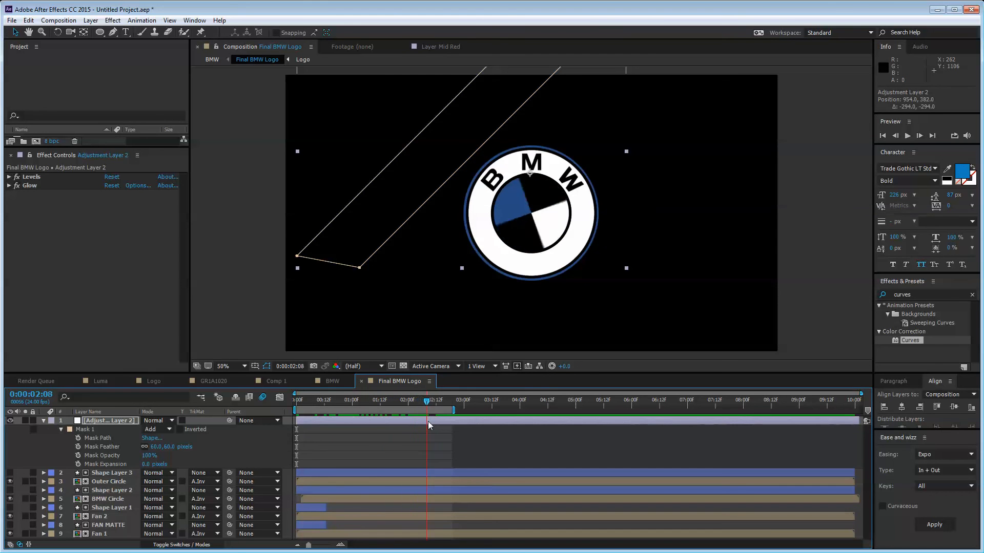
left_click_drag(405, 421, 442, 420)
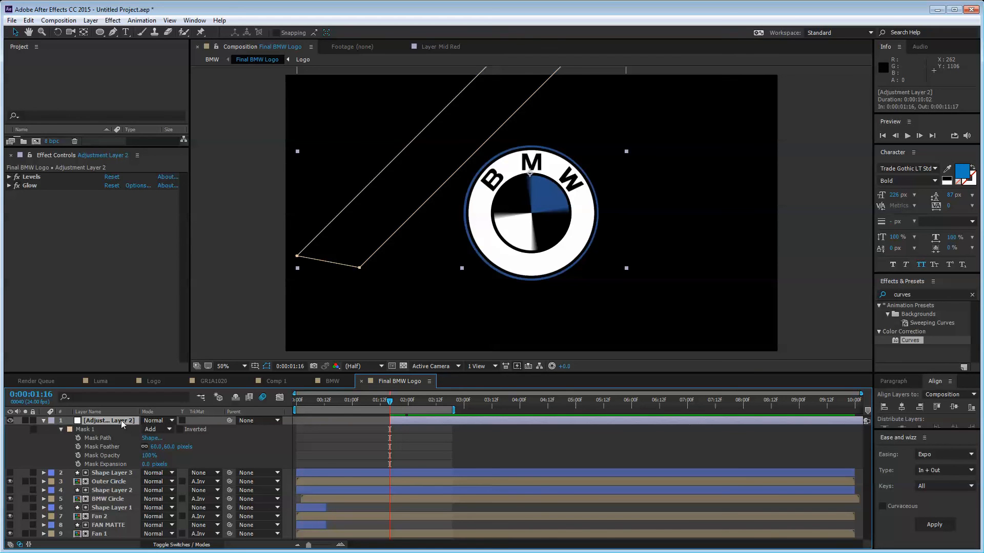
key("Return")
type("Ligfht Sweep")
Step: Name the layer Light Sweep and keyframe Position moving down-right from 0:00:01:16 to 0:00:02:12
key("Return")
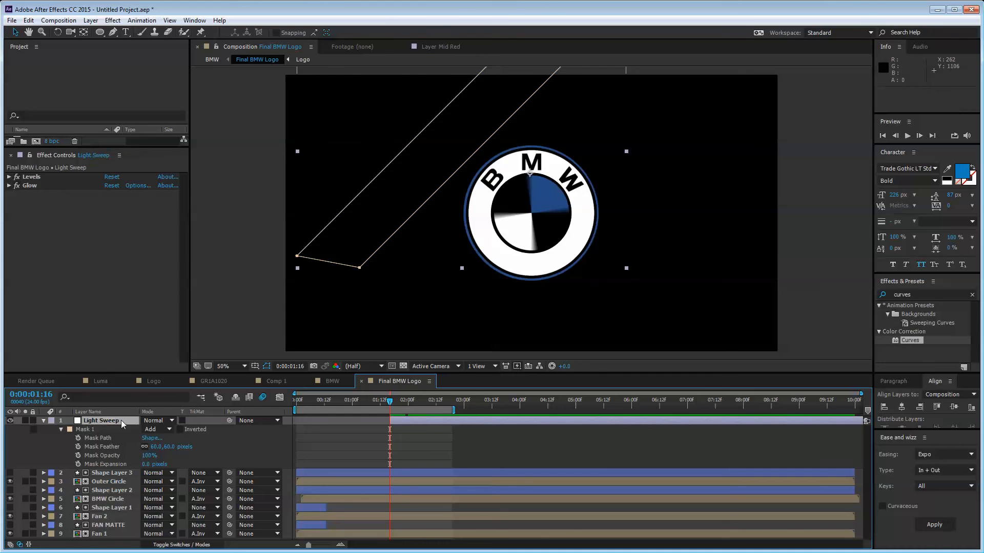
key("p")
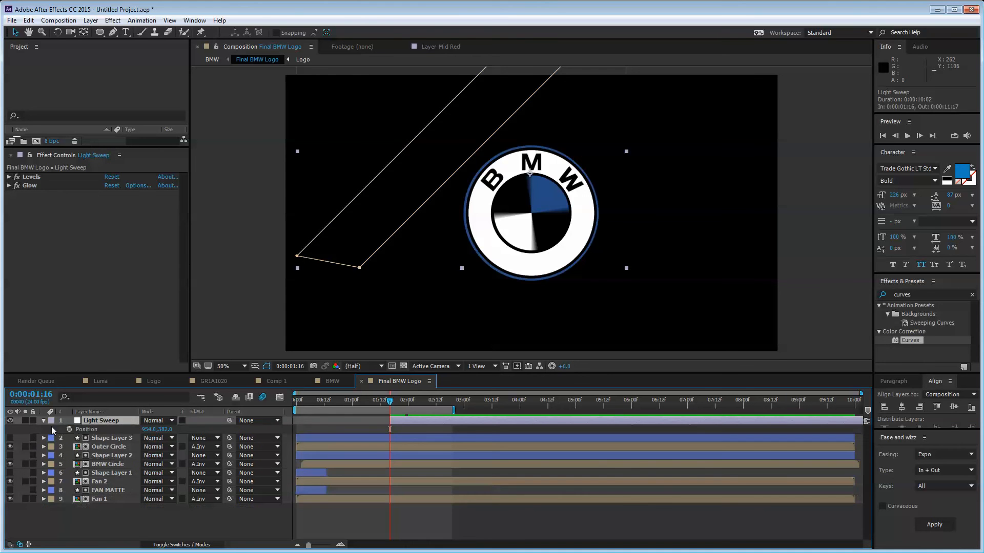
left_click(69, 429)
key("shift+Page_Down")
key("shift+Page_Down")
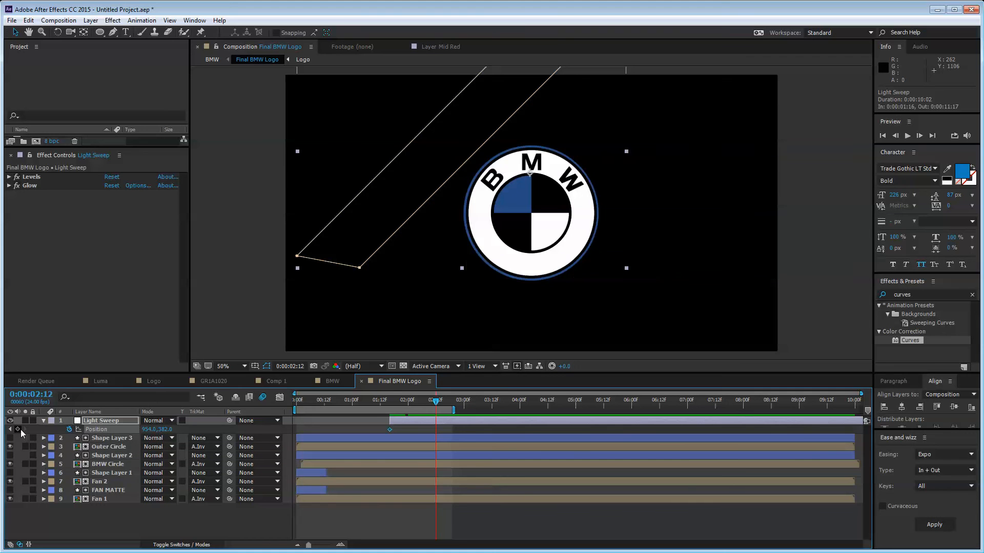
left_click_drag(438, 146, 596, 295)
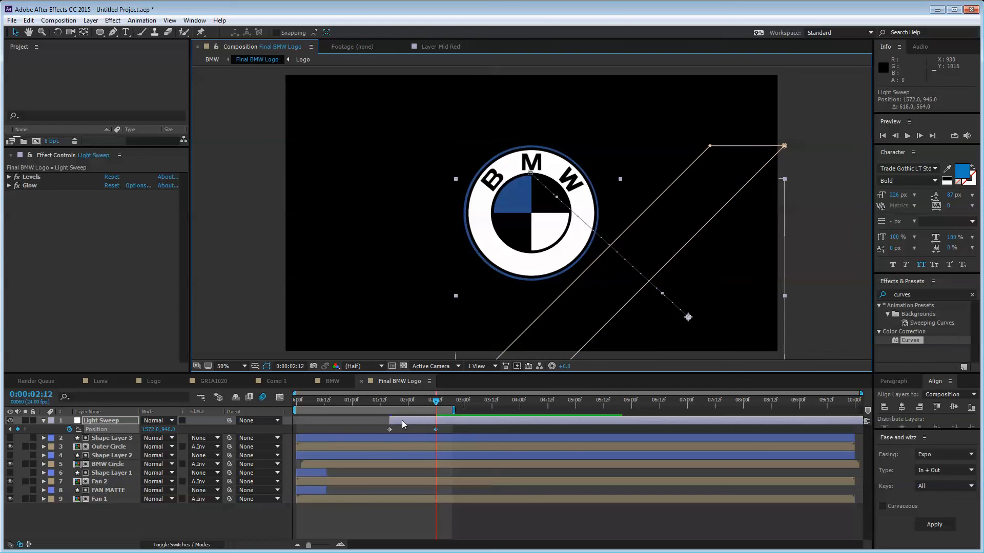
left_click_drag(401, 401, 392, 401)
left_click_drag(453, 154, 449, 151)
Step: Trim the Light Sweep layer's out point to 0:00:02:12
left_click_drag(442, 427, 346, 444)
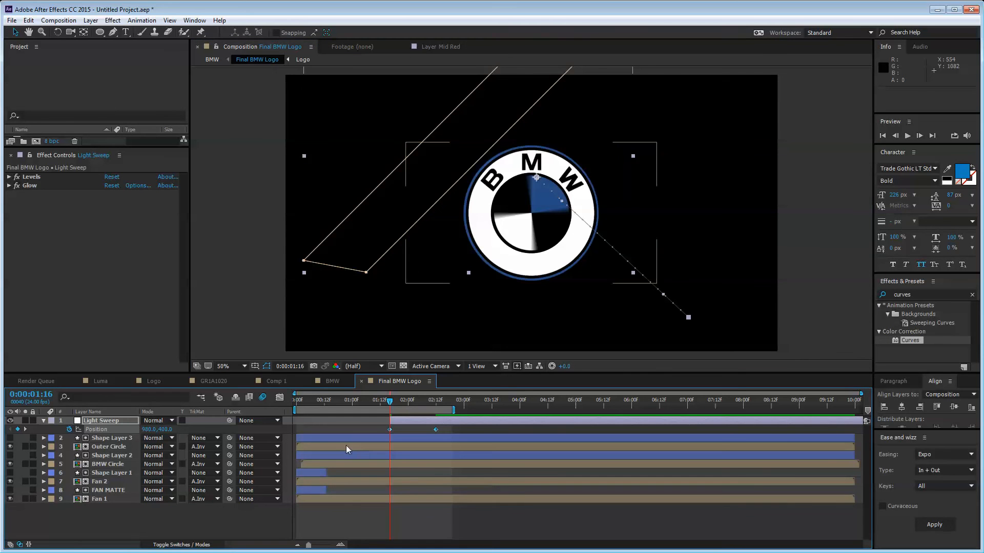
left_click(442, 430)
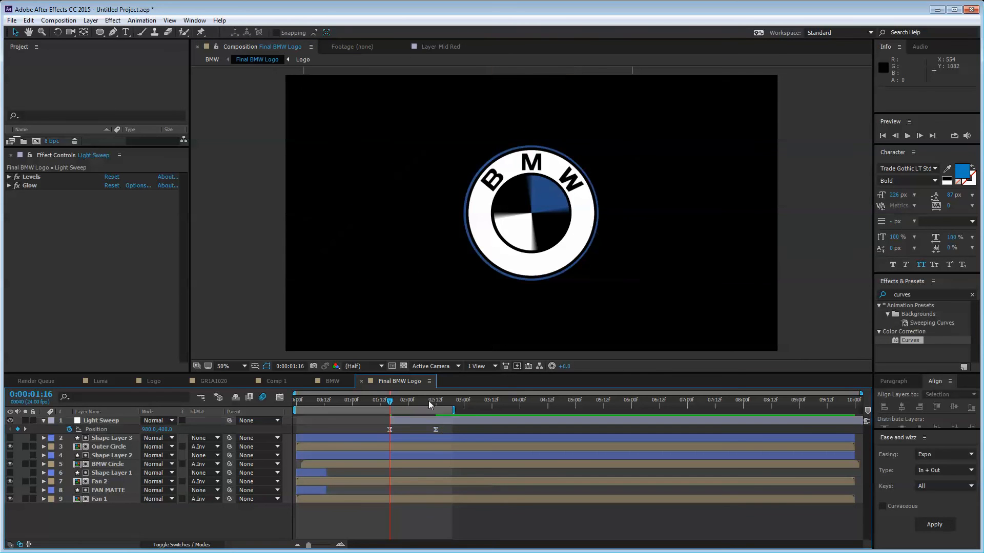
left_click(435, 402)
left_click(444, 421)
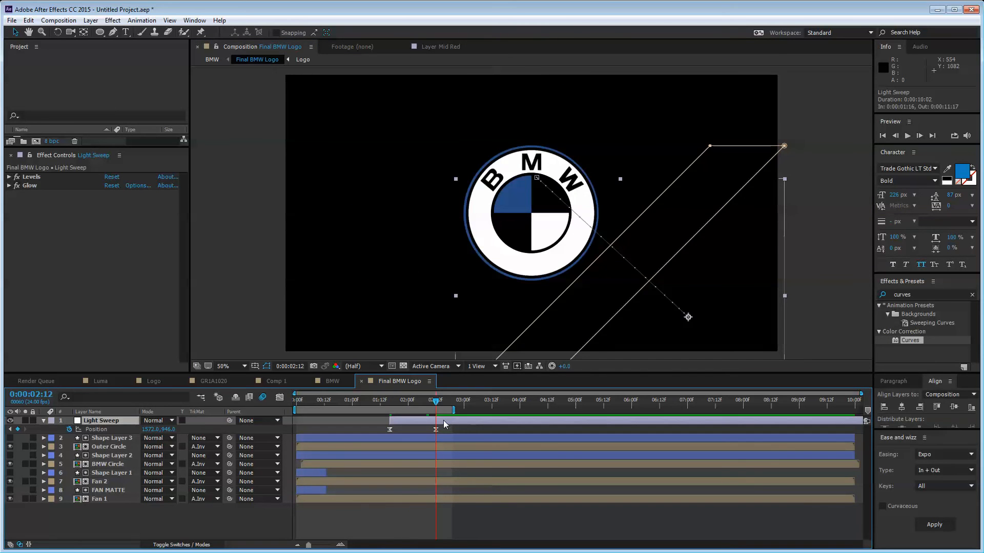
key("alt+bracketright")
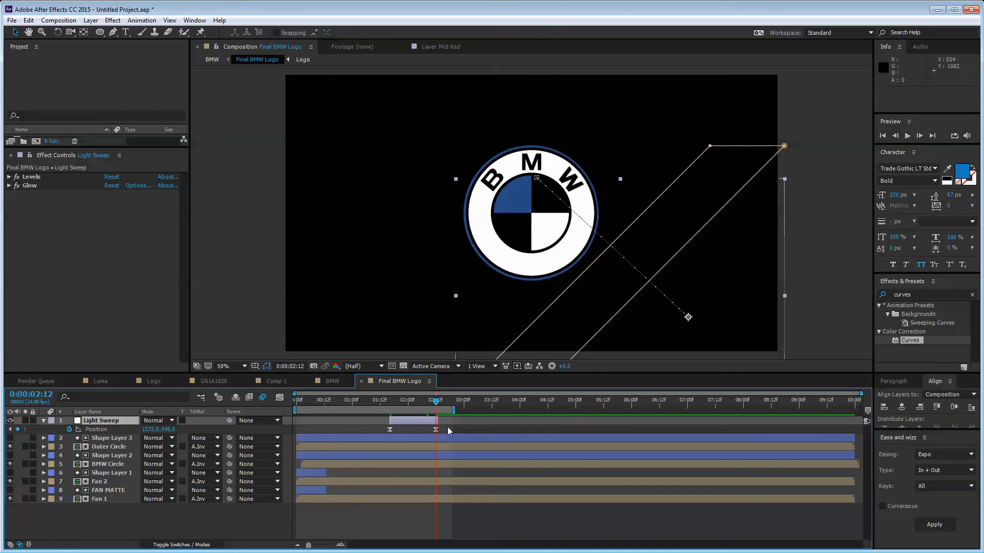
left_click(423, 522)
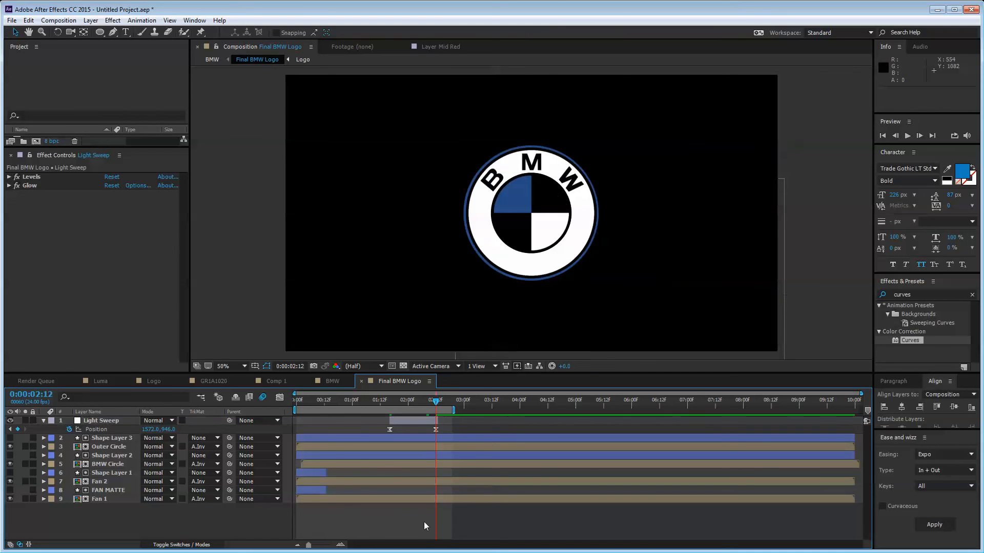
left_click(444, 423)
left_click(399, 475)
Step: Preview the sweep and try scaling the Light Sweep band to 108%, then revert it
mouse_move(375, 406)
left_mouse_down()
mouse_move(423, 409)
mouse_move(389, 404)
left_mouse_up()
key("Page_Down")
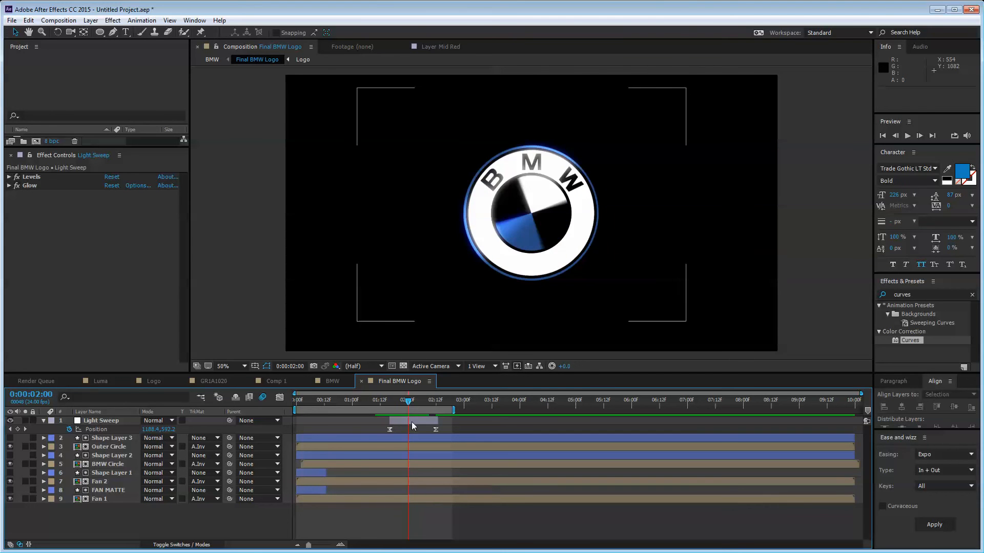
left_click(410, 420)
key("s")
mouse_move(157, 433)
left_mouse_down()
mouse_move(166, 430)
mouse_move(155, 429)
left_mouse_up()
key("ctrl+z")
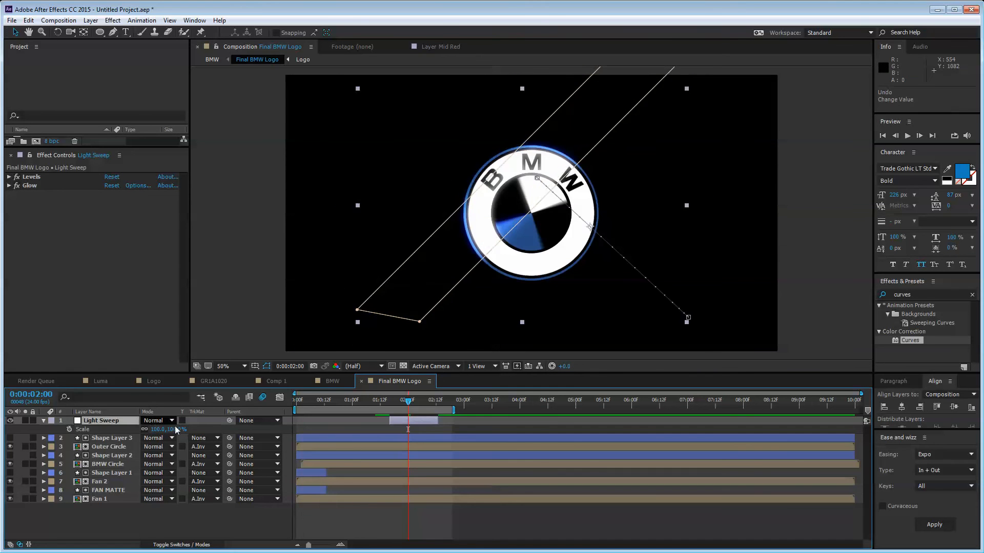
left_click(365, 494)
mouse_move(408, 399)
left_mouse_down()
mouse_move(375, 394)
mouse_move(411, 393)
left_mouse_up()
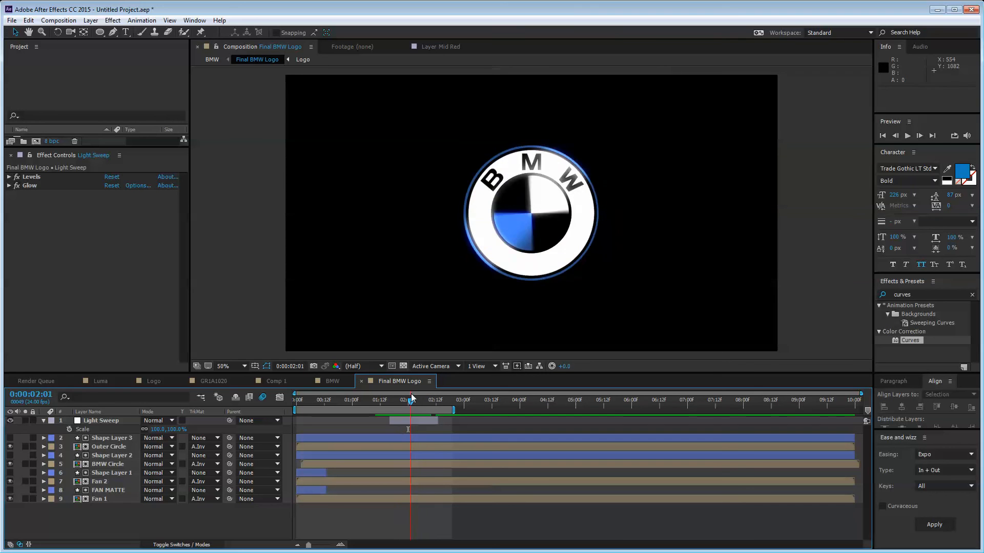
Step: Test lowering the Light Sweep's Levels Input White, then undo the change
left_click(109, 421)
left_click(9, 177)
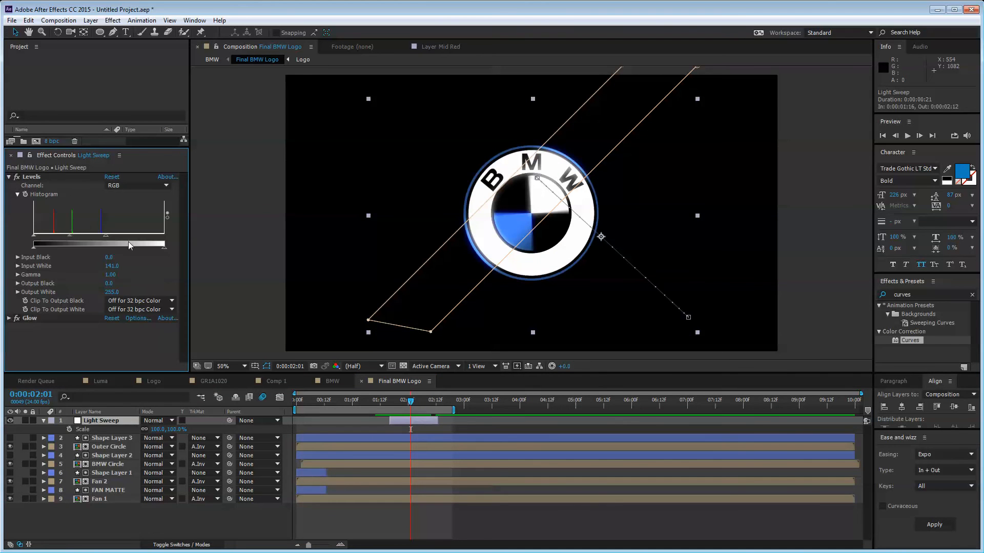
mouse_move(106, 234)
left_mouse_down()
mouse_move(48, 236)
mouse_move(100, 236)
mouse_move(89, 235)
left_mouse_up()
key("ctrl+z")
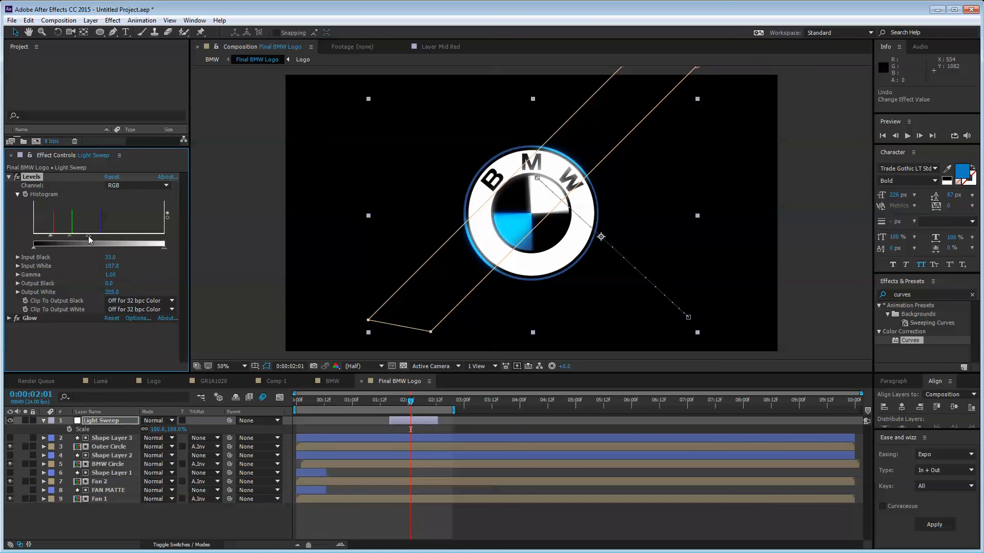
left_click(416, 337)
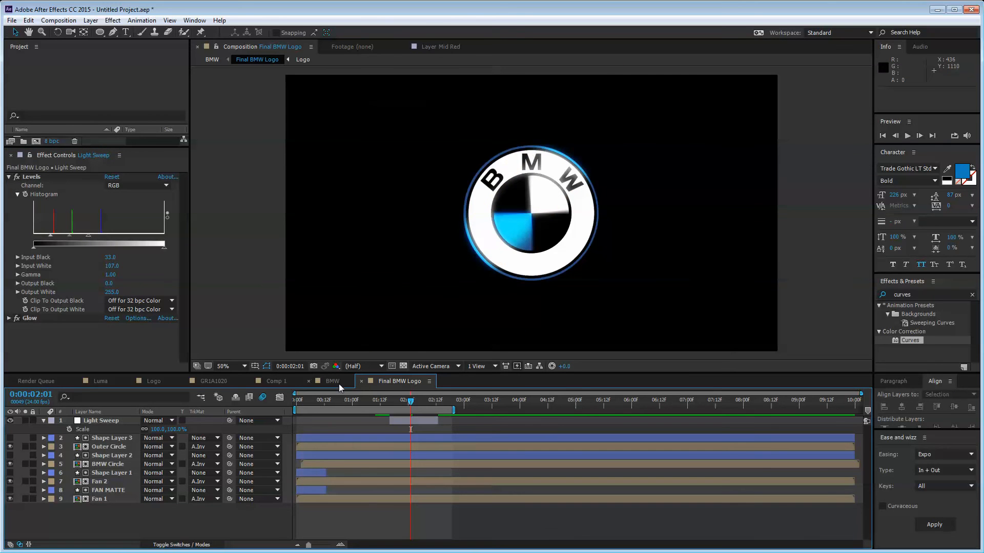
Step: Return to the BMW composition and preview to a frame showing the full logo
key("ctrl+w")
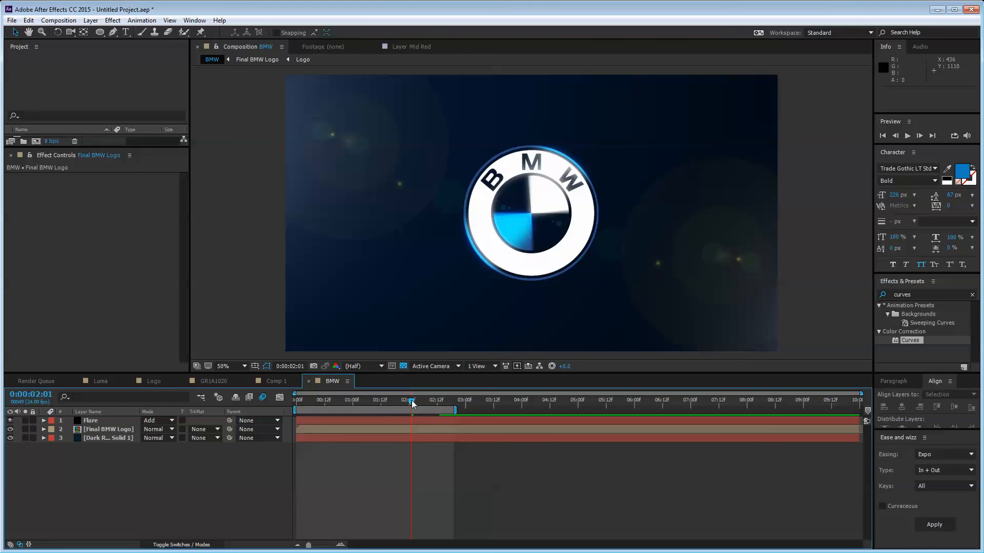
left_click_drag(413, 403, 320, 385)
key("space")
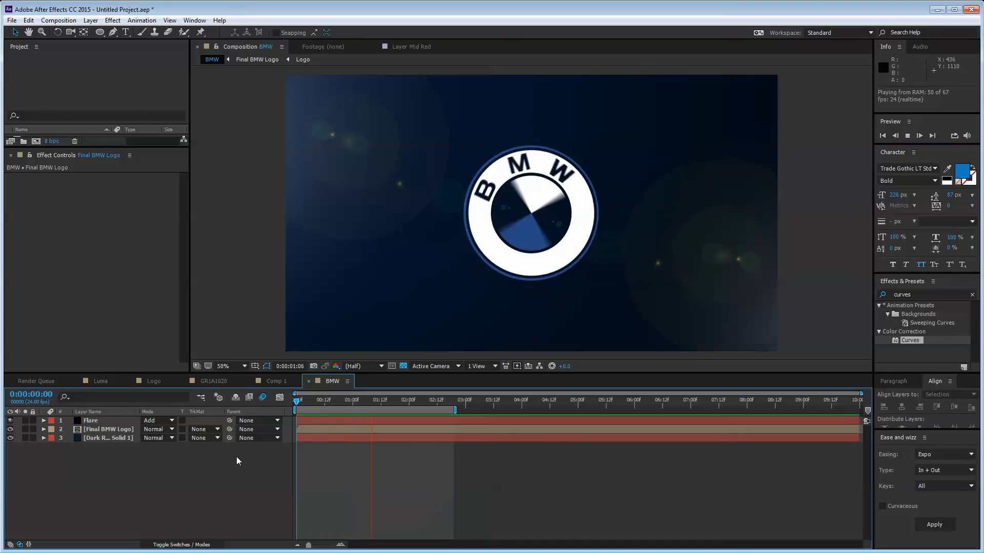
key("space")
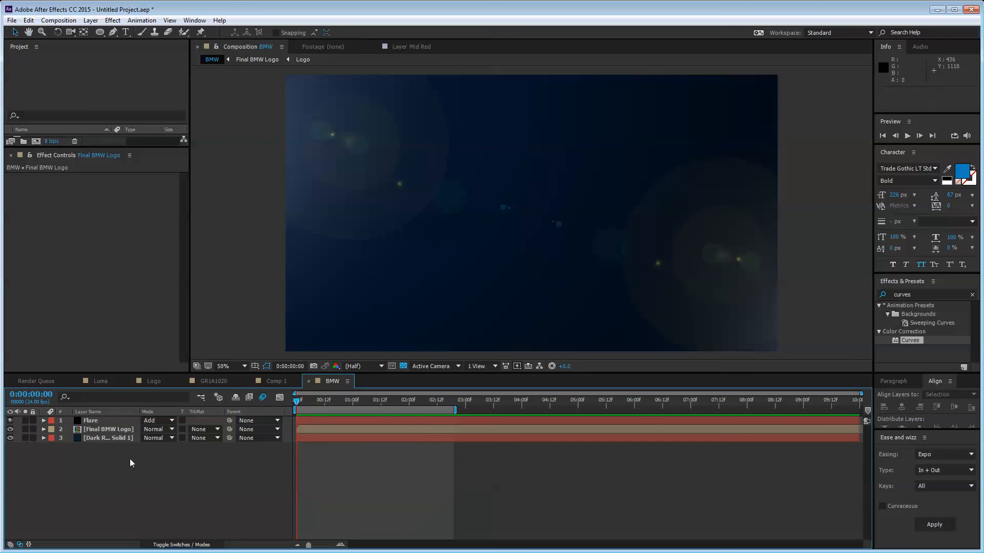
left_click_drag(328, 400, 435, 402)
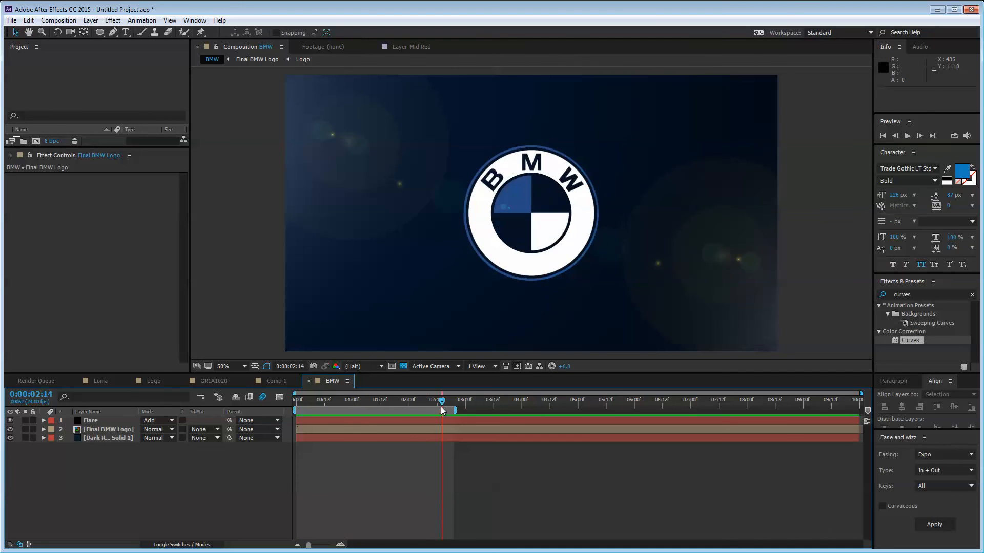
Step: Duplicate the Final BMW Logo layer and flip the copy to Scale 100,-100%
left_click(111, 429)
key("ctrl+d")
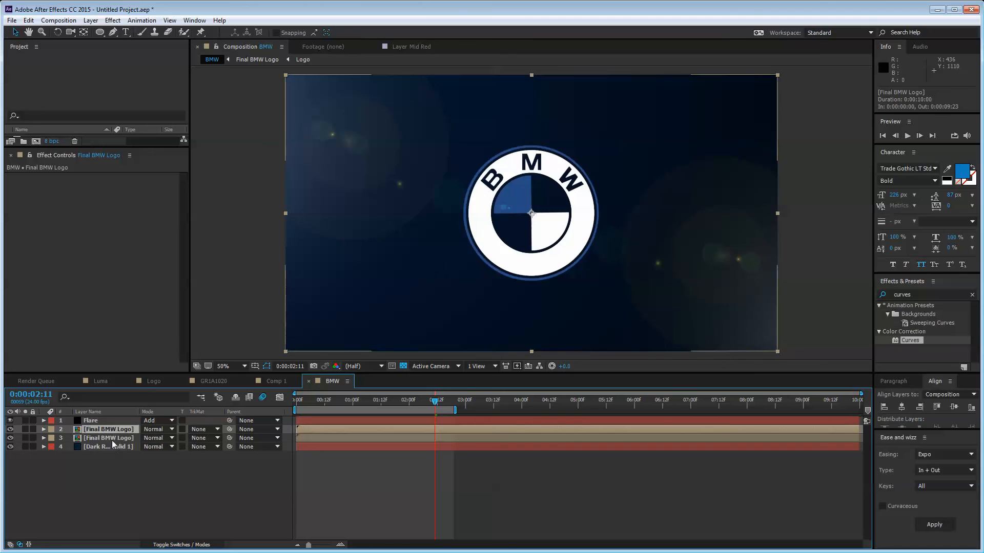
key("s")
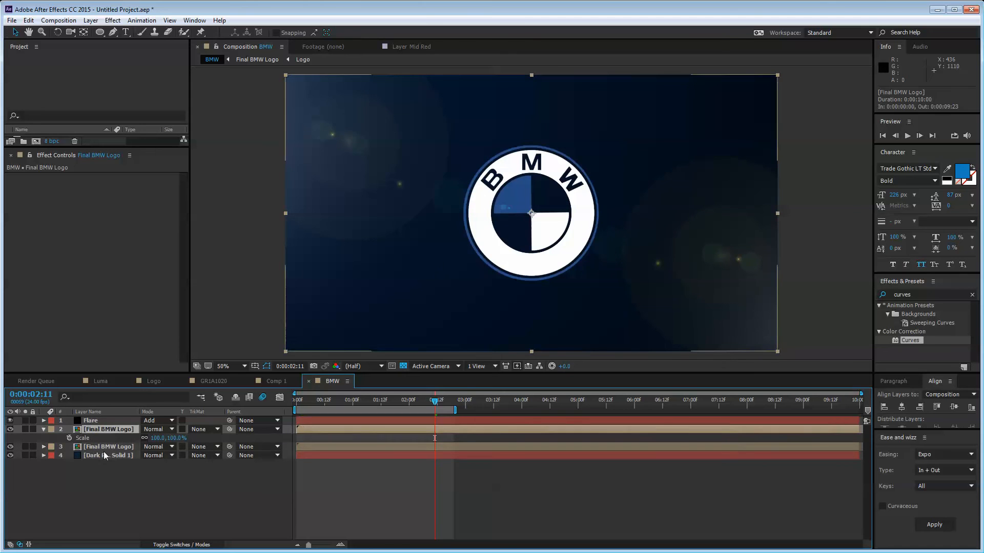
left_click(144, 439)
left_click_drag(172, 441, 194, 443)
key("ctrl+z")
left_click(174, 438)
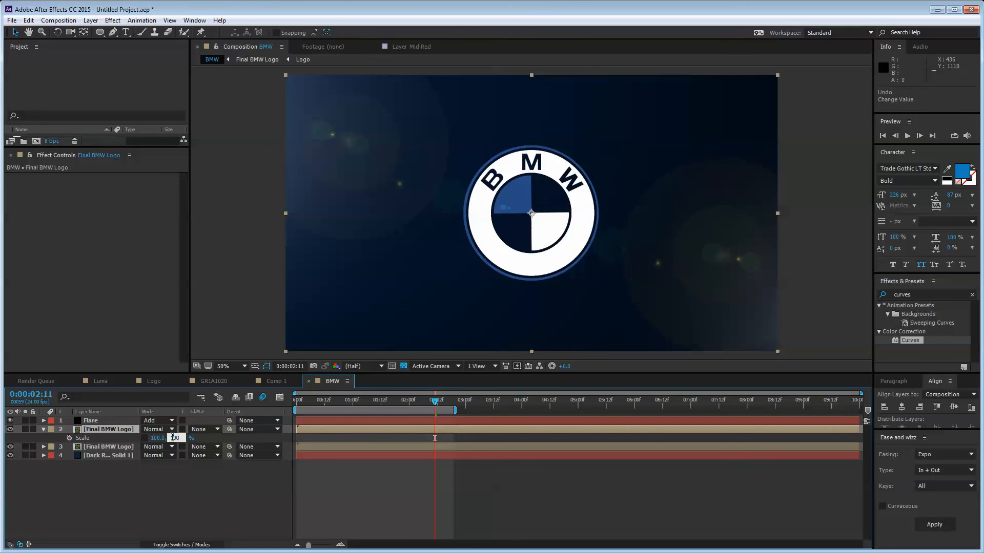
type("-")
key("Return")
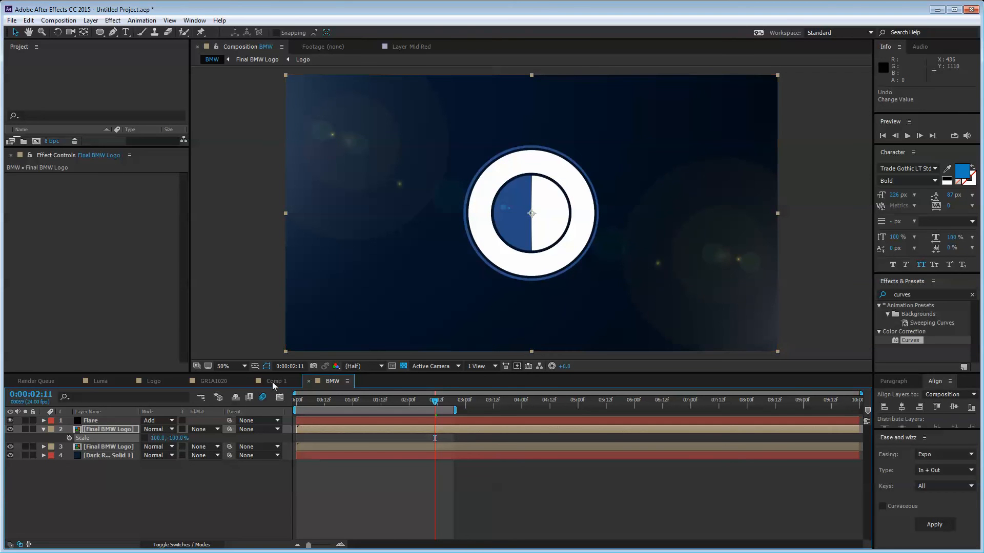
Step: Place the flipped copy directly below the logo as its reflection
left_click_drag(509, 187, 515, 341)
left_click_drag(383, 403, 345, 407)
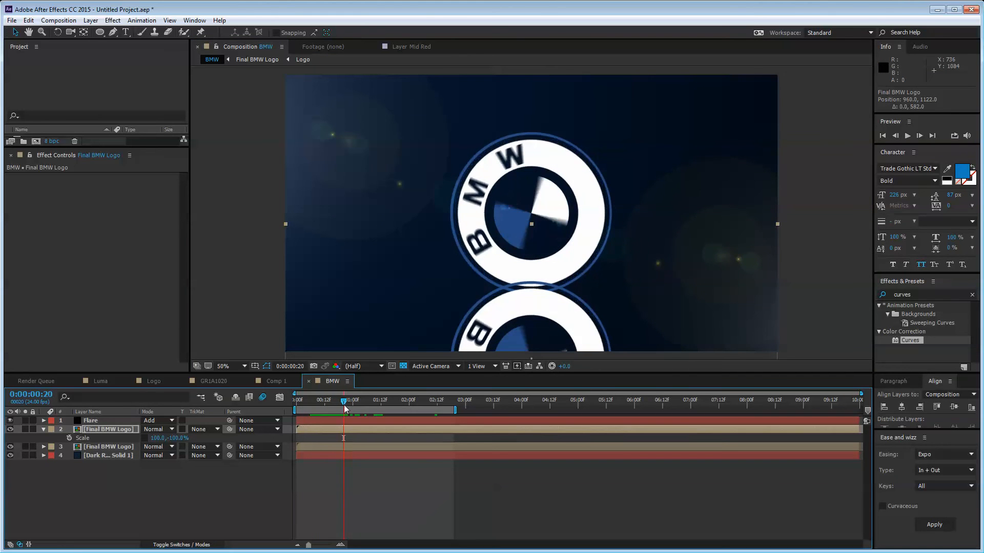
key("h")
left_click_drag(436, 290, 439, 245)
key("v")
left_click_drag(527, 277, 536, 289)
left_click(229, 484)
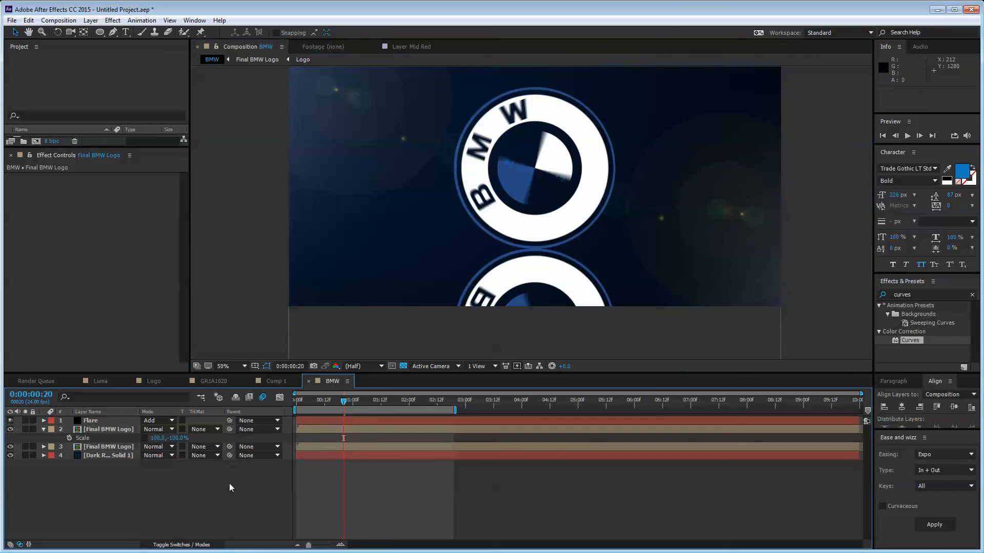
left_click_drag(349, 403, 416, 402)
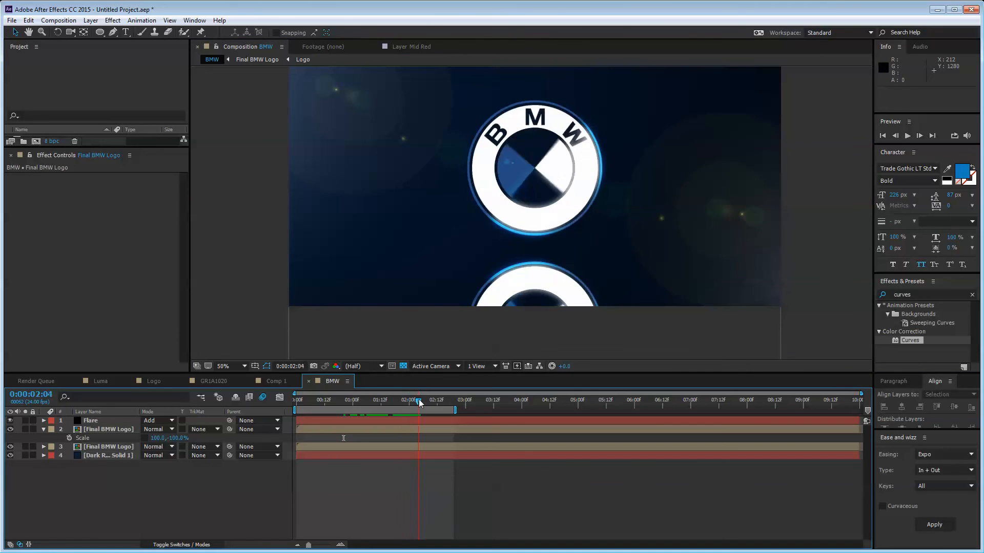
Step: Rename the flipped copy Logo REFLECT and set its Opacity to 15%
left_click(100, 429)
key("Return")
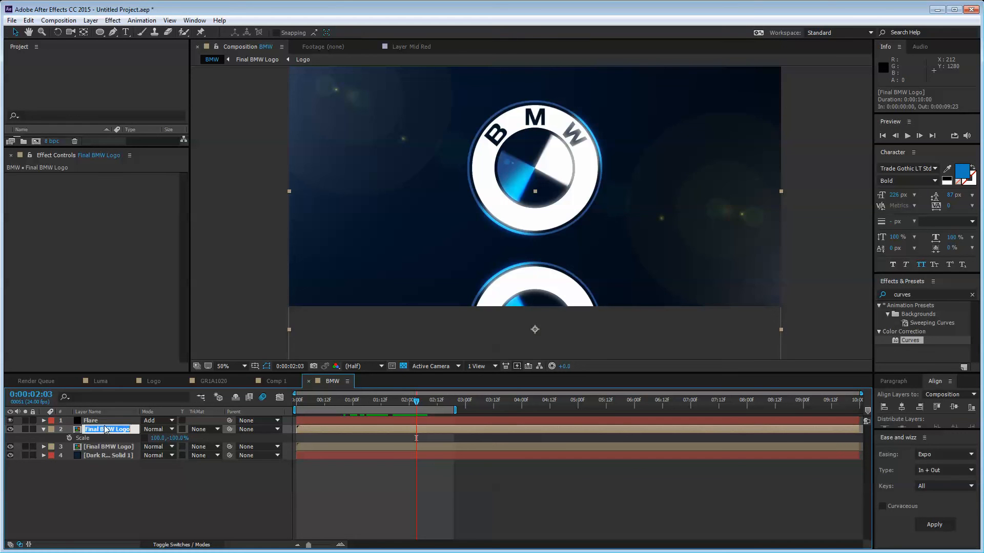
type("Logo REFLECT")
key("Return")
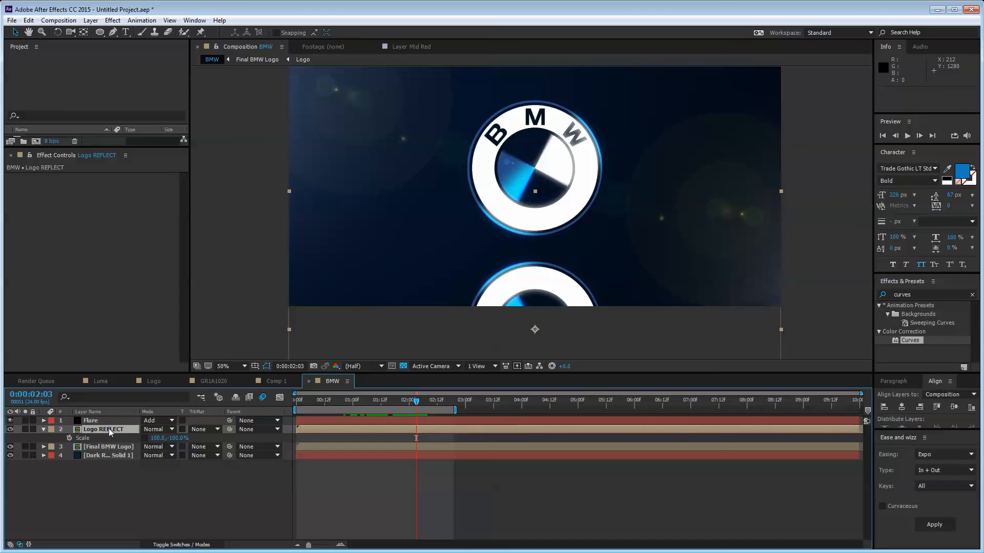
key("t")
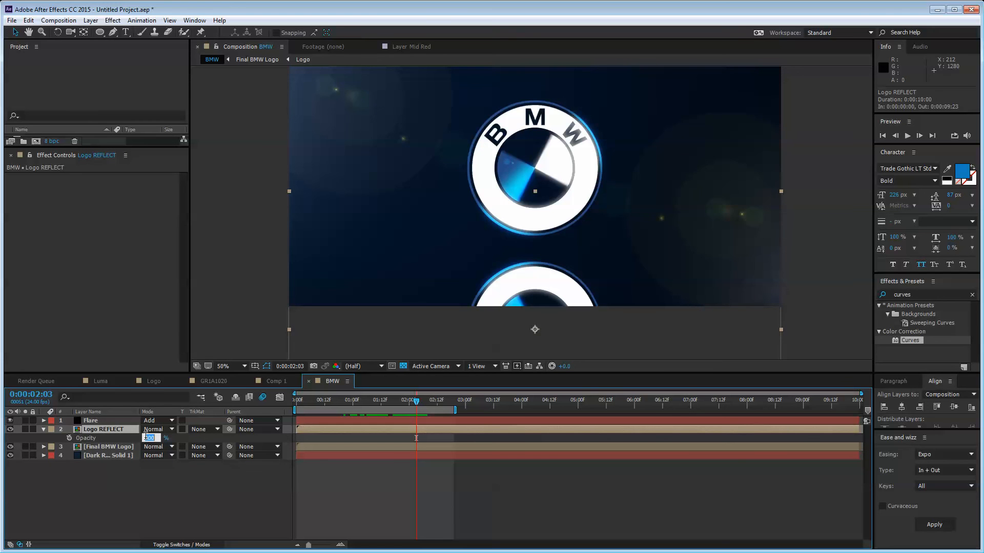
key("Return")
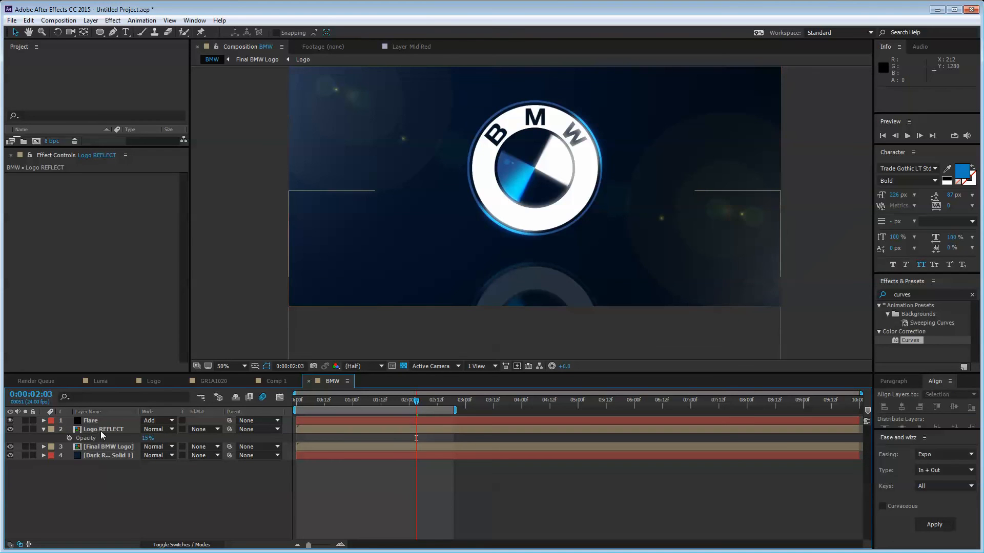
Step: Draw a rectangular mask on the Logo REFLECT layer
left_click_drag(99, 34, 139, 34)
left_click_drag(511, 183, 511, 206)
mouse_move(379, 173)
left_mouse_down()
mouse_move(654, 330)
mouse_move(689, 307)
left_mouse_up()
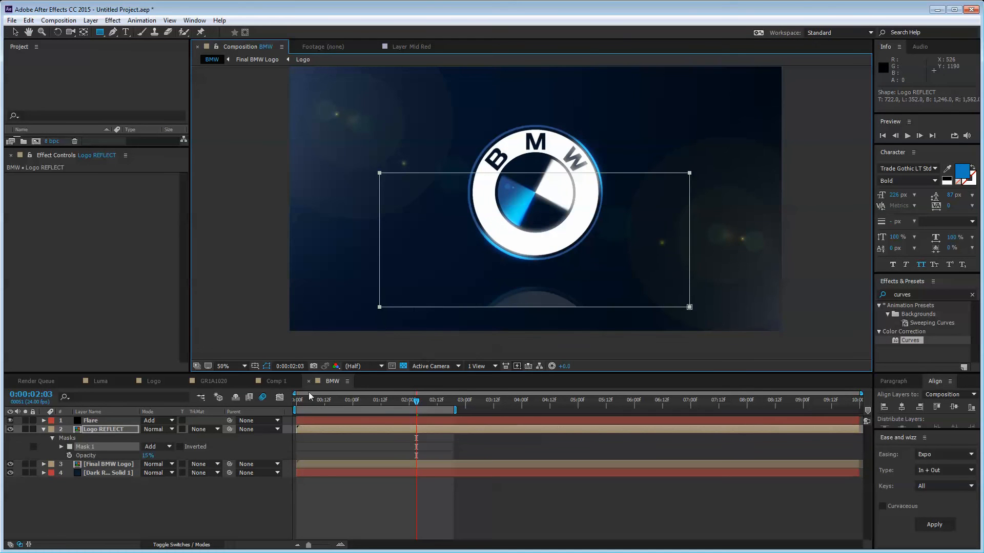
Step: Feather the Logo REFLECT mask edge by 88 pixels
key("m")
key("m")
left_click_drag(167, 457, 228, 455)
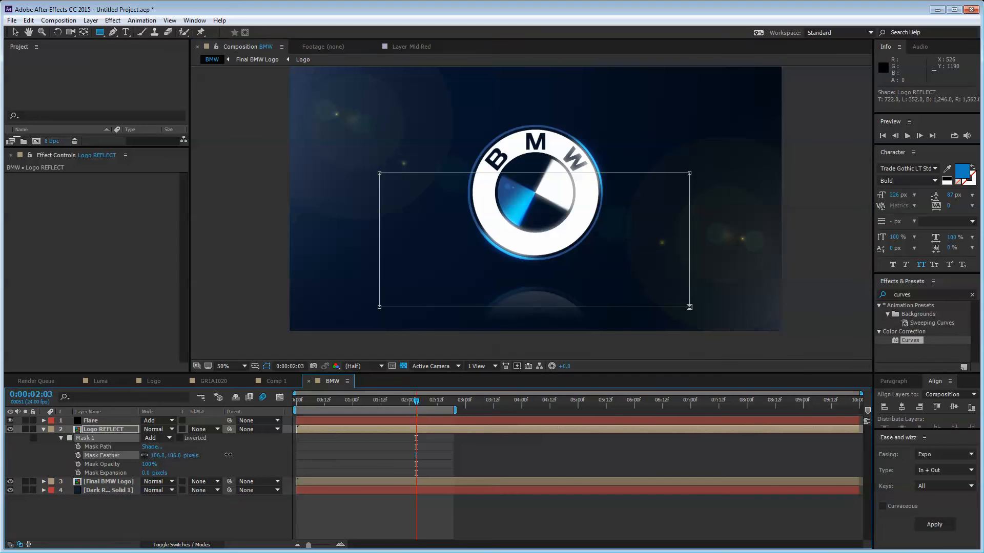
left_click(224, 511)
Step: Apply Fast Blur to the Logo REFLECT layer with Blurriness 14
left_click(109, 429)
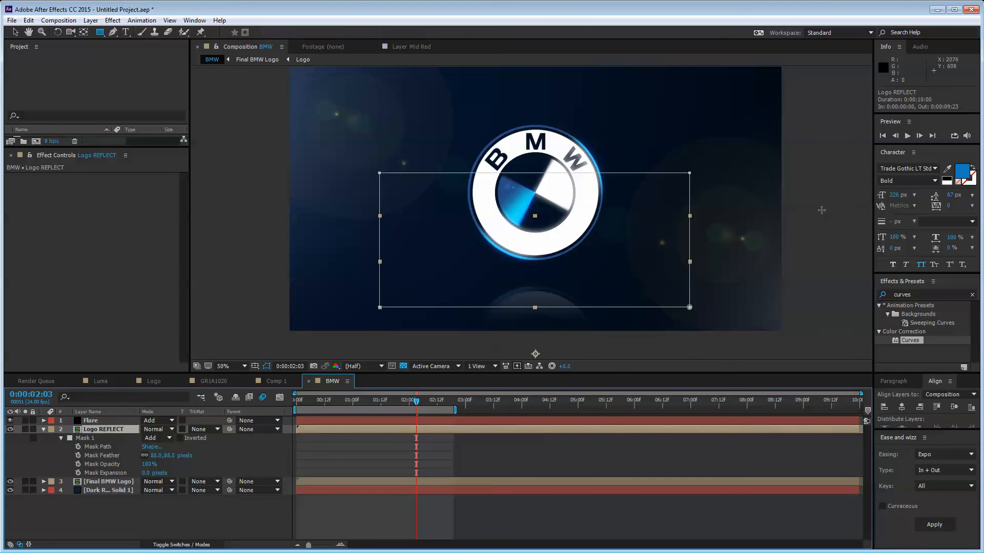
left_click(925, 294)
type("fast blur")
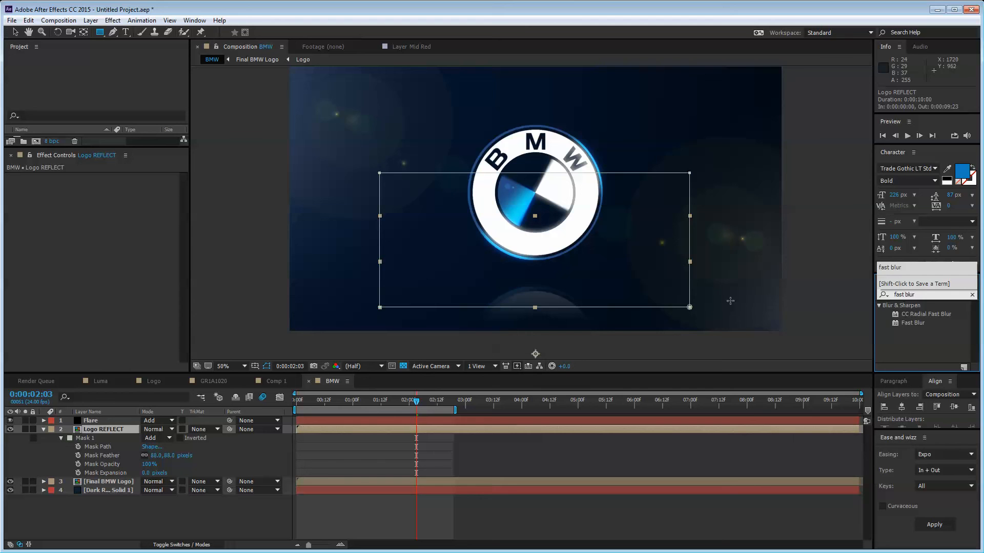
double_click(913, 322)
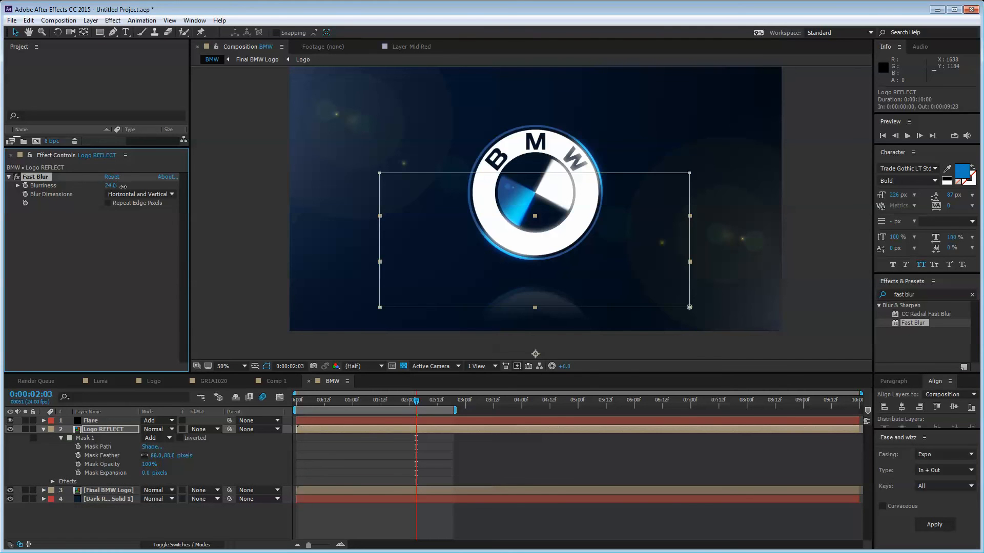
left_click(232, 458)
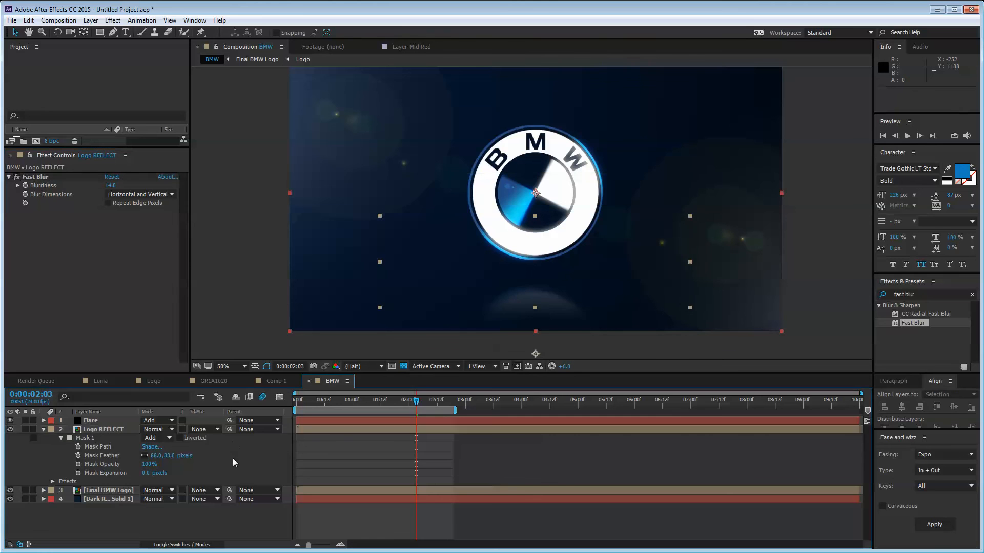
left_click(223, 366)
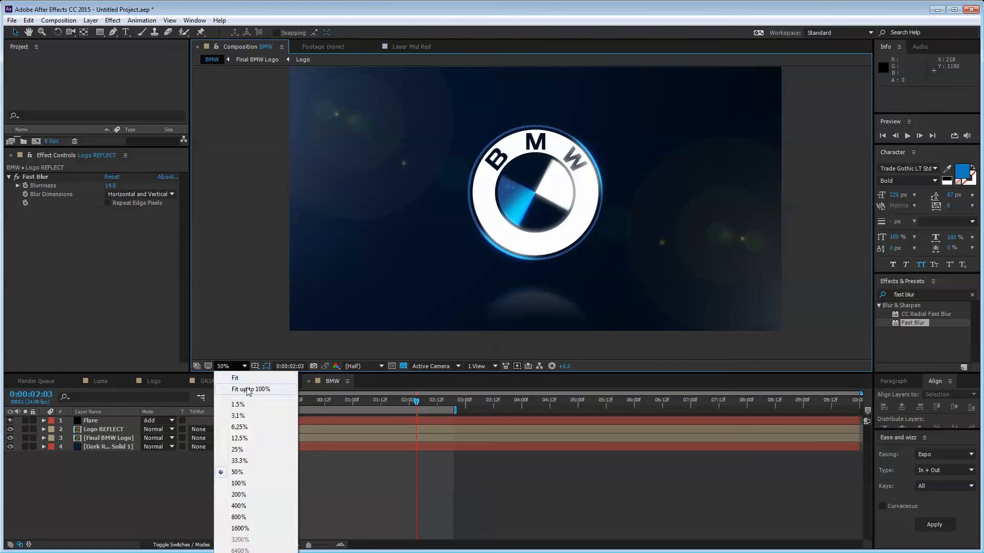
left_click(251, 387)
key("space")
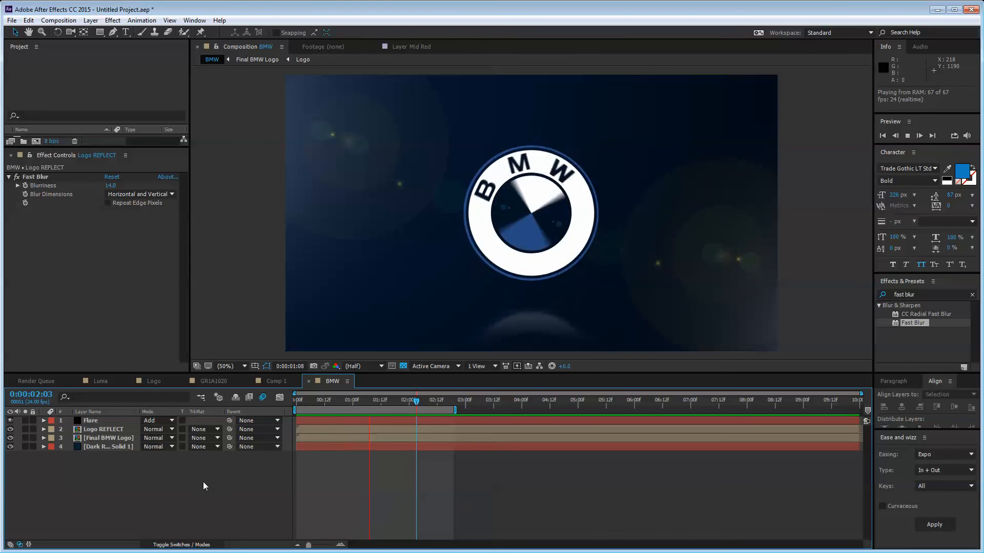
key("space")
left_click_drag(415, 401, 448, 404)
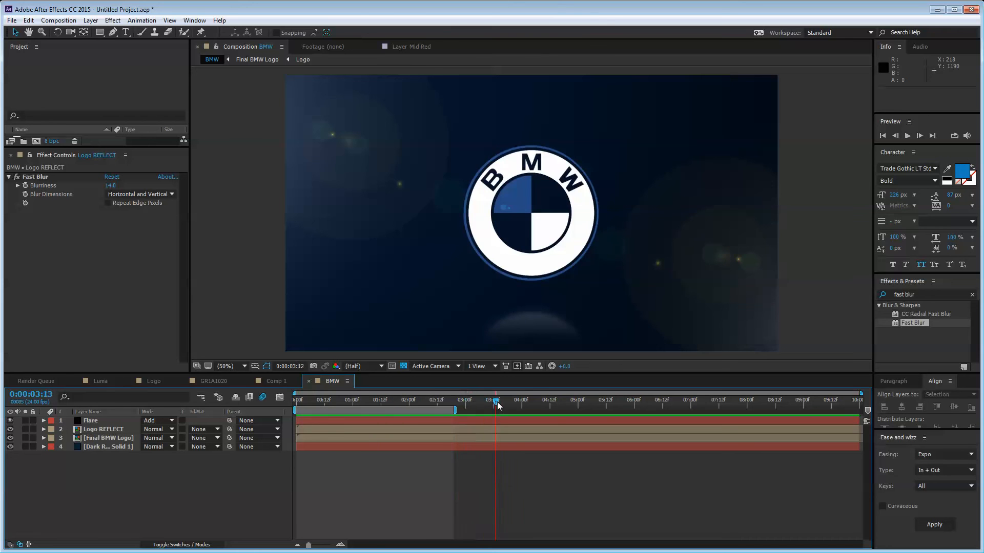
left_click_drag(373, 400, 413, 401)
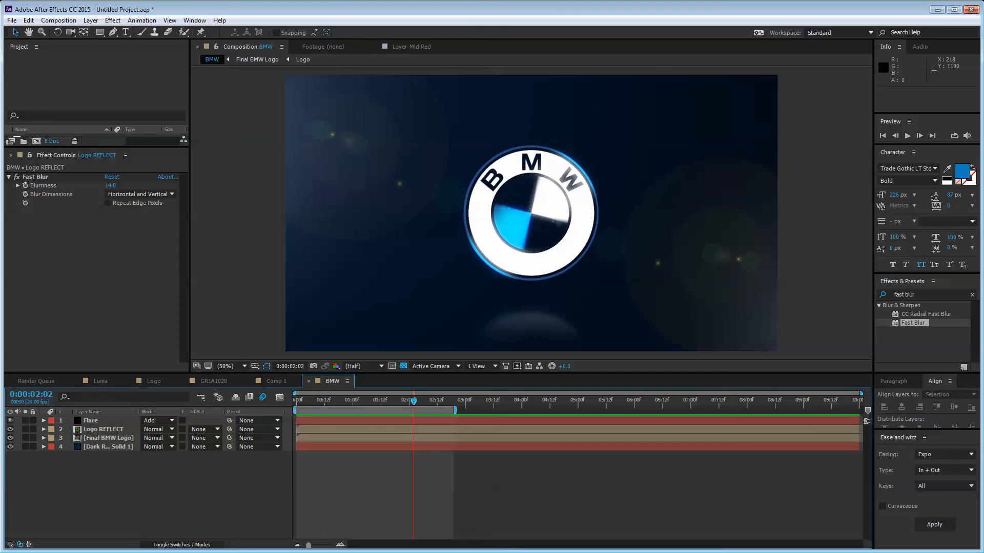